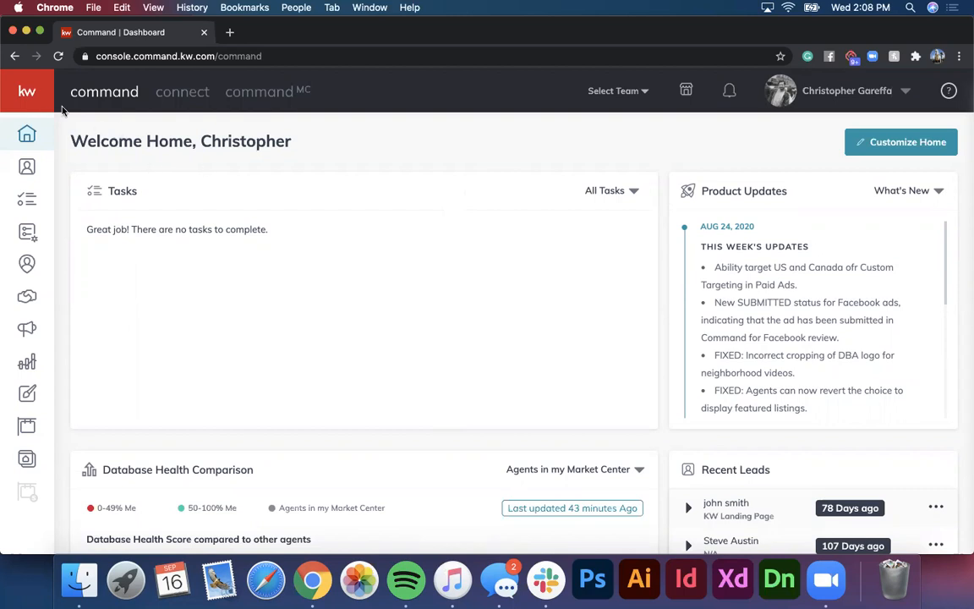
Step: Expand the left sidebar and go to the Campaigns dashboard
mouse_move(72, 342)
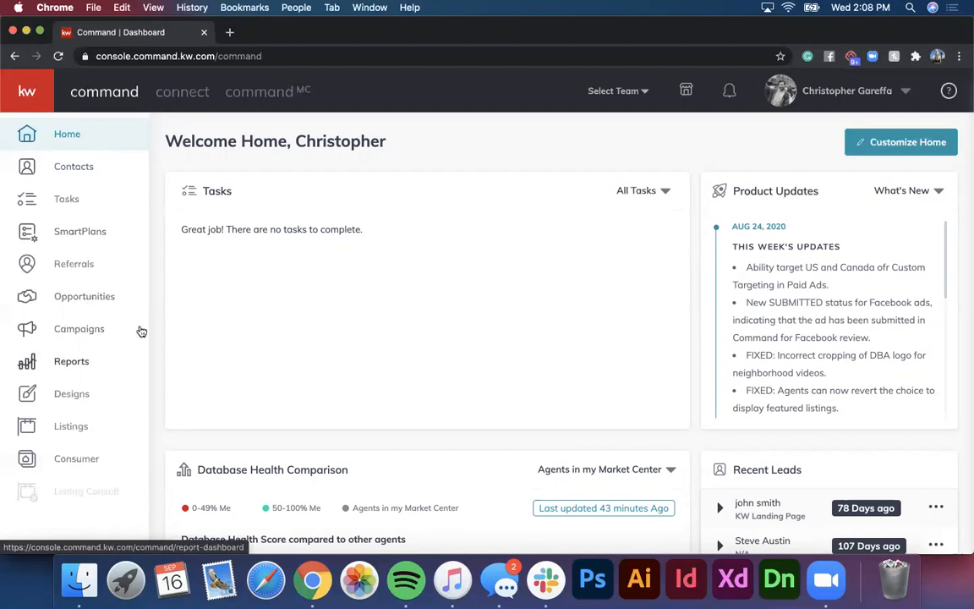
click(74, 333)
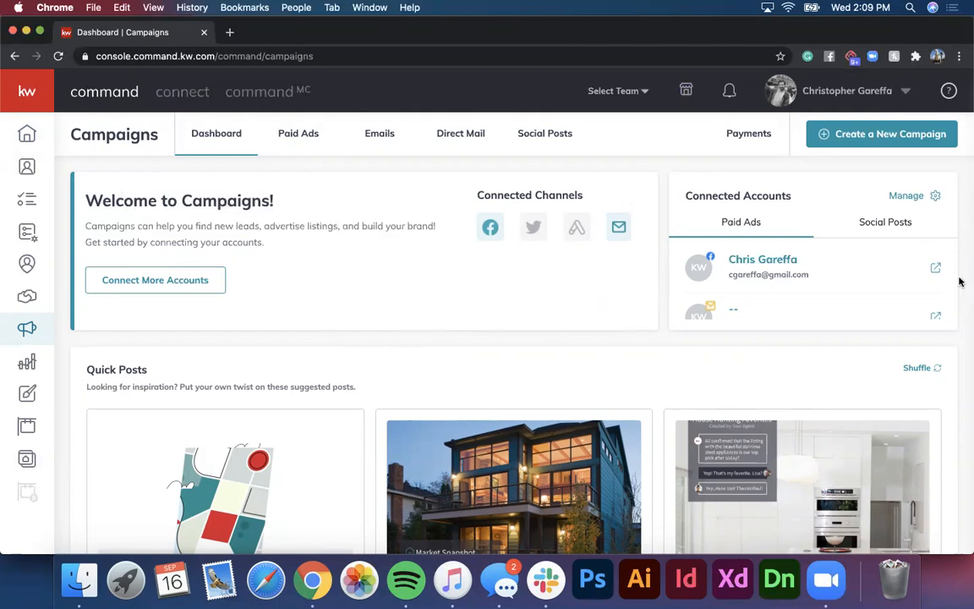
Step: Shuffle the Quick Posts suggestions repeatedly to get a fresh set of posts
scroll(796, 277, down, 1)
scroll(796, 277, down, 1)
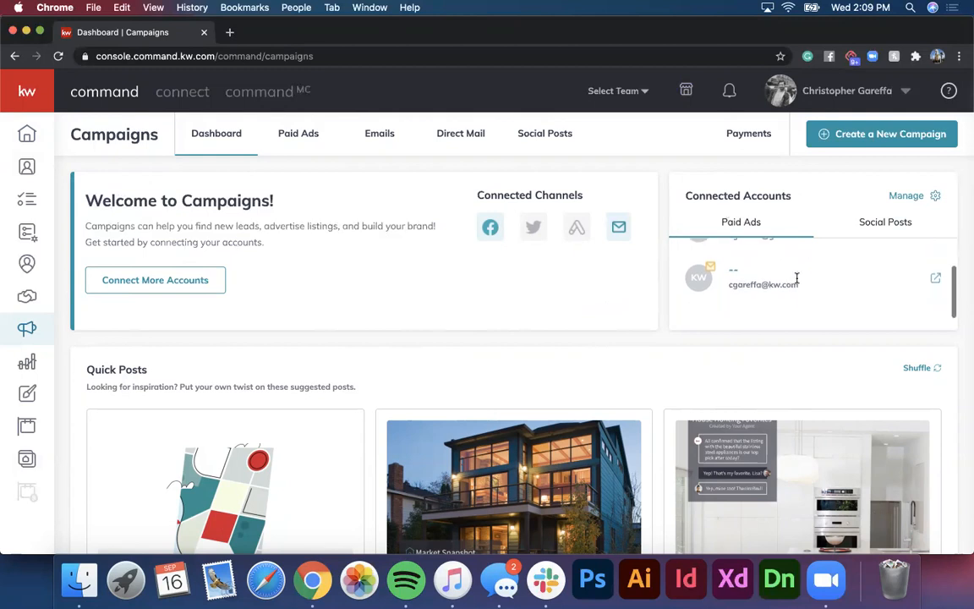
scroll(797, 278, up, 3)
scroll(782, 253, down, 2)
scroll(542, 341, down, 1)
scroll(543, 341, down, 3)
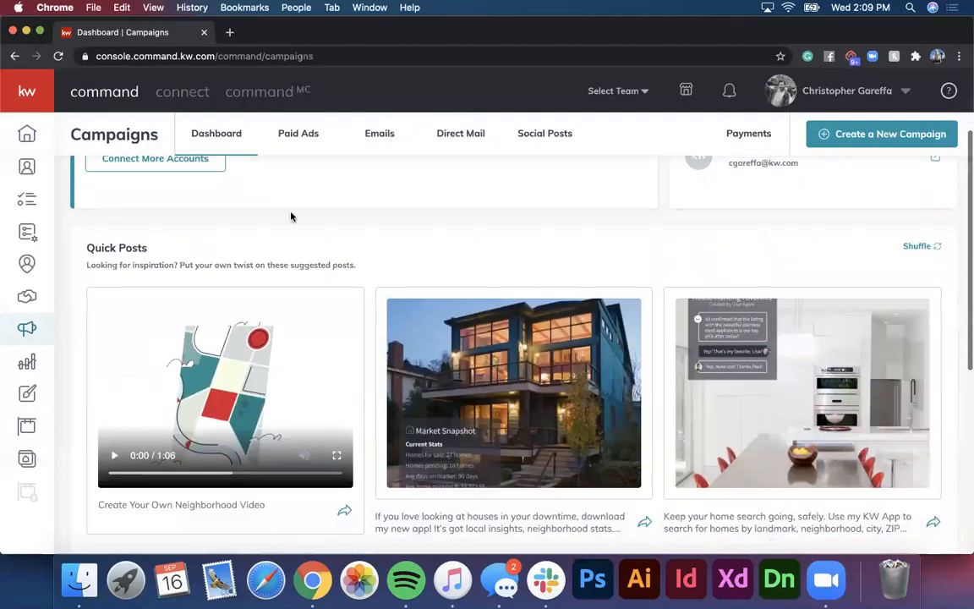
scroll(715, 404, down, 3)
scroll(716, 407, up, 1)
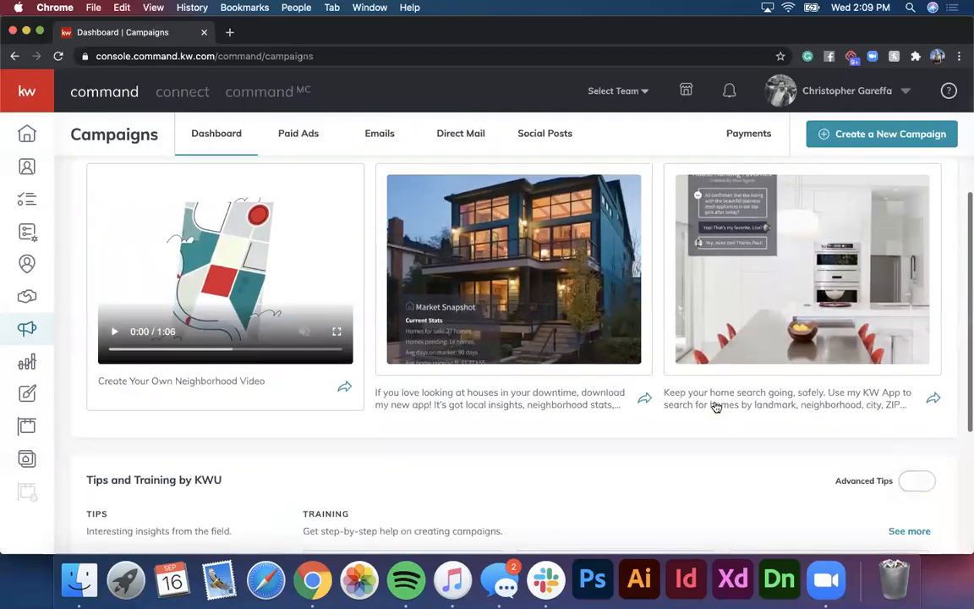
scroll(715, 407, up, 2)
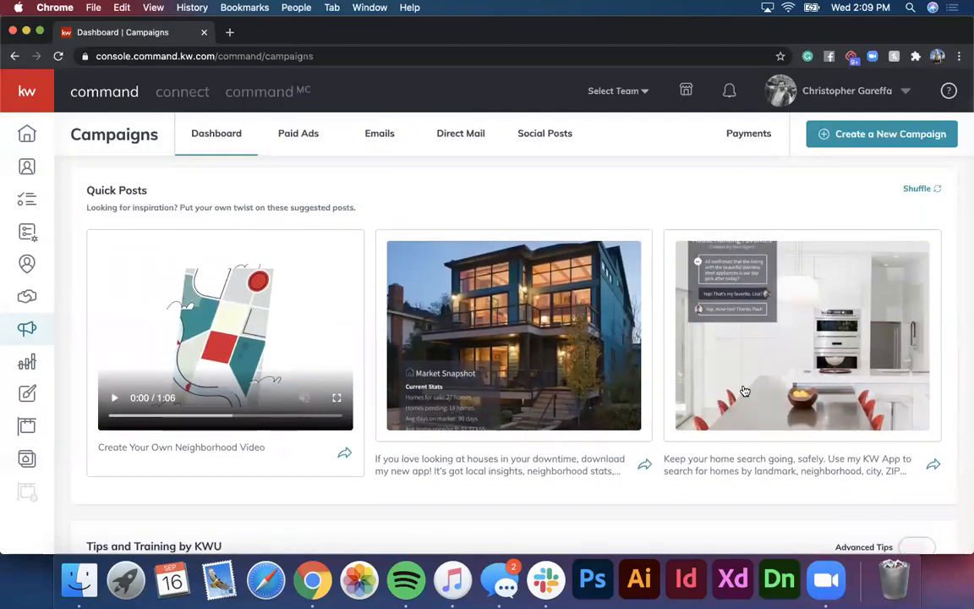
click(937, 194)
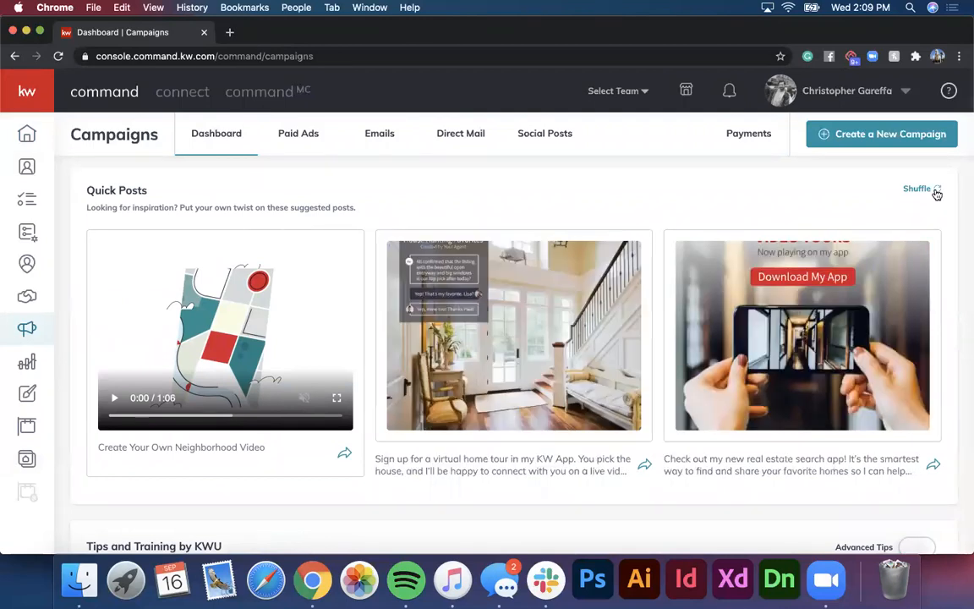
click(937, 194)
click(937, 194)
click(937, 194)
click(937, 194)
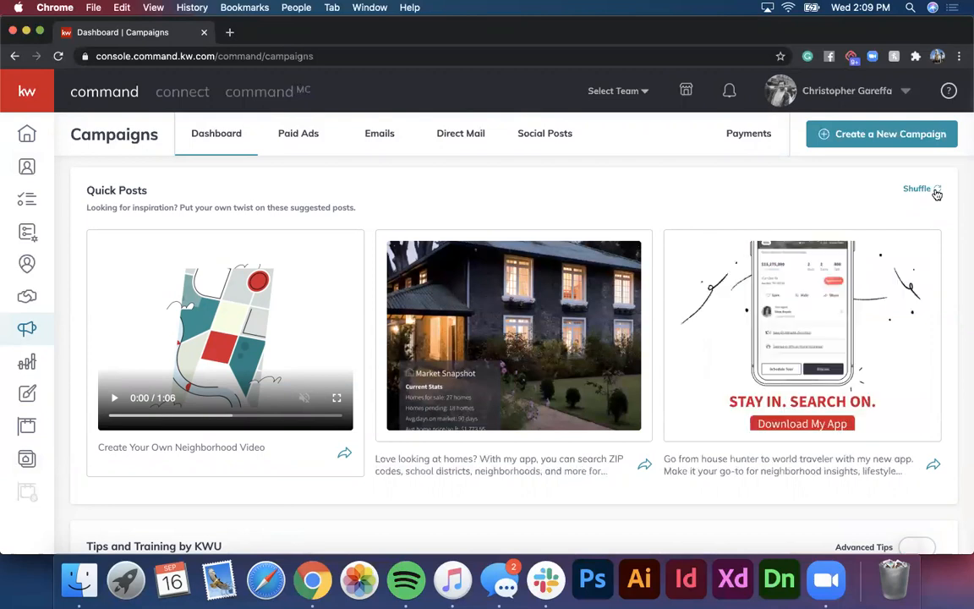
click(937, 194)
click(937, 194)
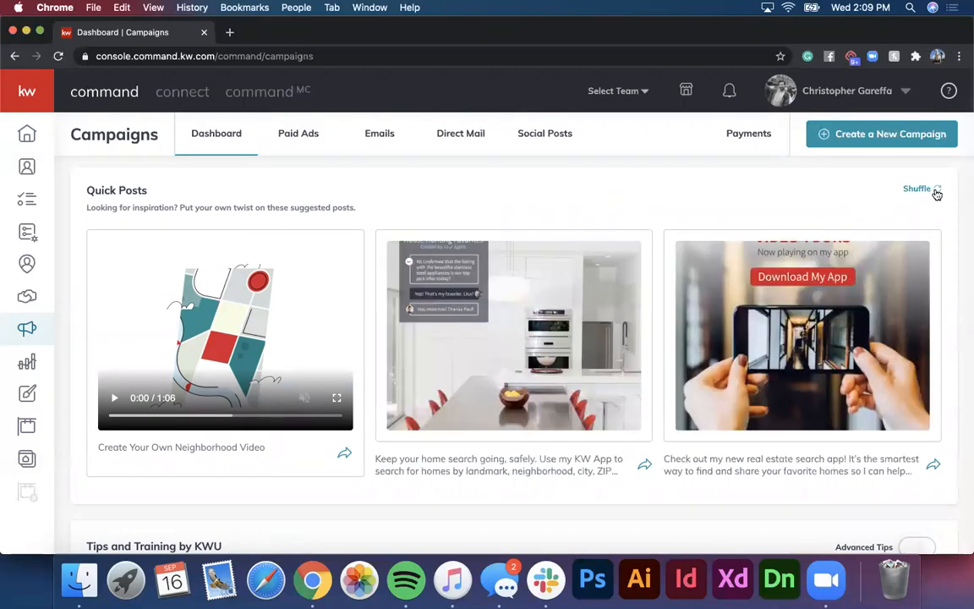
click(937, 194)
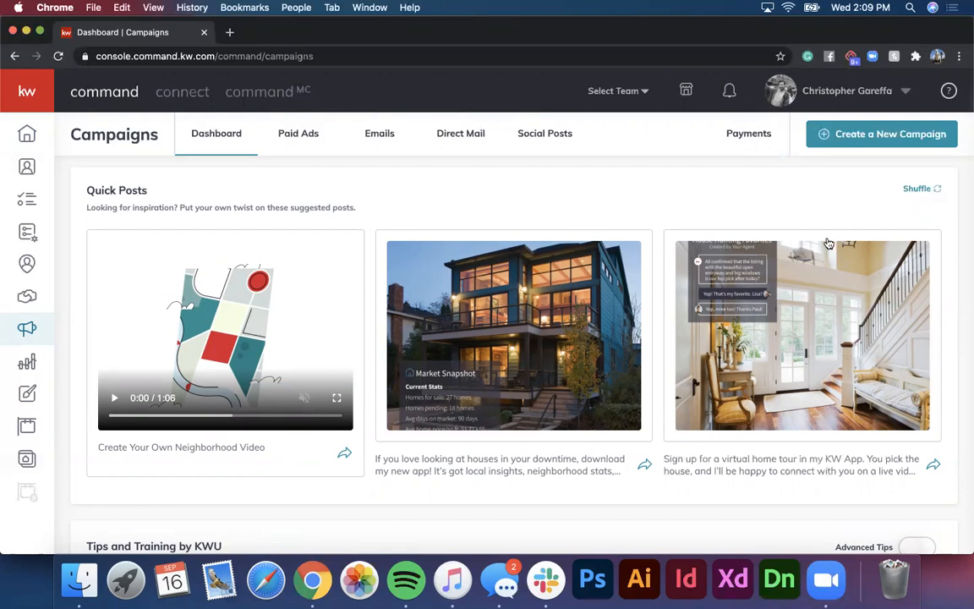
Step: Turn on Advanced Tips in the tips and training section
scroll(517, 256, down, 5)
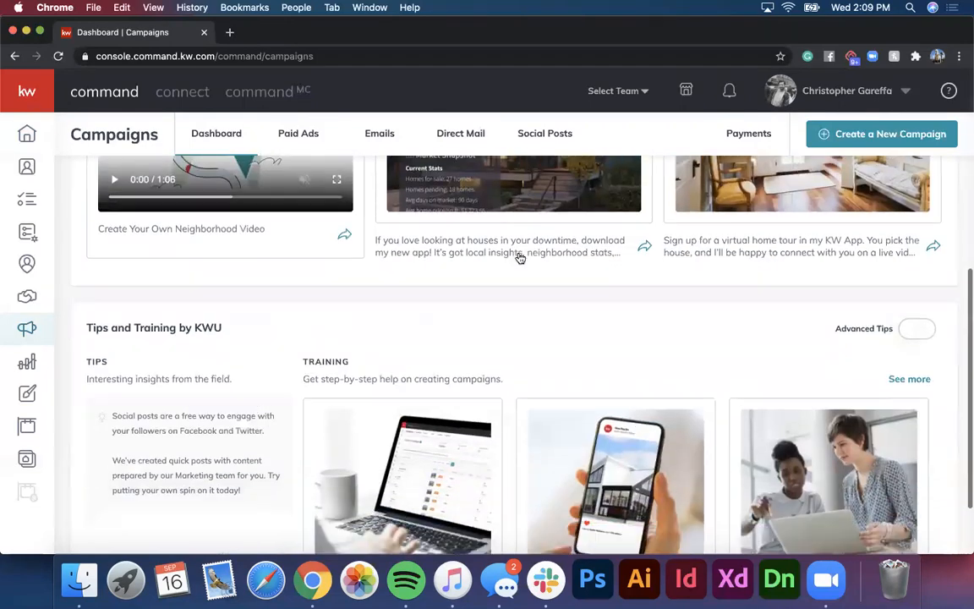
scroll(517, 257, down, 2)
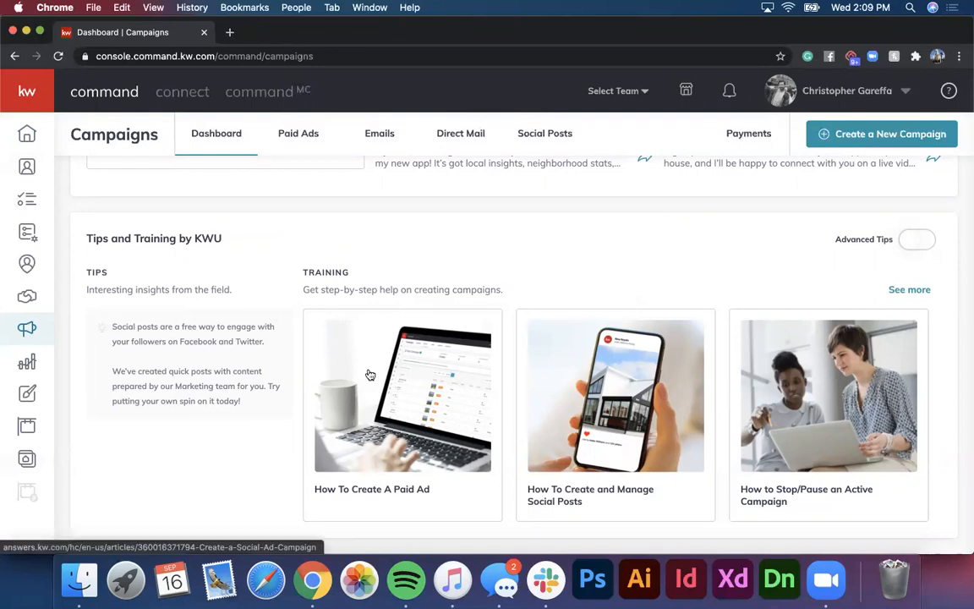
click(915, 239)
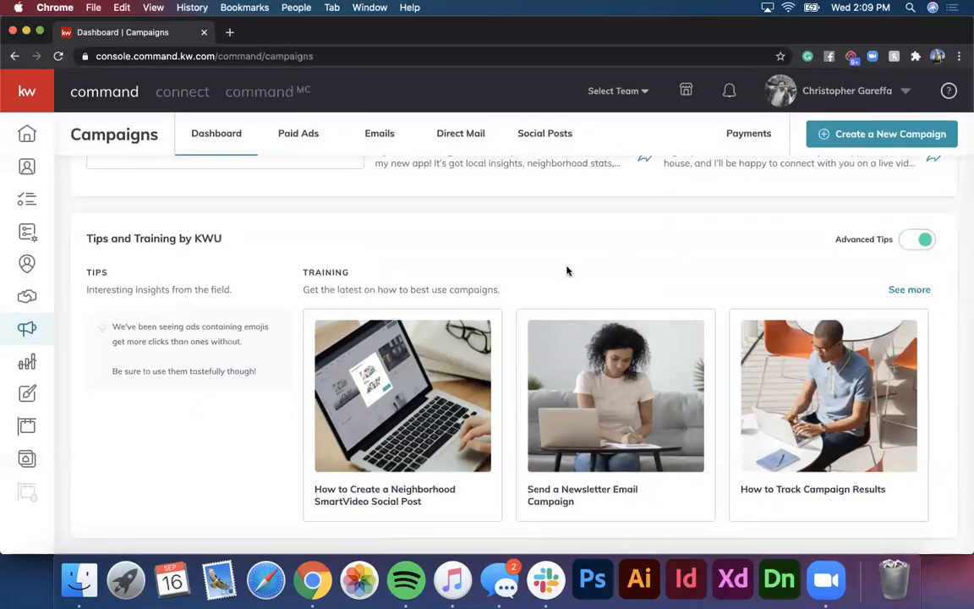
scroll(567, 271, up, 2)
scroll(569, 271, up, 10)
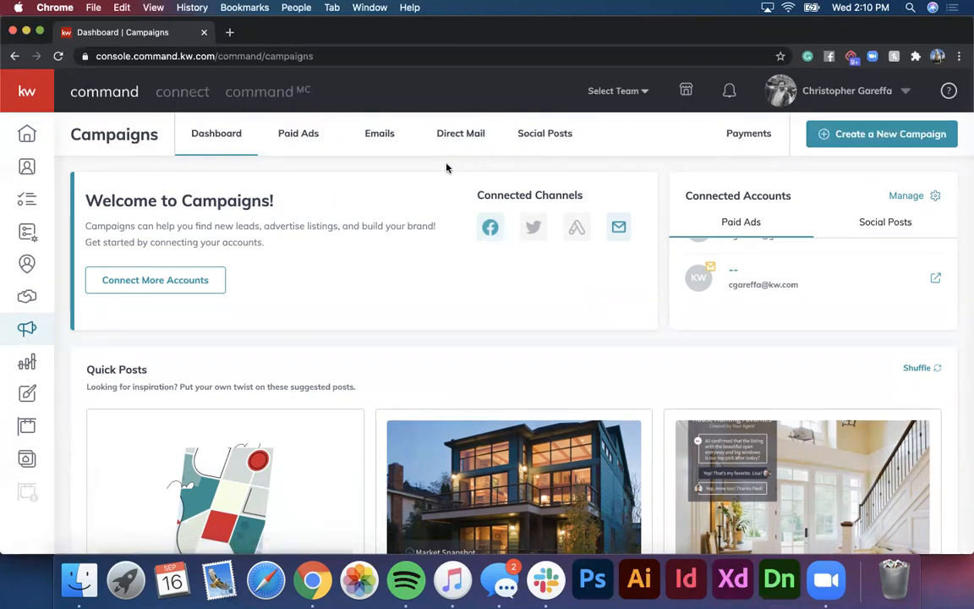
click(163, 284)
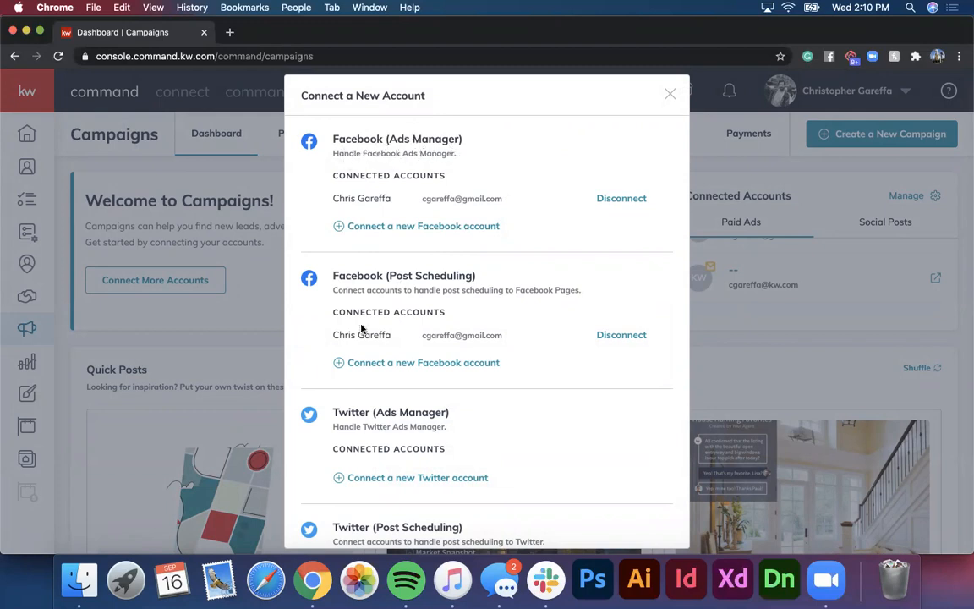
scroll(362, 329, down, 2)
scroll(362, 328, down, 2)
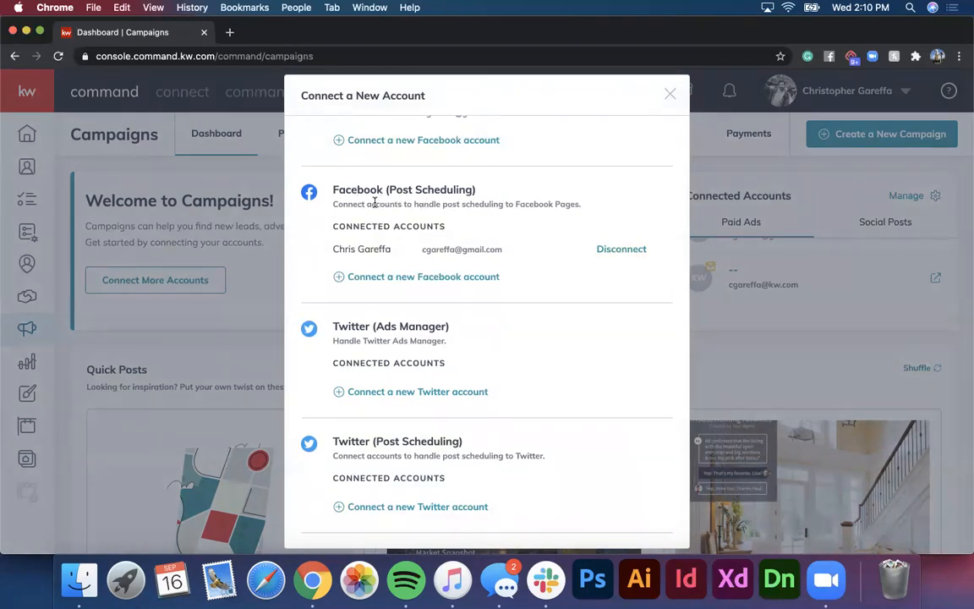
scroll(451, 219, up, 2)
scroll(451, 219, up, 1)
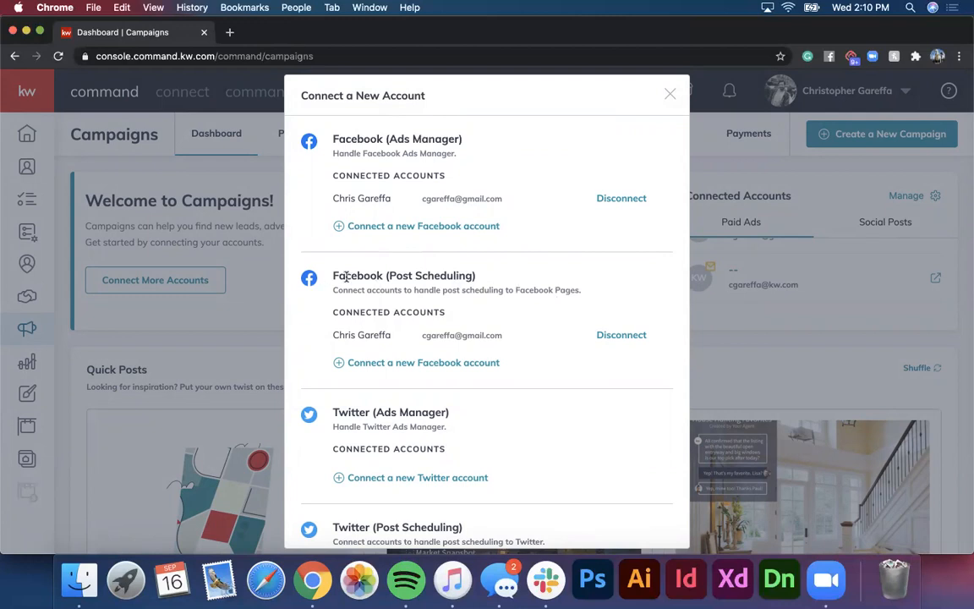
scroll(566, 283, down, 1)
scroll(567, 284, down, 3)
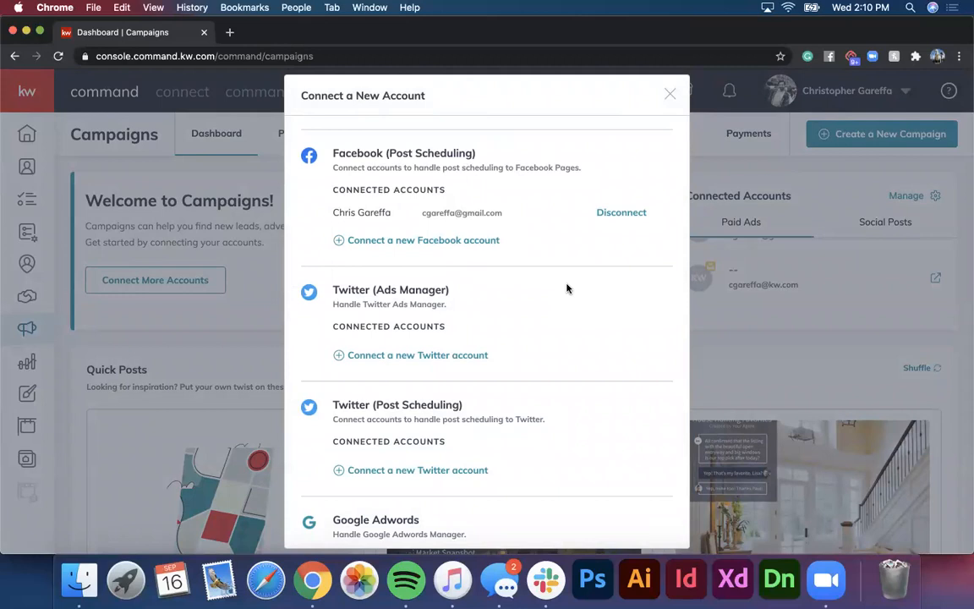
scroll(567, 289, down, 6)
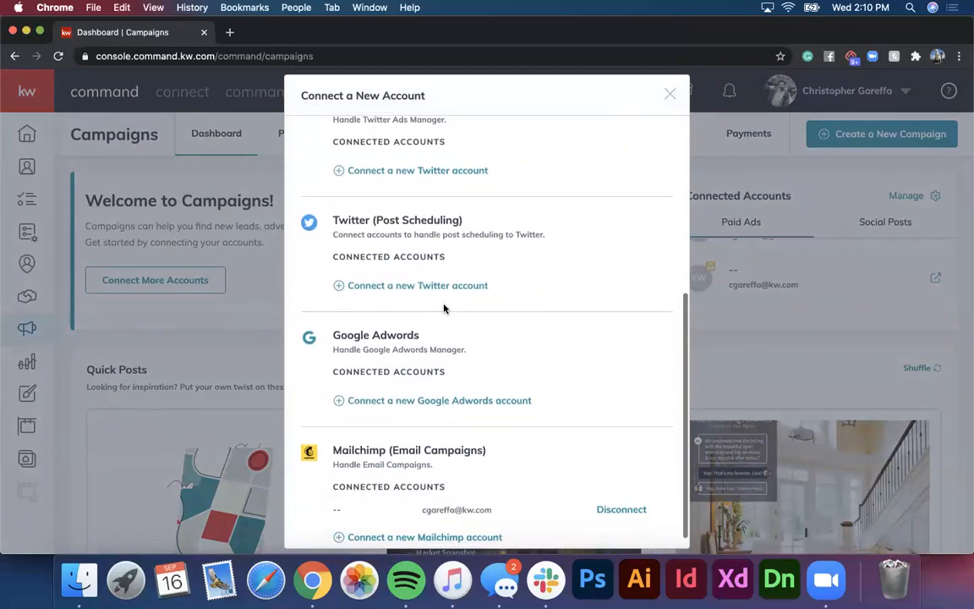
scroll(444, 308, down, 1)
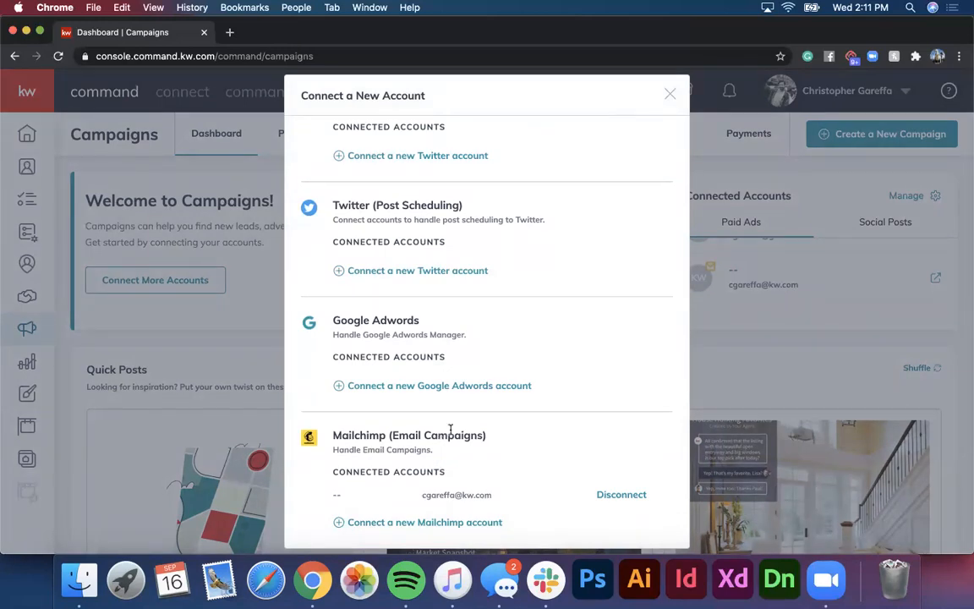
click(670, 95)
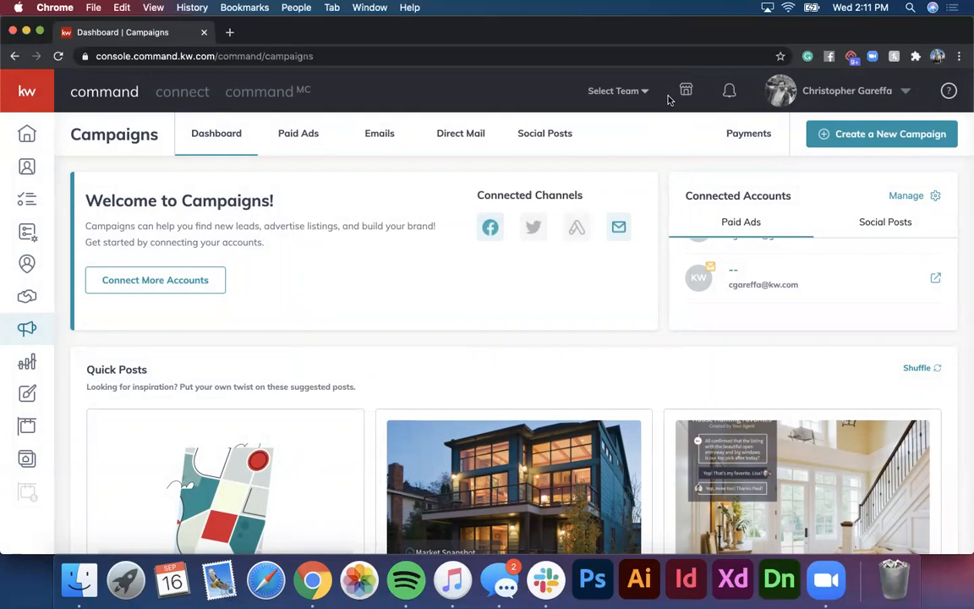
Step: Start a new campaign of type Social Ad
click(845, 134)
click(347, 270)
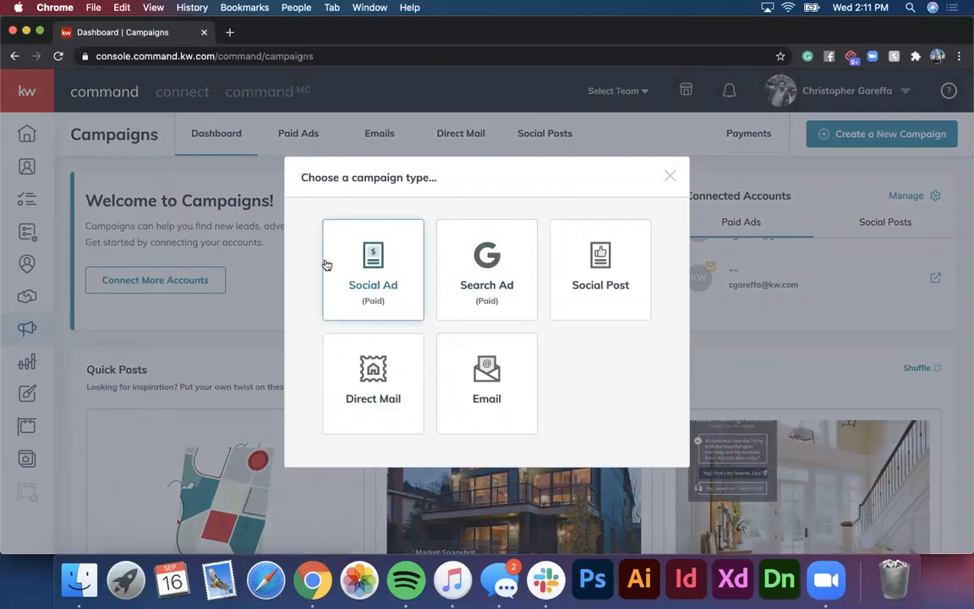
click(385, 276)
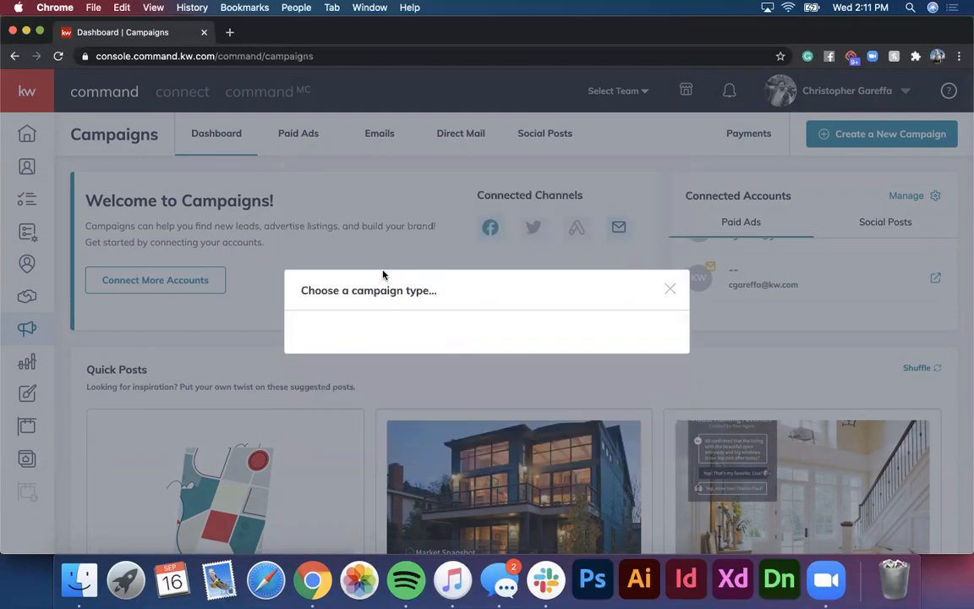
Step: Name the social ad campaign 'Test campaign - 9.16'
text(TEst)
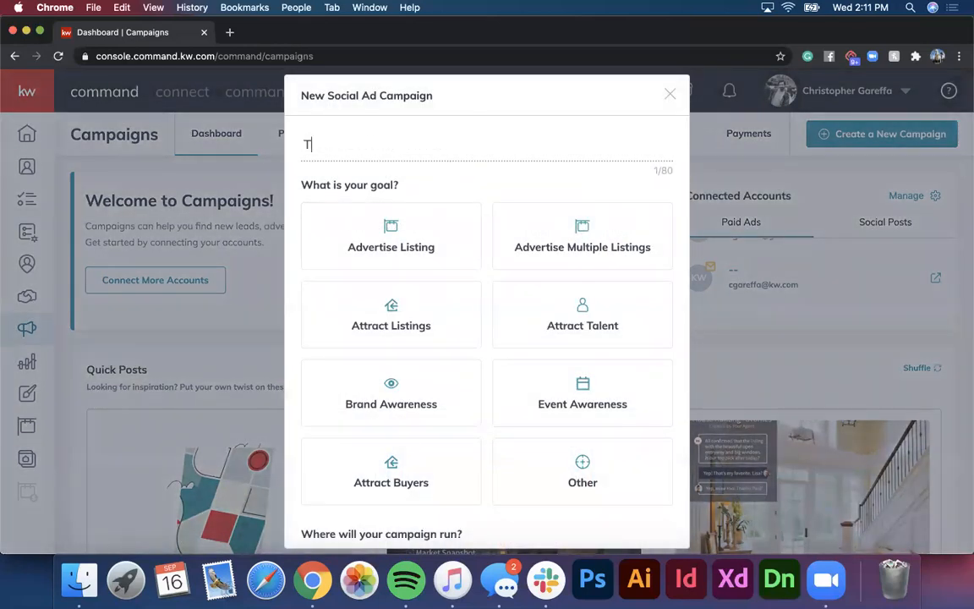
key(BackSpace)
key(BackSpace)
key(BackSpace)
text(est campaign - 9.16)
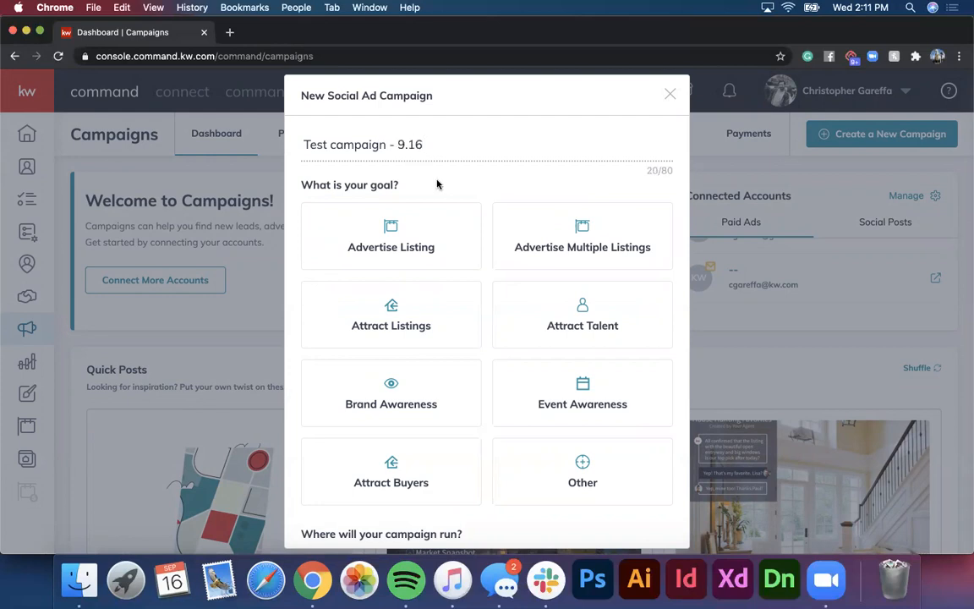
scroll(438, 184, down, 1)
scroll(438, 184, up, 1)
scroll(434, 246, down, 1)
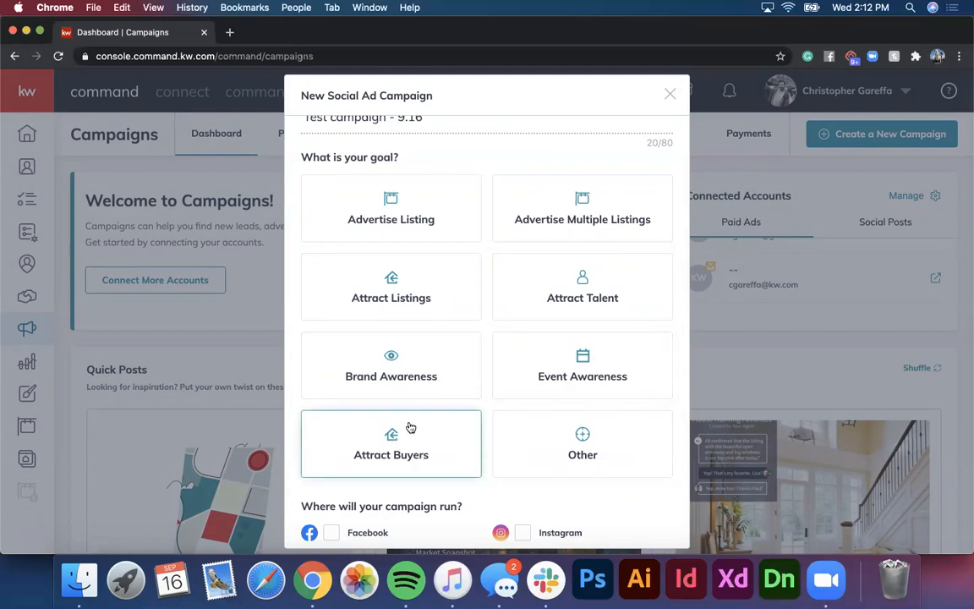
scroll(411, 427, up, 1)
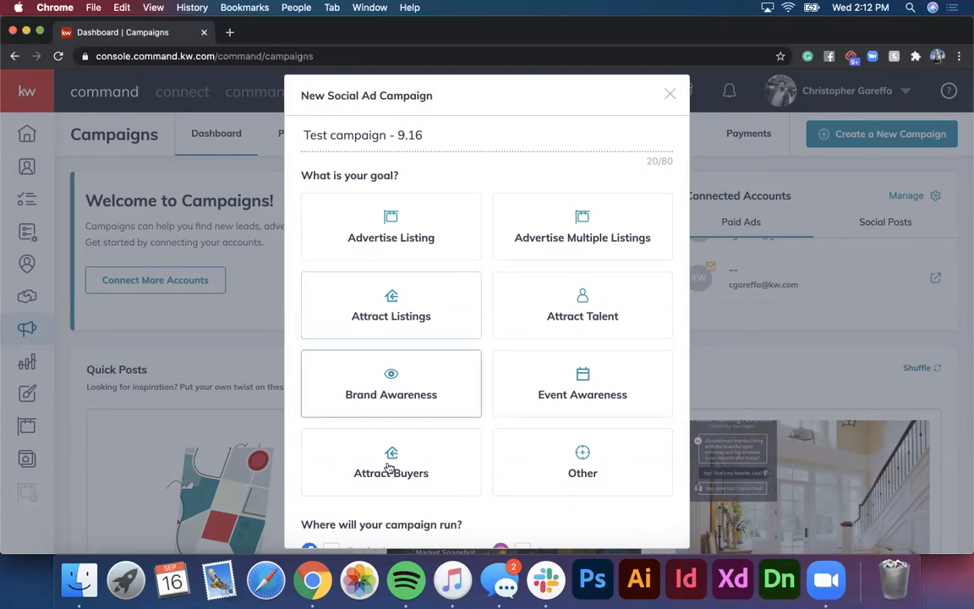
Step: Choose the Attract Buyers goal with Facebook as the channel and proceed to setup
click(393, 458)
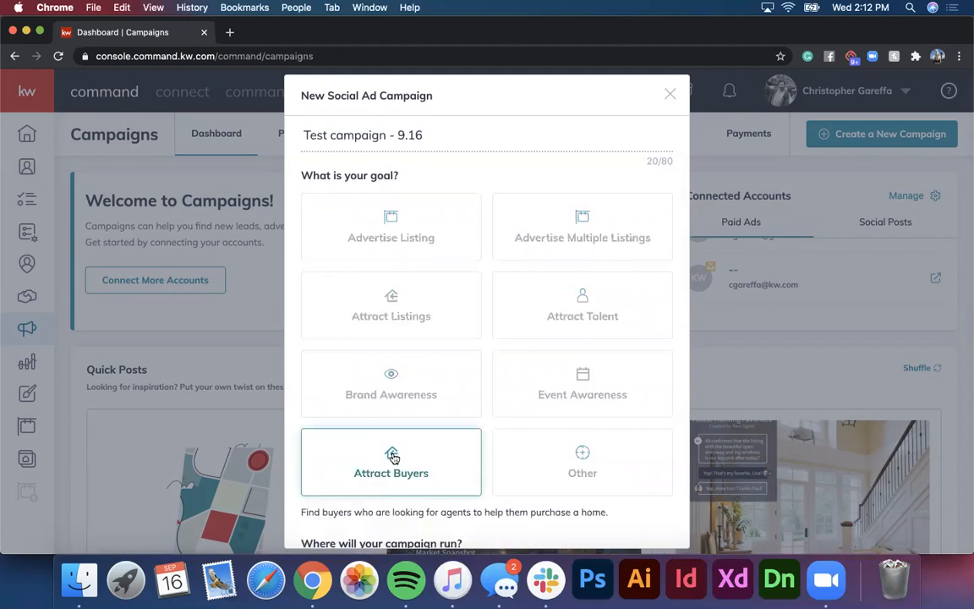
scroll(393, 458, down, 3)
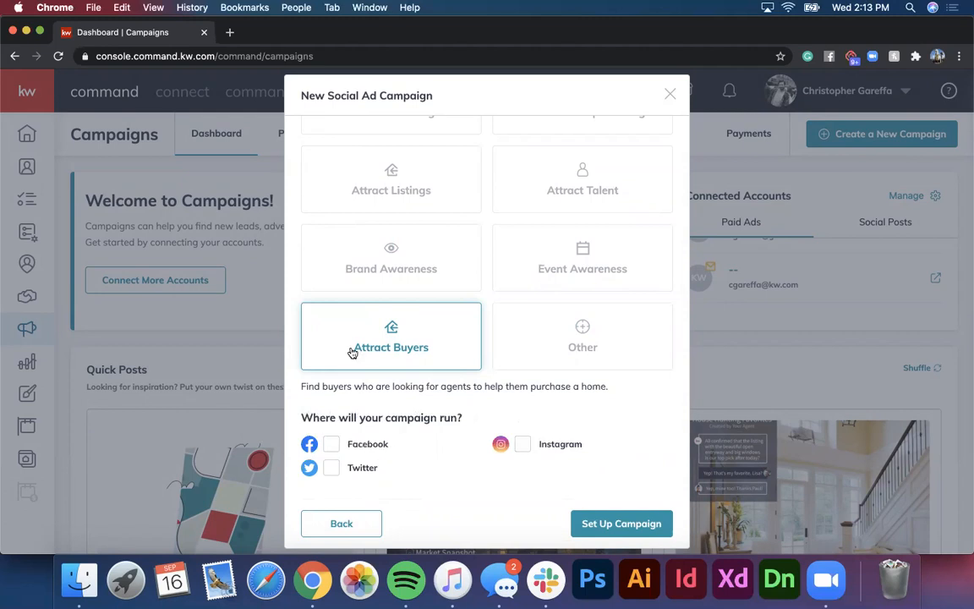
scroll(350, 380, up, 3)
scroll(350, 381, down, 3)
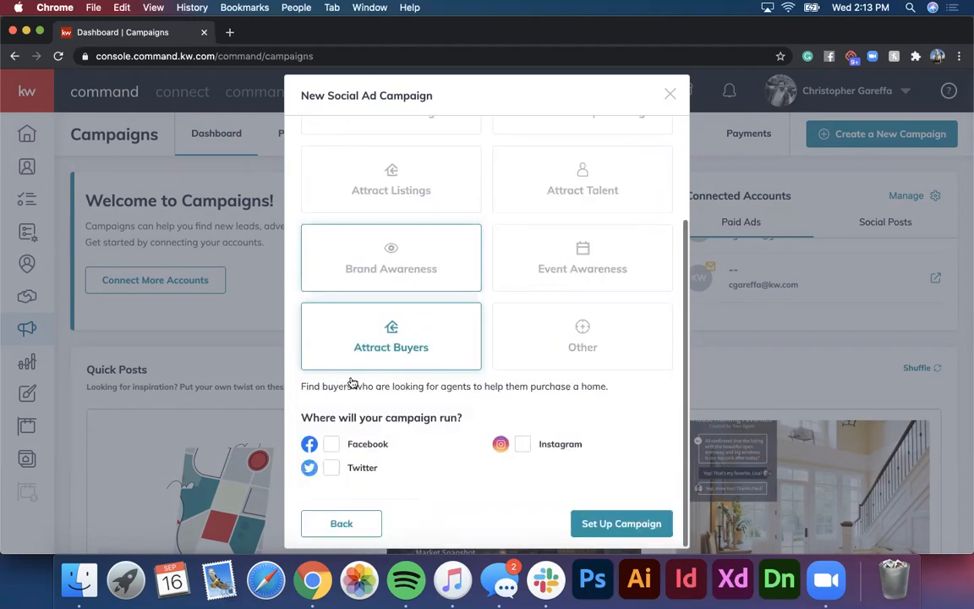
click(331, 449)
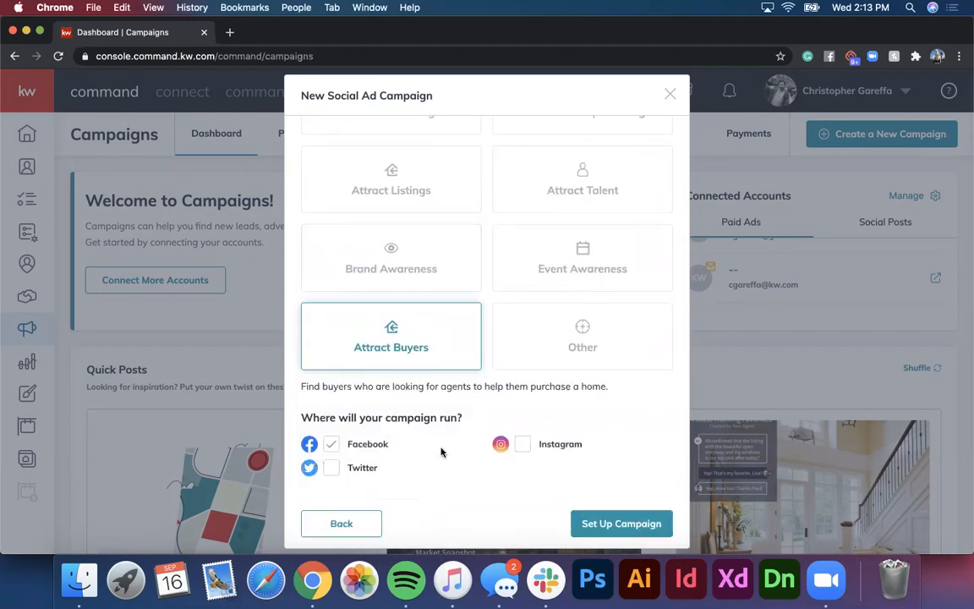
click(622, 523)
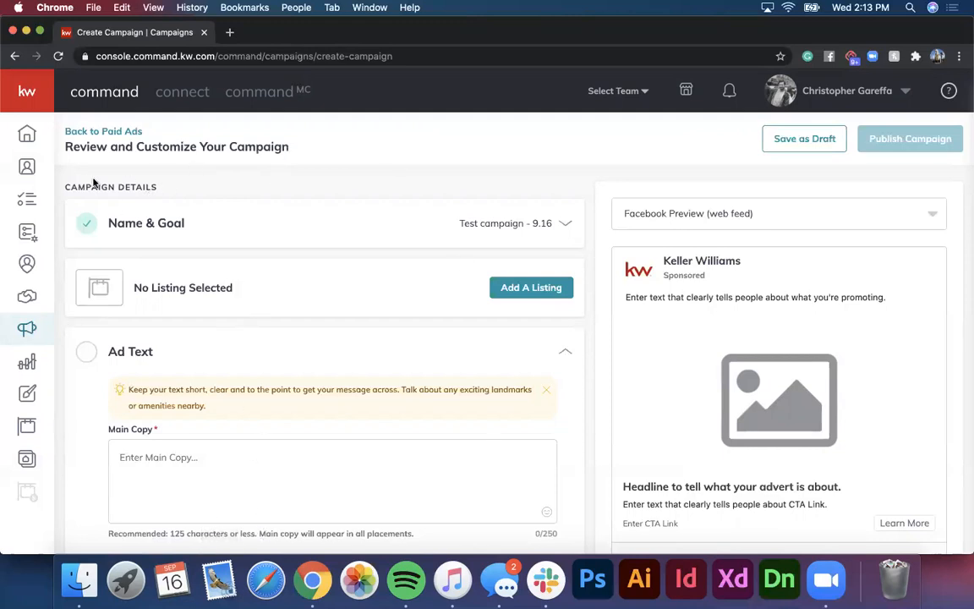
Step: Keep the web feed Facebook preview, check Name & Goal, and start adding a listing
scroll(287, 320, down, 10)
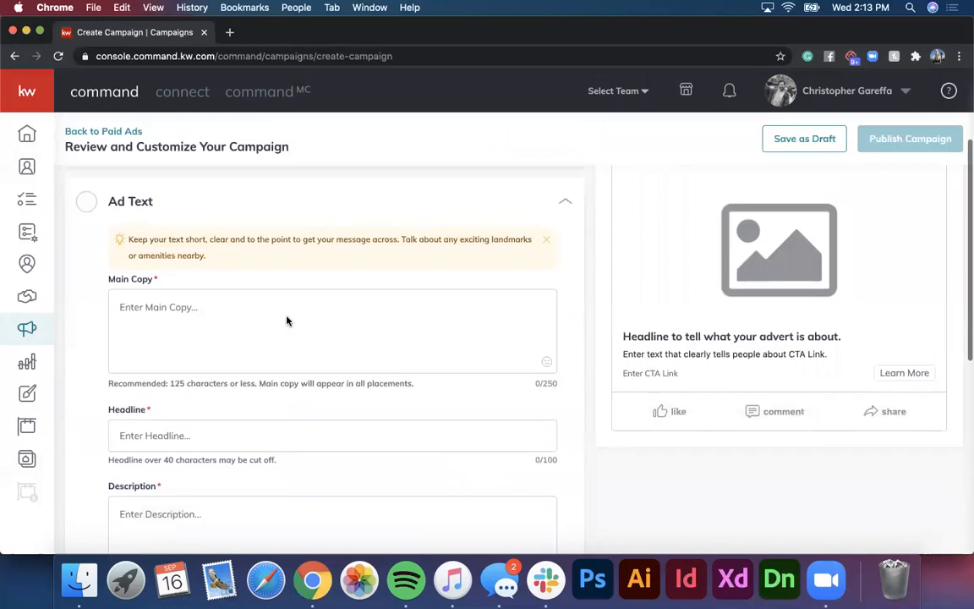
scroll(286, 321, up, 10)
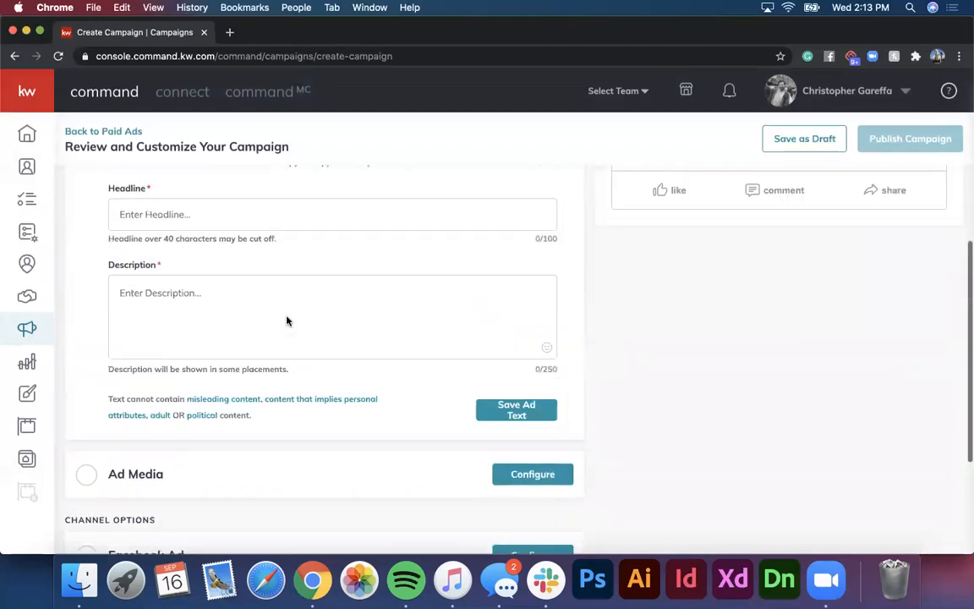
click(742, 215)
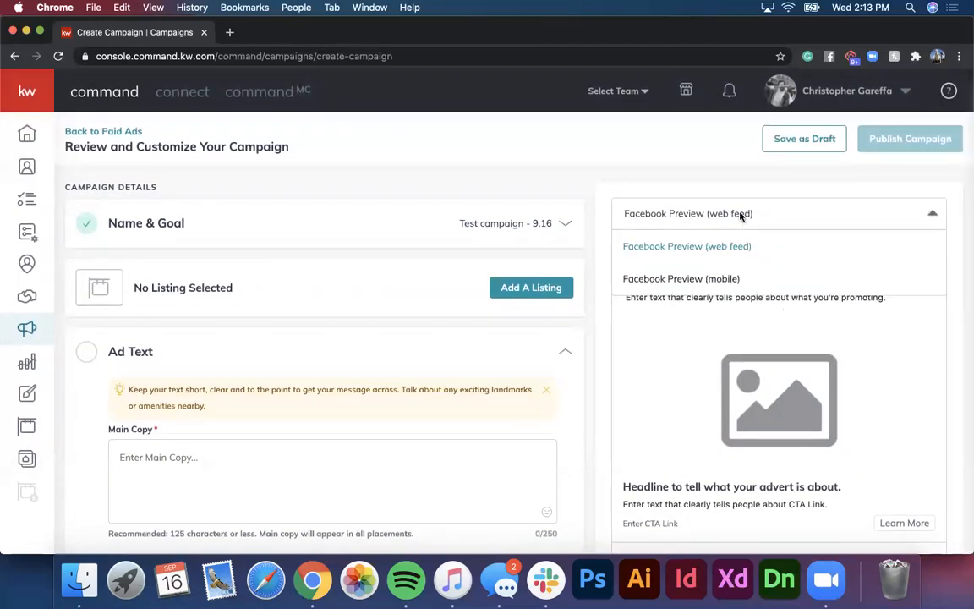
click(724, 211)
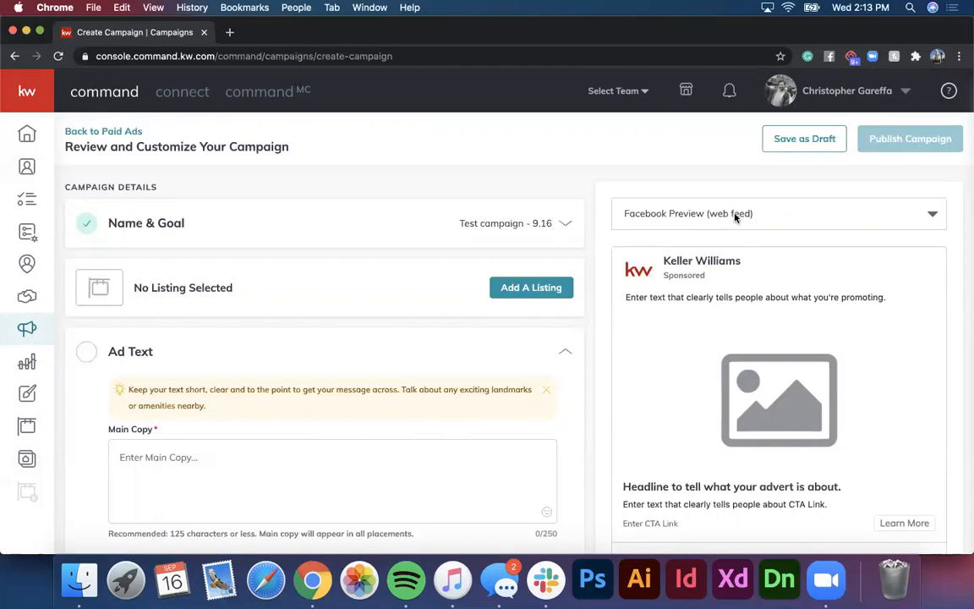
scroll(349, 187, down, 1)
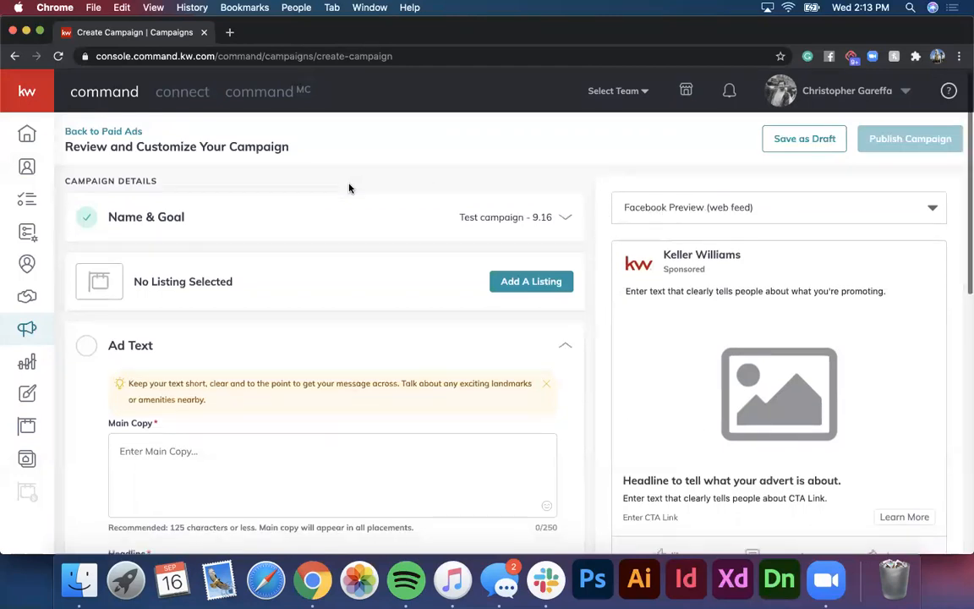
click(496, 221)
scroll(499, 225, up, 1)
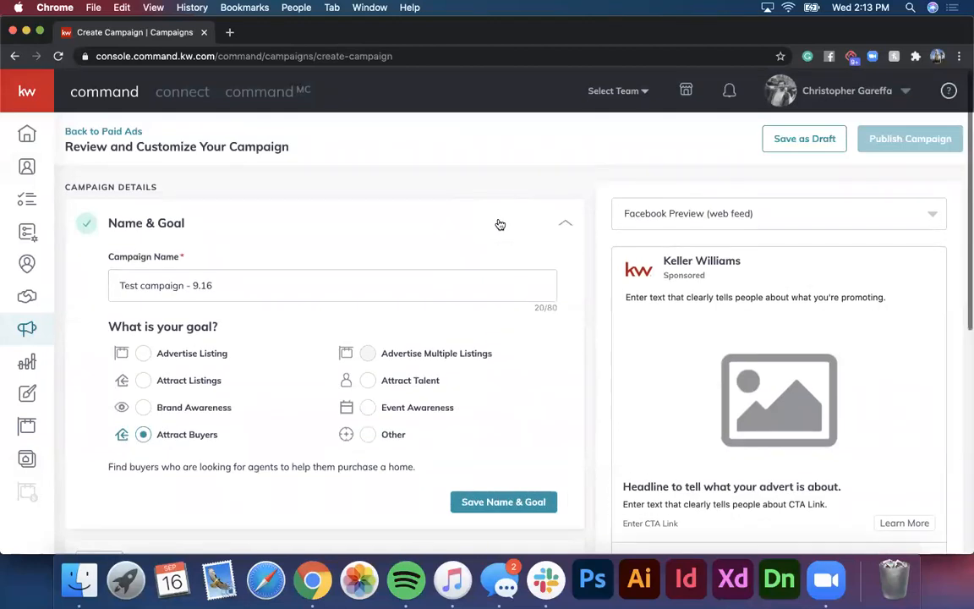
click(504, 223)
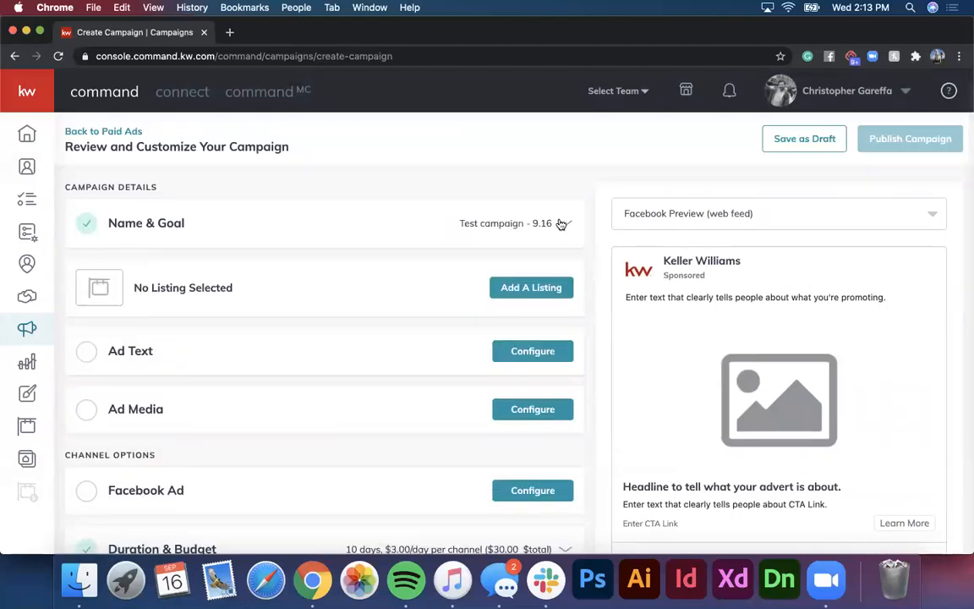
click(505, 288)
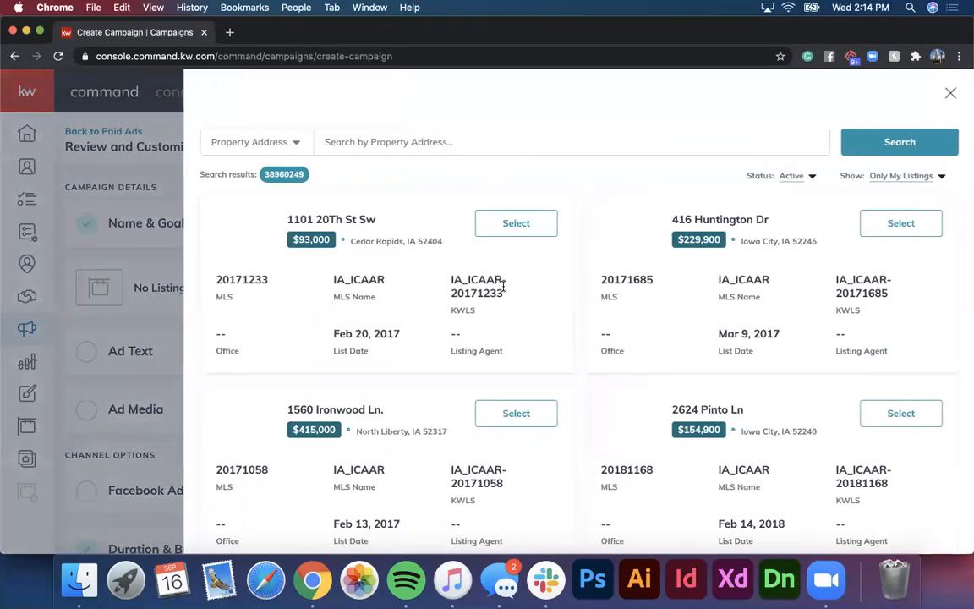
click(401, 138)
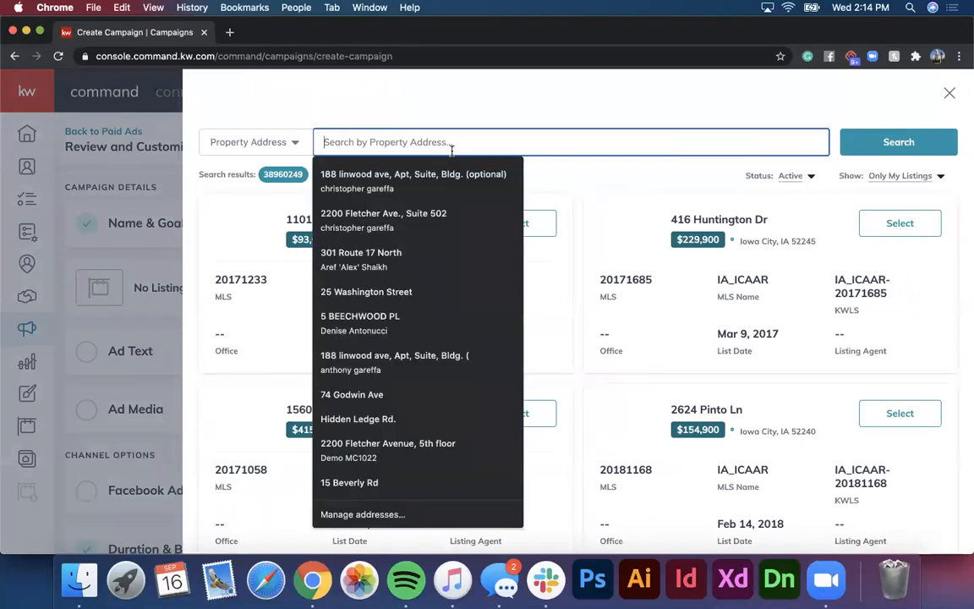
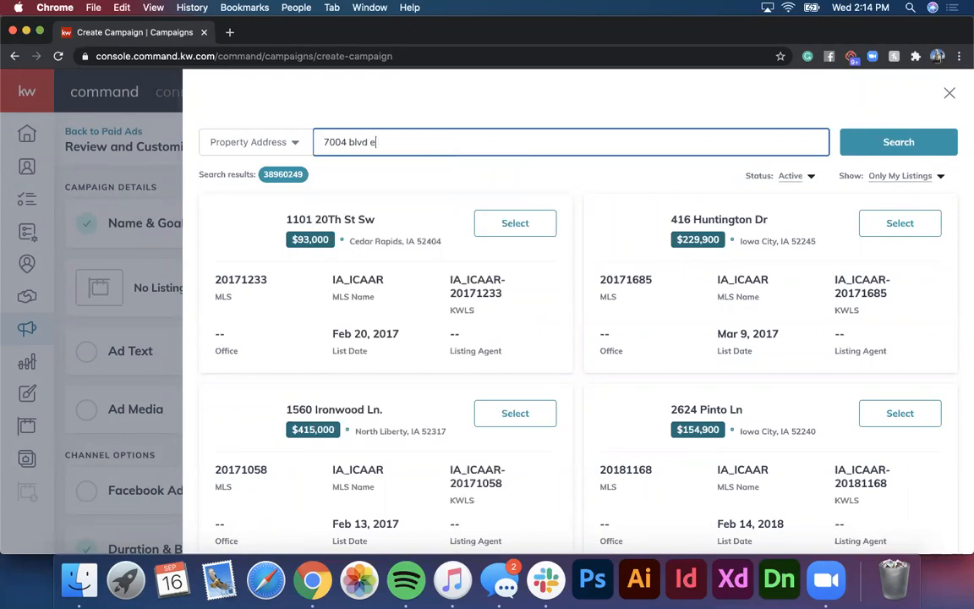
click(882, 178)
click(882, 196)
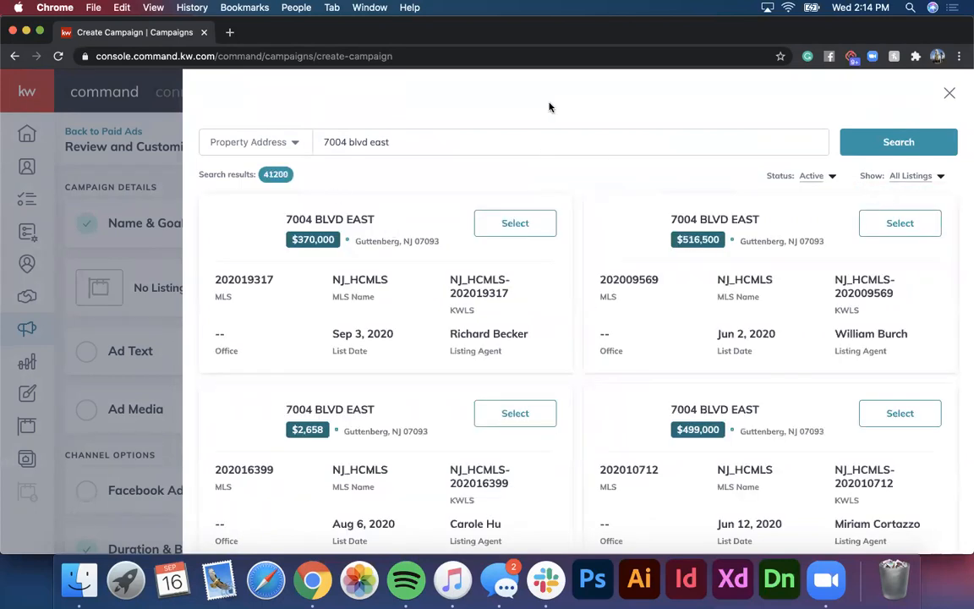
scroll(530, 197, down, 5)
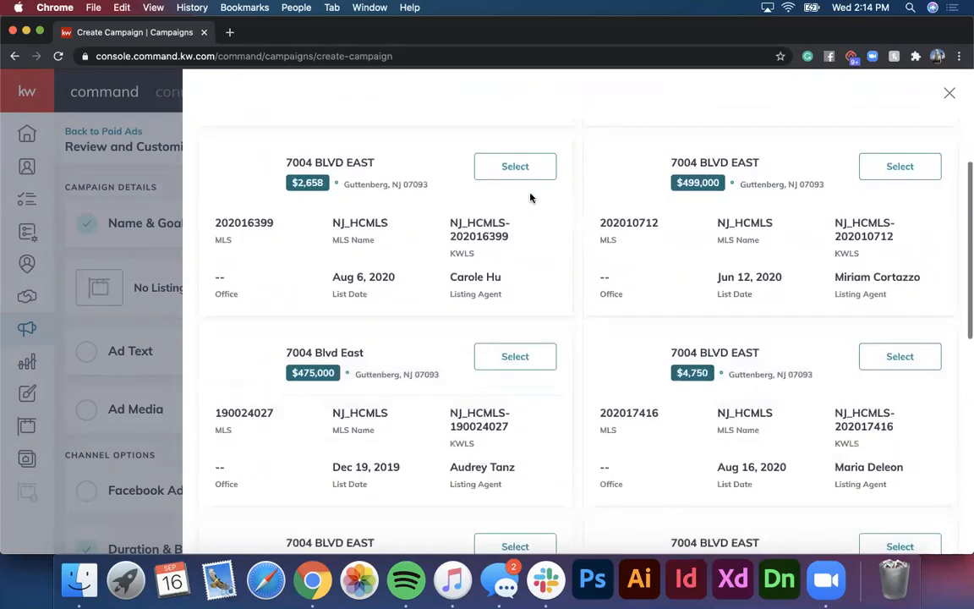
scroll(530, 197, down, 7)
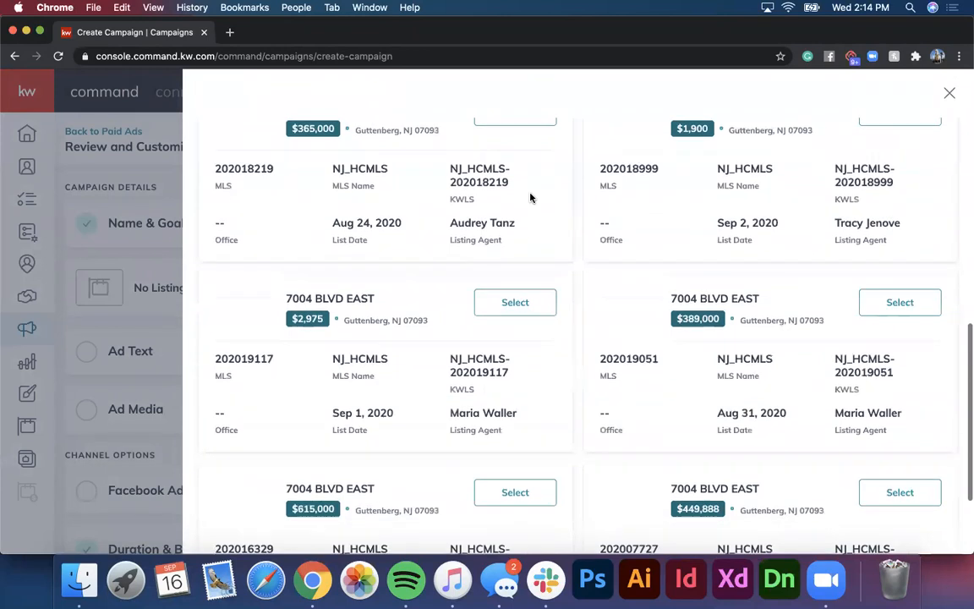
scroll(530, 197, up, 12)
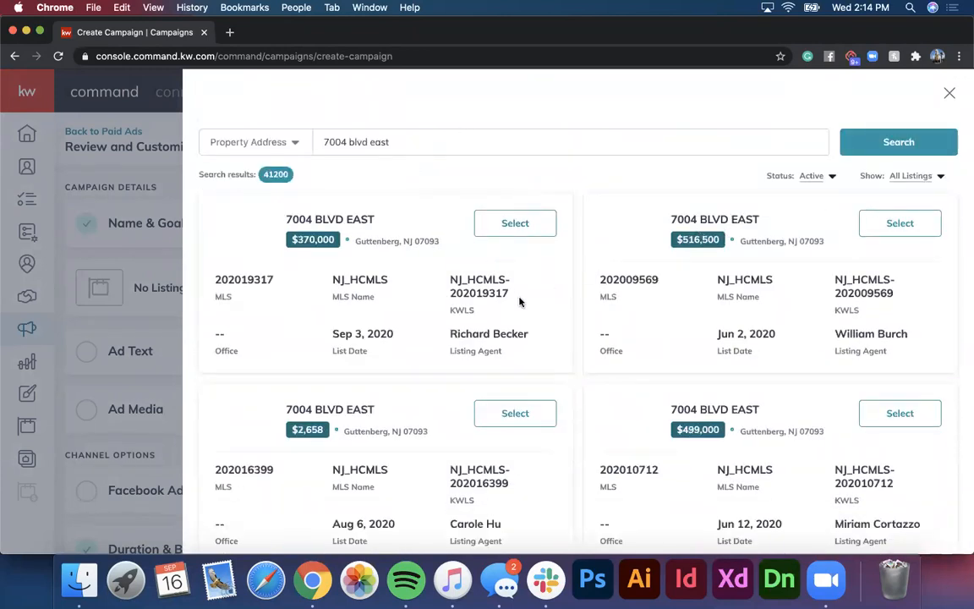
scroll(525, 240, up, 2)
click(512, 225)
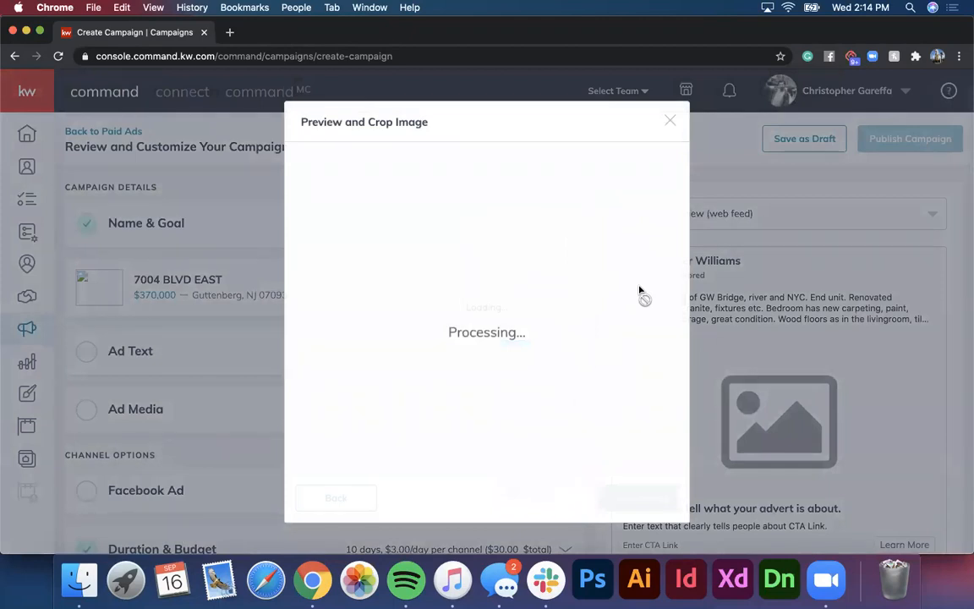
click(670, 122)
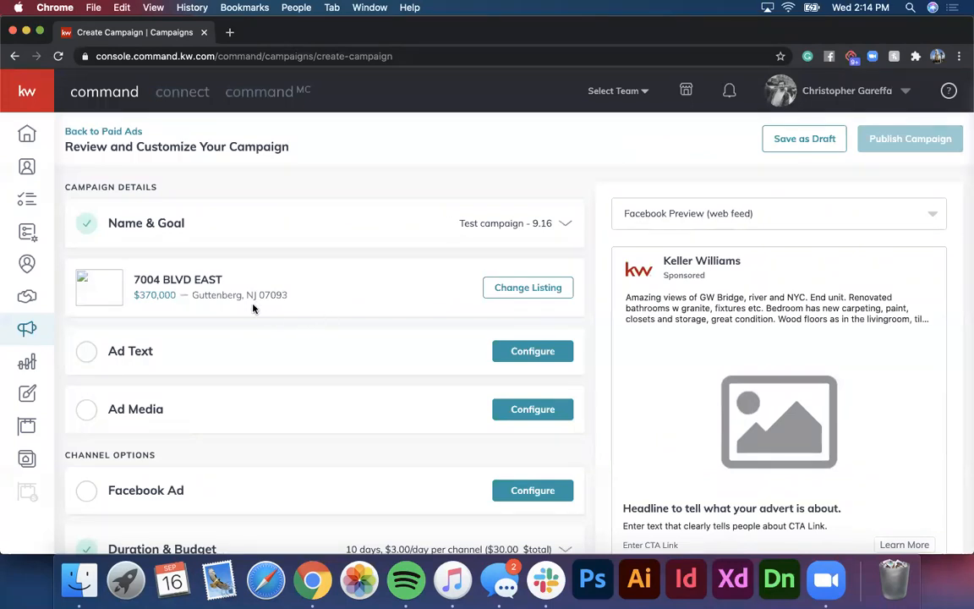
click(511, 346)
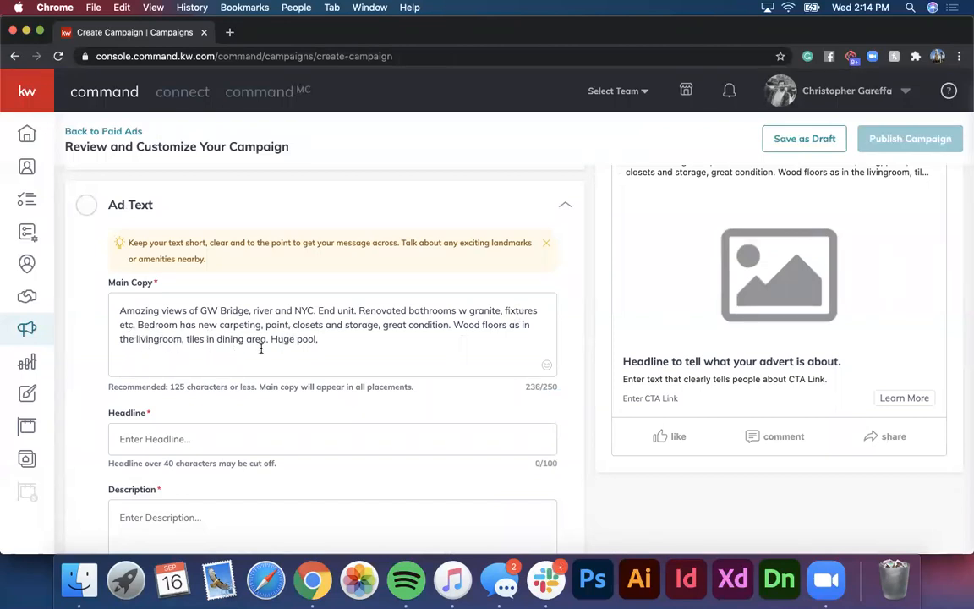
Step: Delete the wood floors, pool and bedroom storage sentences from the main copy
drag(331, 340, 452, 325)
key(BackSpace)
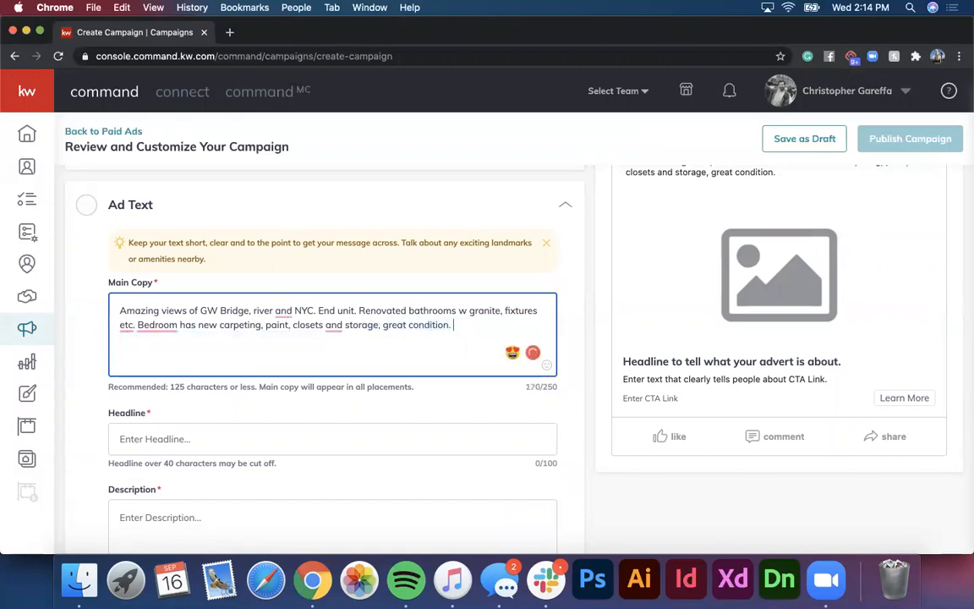
mouse_move(138, 325)
drag(138, 325, 458, 325)
key(BackSpace)
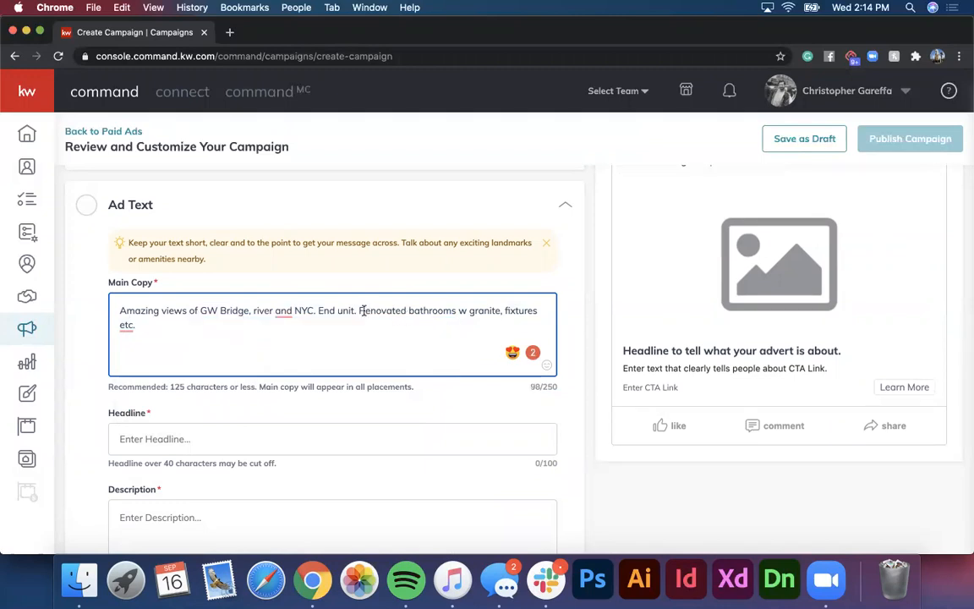
drag(360, 310, 394, 342)
key(BackSpace)
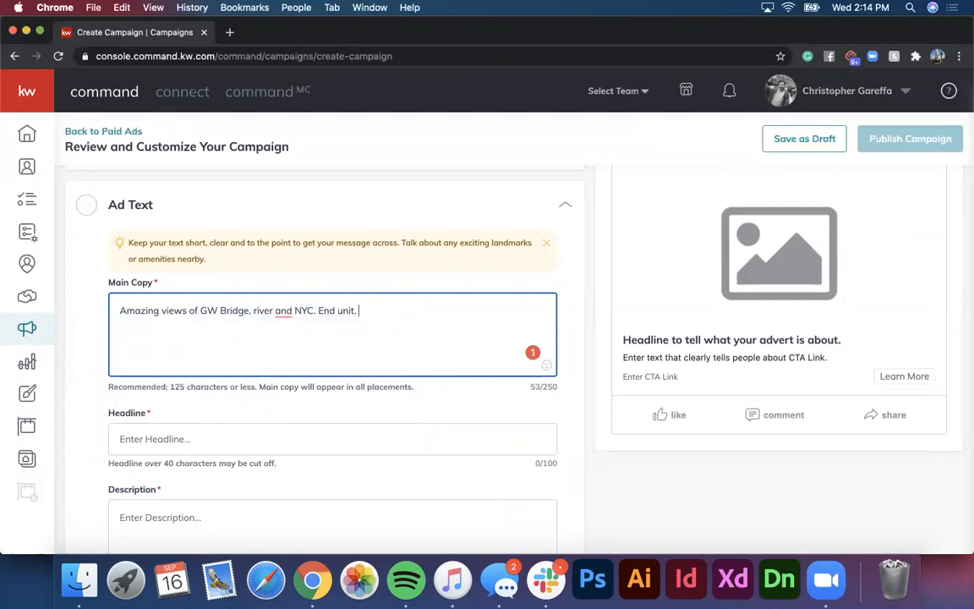
key(super+z)
Step: End the main copy with a 'learn more' prompt and the agent's phone number
click(382, 323)
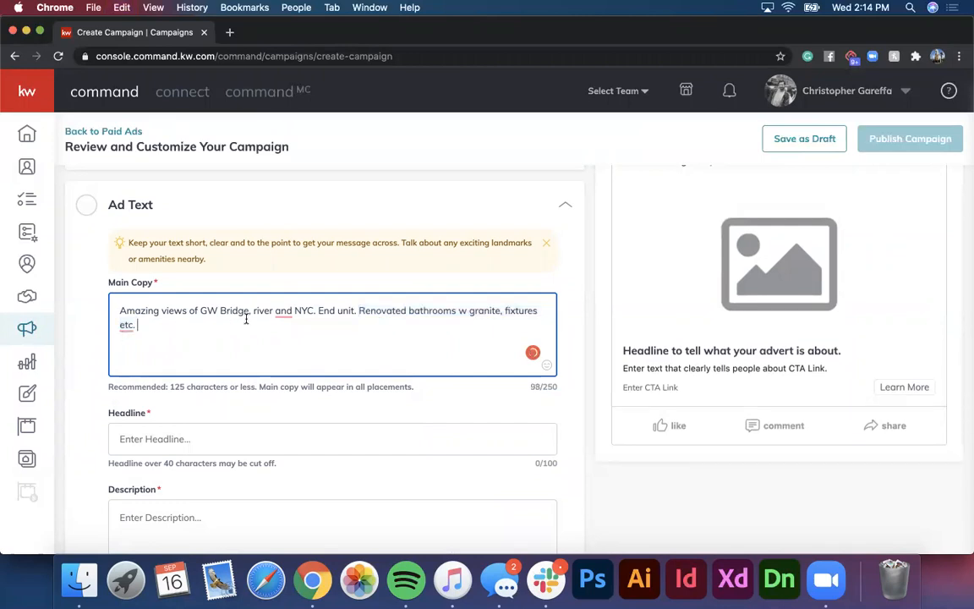
text(Click learn more below for more information or contact me toda)
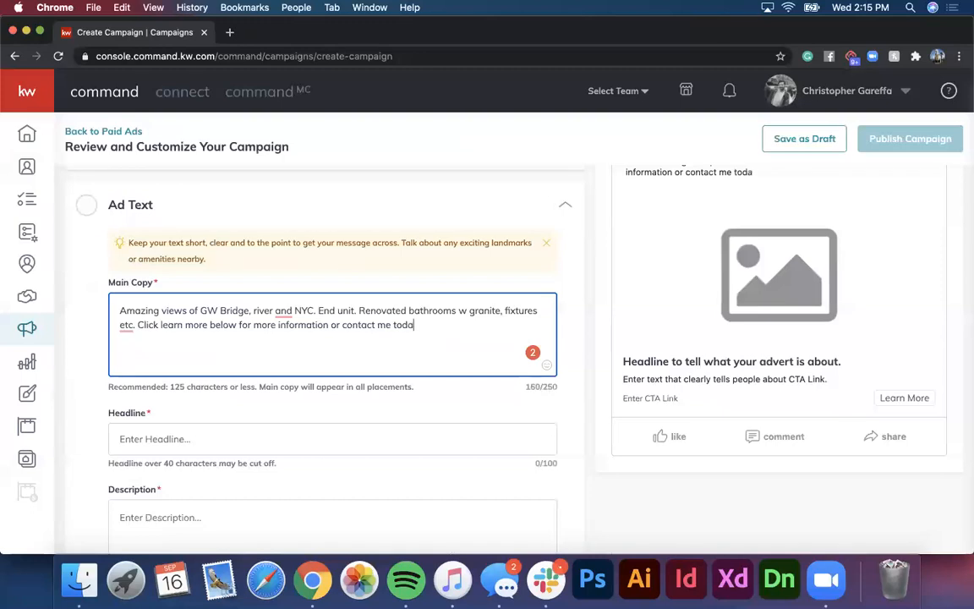
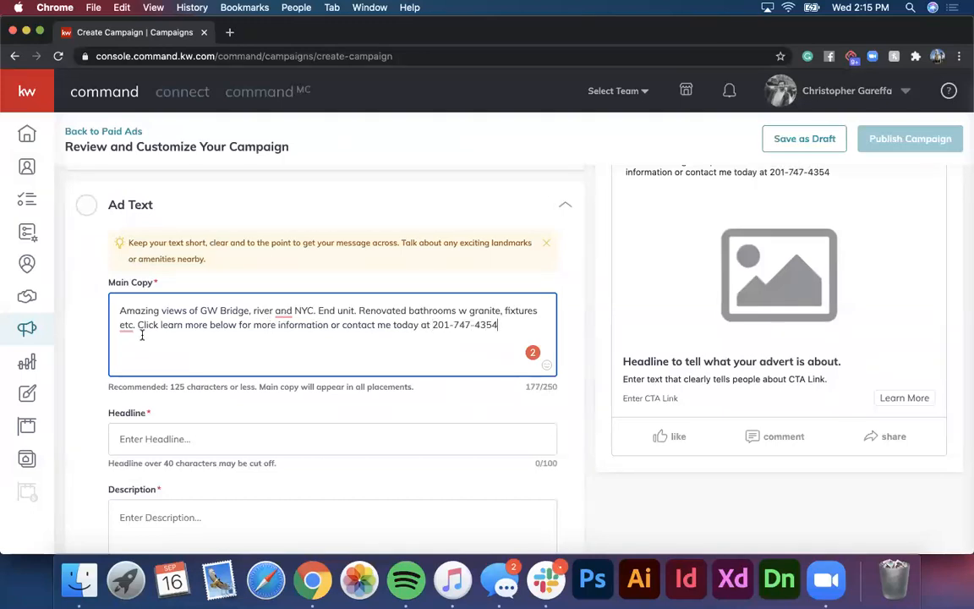
text(')
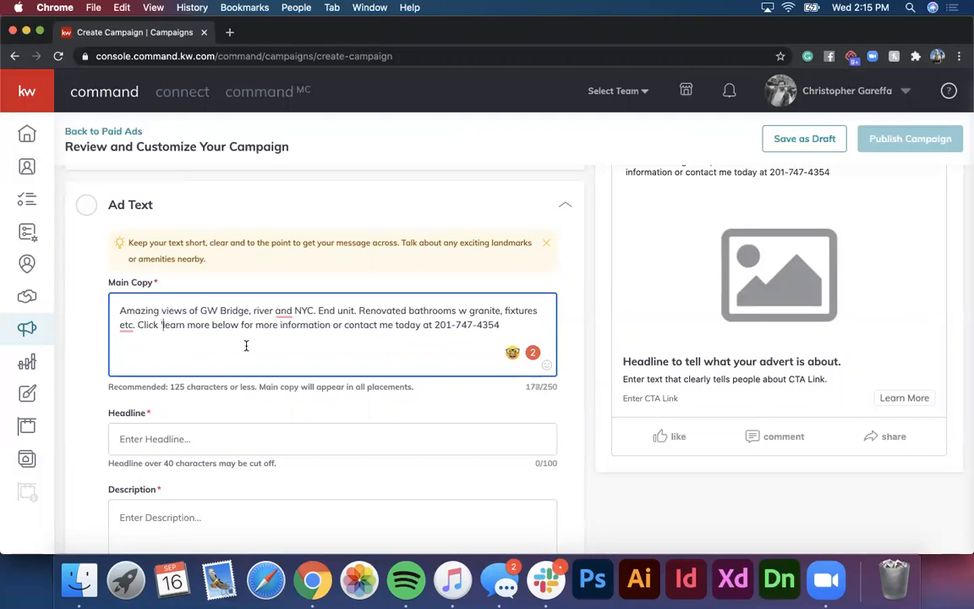
text(')
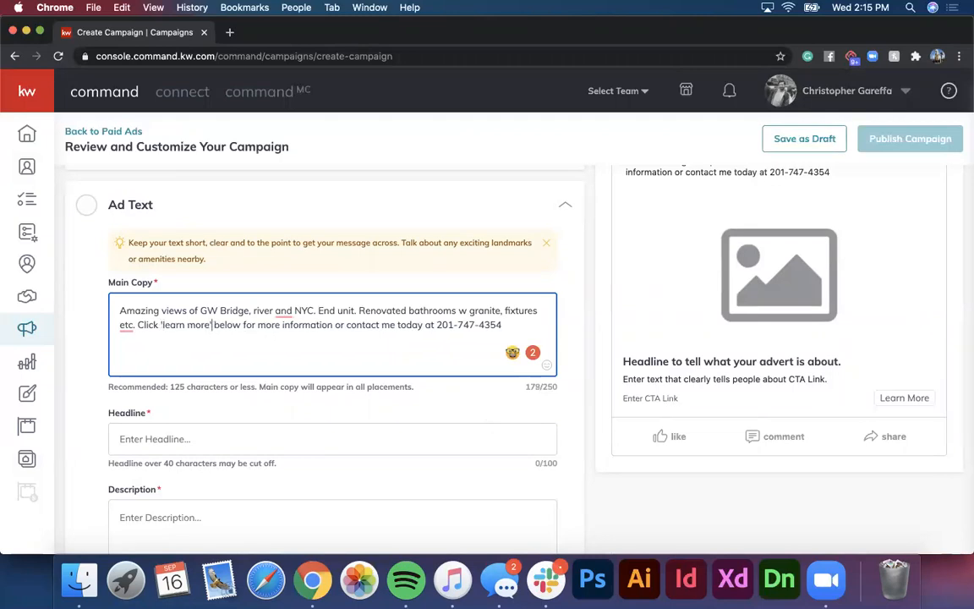
scroll(495, 271, up, 2)
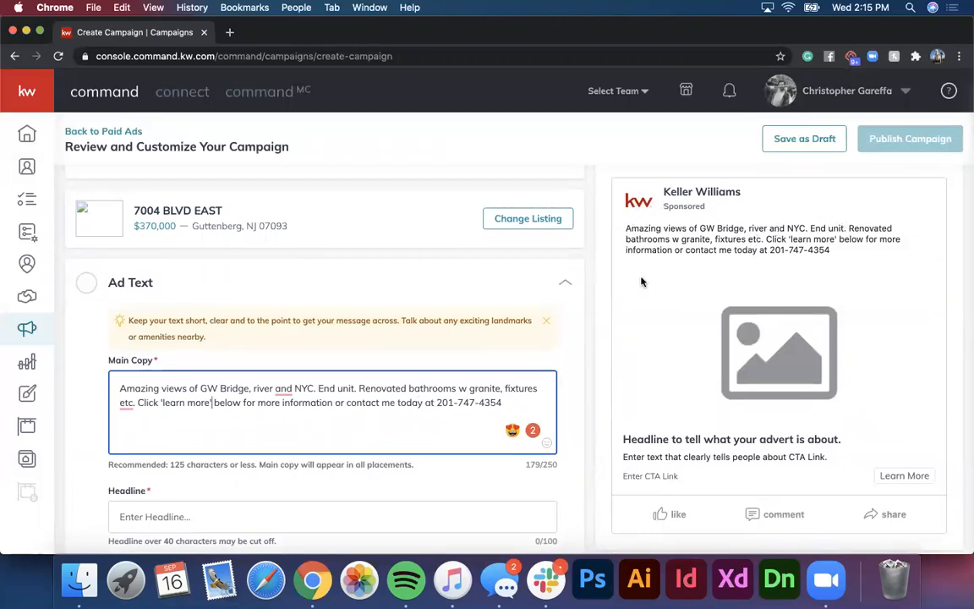
scroll(524, 356, down, 1)
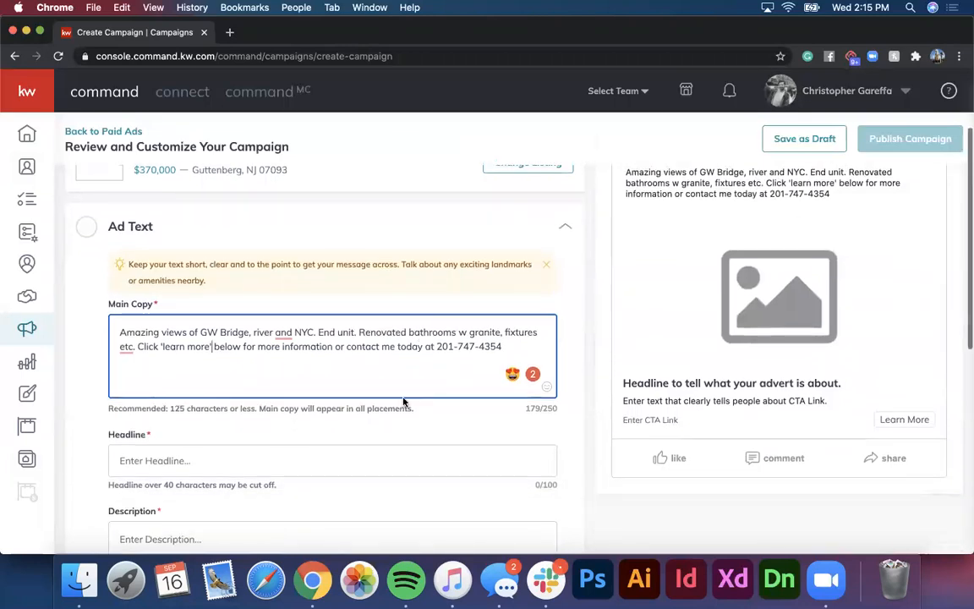
Step: Enter the headline 'NYC Views Await at the Galaxy! NEW Unit Available NOW!'
click(285, 452)
text(NYC Views Awai)
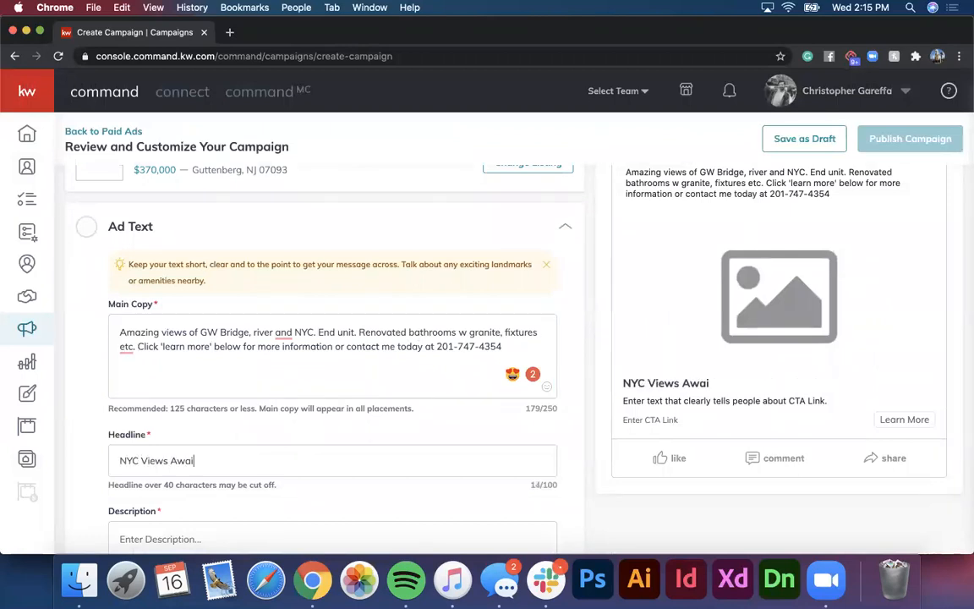
text(t at the Gal)
key(BackSpace)
text(alaxy! NEW Unit Available now!)
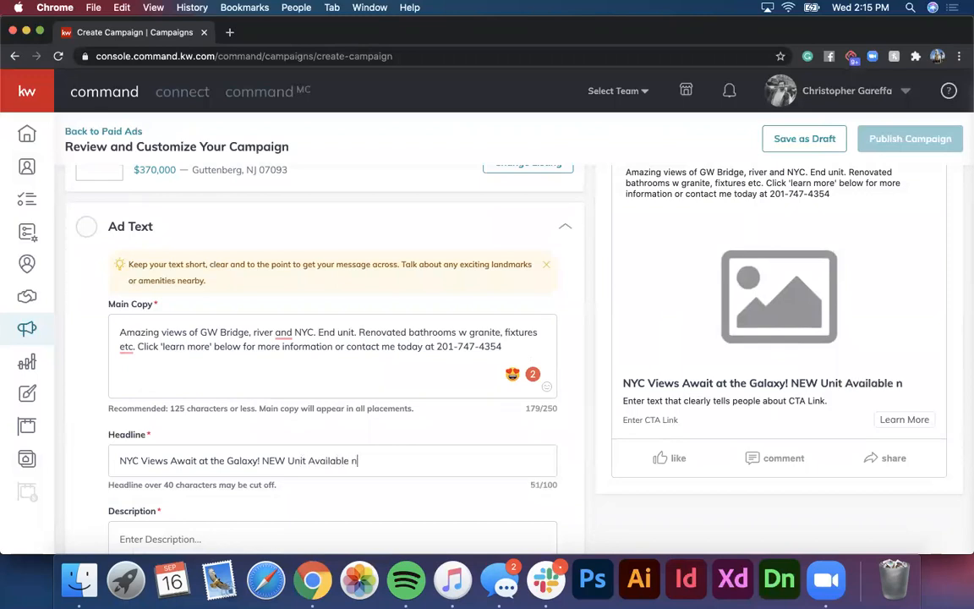
key(BackSpace)
key(BackSpace)
key(BackSpace)
key(BackSpace)
text(NOW)
scroll(803, 362, down, 3)
click(287, 420)
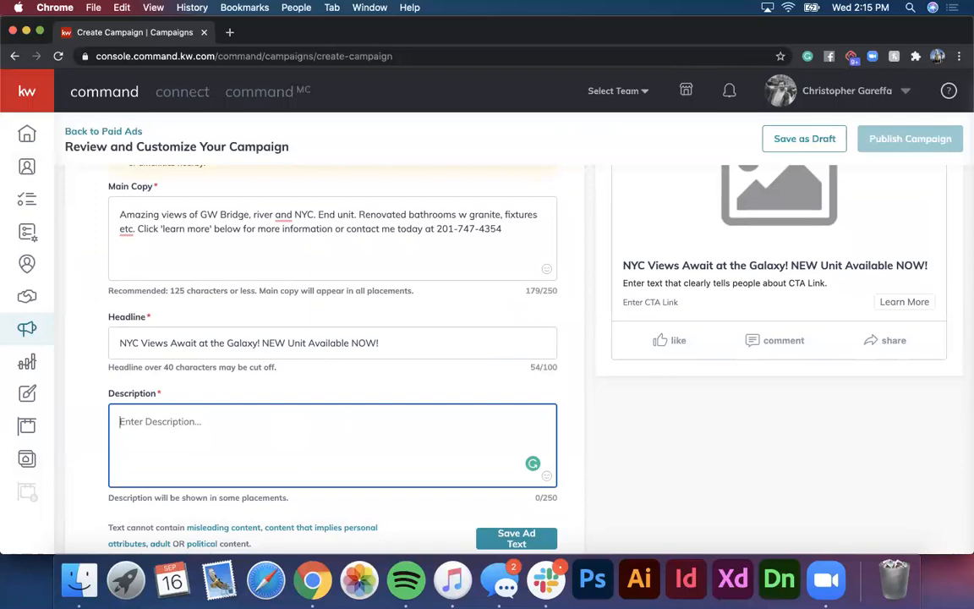
Step: Enter the description 'Click 'learn more' for more details and photos!' and save the ad text
text(Click 'learn)
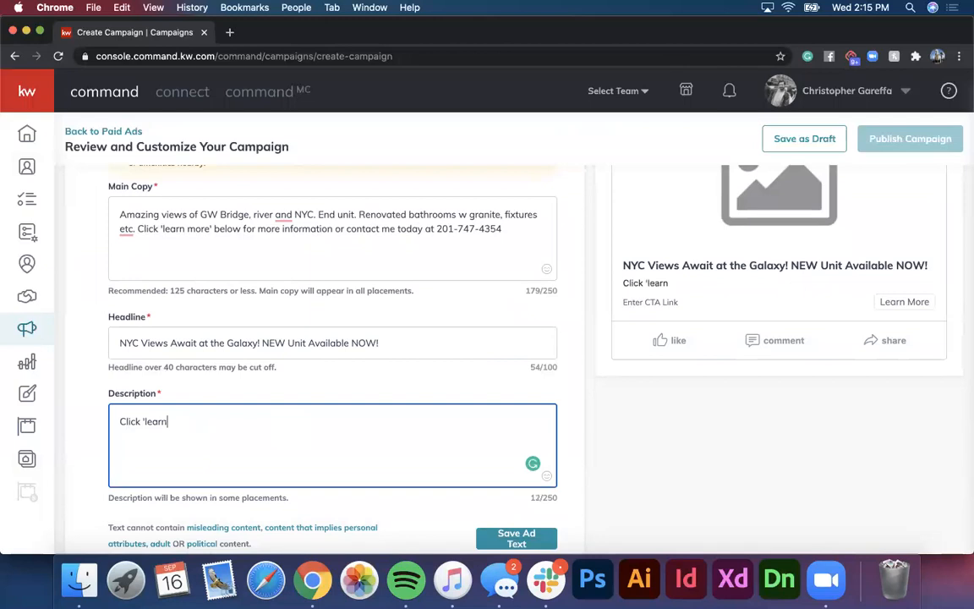
text( more' for more )
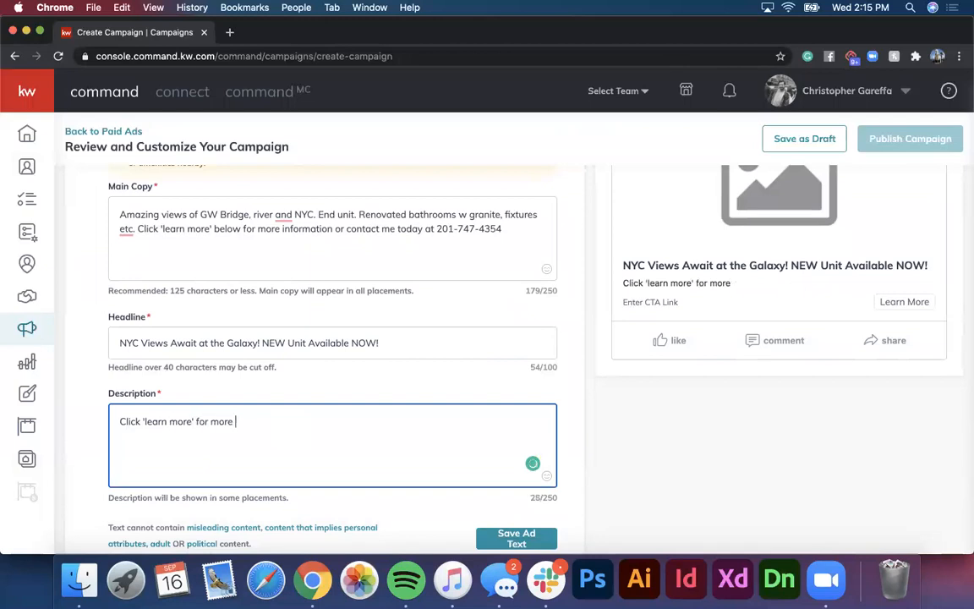
text(details and photos!)
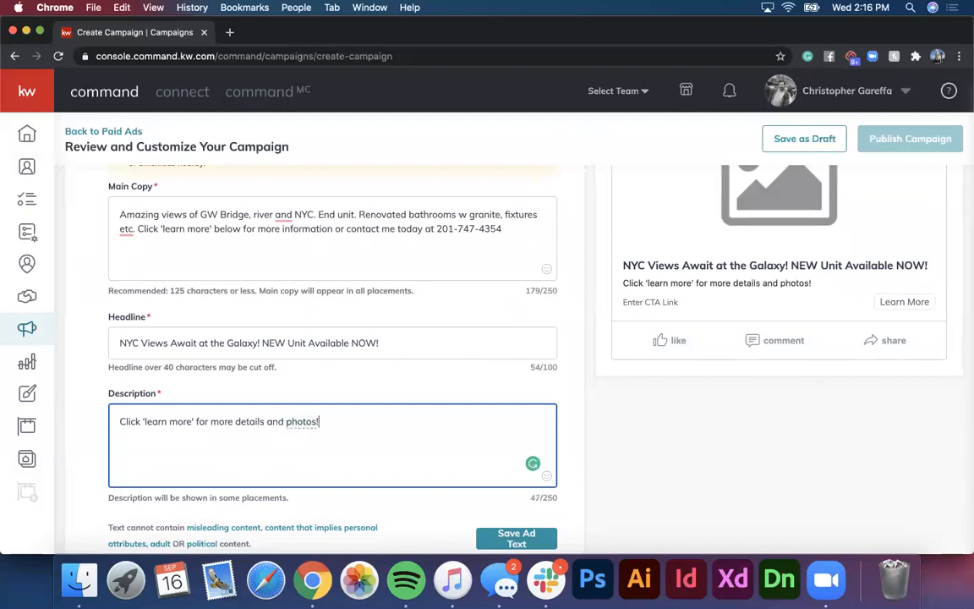
scroll(524, 495, down, 1)
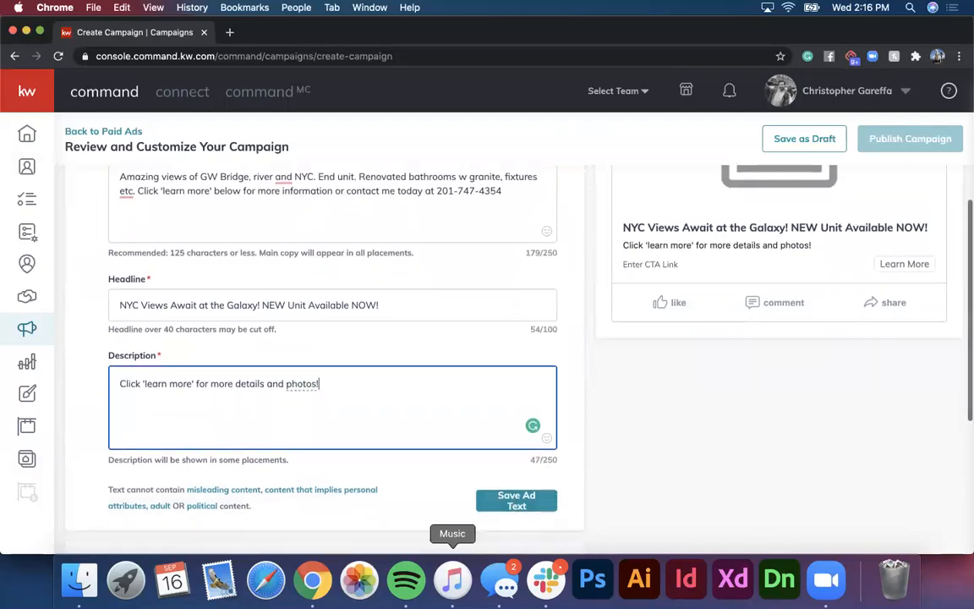
click(513, 501)
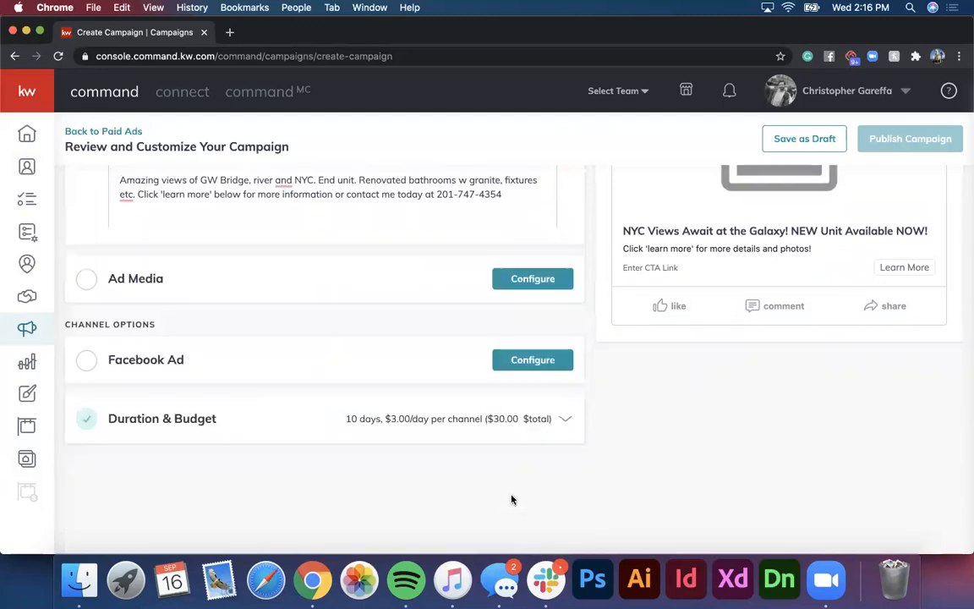
scroll(372, 347, up, 2)
scroll(371, 368, up, 1)
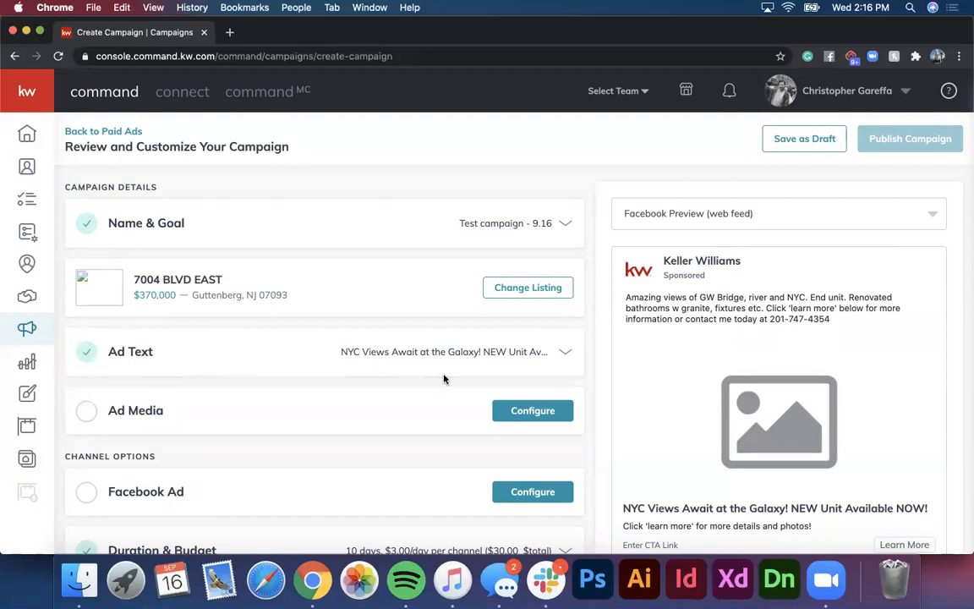
scroll(423, 375, down, 1)
scroll(176, 328, up, 1)
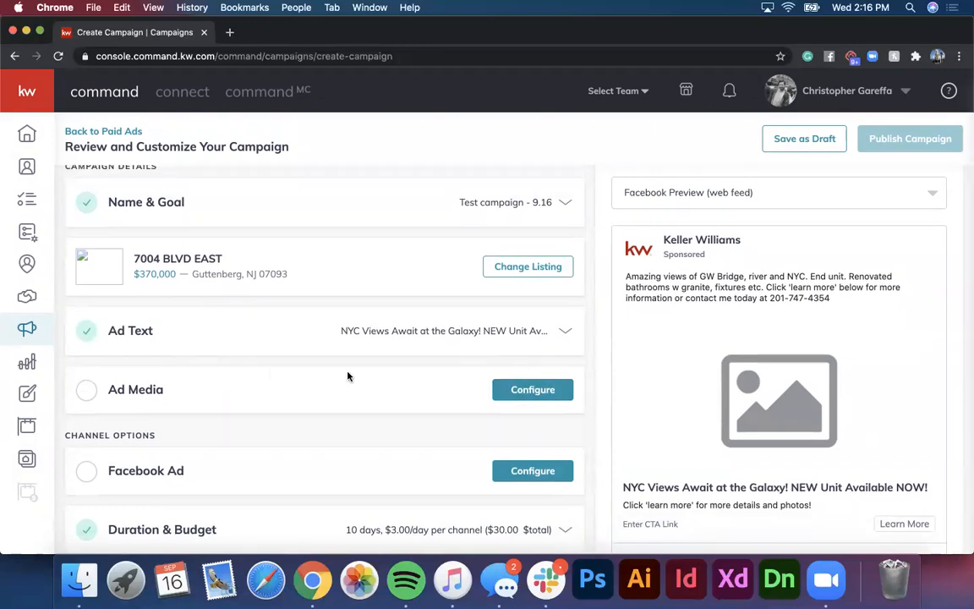
Step: Open the Ad Media configuration and bring up the Select Media picker with the listing's photos
click(511, 389)
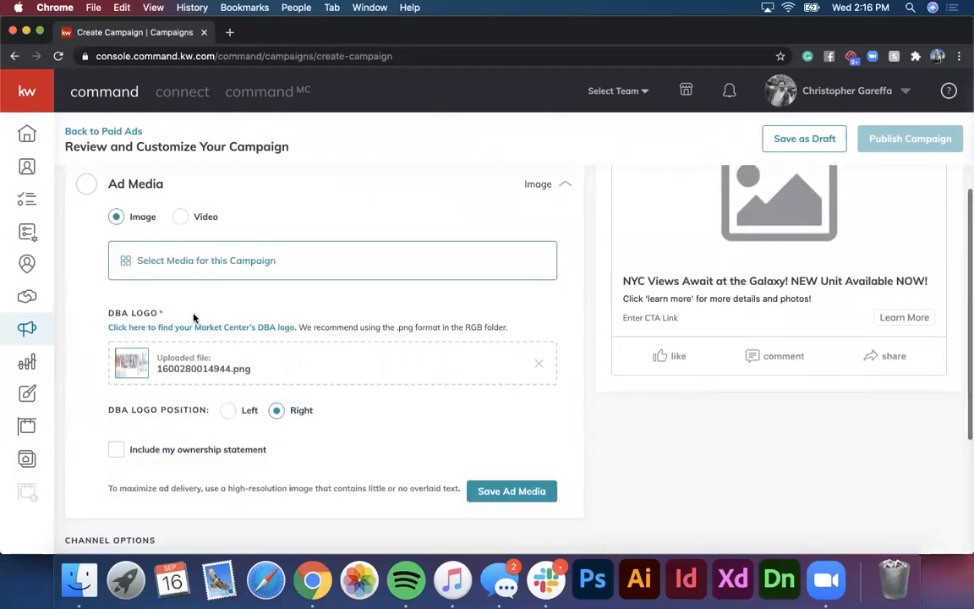
scroll(207, 366, up, 2)
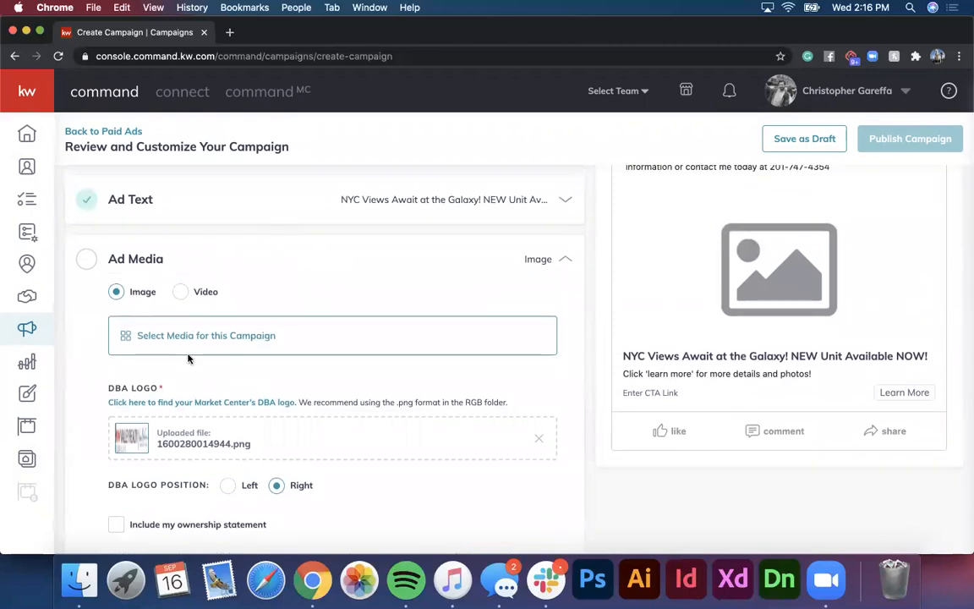
scroll(188, 359, up, 1)
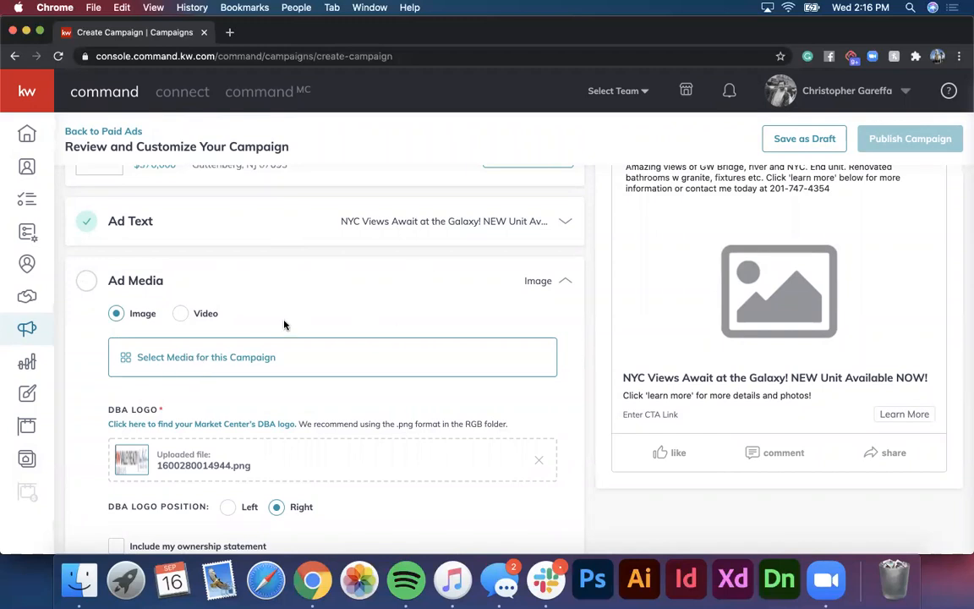
scroll(284, 324, up, 4)
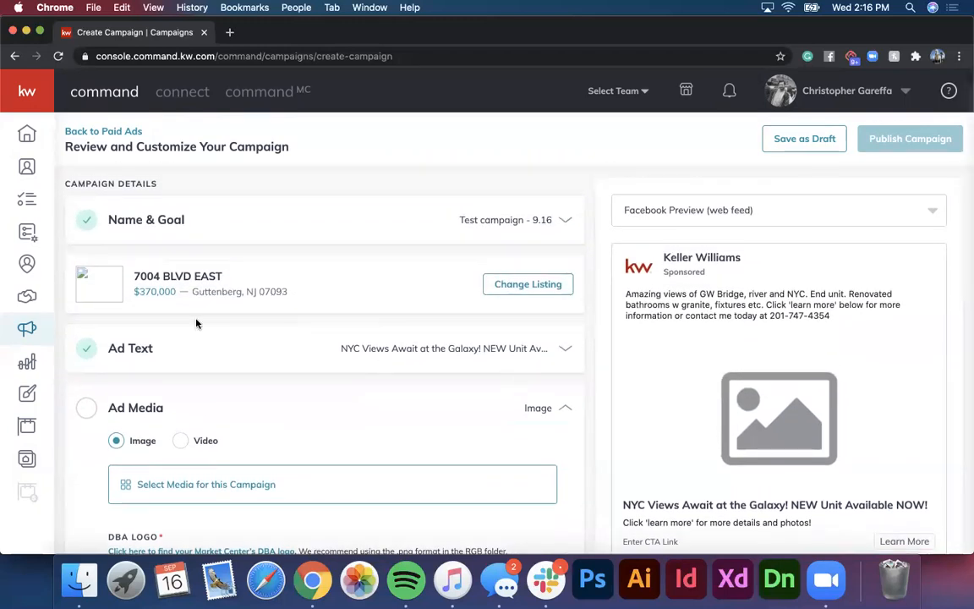
scroll(196, 323, down, 3)
scroll(167, 358, up, 2)
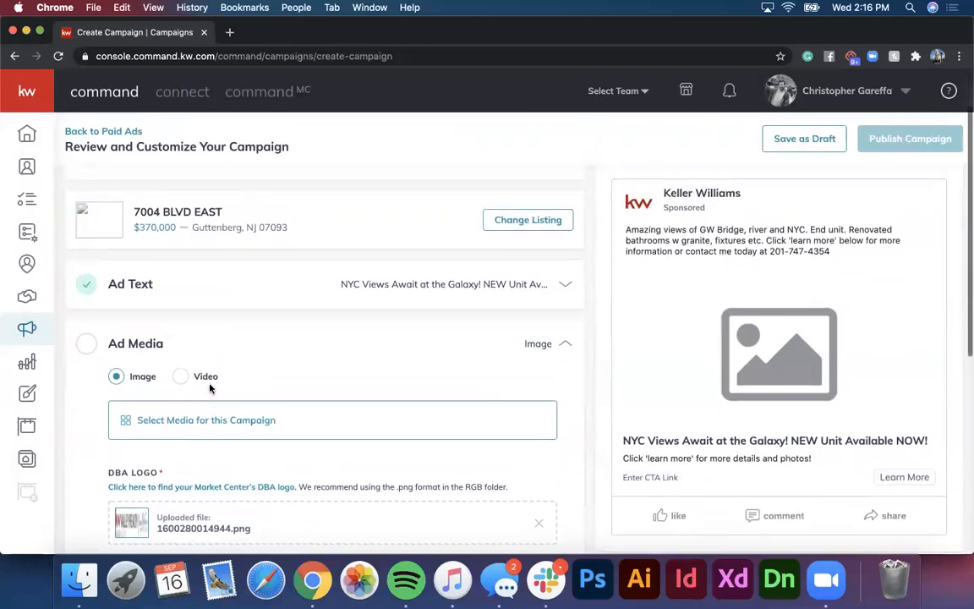
scroll(211, 387, up, 1)
scroll(211, 388, down, 3)
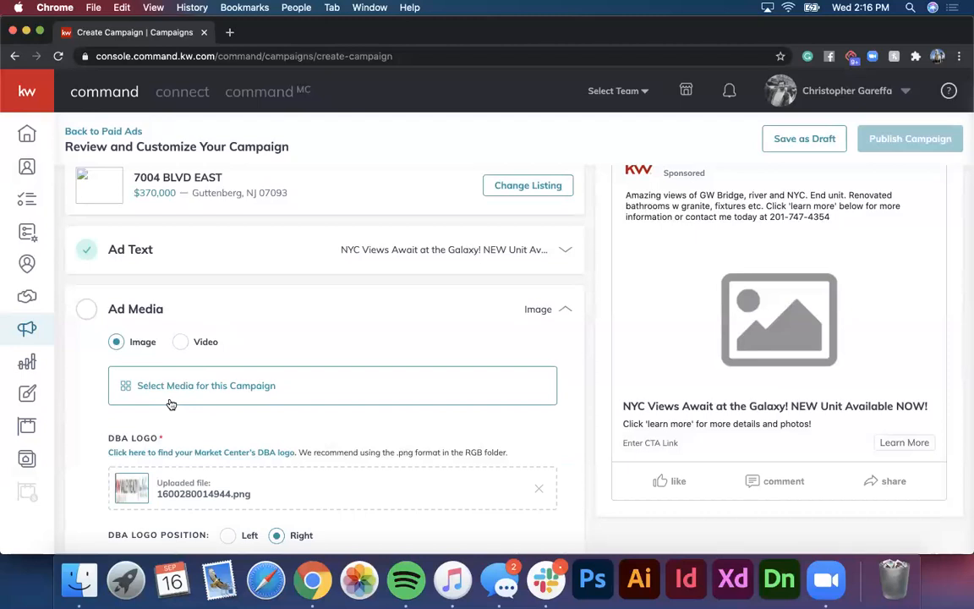
click(174, 388)
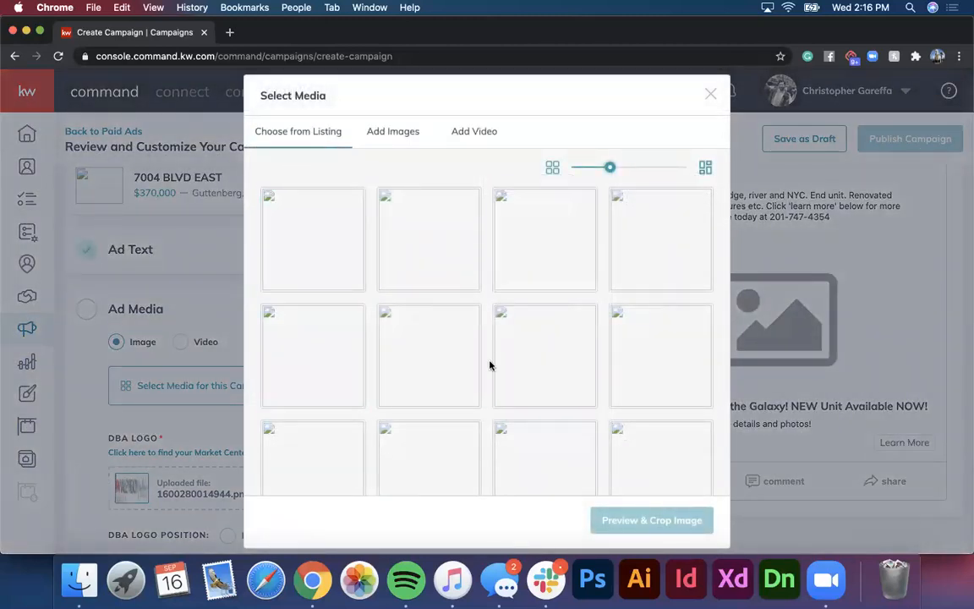
Step: In Select Media, choose Add Images > Upload Image(s) and bring up the computer's file browser
scroll(489, 365, down, 3)
scroll(489, 365, up, 3)
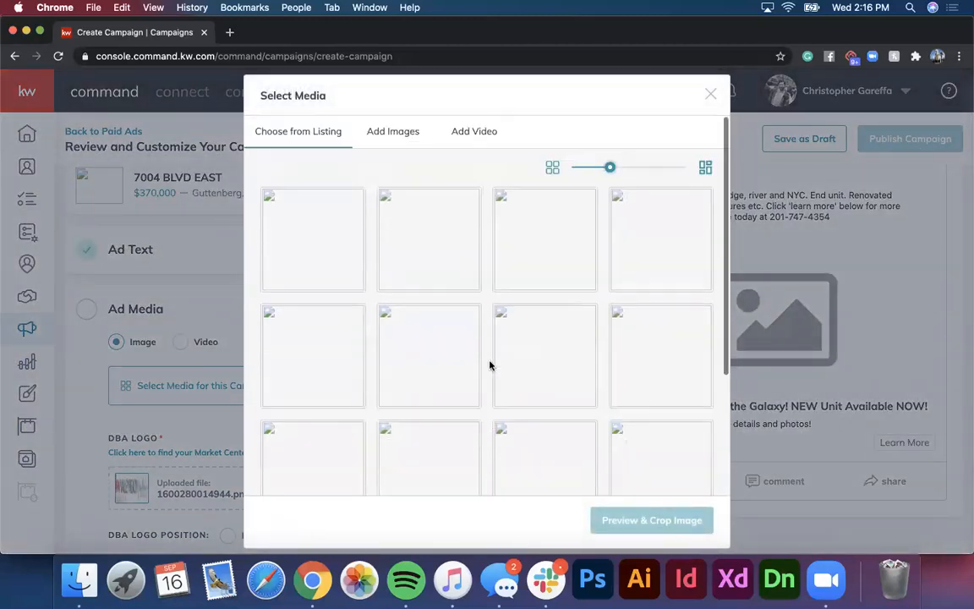
click(399, 132)
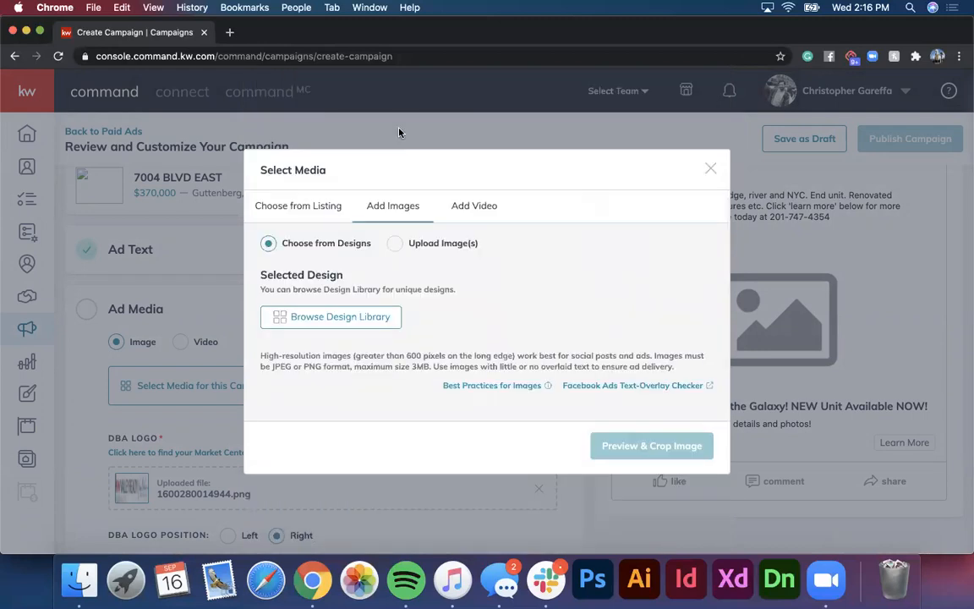
click(394, 244)
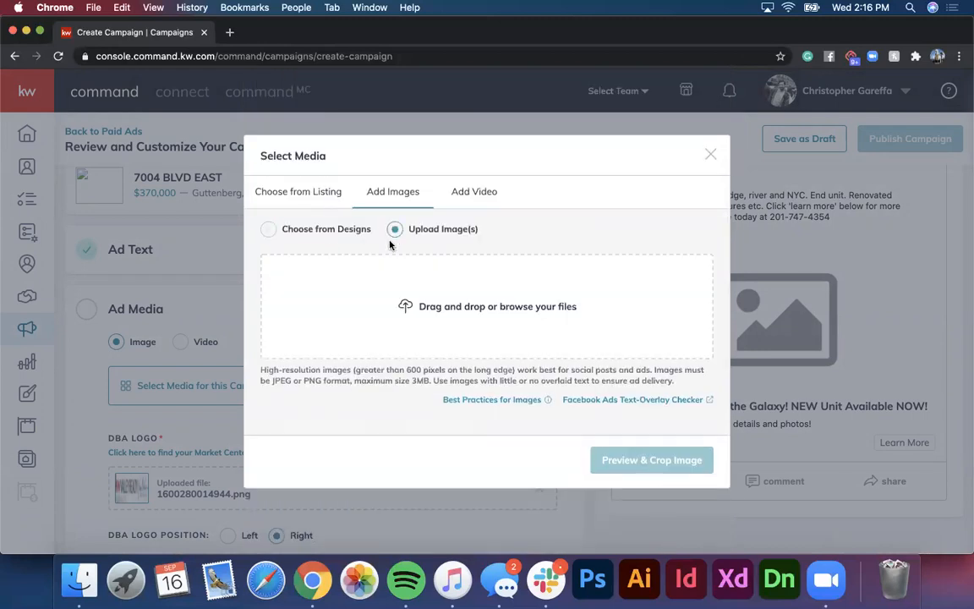
click(441, 308)
click(288, 174)
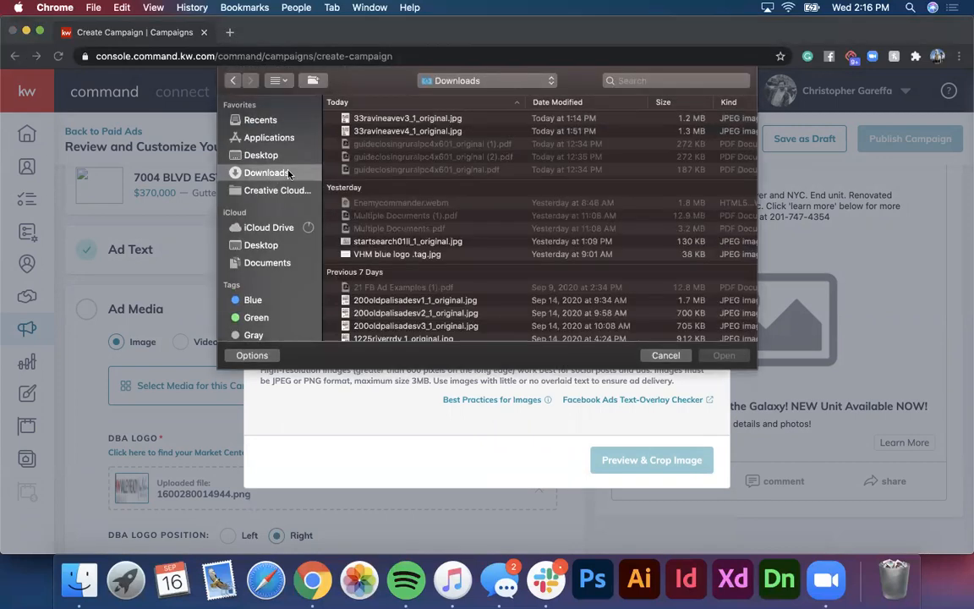
scroll(404, 249, down, 5)
scroll(404, 249, down, 5)
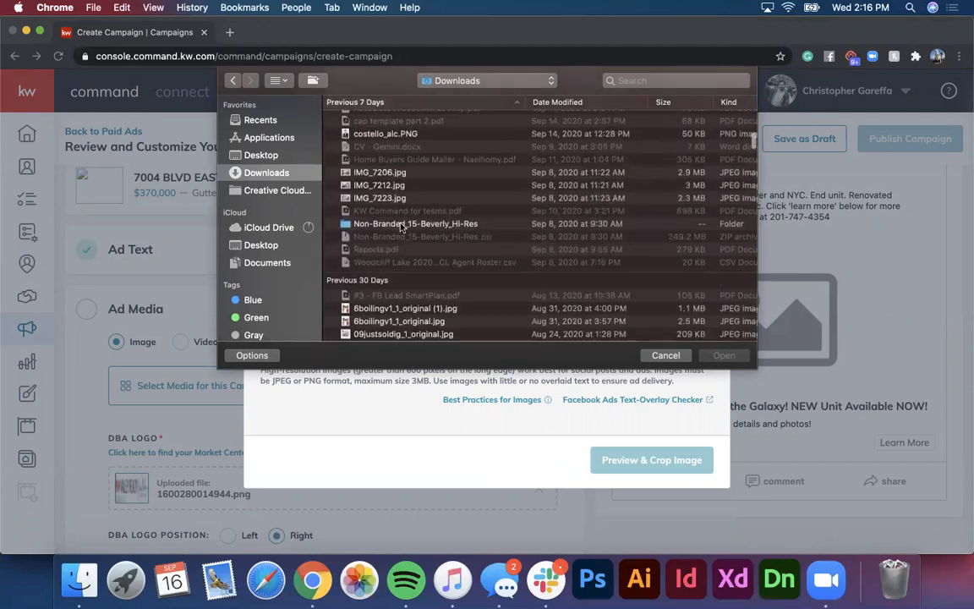
double_click(402, 224)
click(385, 158)
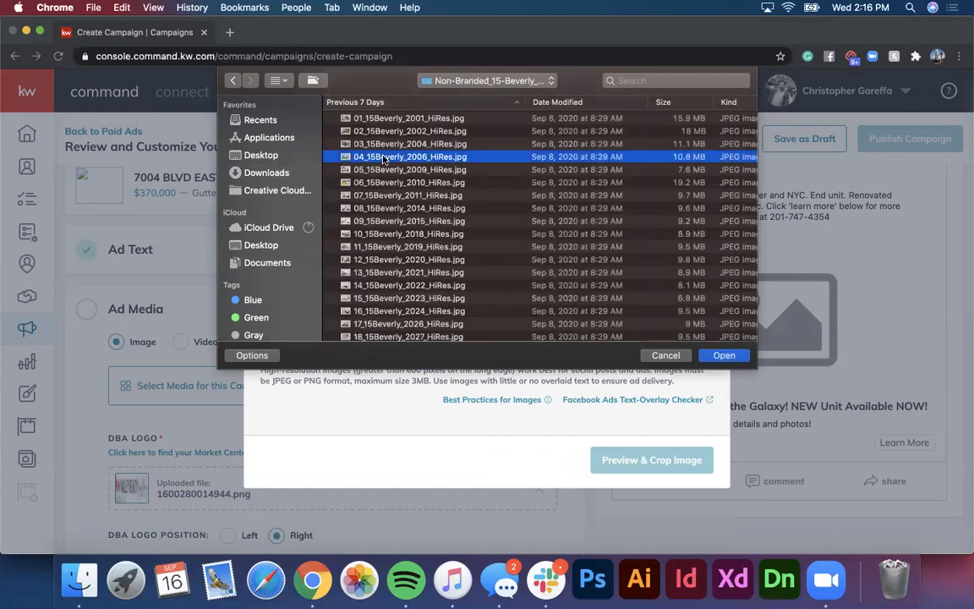
click(724, 355)
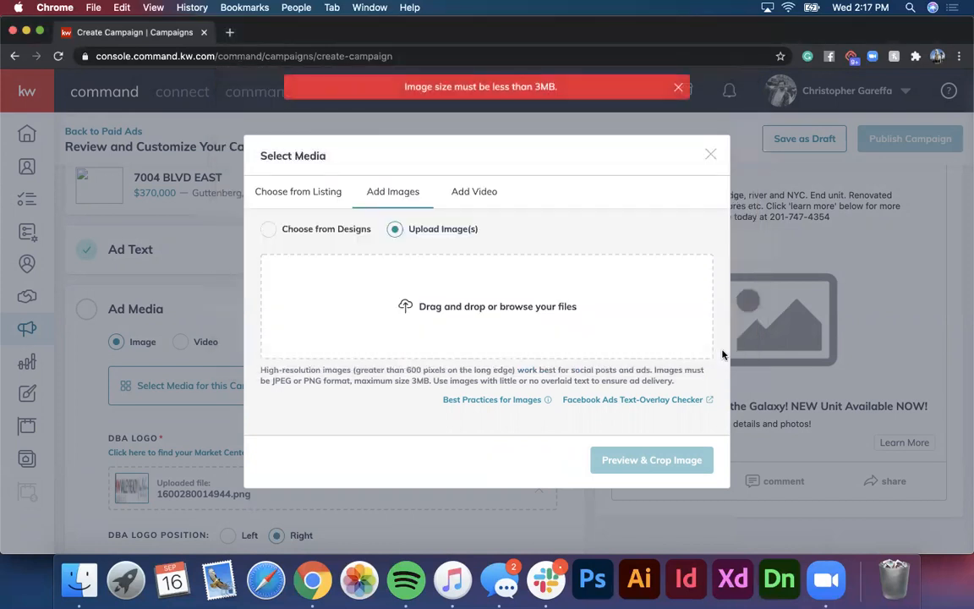
click(407, 301)
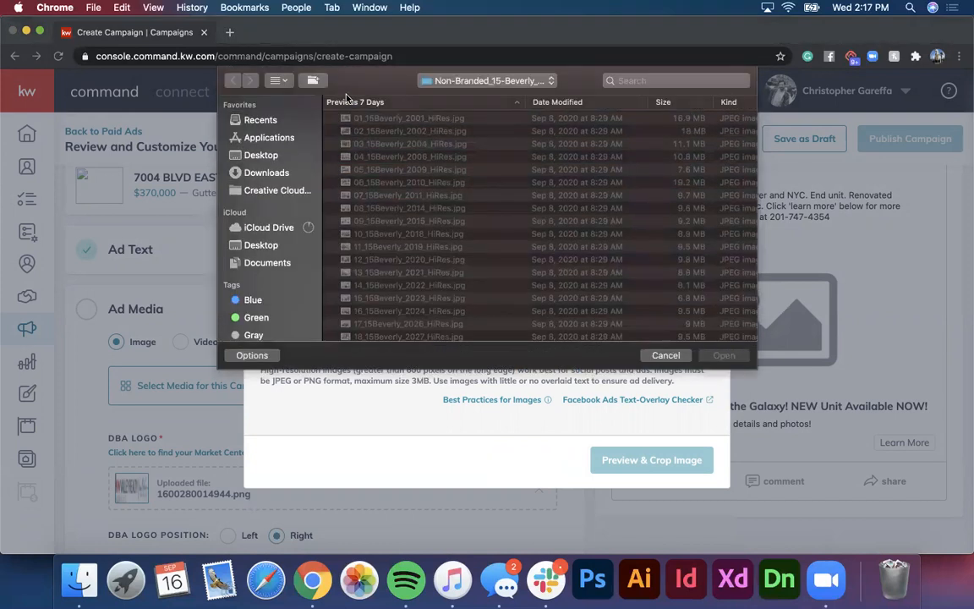
click(446, 83)
click(446, 96)
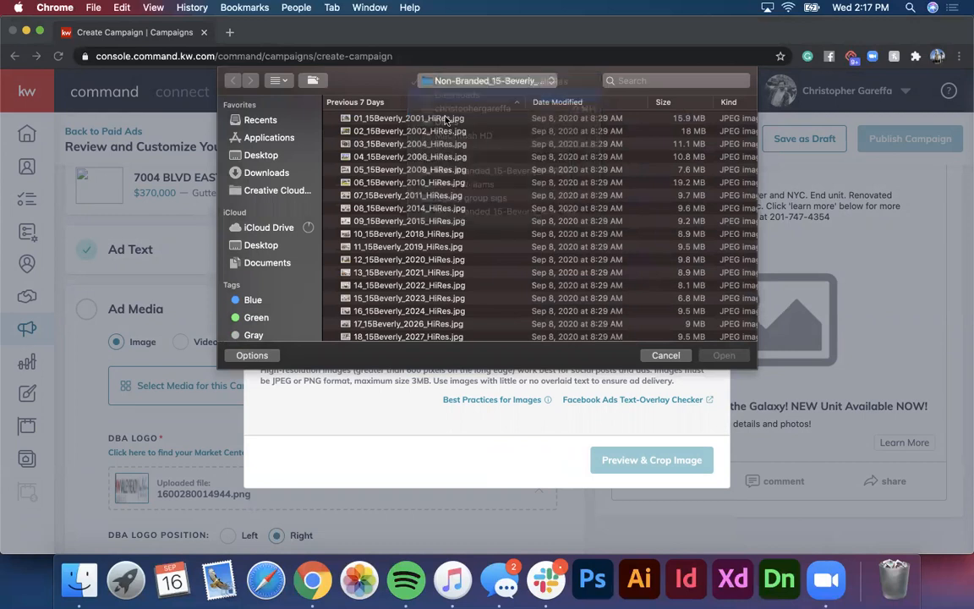
scroll(447, 291, down, 15)
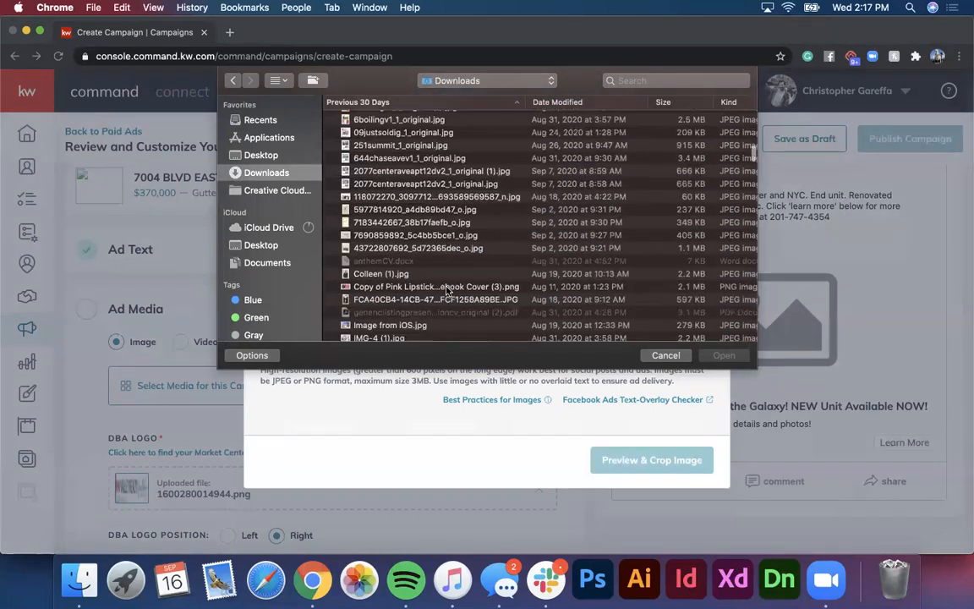
scroll(446, 291, down, 5)
click(436, 239)
double_click(436, 239)
click(414, 159)
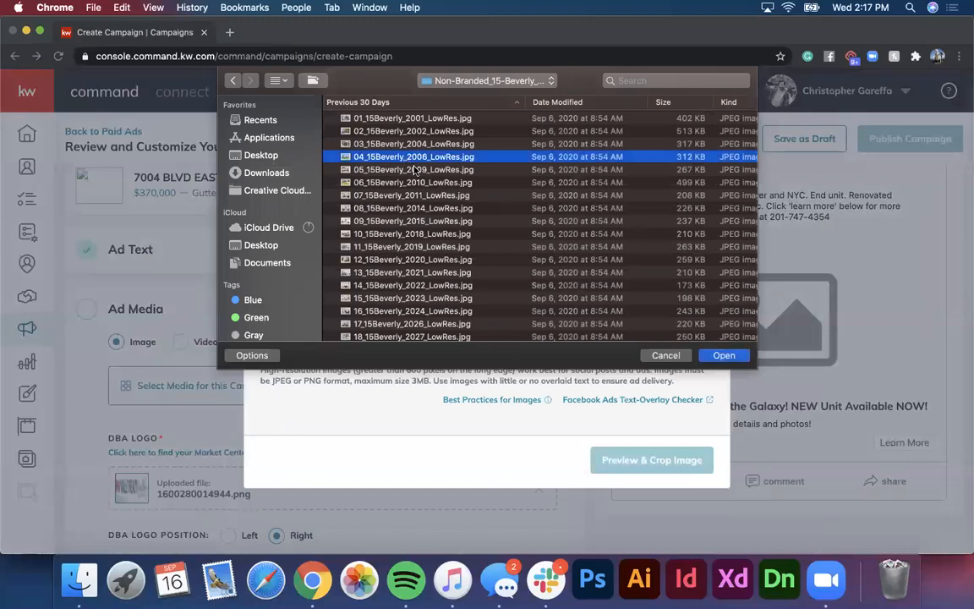
click(709, 356)
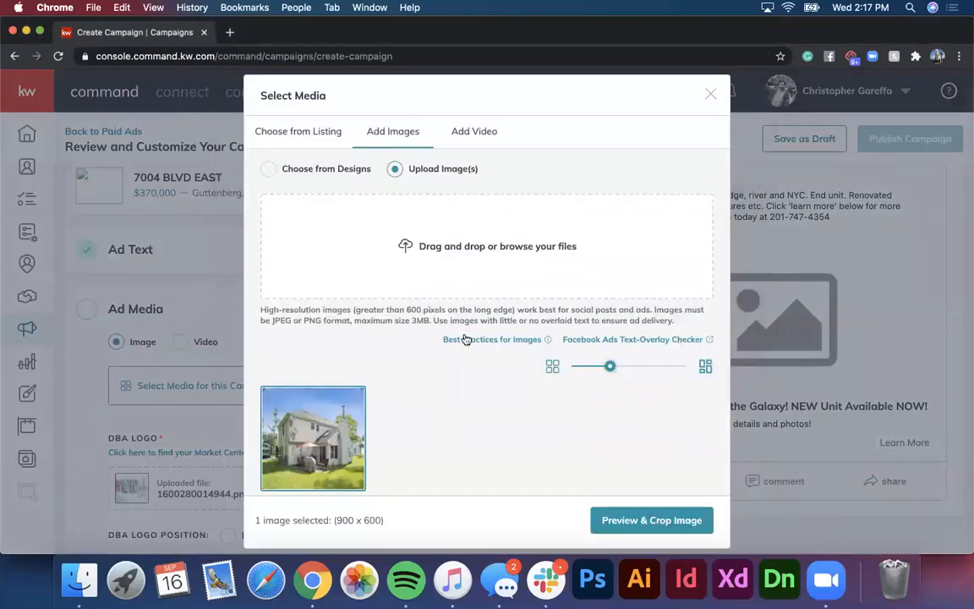
click(671, 526)
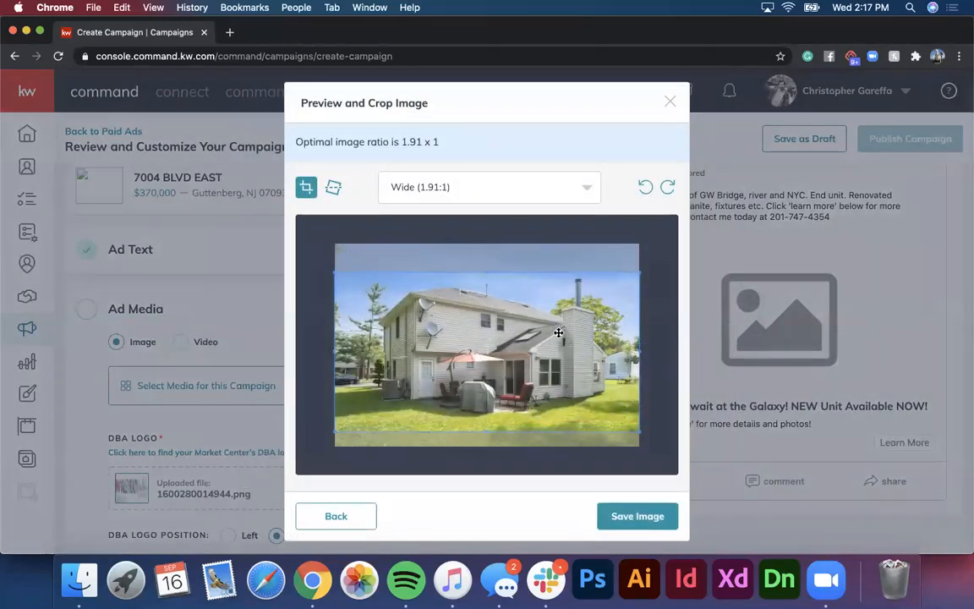
Step: Save the Wide-cropped backyard photo as the ad image and start uploading another image
click(638, 516)
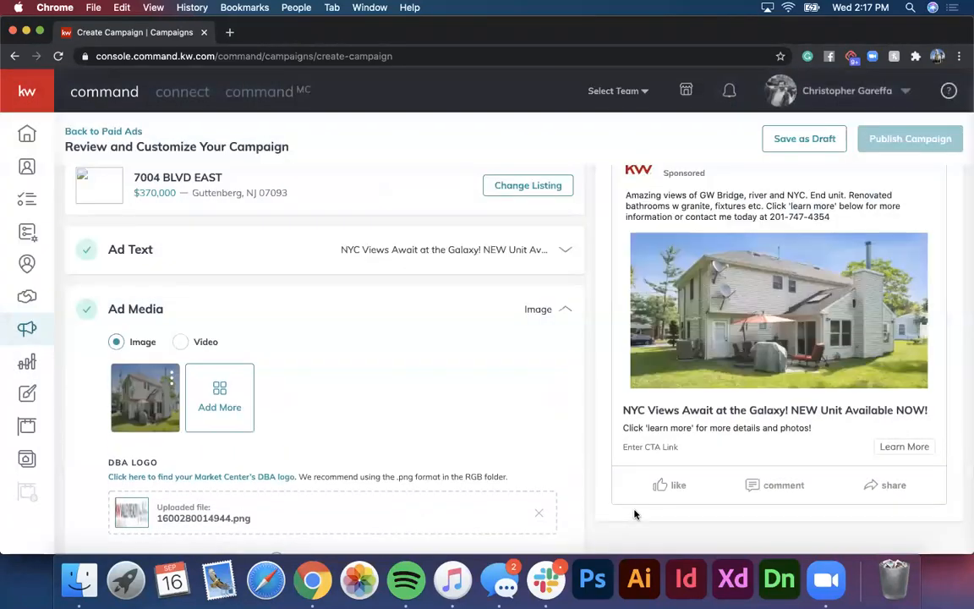
click(208, 372)
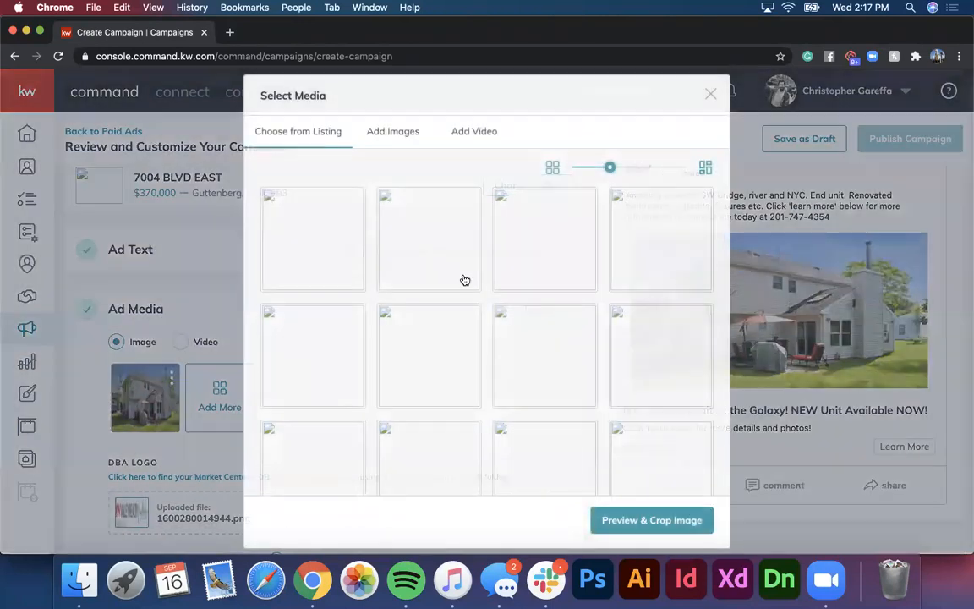
click(407, 131)
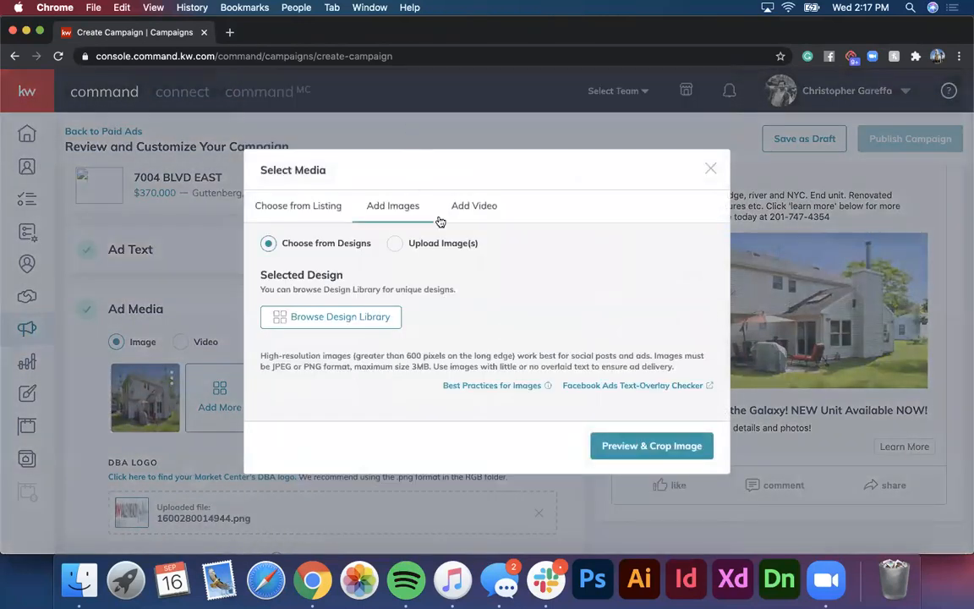
click(395, 243)
click(462, 314)
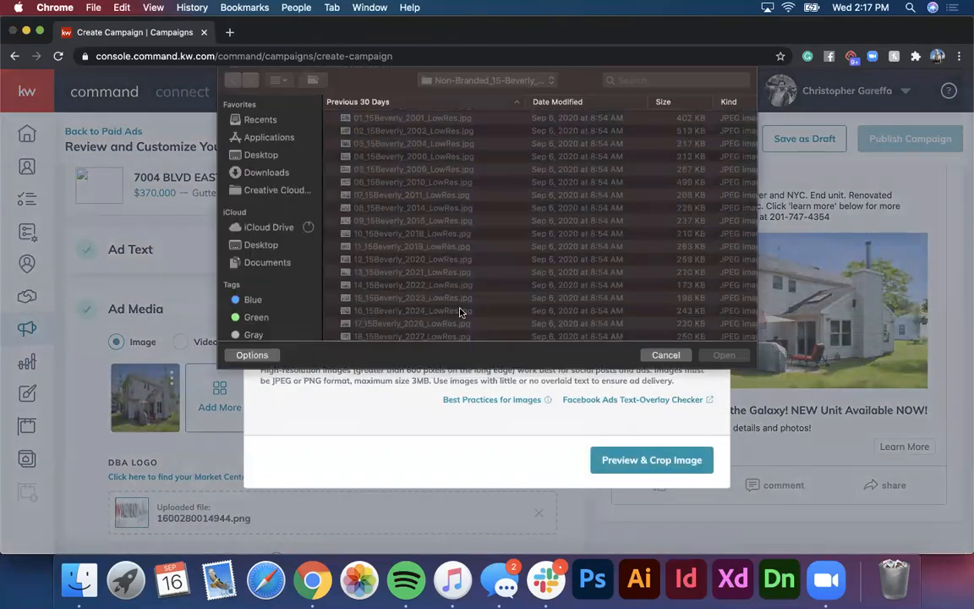
Step: Upload and save 01_15Beverly_2001_LowRes.jpg cropped to Wide, then drag it into the first slot
click(383, 118)
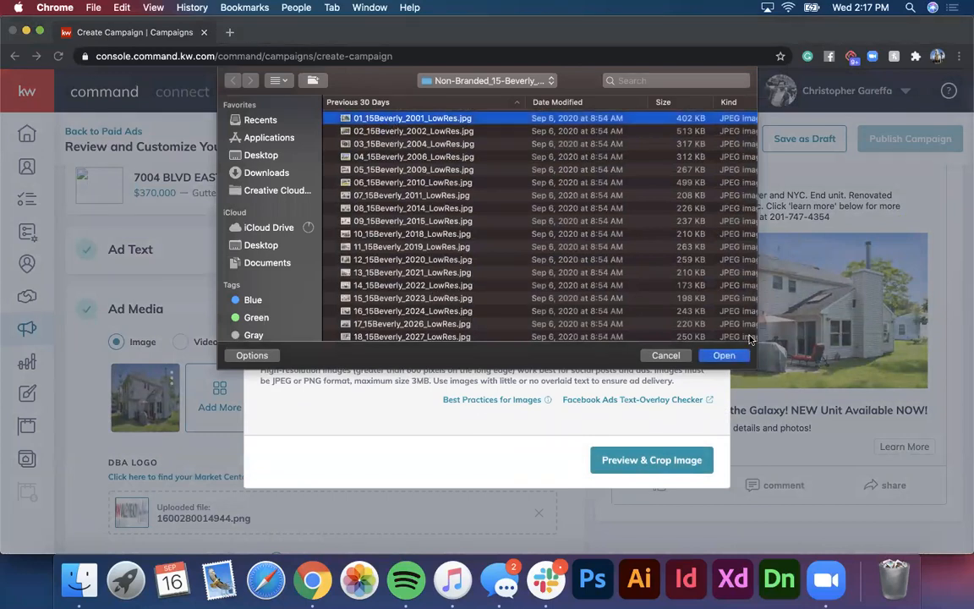
click(725, 356)
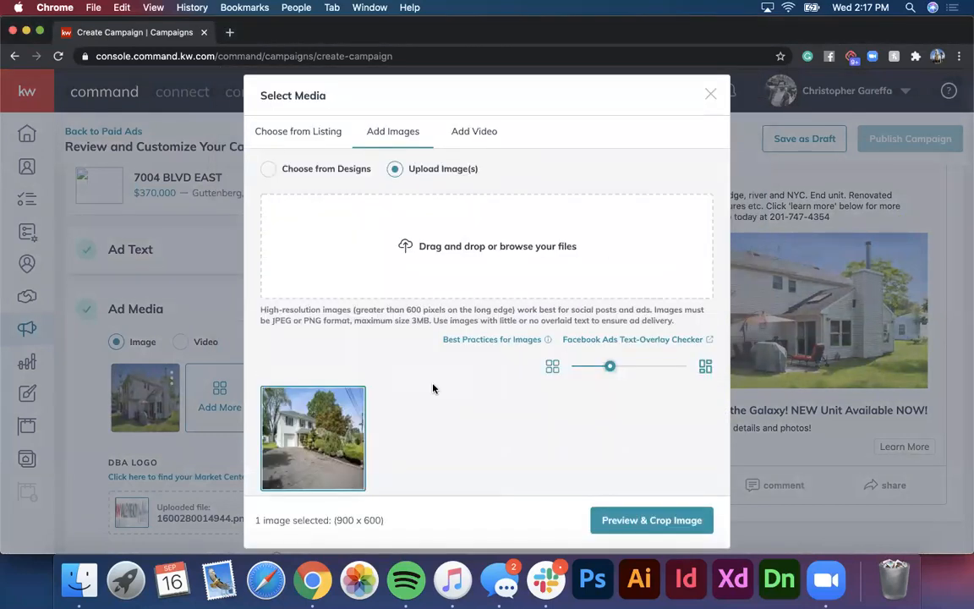
click(647, 521)
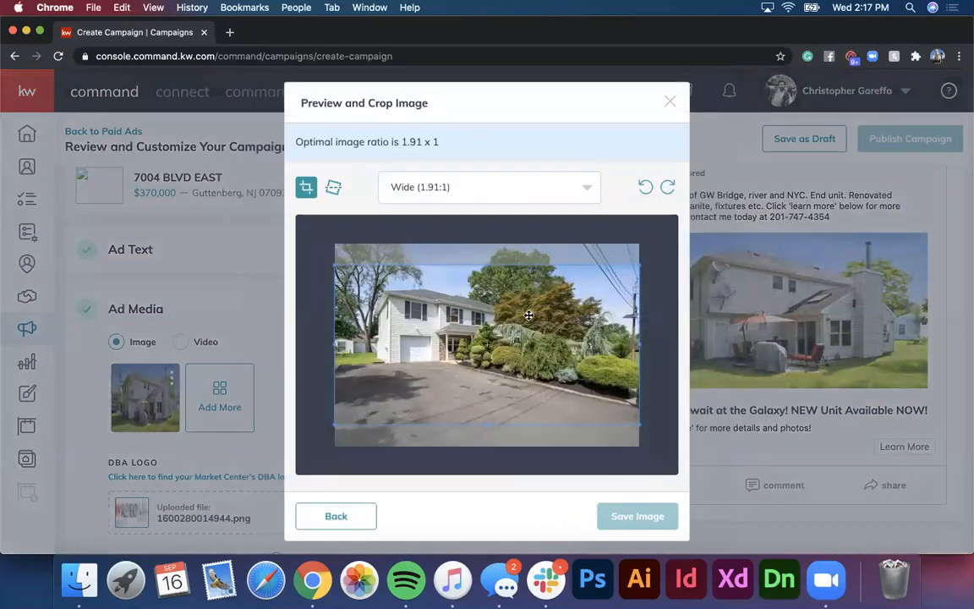
click(615, 523)
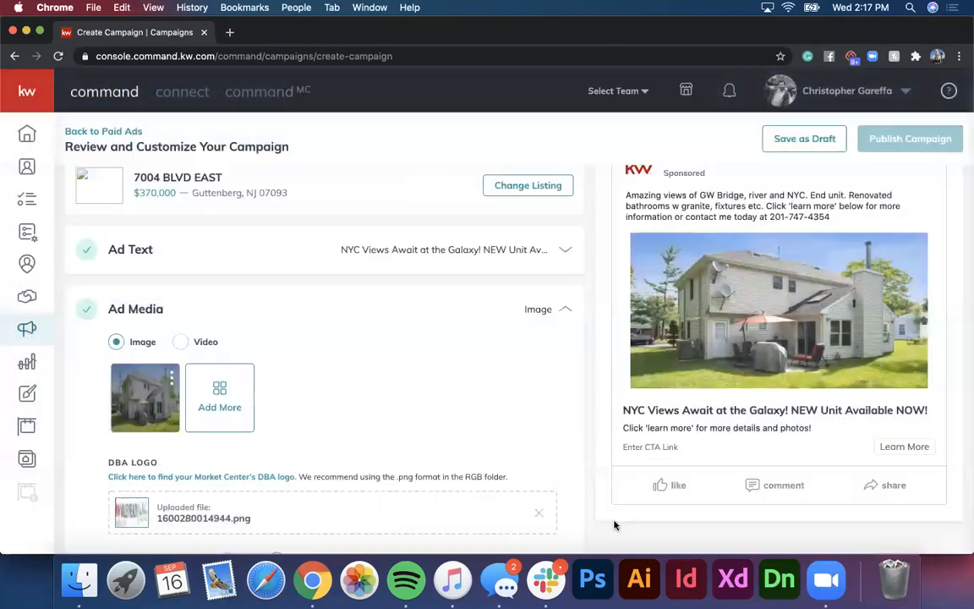
drag(204, 390, 145, 393)
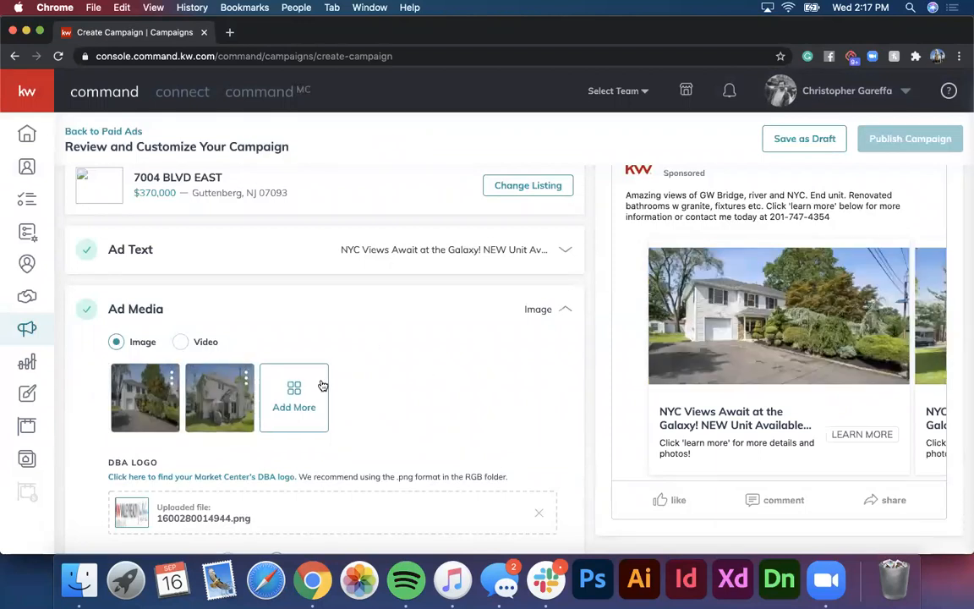
click(246, 373)
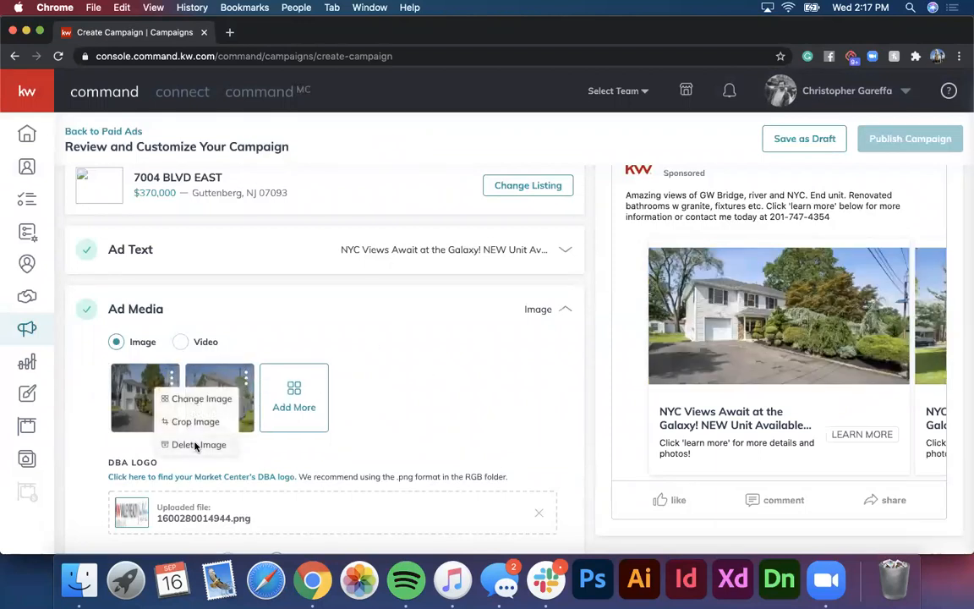
Step: Delete the other ad photo and start uploading a replacement image from the computer
click(195, 446)
click(220, 390)
click(413, 142)
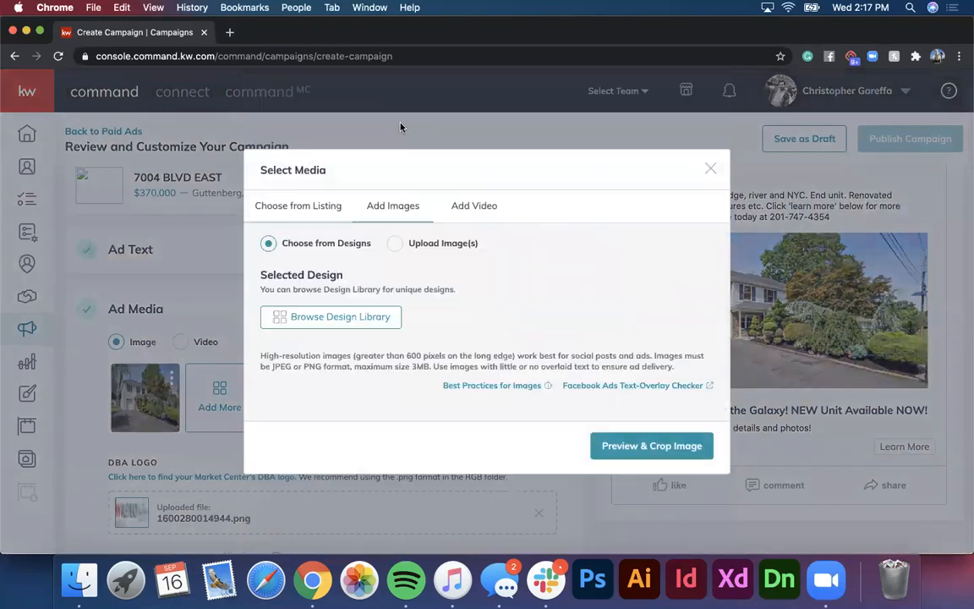
click(395, 243)
click(407, 307)
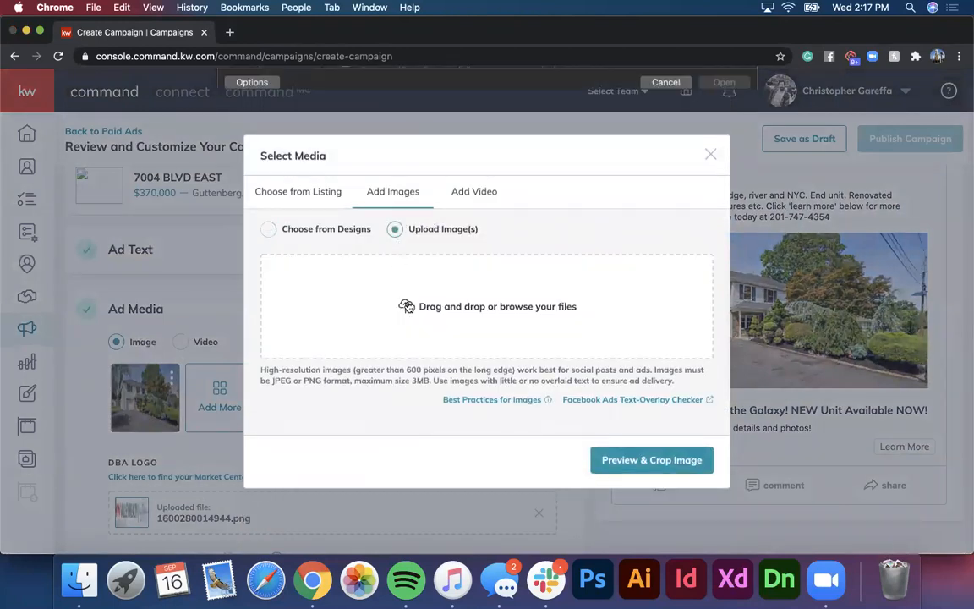
Step: Find and upload kitchen photo 10_15Beverly_2018_LowRes.jpg, crop it to Wide, and save it
scroll(413, 221, down, 5)
click(382, 298)
key(space)
scroll(380, 300, up, 5)
click(381, 217)
key(space)
key(Down)
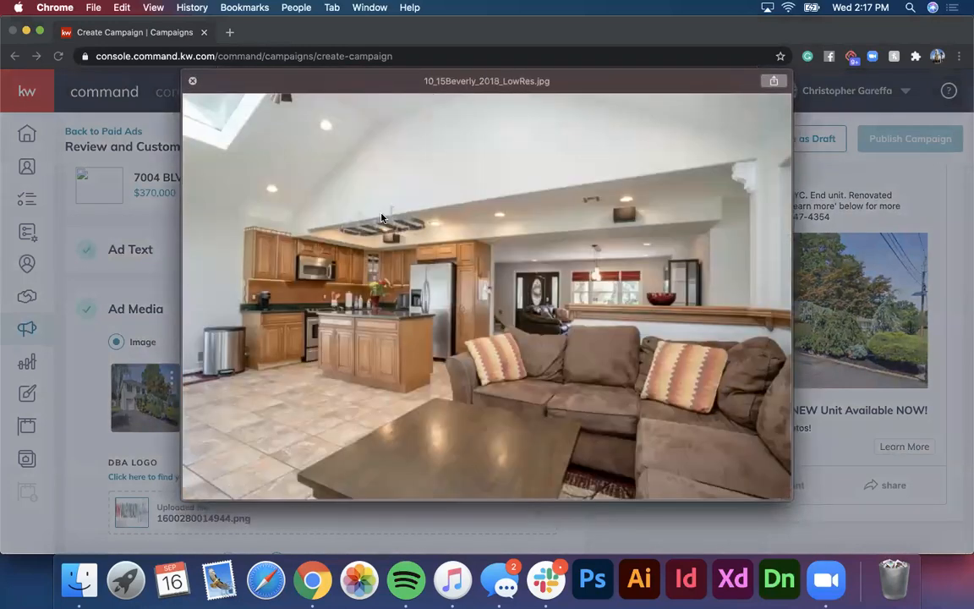
key(space)
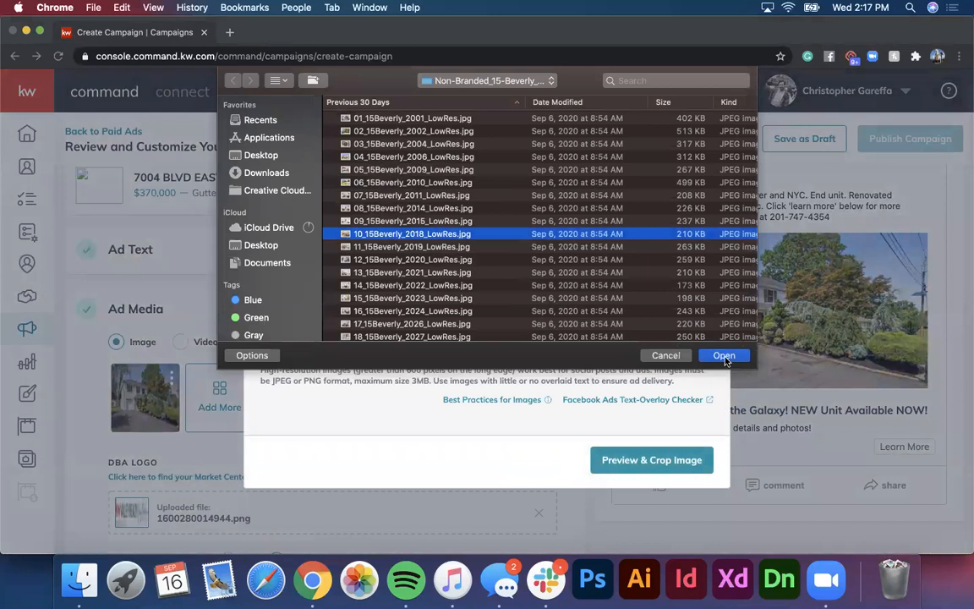
click(724, 357)
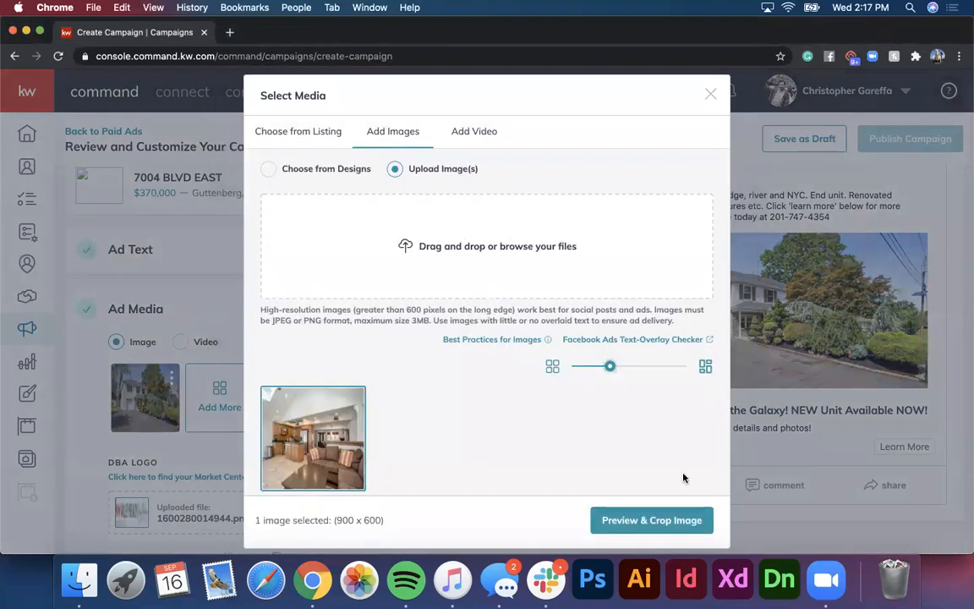
click(674, 521)
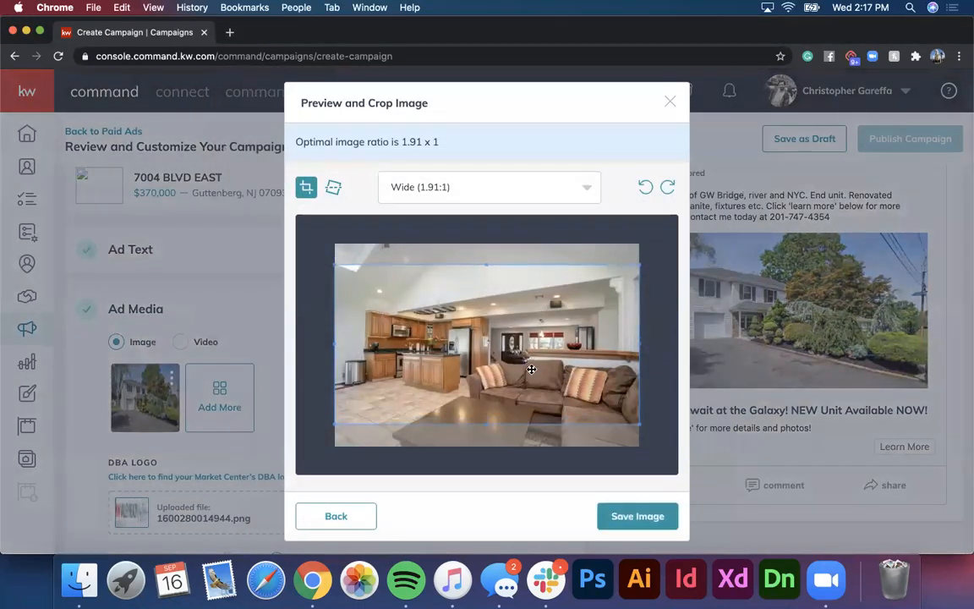
click(617, 517)
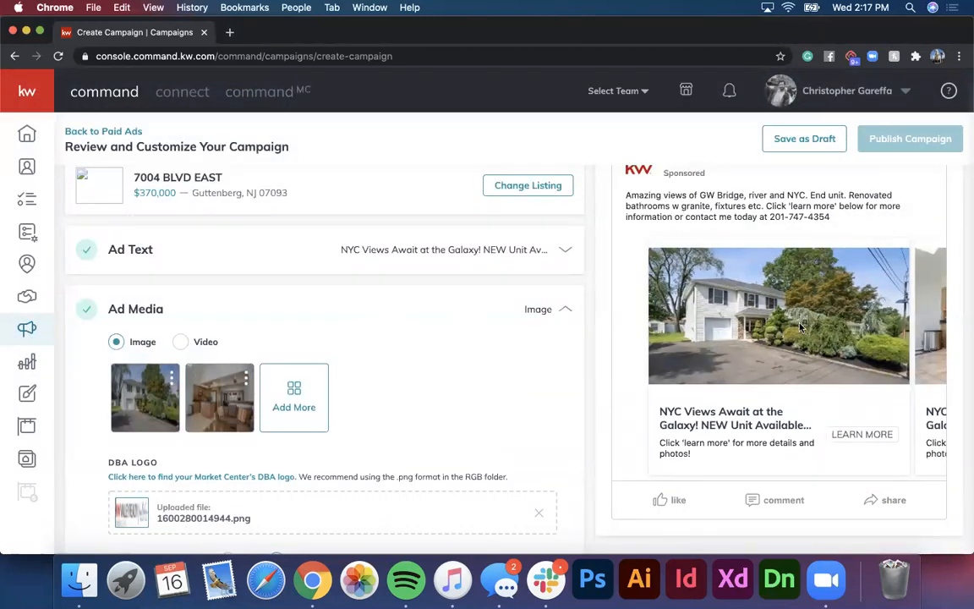
Step: Swipe the ad preview carousel between the house and kitchen cards
drag(821, 329, 612, 353)
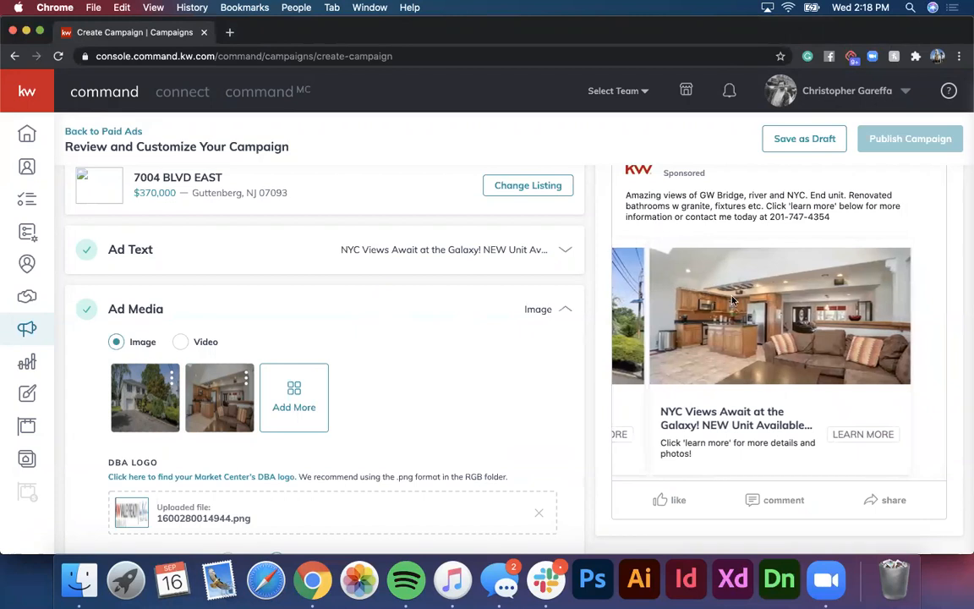
drag(782, 326, 968, 290)
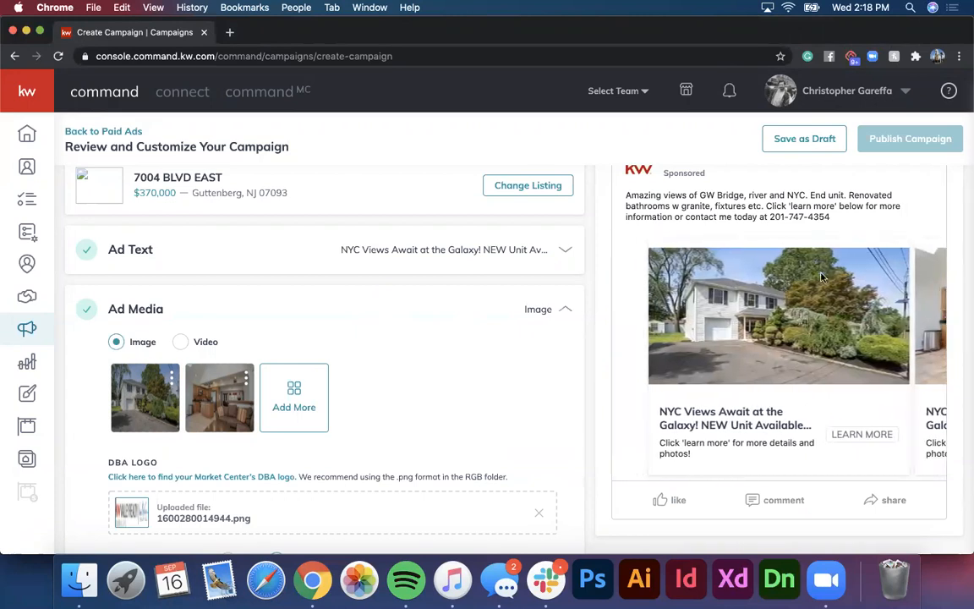
drag(767, 281, 595, 293)
drag(691, 279, 569, 338)
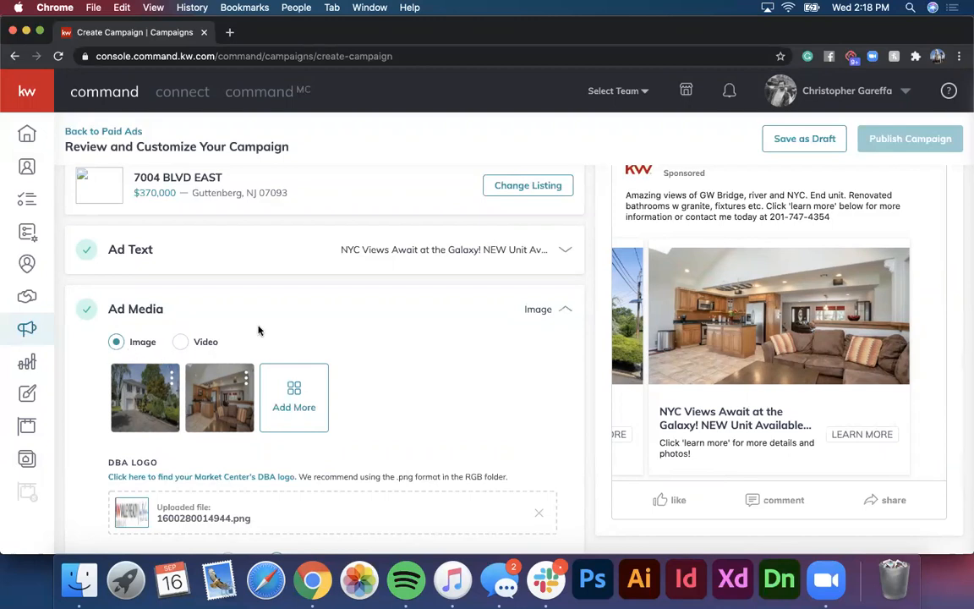
Step: Save Ad Media with the house and kitchen carousel photos
scroll(259, 331, down, 5)
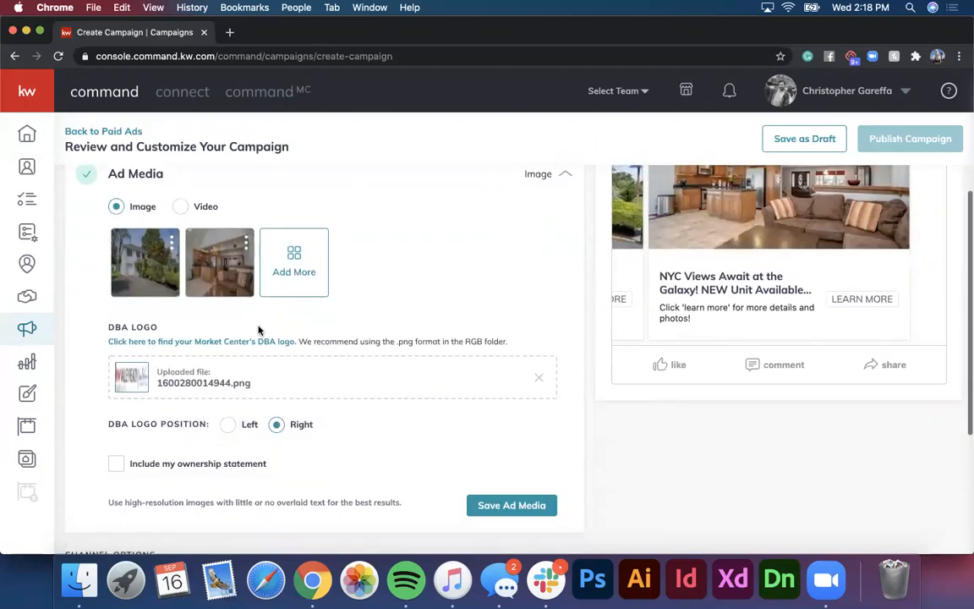
scroll(452, 363, down, 1)
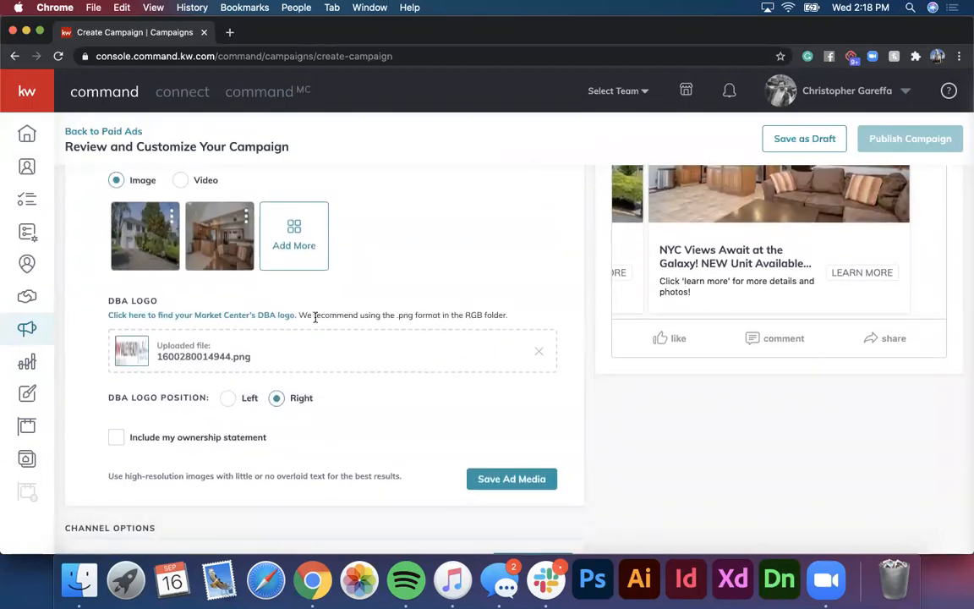
scroll(315, 317, up, 5)
scroll(314, 317, down, 3)
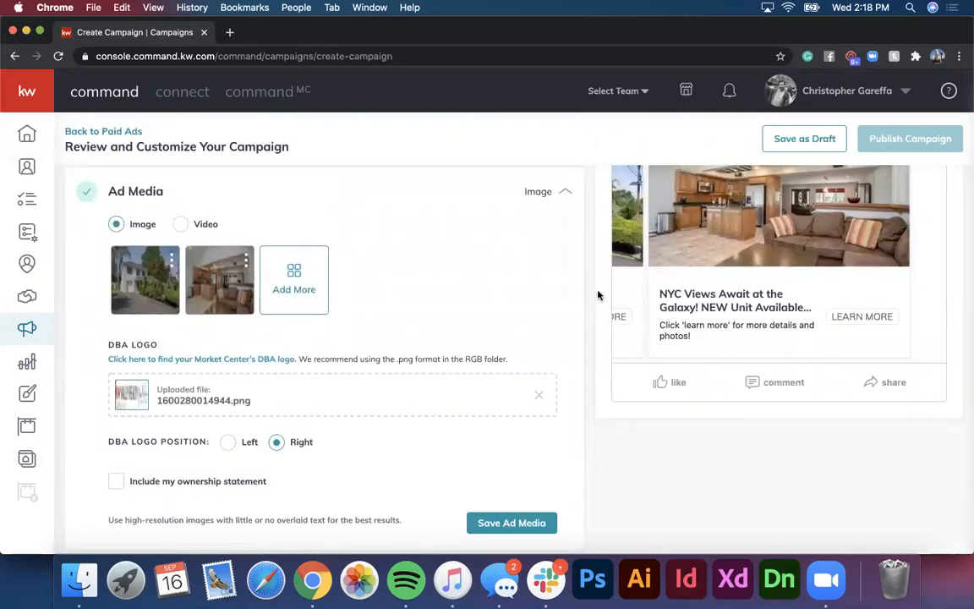
scroll(369, 306, up, 4)
scroll(382, 296, down, 3)
scroll(464, 326, down, 3)
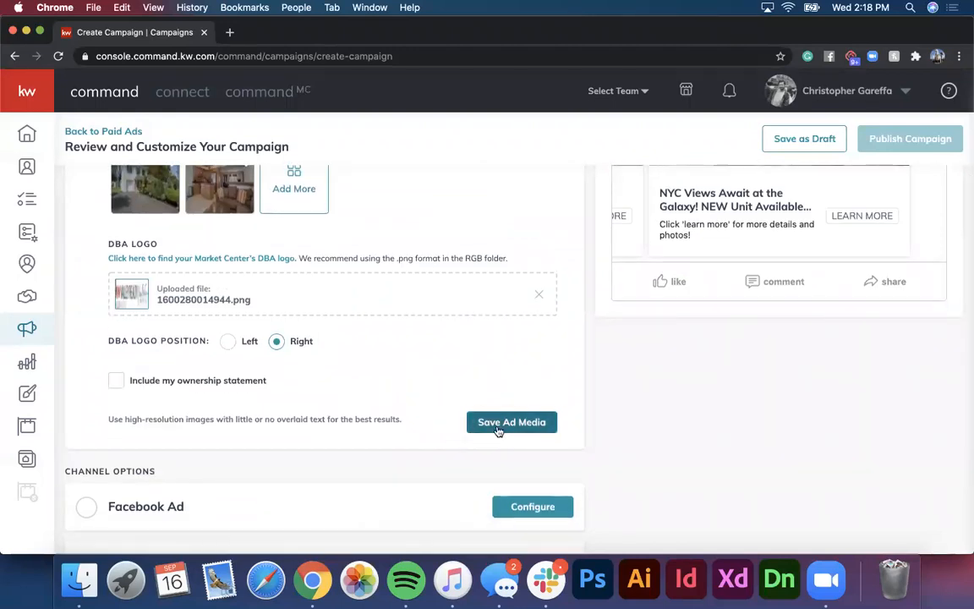
click(499, 422)
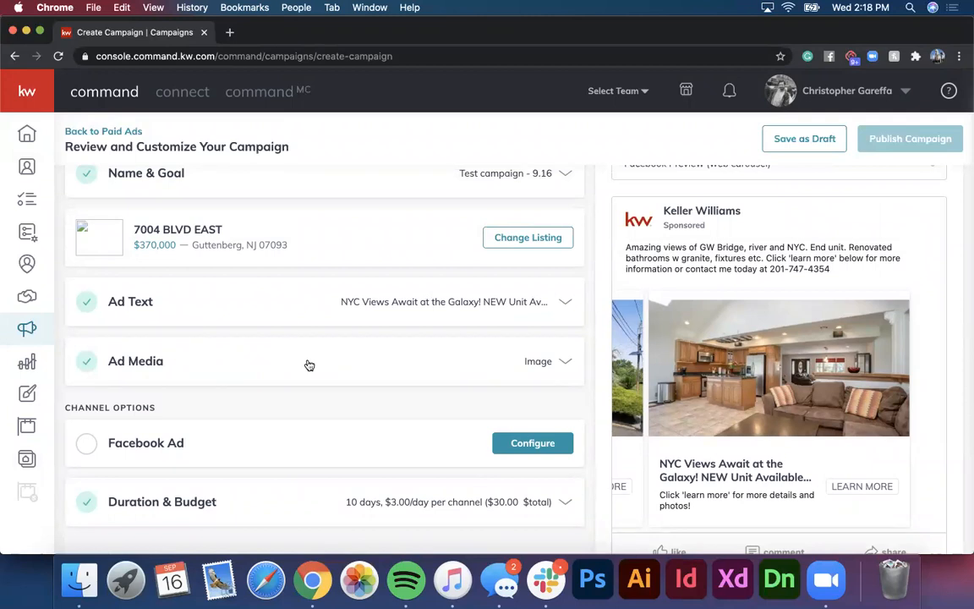
Step: Configure the Facebook Ad channel to post on the Keller Williams City Views page
scroll(309, 365, down, 2)
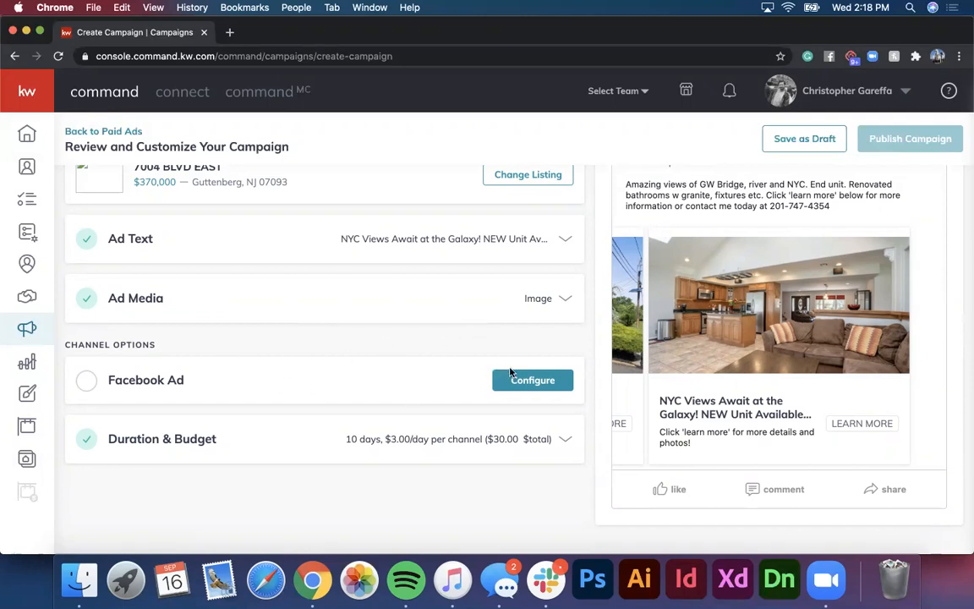
click(532, 381)
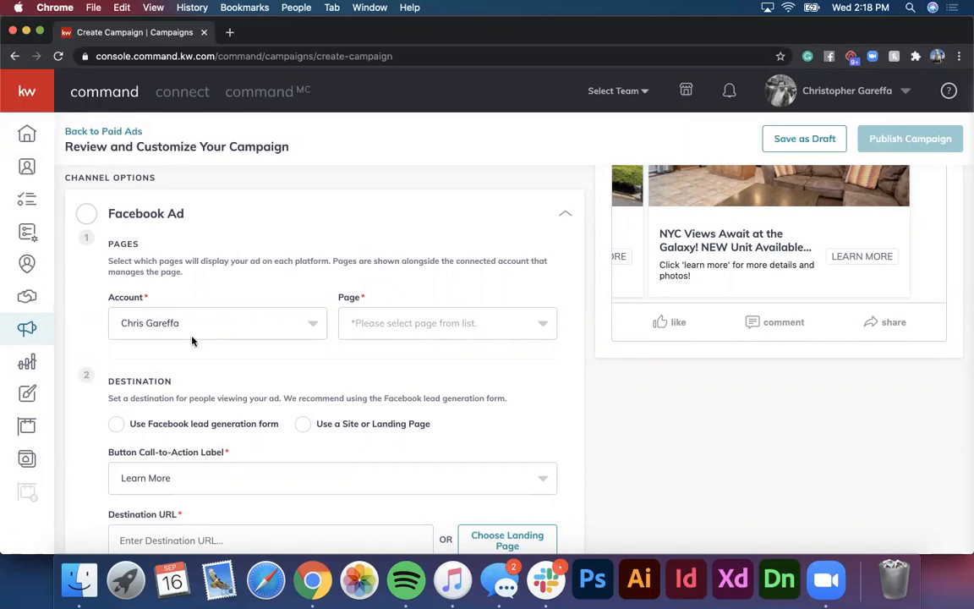
click(358, 294)
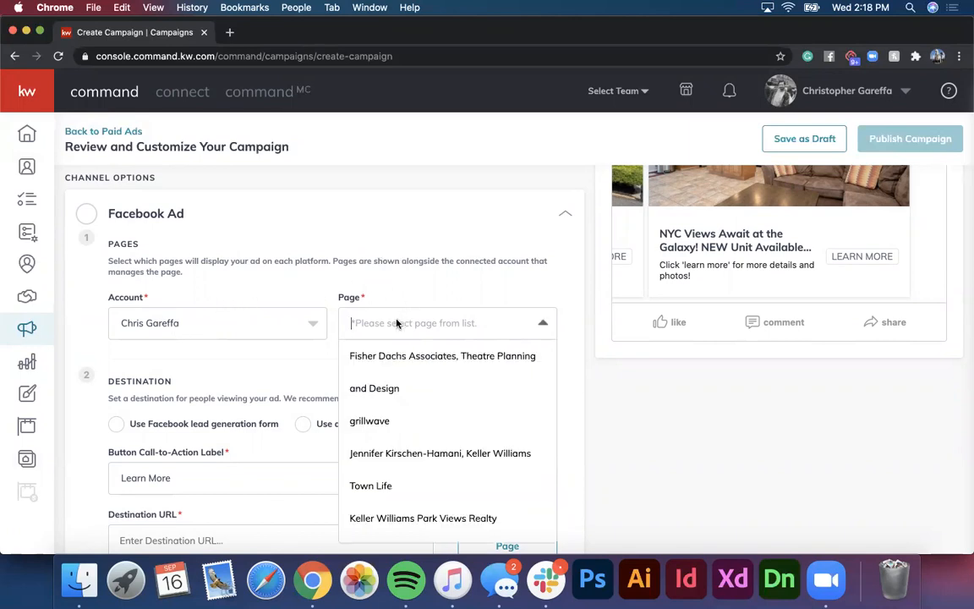
scroll(408, 415, down, 2)
scroll(408, 414, down, 3)
scroll(409, 414, up, 1)
scroll(409, 415, down, 1)
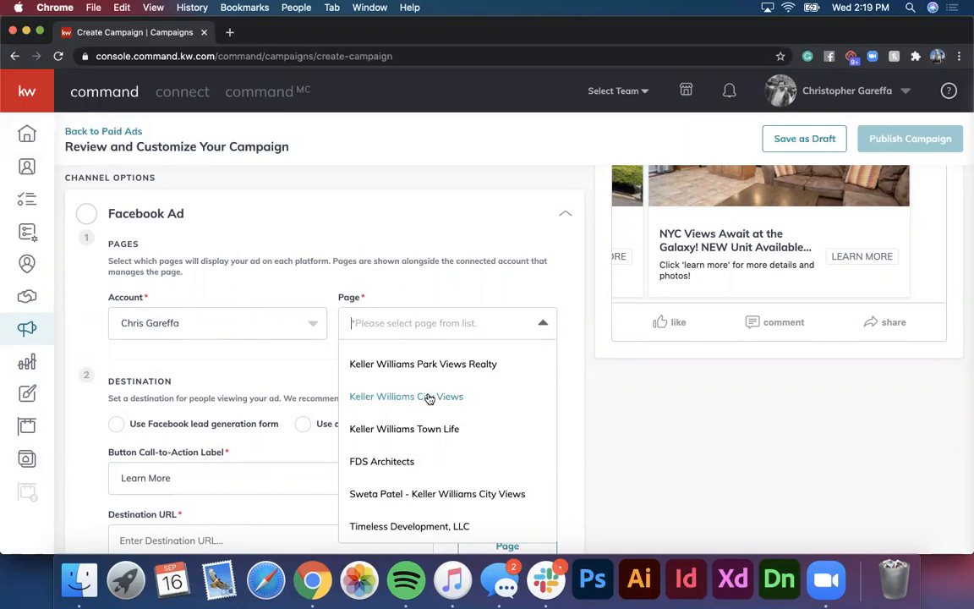
click(428, 399)
scroll(522, 347, up, 4)
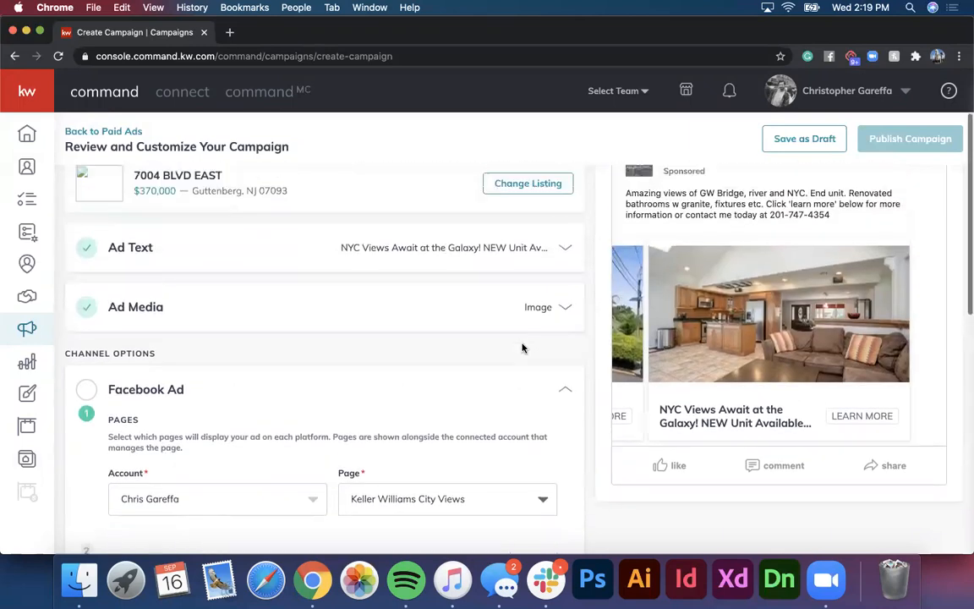
scroll(524, 364, up, 1)
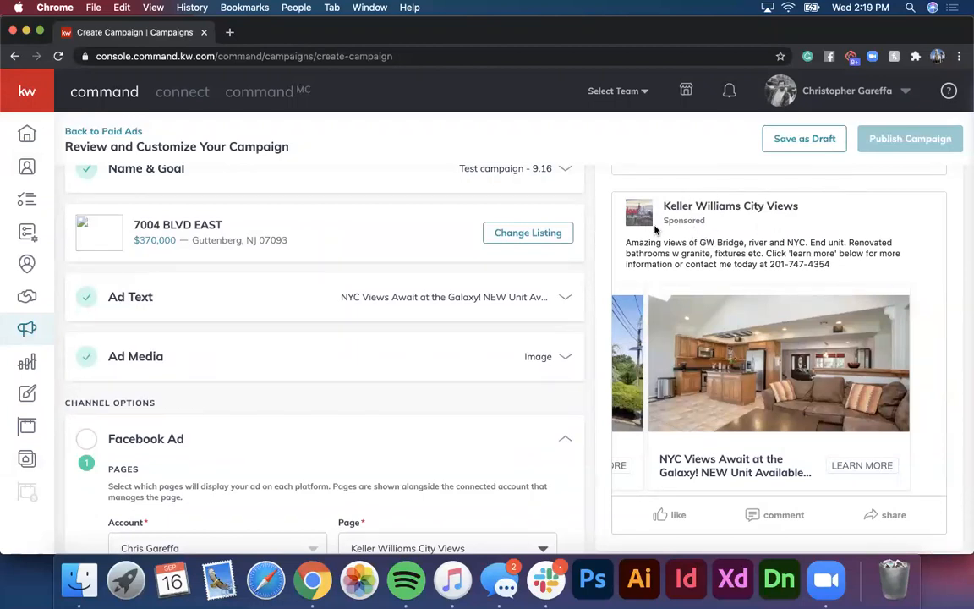
scroll(313, 370, down, 5)
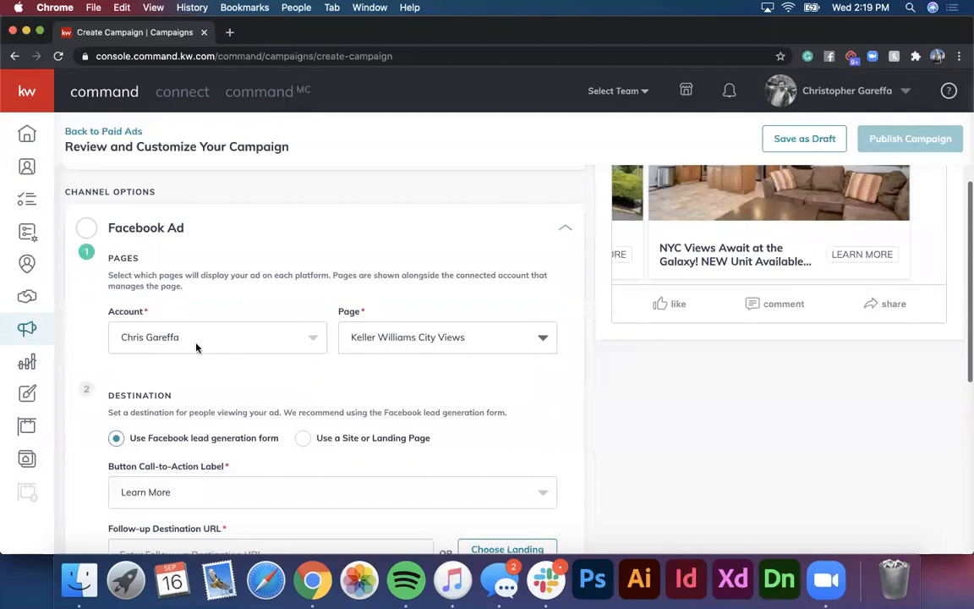
scroll(187, 356, down, 2)
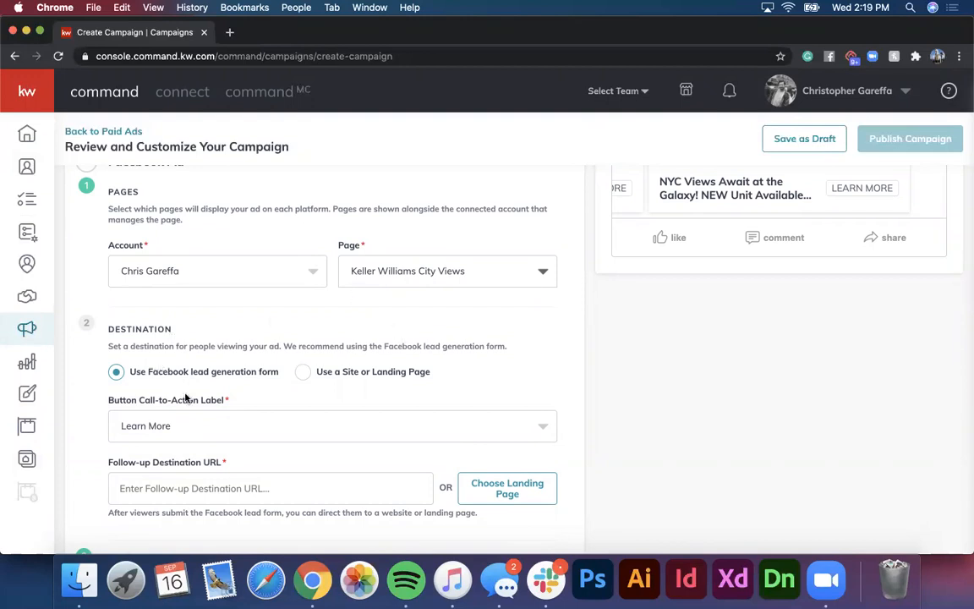
scroll(178, 314, down, 2)
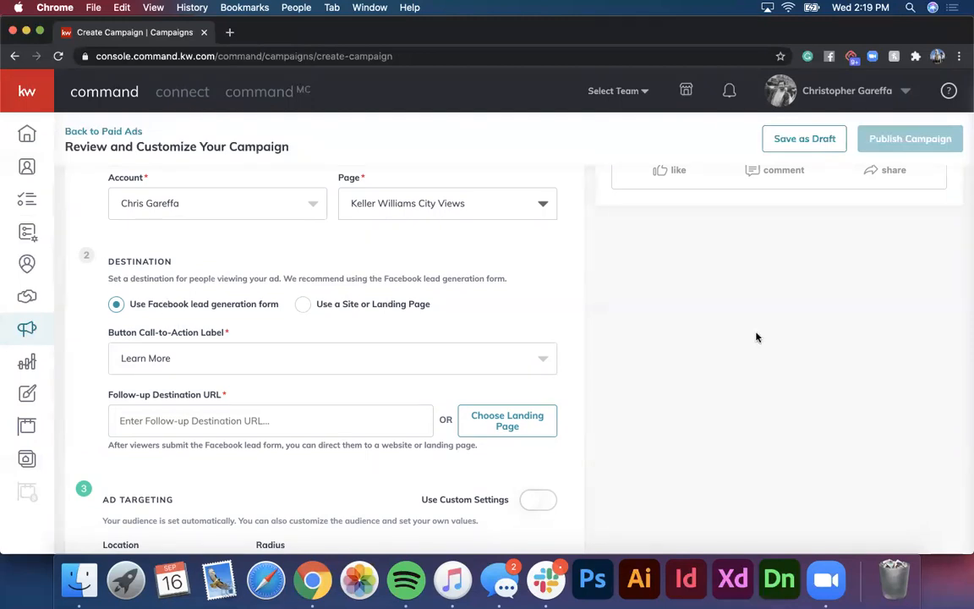
scroll(757, 337, up, 3)
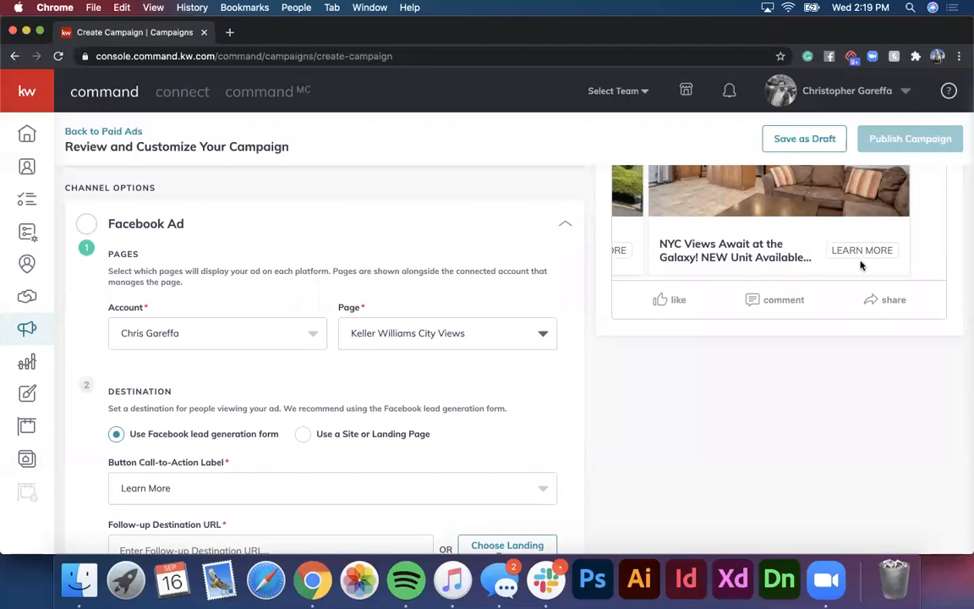
scroll(330, 419, down, 2)
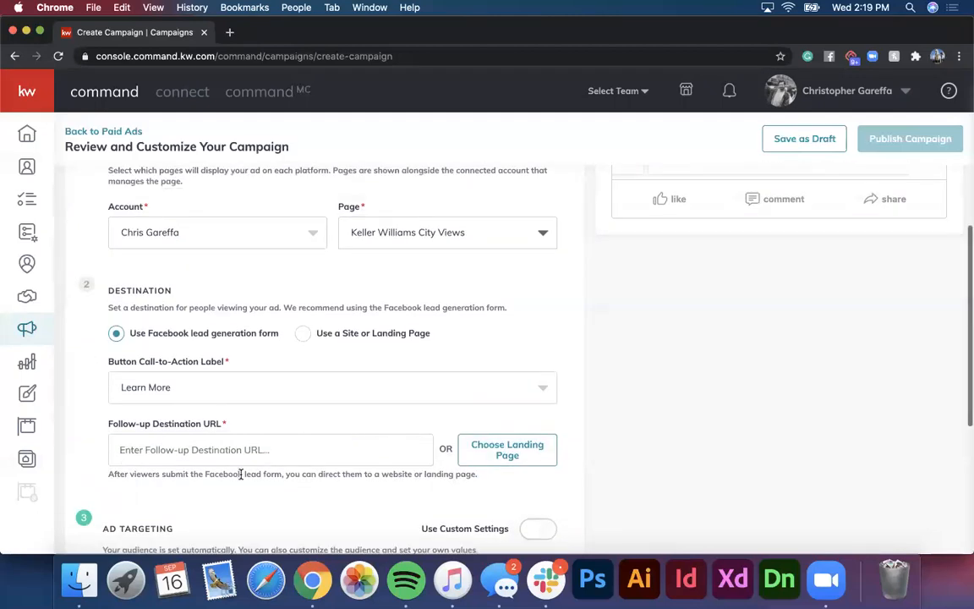
click(212, 448)
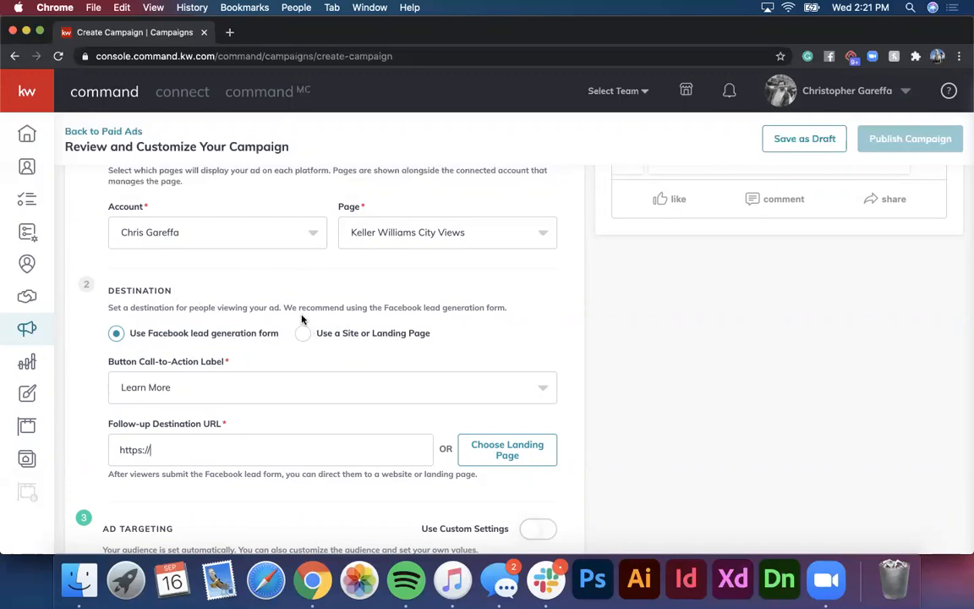
scroll(302, 319, down, 1)
scroll(408, 303, down, 1)
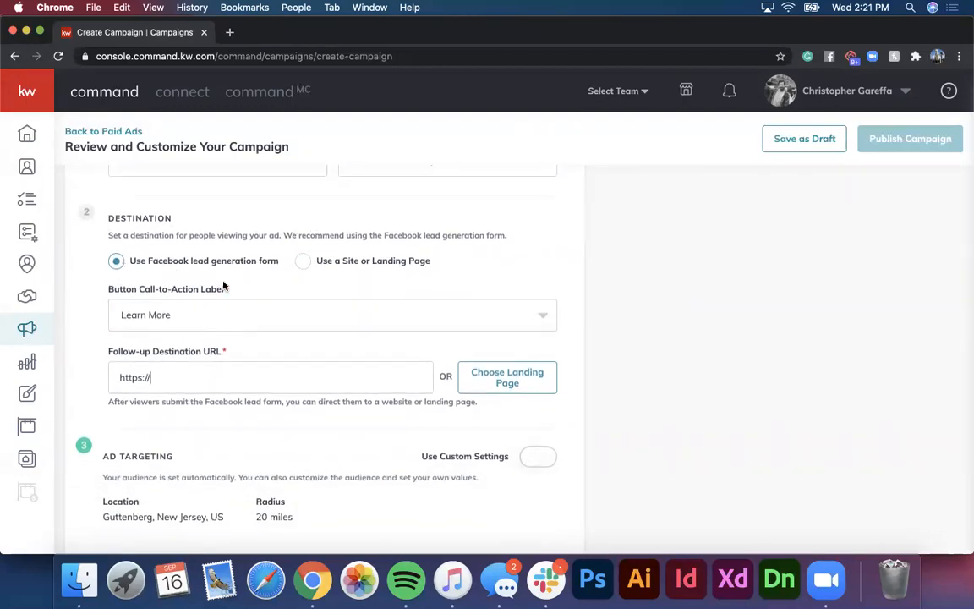
click(215, 317)
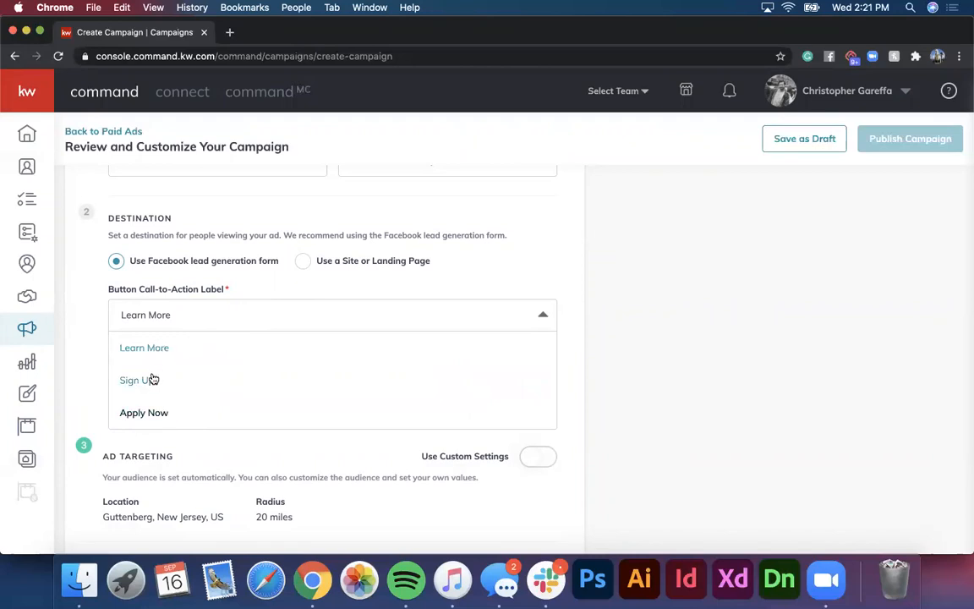
click(208, 312)
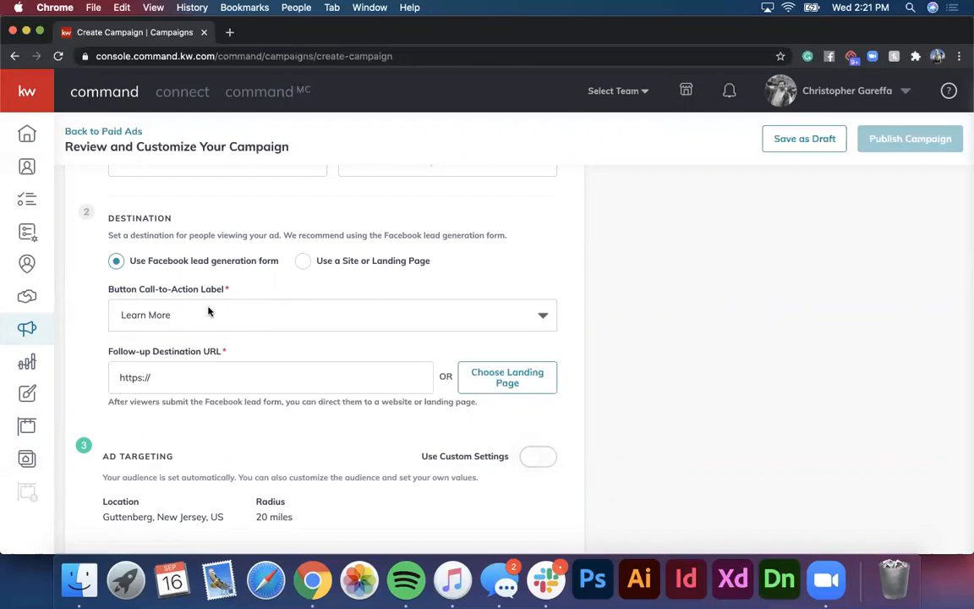
click(190, 369)
scroll(514, 331, up, 1)
scroll(512, 331, down, 2)
scroll(513, 331, down, 1)
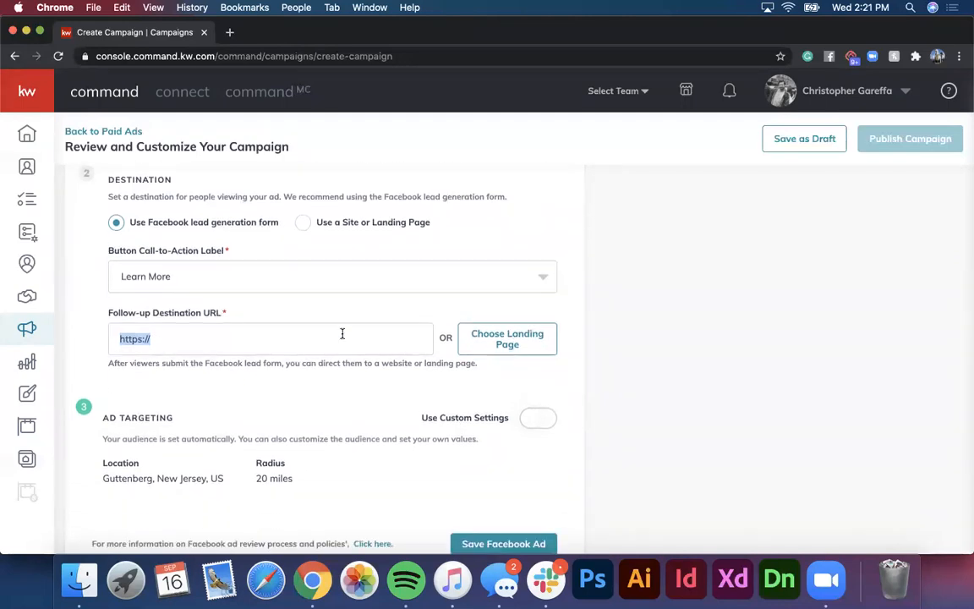
scroll(309, 350, up, 2)
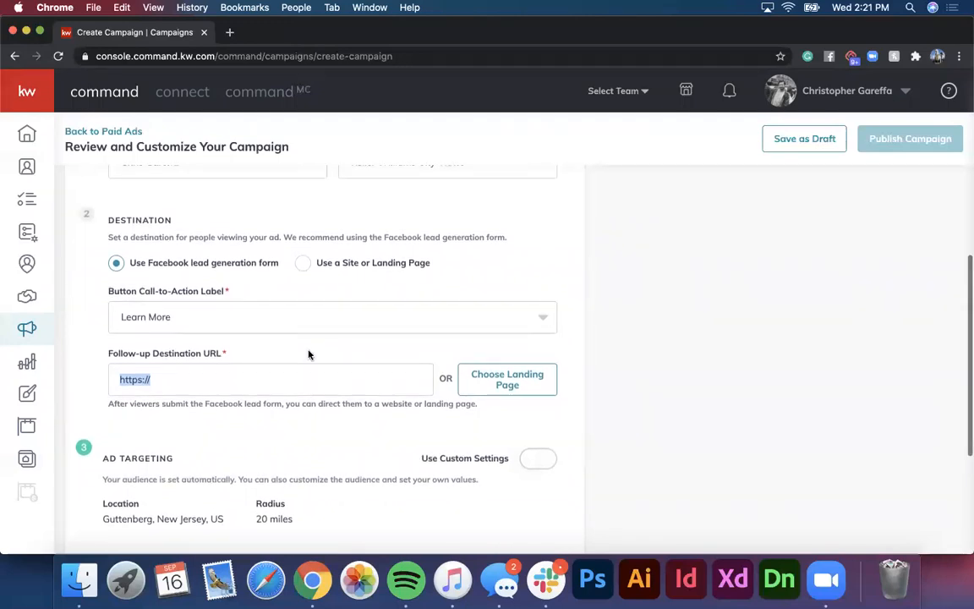
click(218, 32)
text(cg)
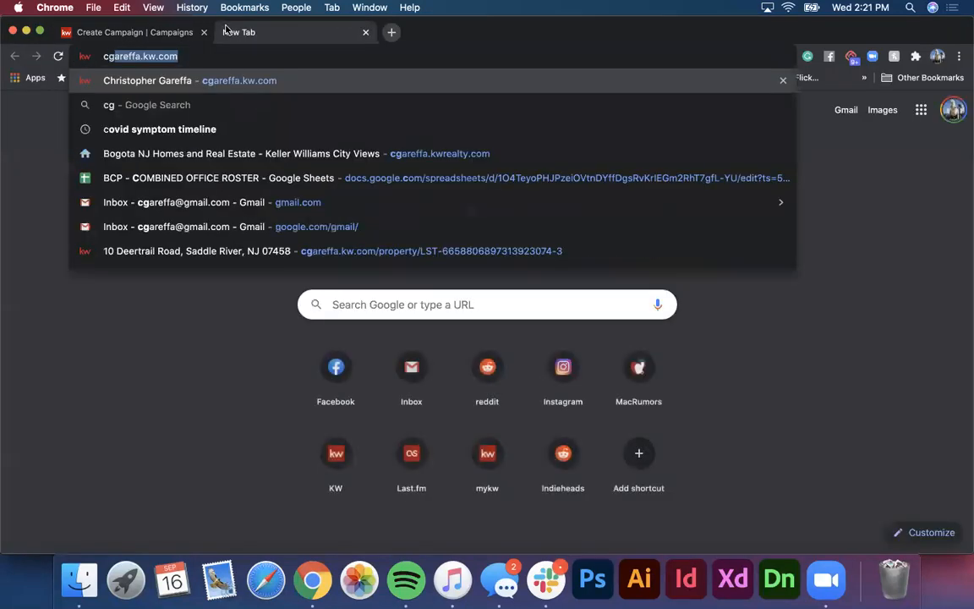
key(Return)
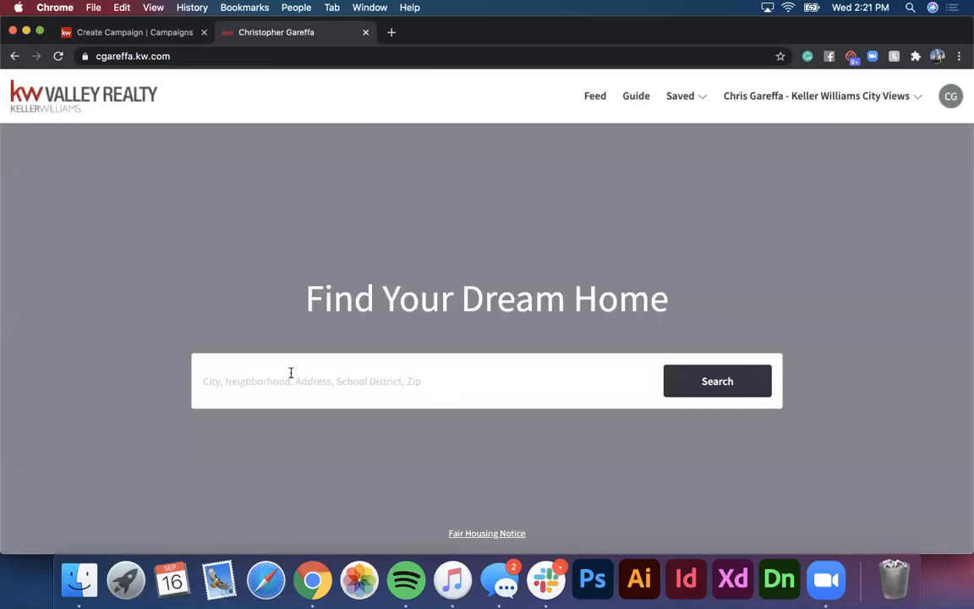
click(286, 382)
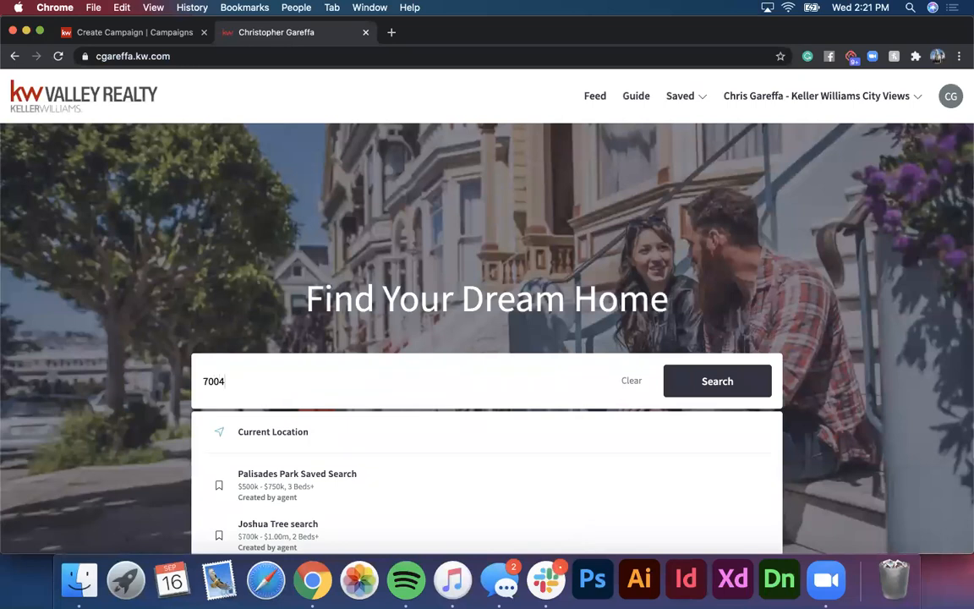
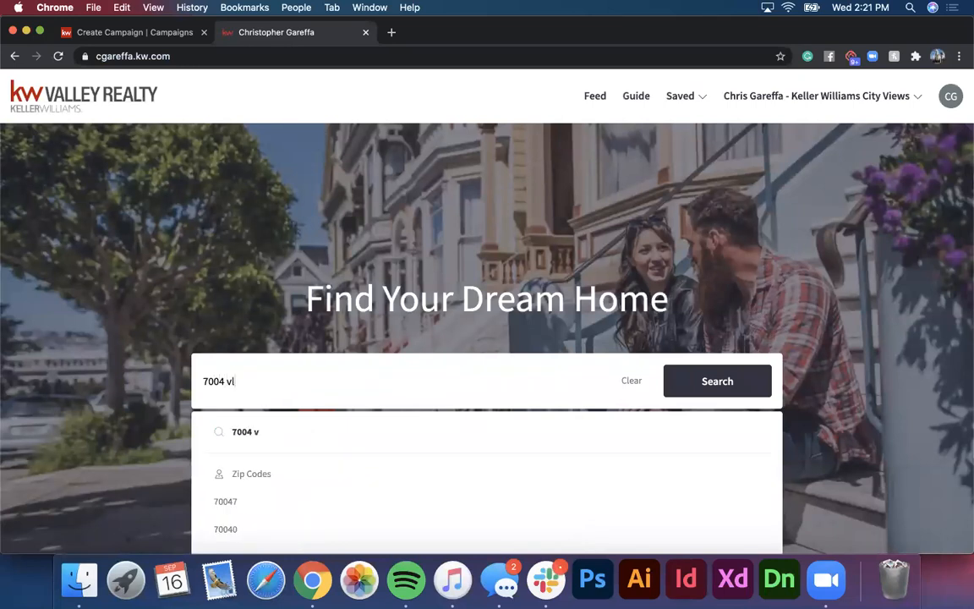
key(Return)
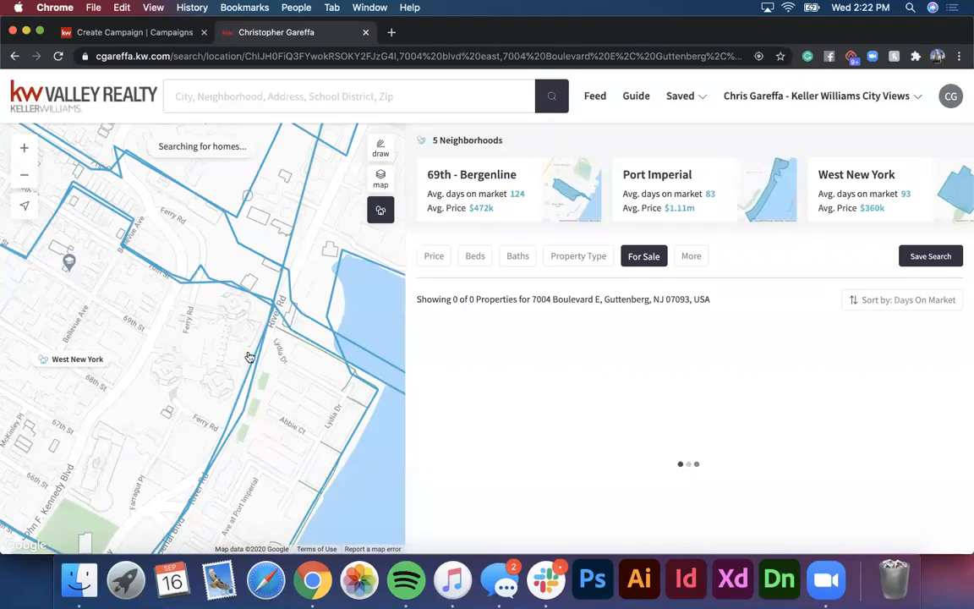
scroll(579, 410, down, 5)
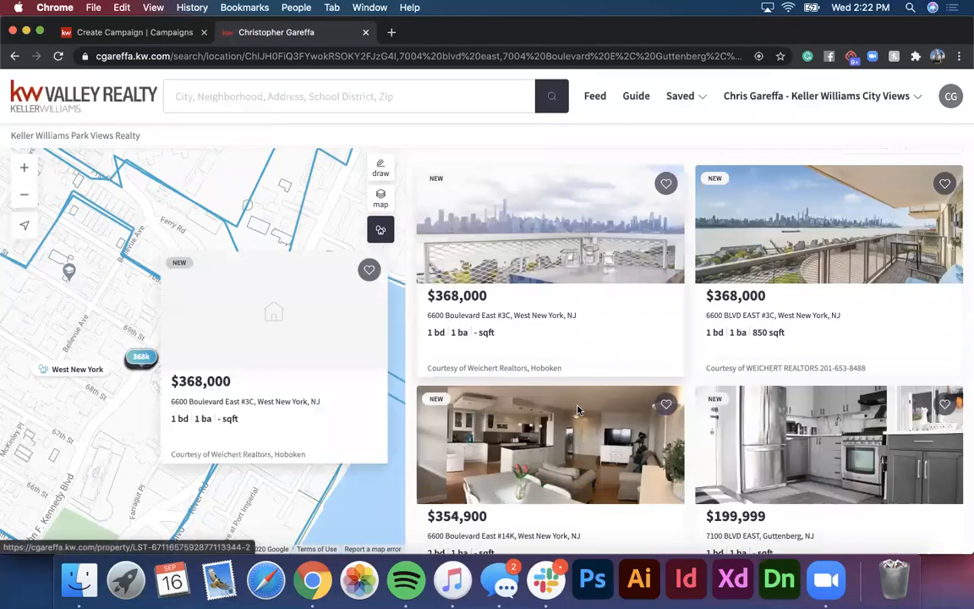
scroll(578, 410, down, 5)
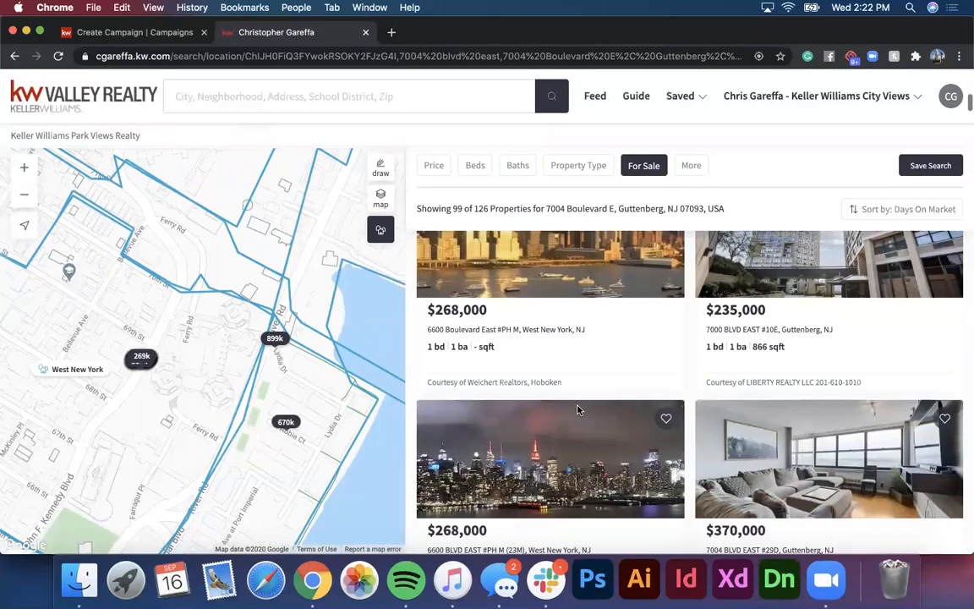
scroll(557, 367, down, 1)
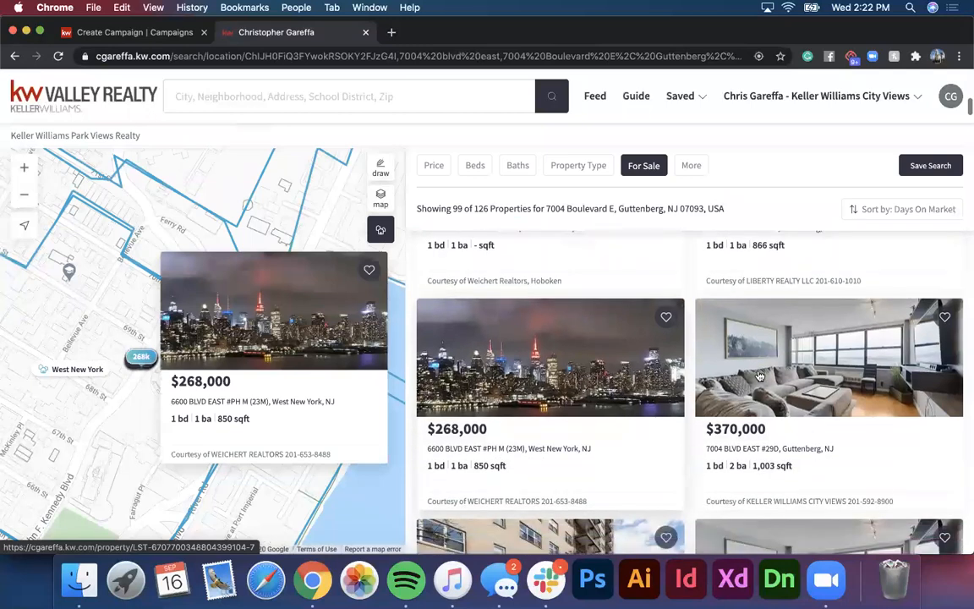
click(770, 361)
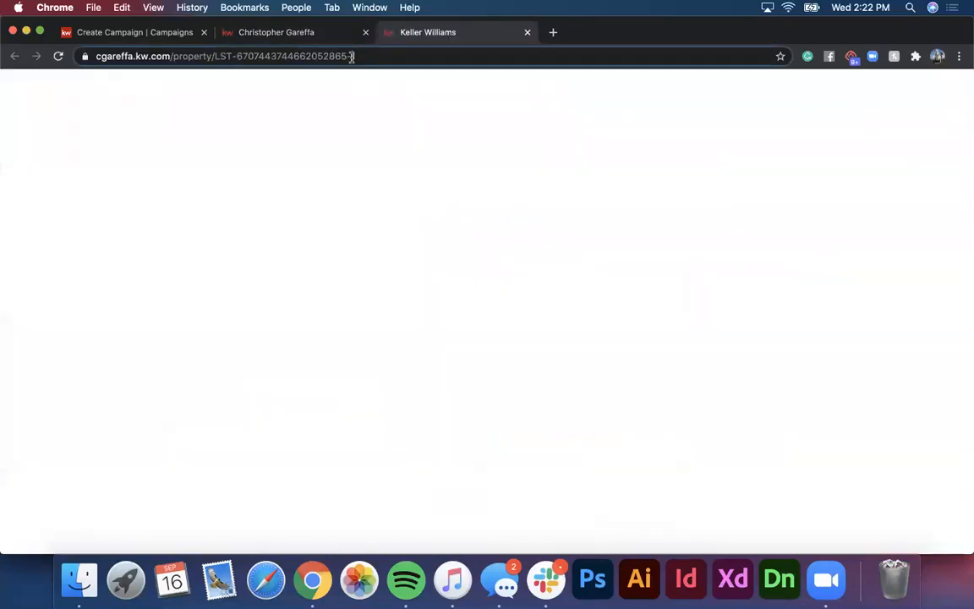
click(352, 56)
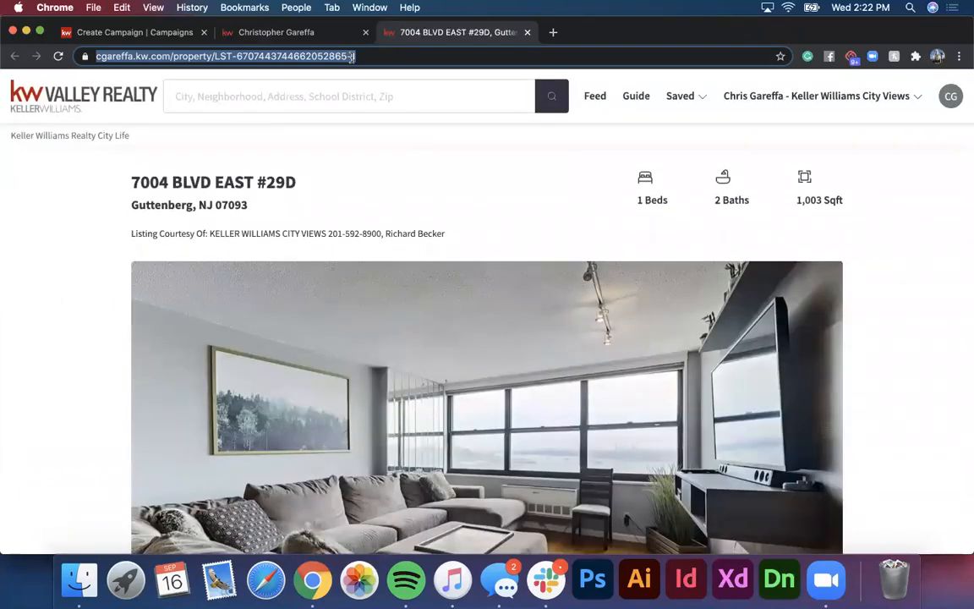
key(super+c)
scroll(389, 243, down, 2)
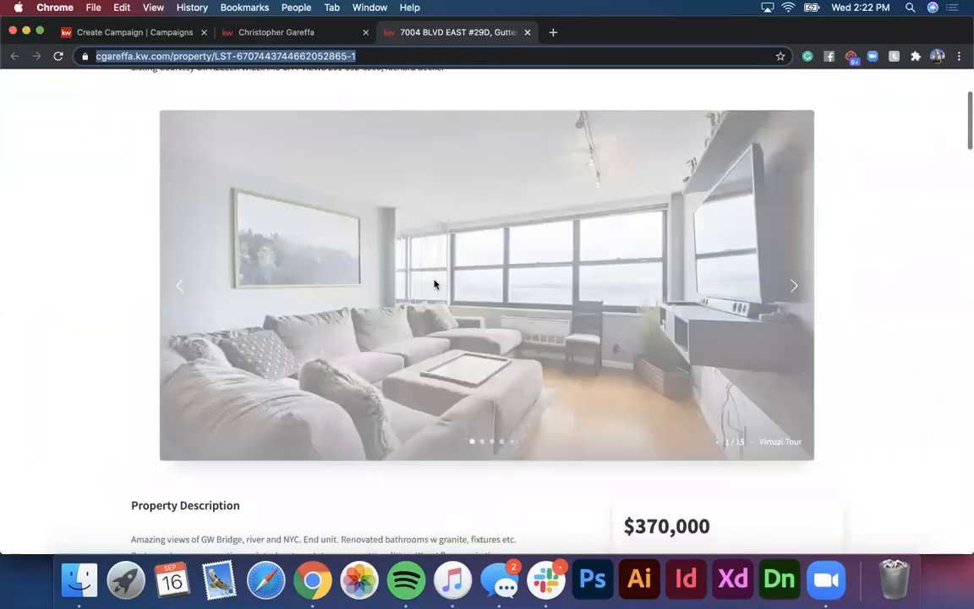
scroll(404, 321, up, 1)
scroll(403, 322, up, 1)
scroll(362, 282, down, 1)
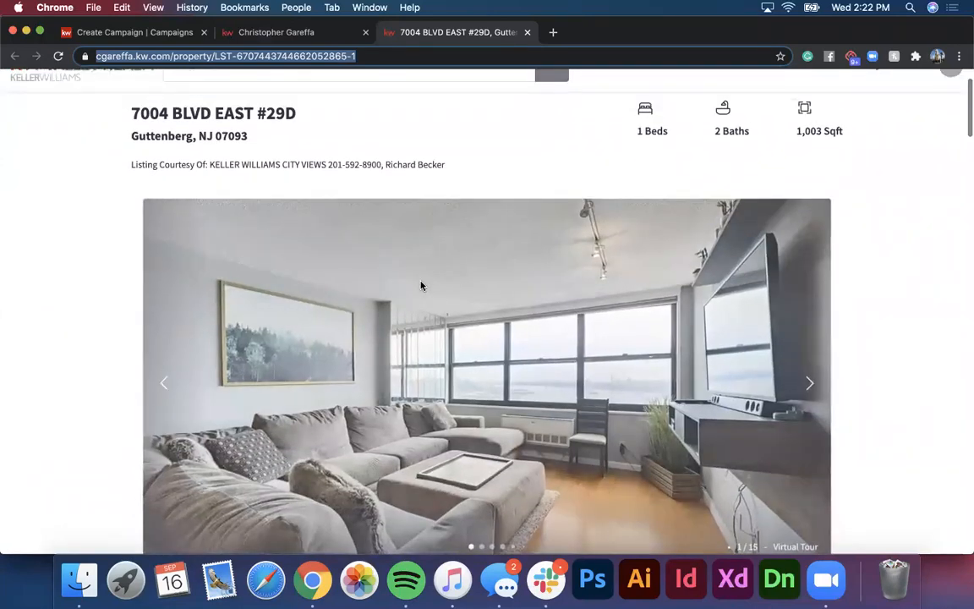
key(super+w)
click(143, 36)
click(201, 379)
key(super+a)
key(super+v)
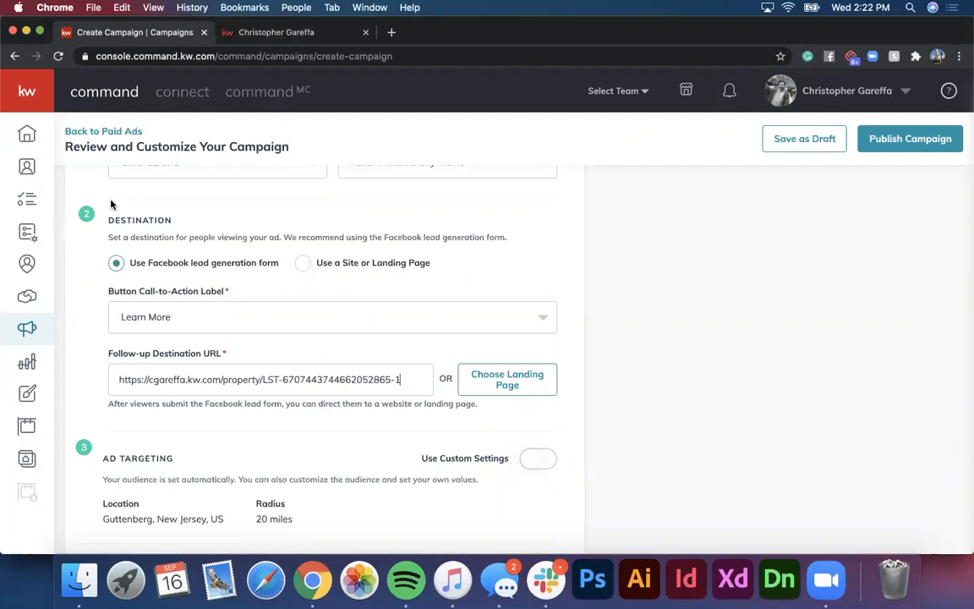
scroll(229, 289, down, 1)
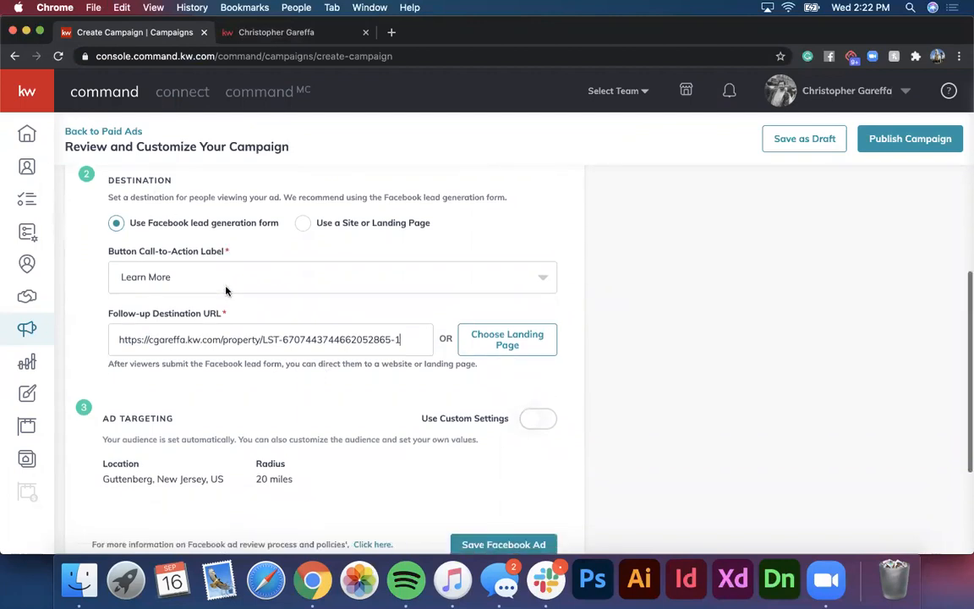
scroll(254, 285, down, 2)
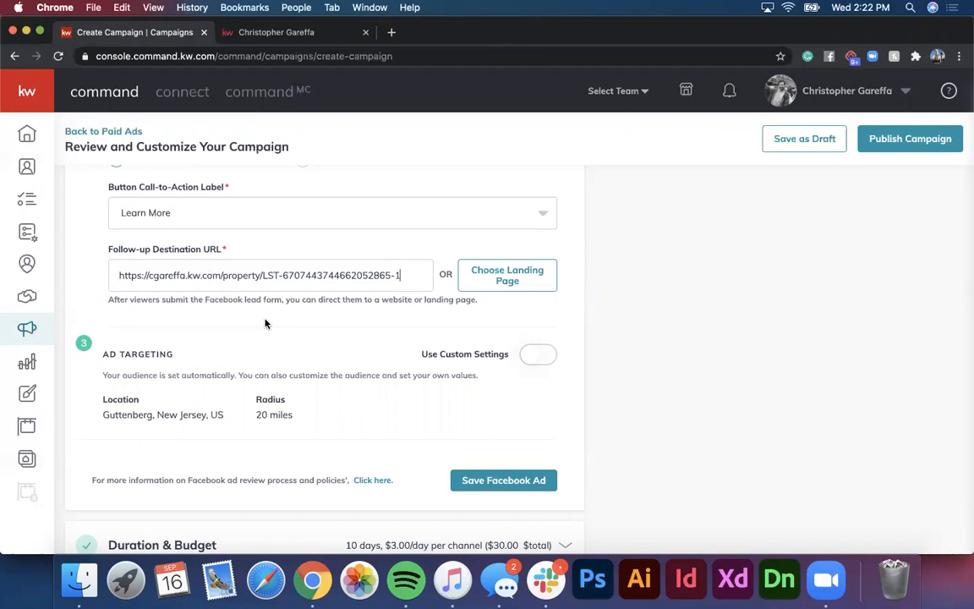
scroll(265, 323, up, 10)
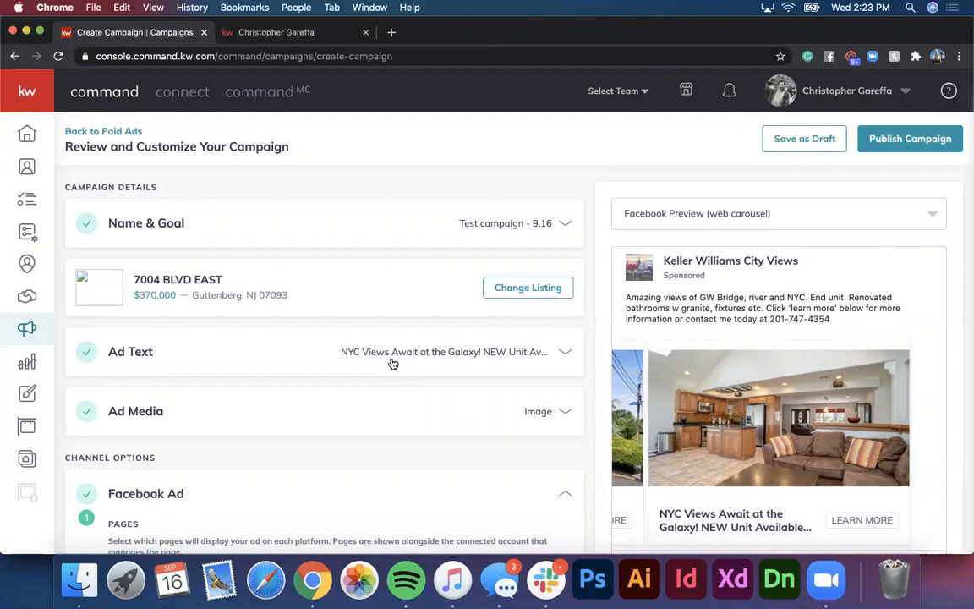
scroll(393, 363, down, 10)
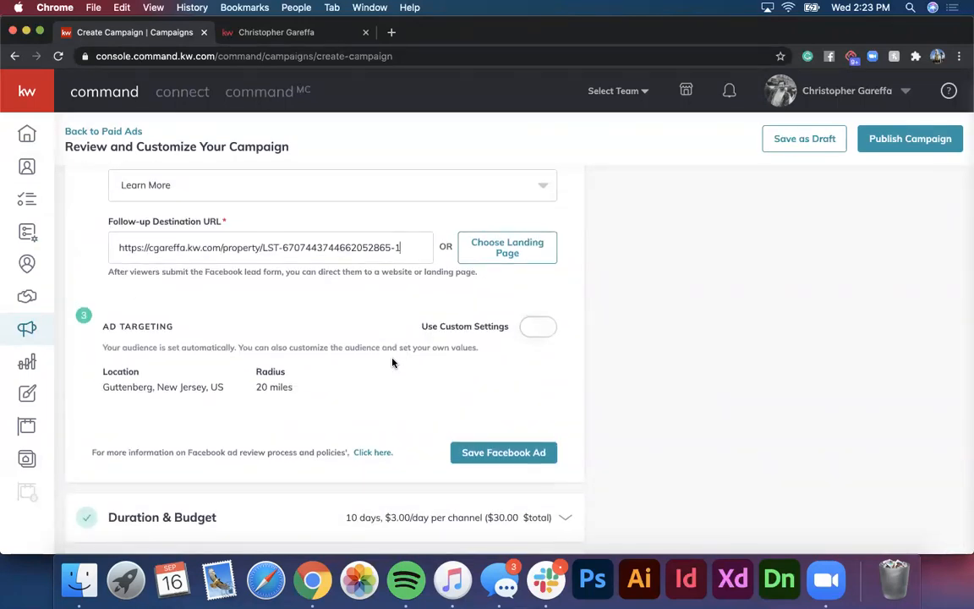
Step: Use custom targeting with Manhattan, New York replacing Guttenberg, New Jersey, keeping the 20-mile radius
click(549, 322)
scroll(320, 346, down, 3)
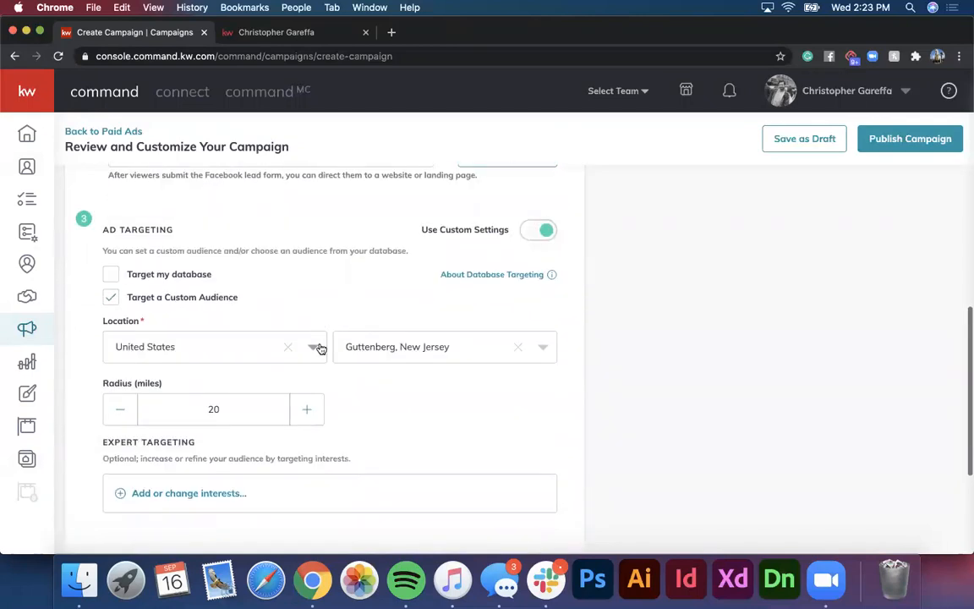
click(401, 349)
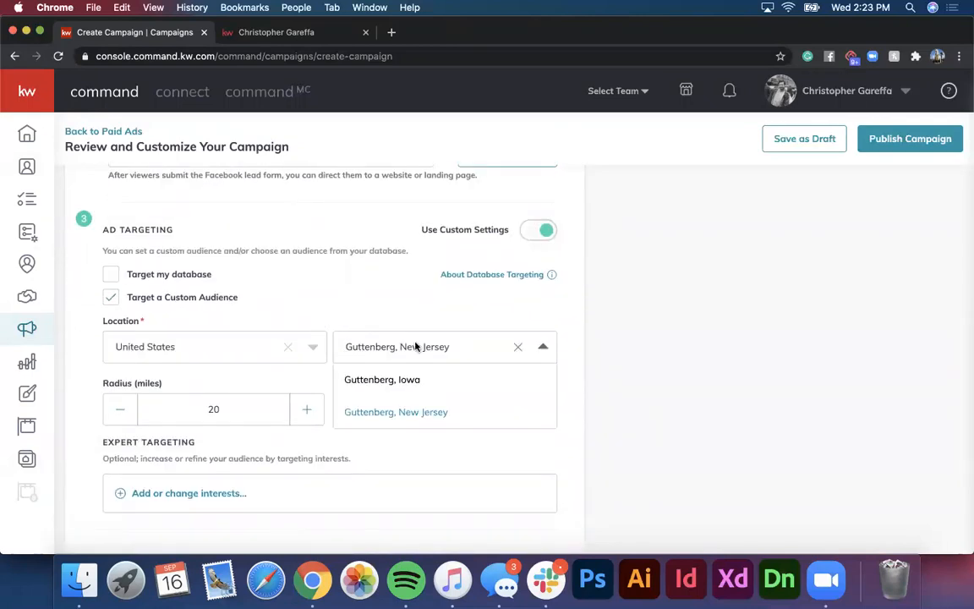
click(517, 347)
text(ma)
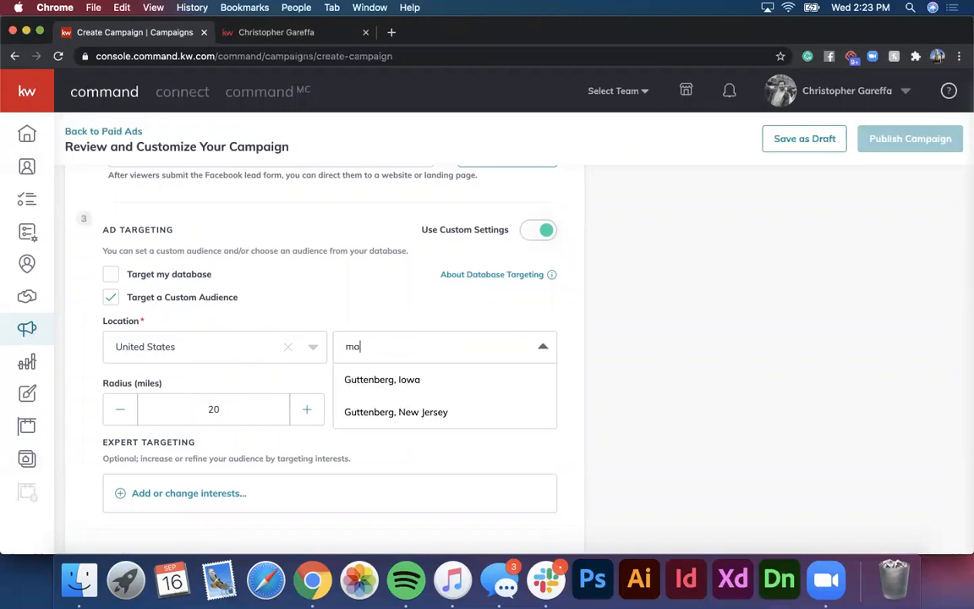
text(nohattan, new york)
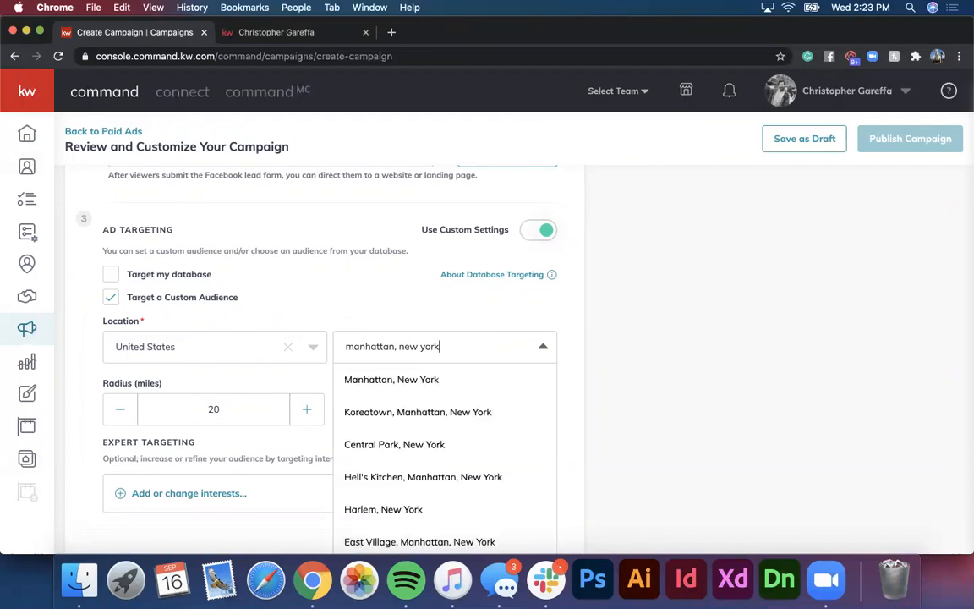
click(403, 378)
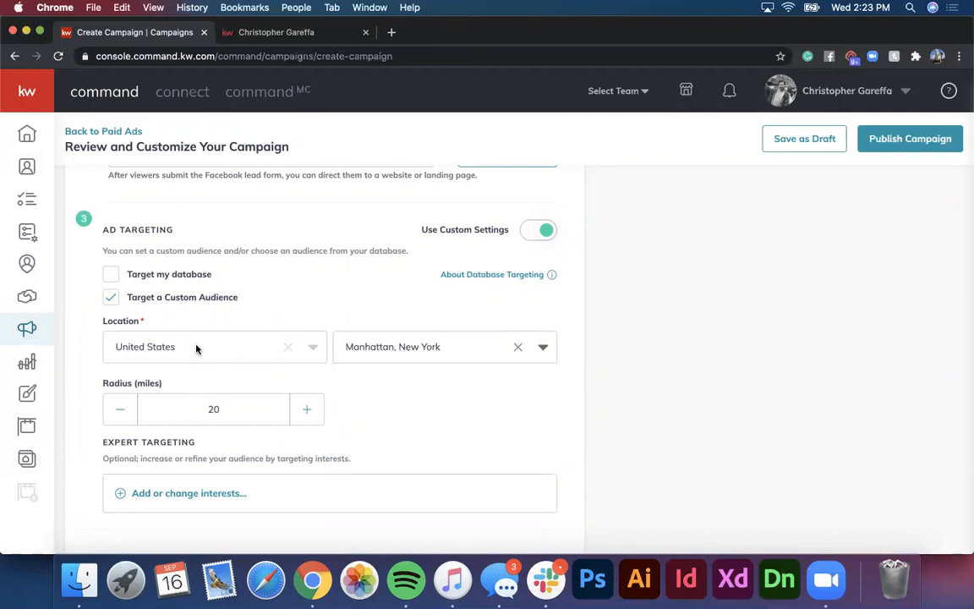
scroll(368, 190, down, 1)
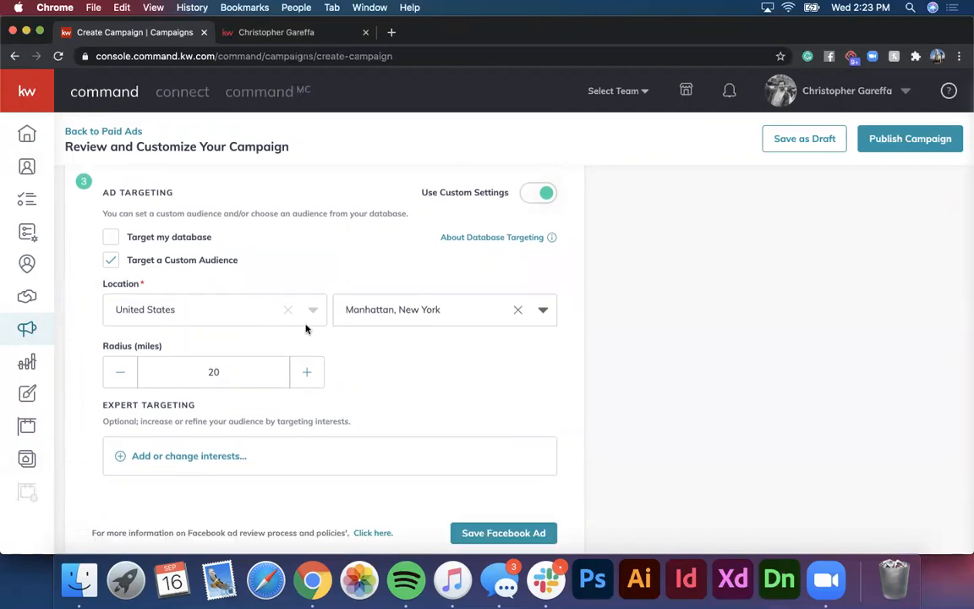
scroll(300, 330, down, 3)
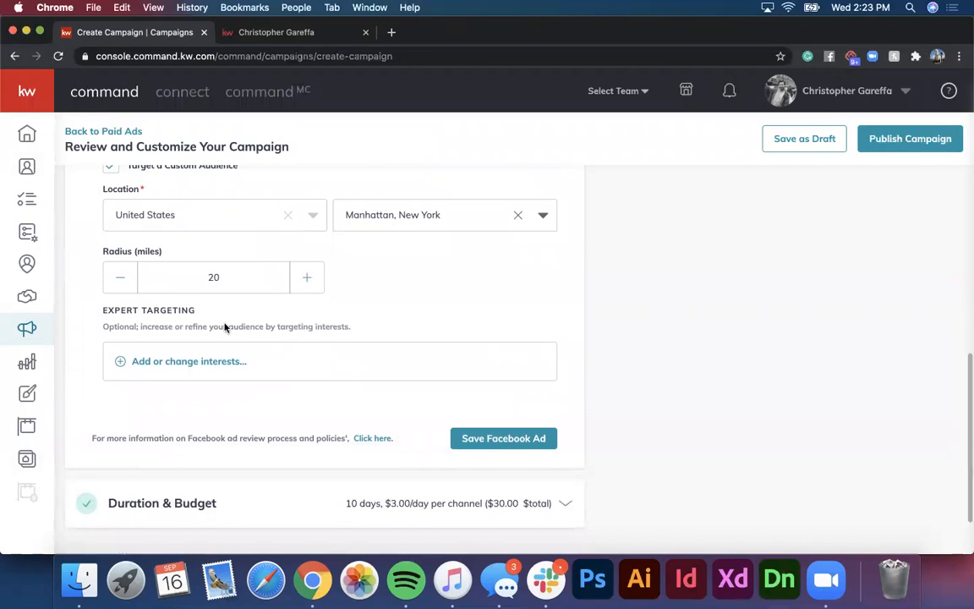
Step: Add Zillow, realtor.com and Trulia as expert targeting interests
click(212, 363)
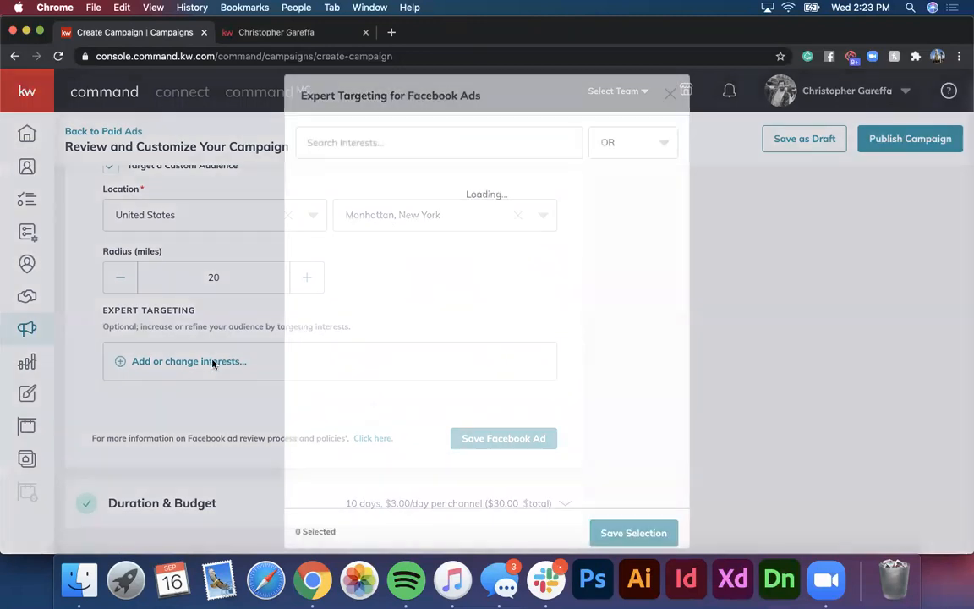
click(368, 148)
text(zillow)
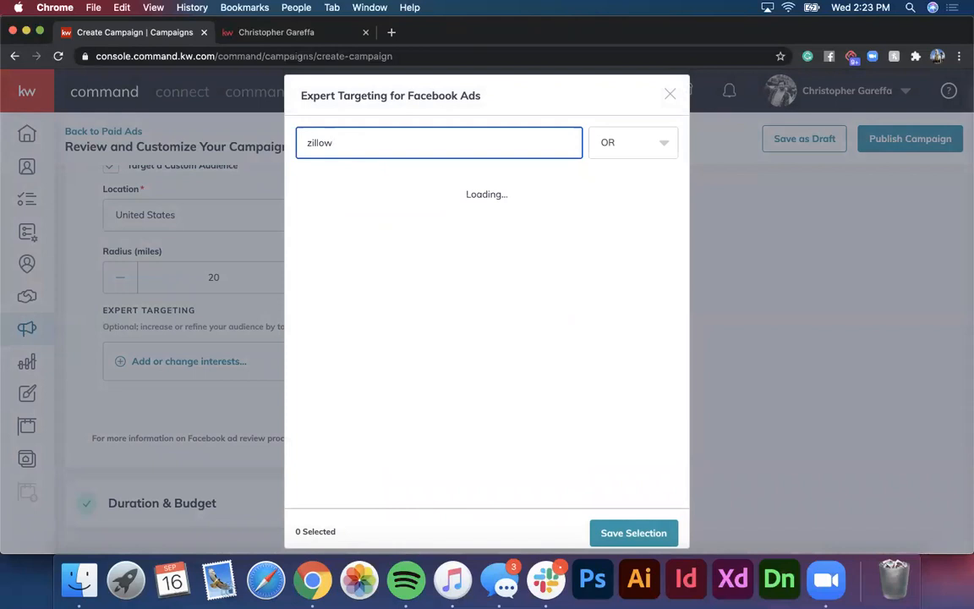
click(321, 185)
click(344, 150)
double_click(343, 150)
text(realtor)
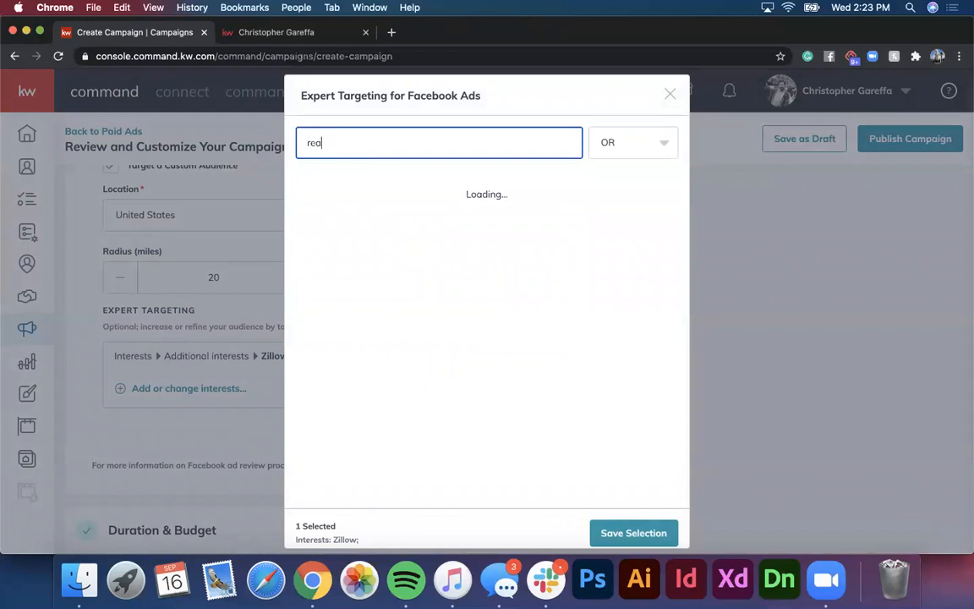
click(309, 189)
double_click(366, 141)
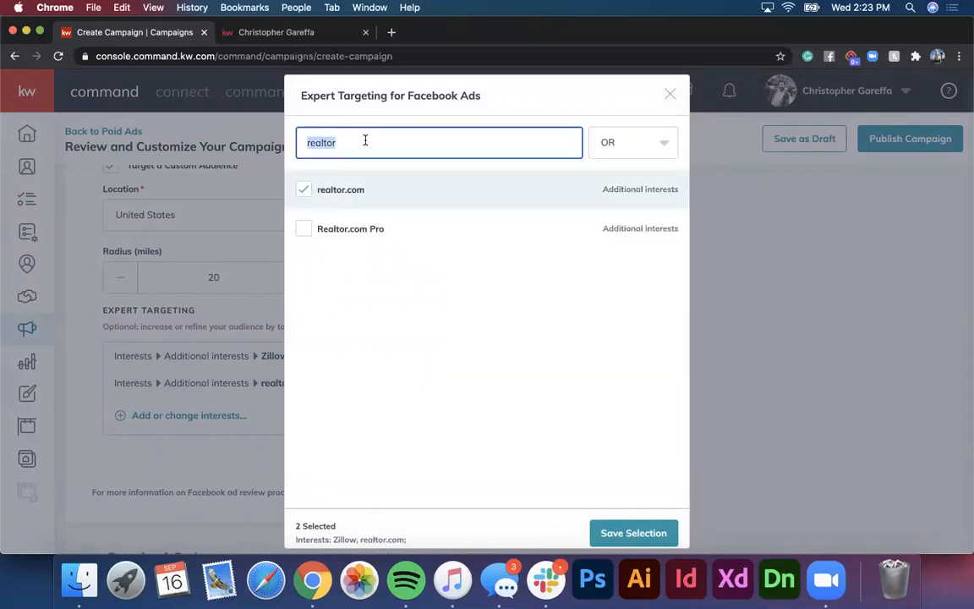
text(trulia)
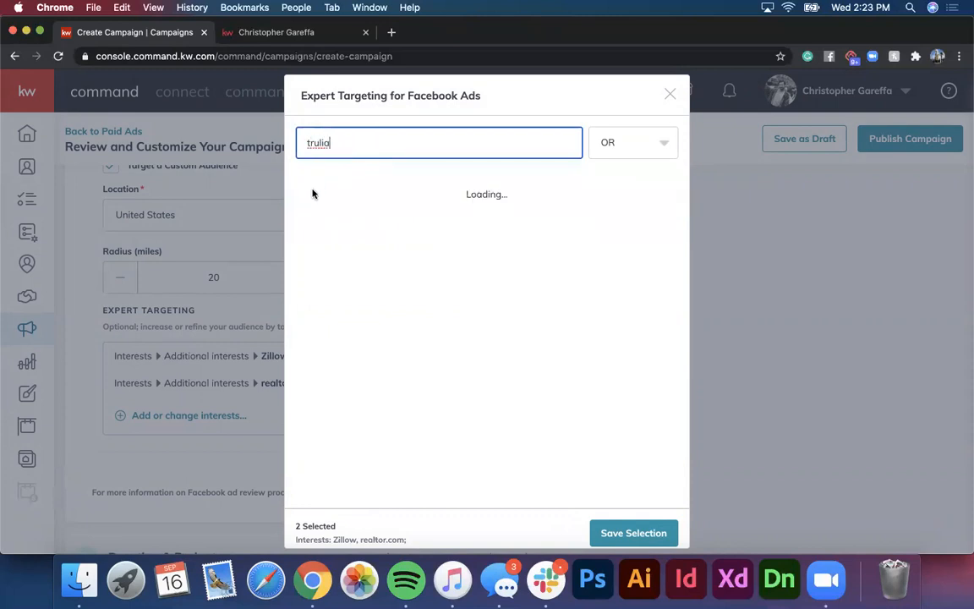
click(303, 189)
Step: Add Commuting and Luxury property to the targeted interests
double_click(348, 144)
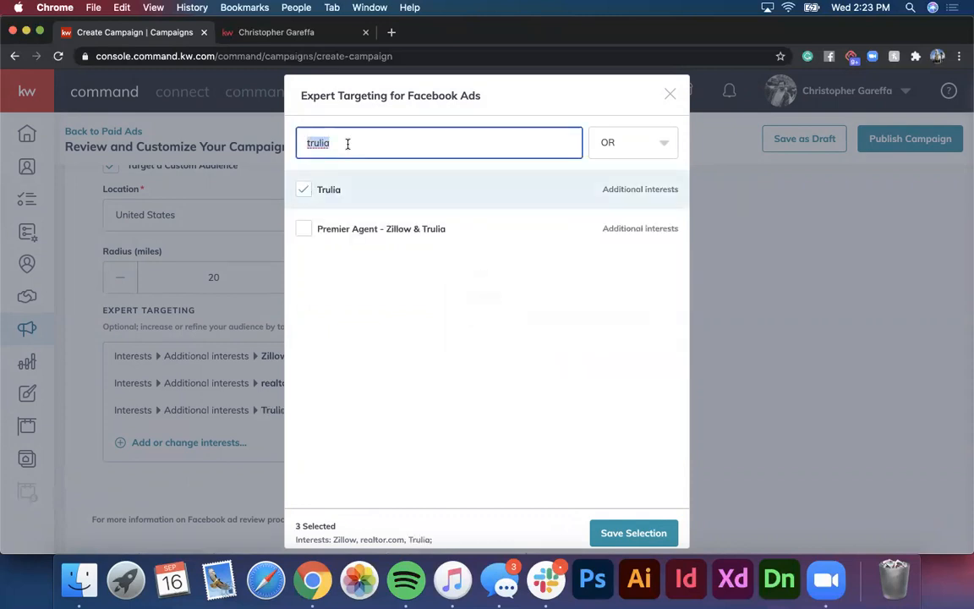
text(com)
text(muting)
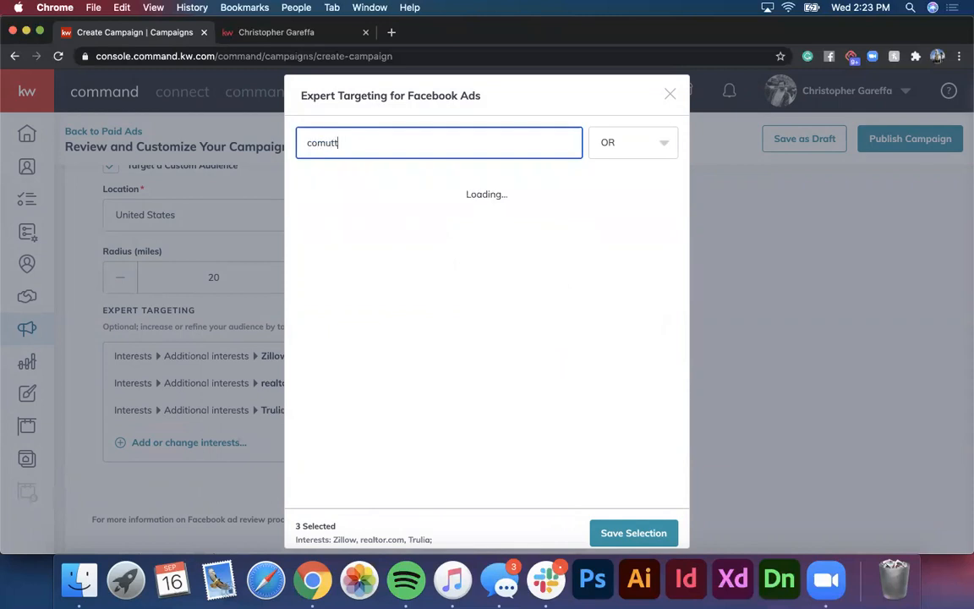
click(325, 144)
text(muting)
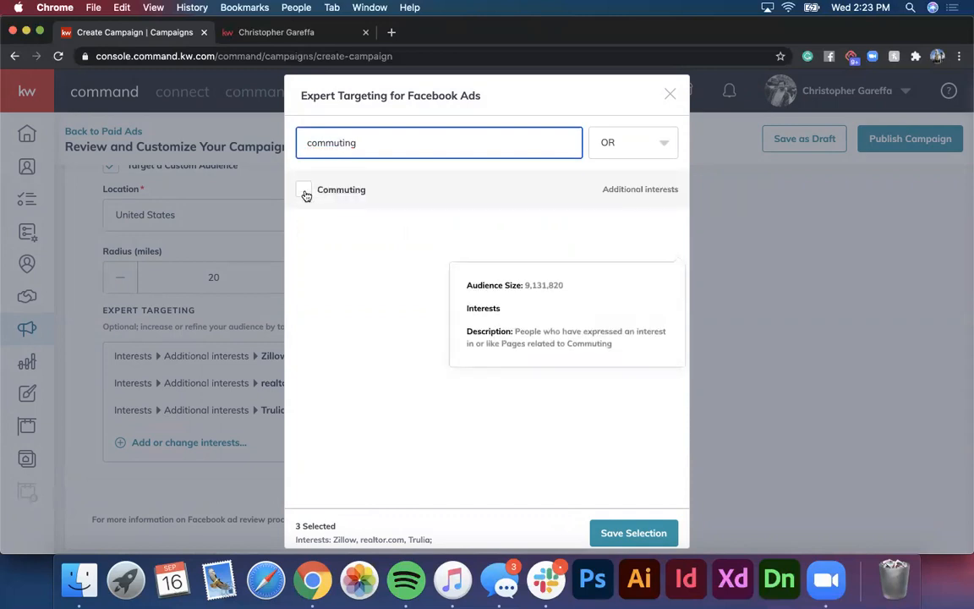
click(306, 192)
double_click(334, 144)
text(luxury)
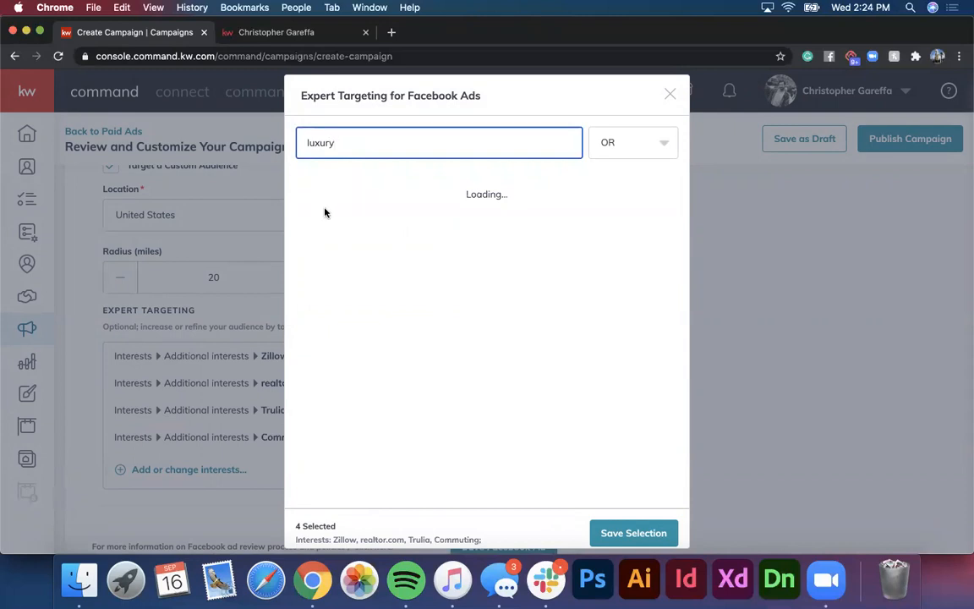
click(306, 226)
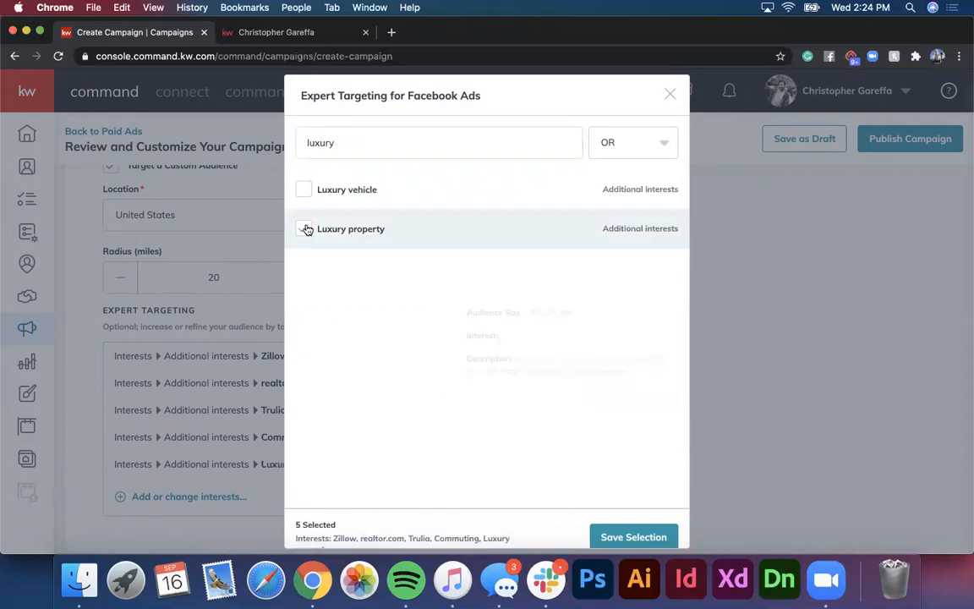
Step: Apply the interest selection and save the Facebook ad settings
click(605, 531)
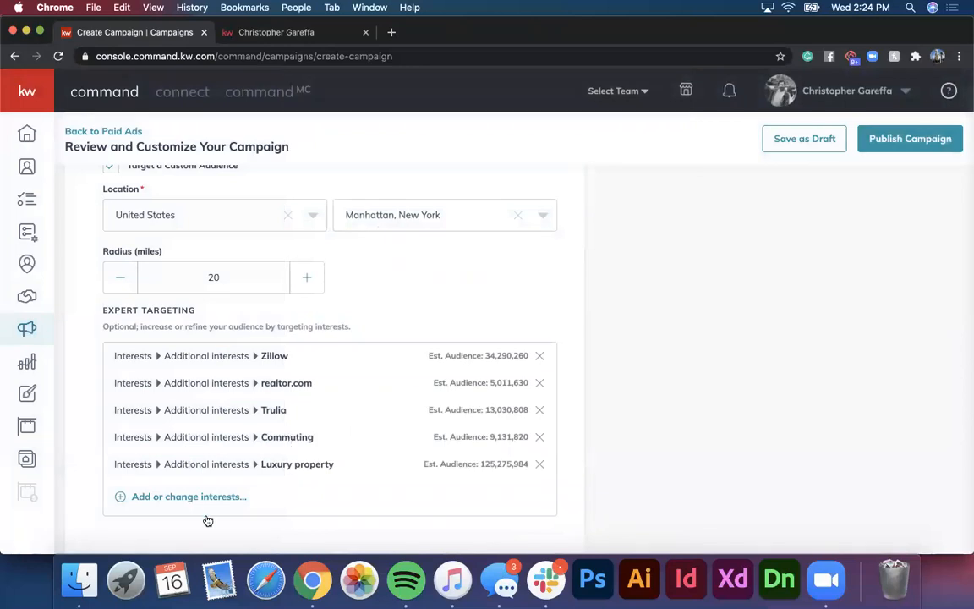
scroll(316, 330, down, 3)
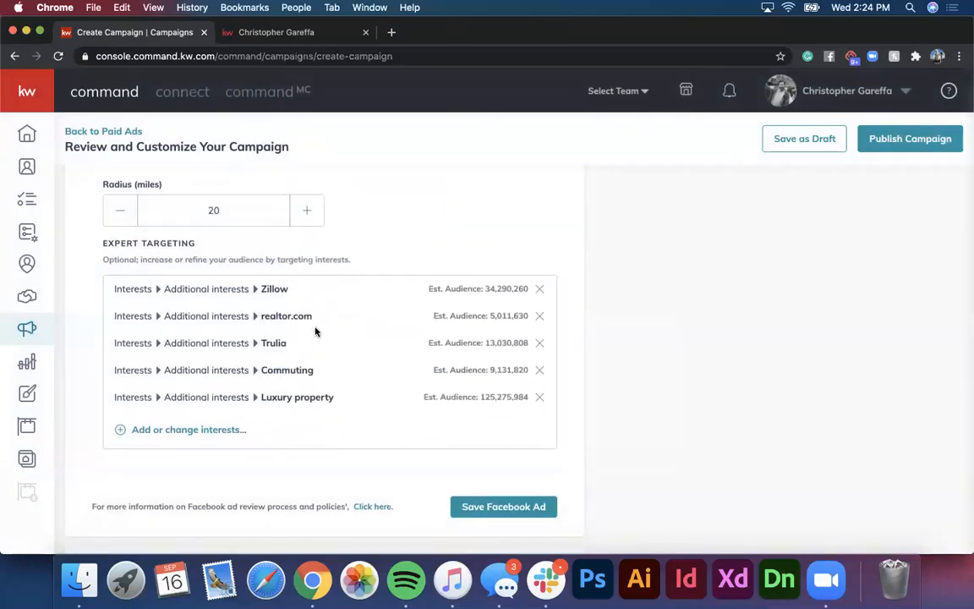
scroll(316, 330, down, 2)
scroll(317, 328, up, 3)
scroll(318, 328, down, 3)
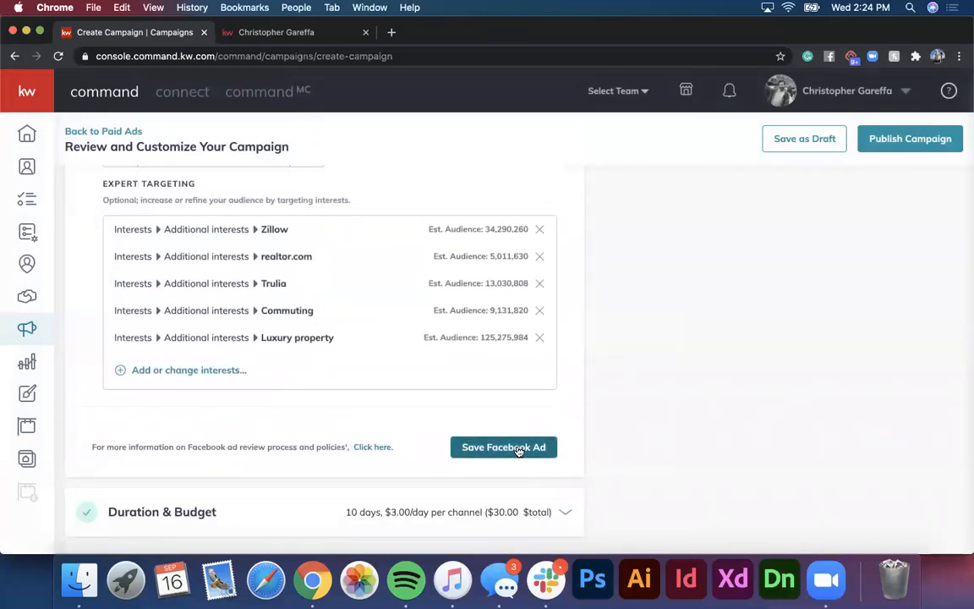
click(503, 448)
scroll(313, 317, up, 5)
scroll(313, 318, down, 3)
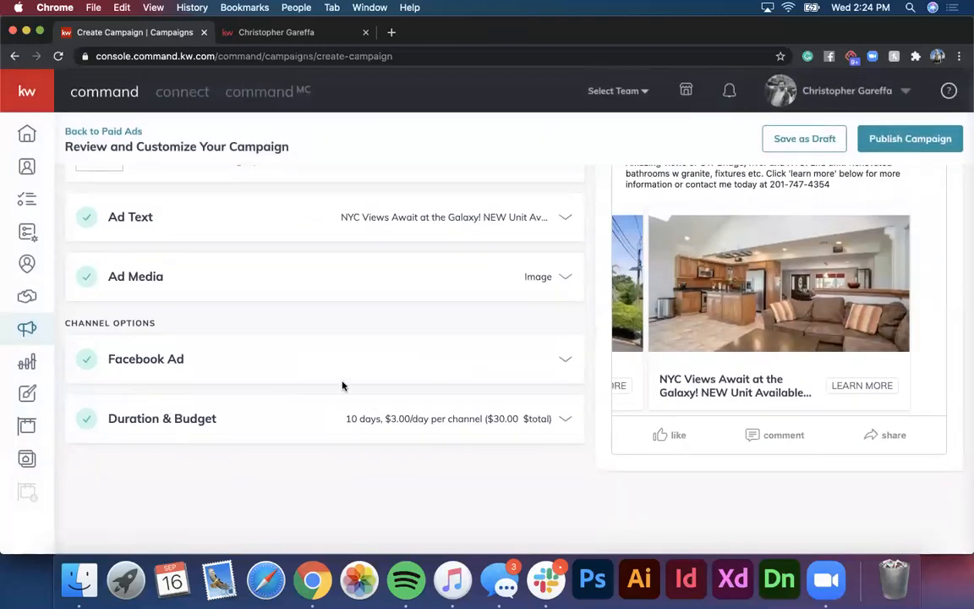
Step: Keep the 10-day run (Sep 17–27) at a $30 total budget and save Duration & Budget
click(407, 422)
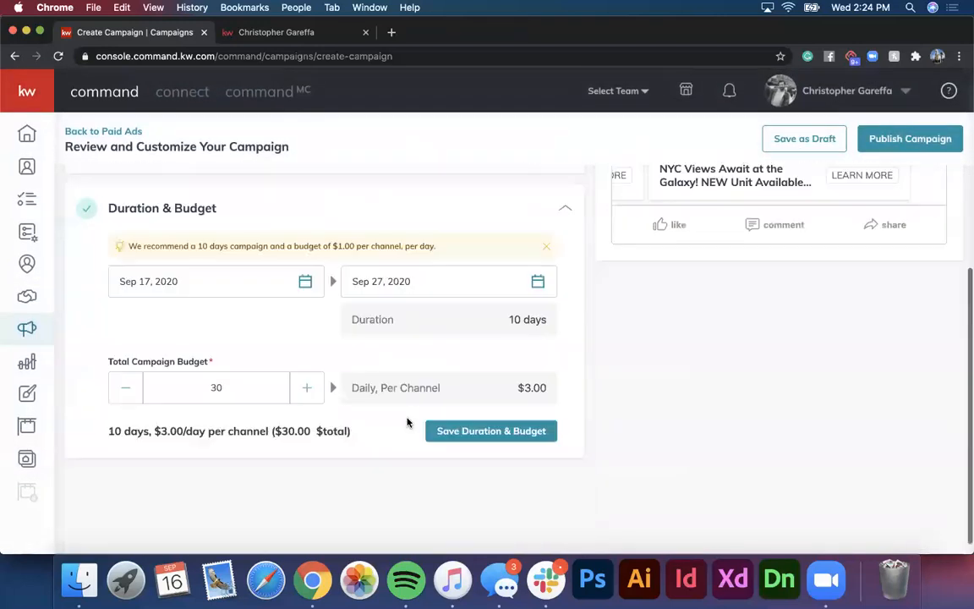
scroll(407, 422, up, 1)
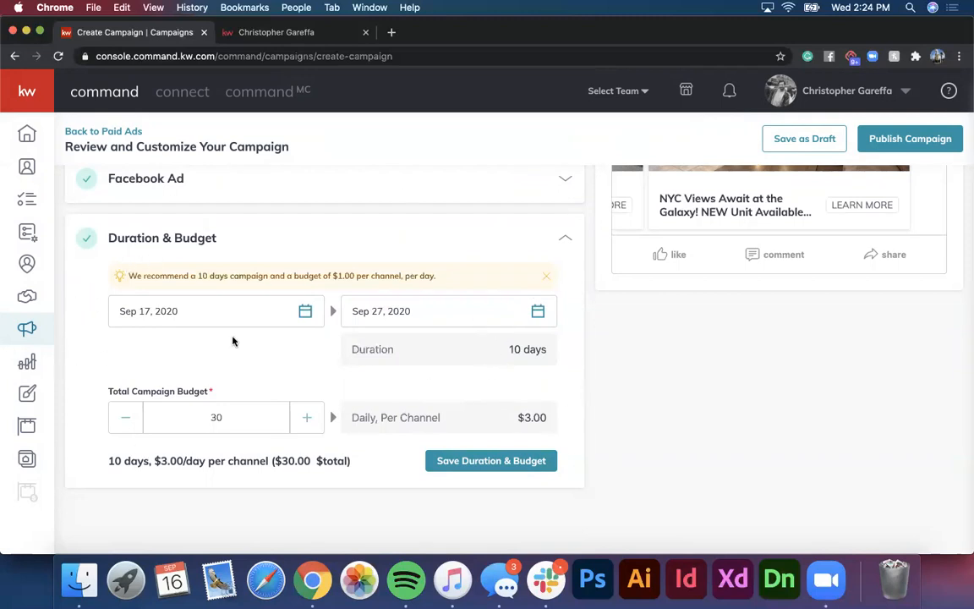
click(125, 422)
click(124, 422)
click(125, 422)
click(124, 425)
click(125, 425)
click(309, 421)
click(309, 421)
click(310, 421)
click(310, 421)
click(309, 421)
double_click(238, 418)
click(423, 389)
click(463, 461)
Step: Back out of Publish Campaign's payment dialog and flip through the ad's carousel images
scroll(453, 322, up, 5)
scroll(452, 322, down, 2)
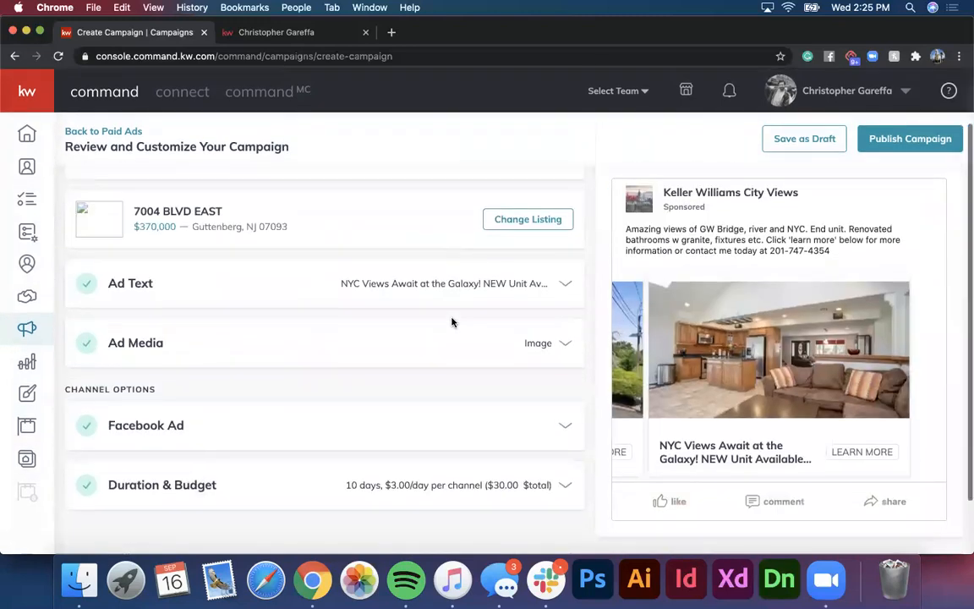
scroll(913, 127, up, 2)
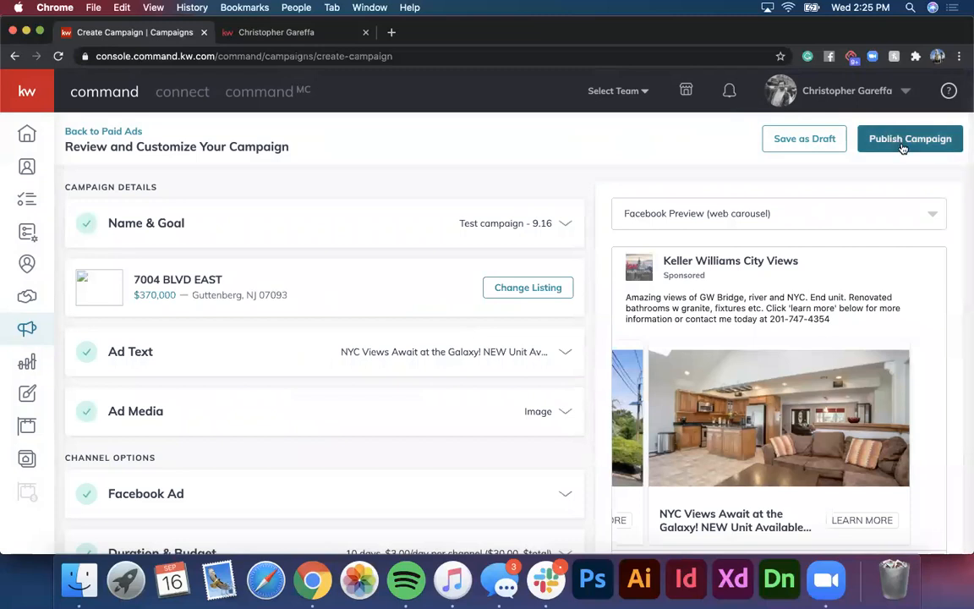
click(895, 140)
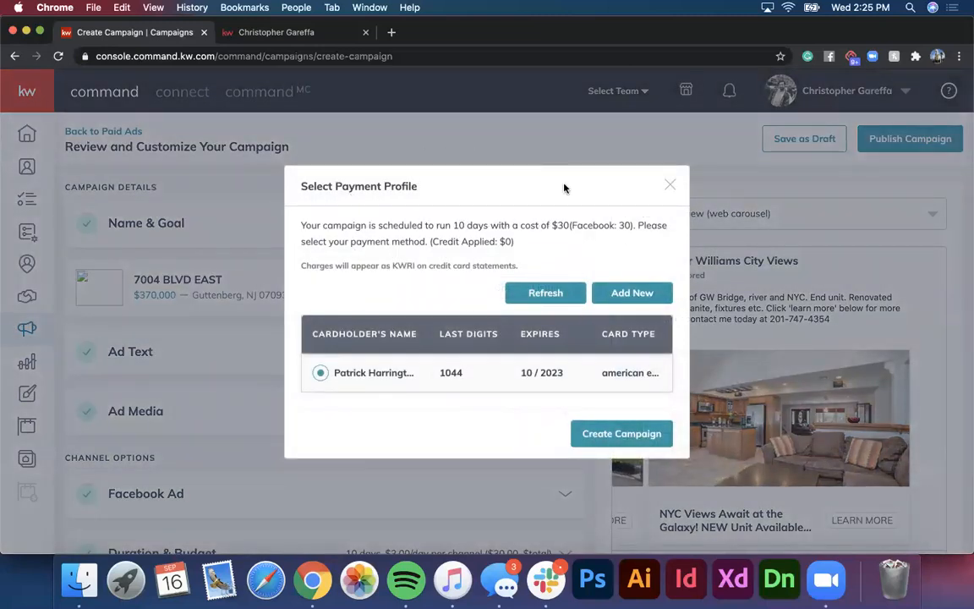
click(675, 185)
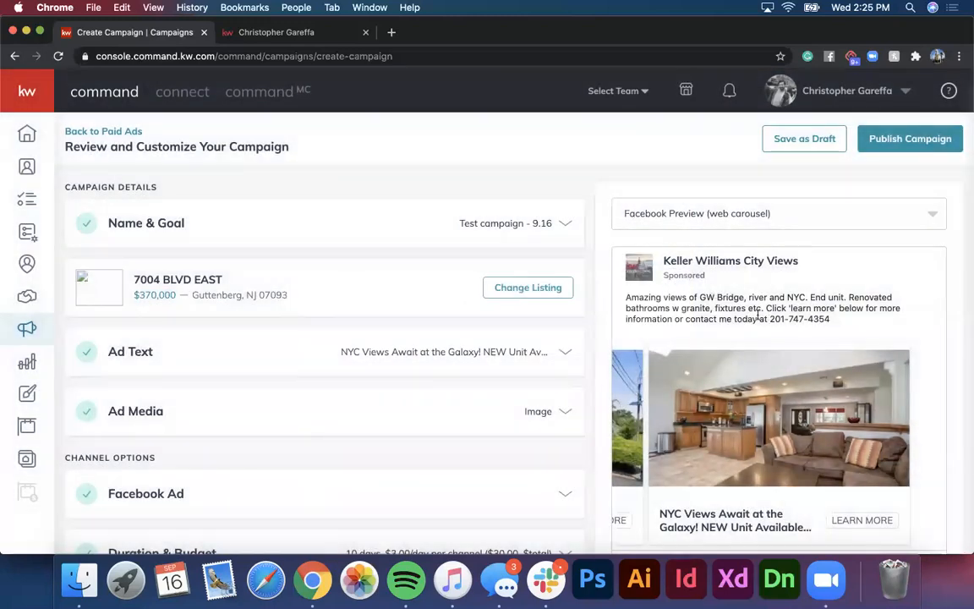
scroll(778, 326, down, 3)
drag(814, 330, 963, 323)
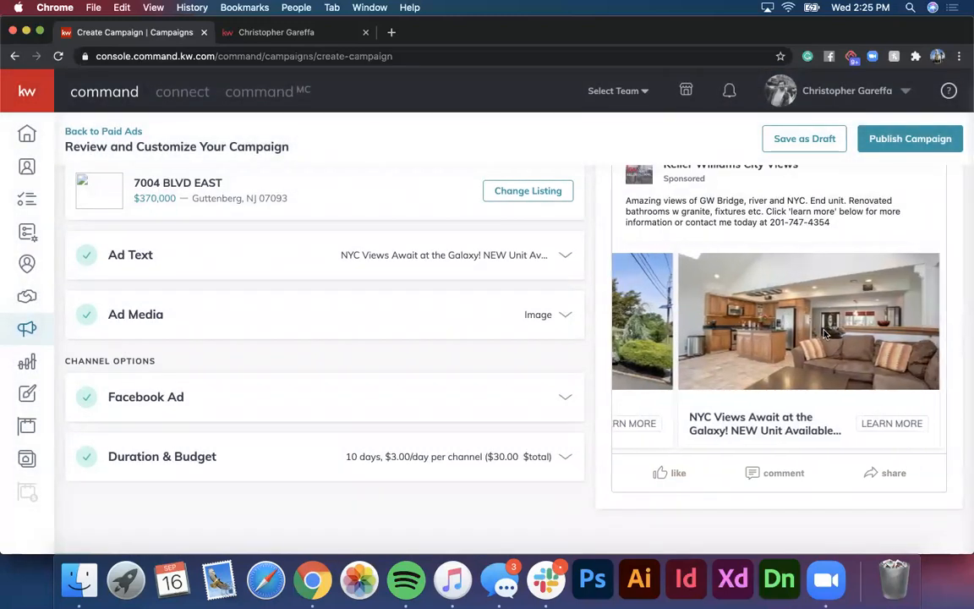
drag(733, 349, 963, 337)
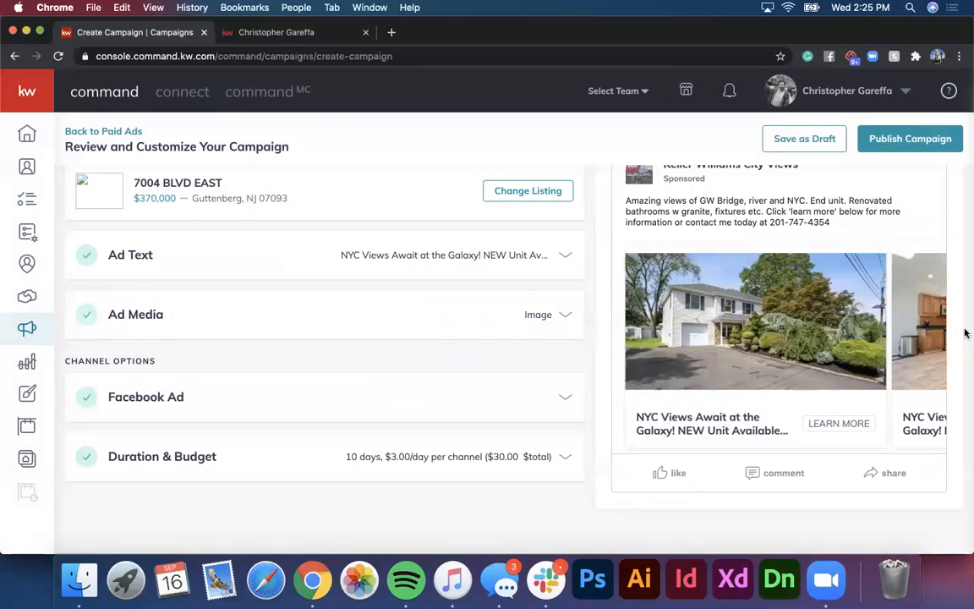
Step: Preview the ad as a mobile carousel, then web carousel, and choose Save as Draft
scroll(963, 337, up, 3)
click(793, 215)
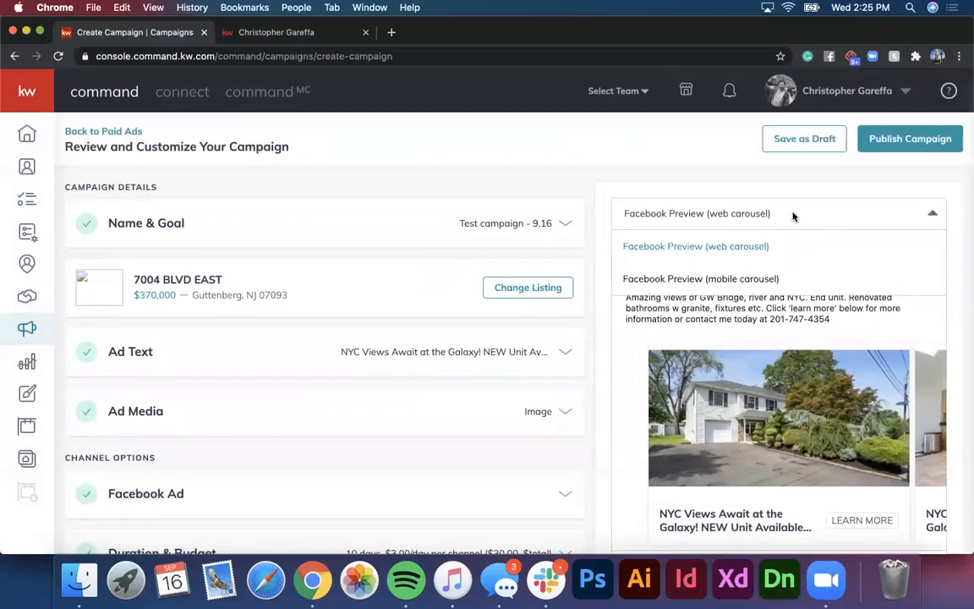
click(741, 279)
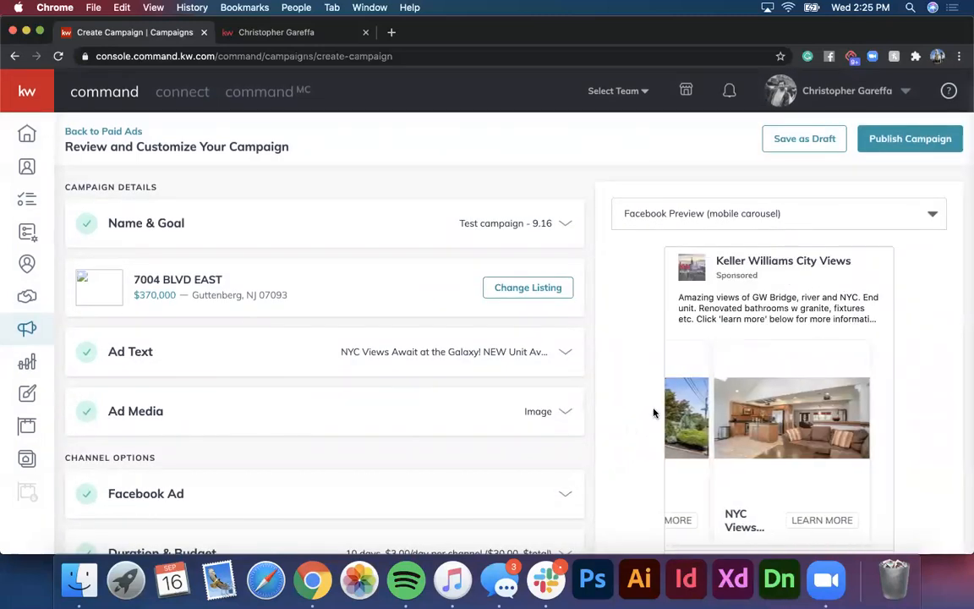
click(632, 203)
click(692, 246)
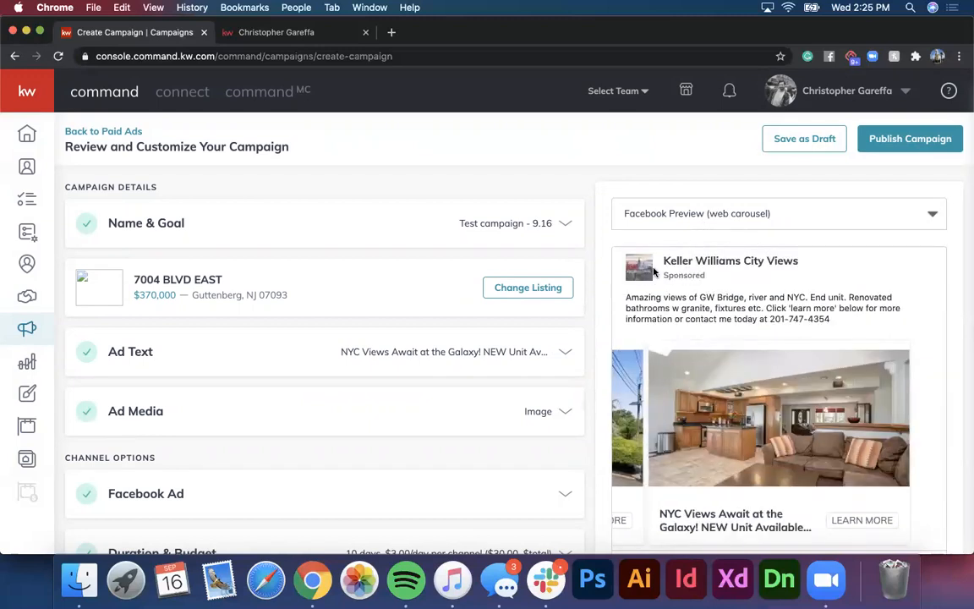
scroll(761, 304, down, 3)
scroll(797, 335, up, 3)
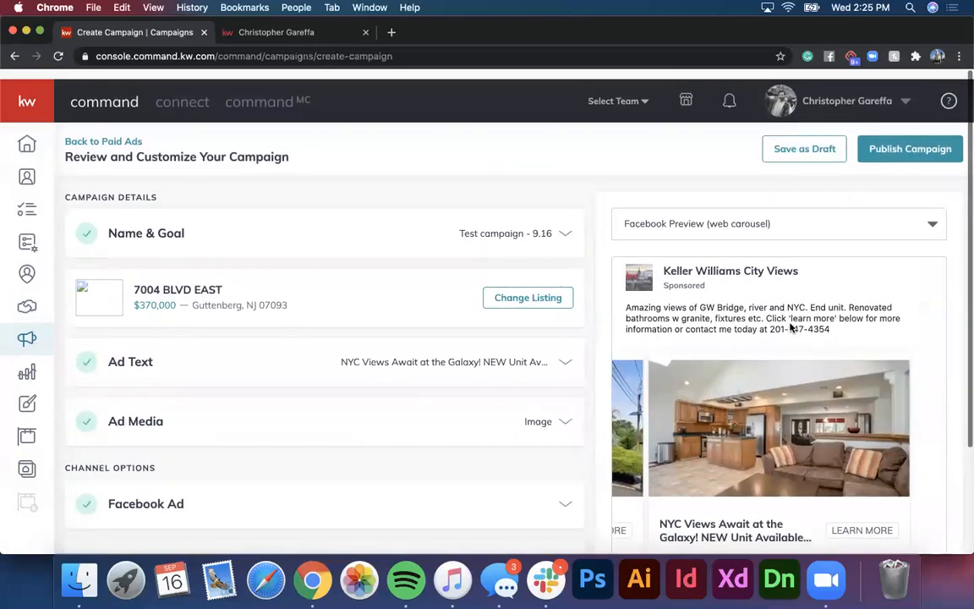
click(795, 145)
Step: Confirm the draft save, then open and close the draft's Campaign Preview twice
click(440, 354)
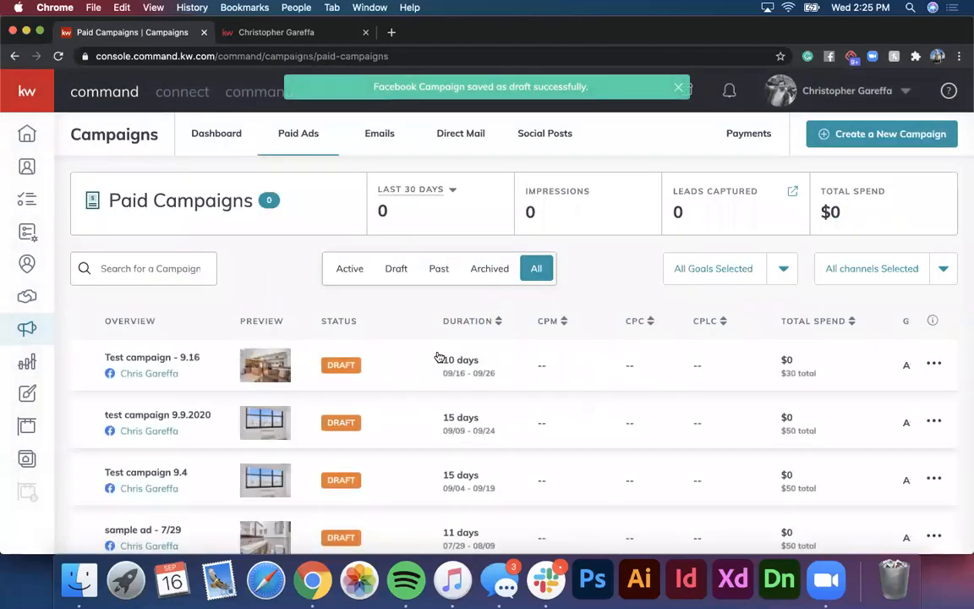
click(167, 373)
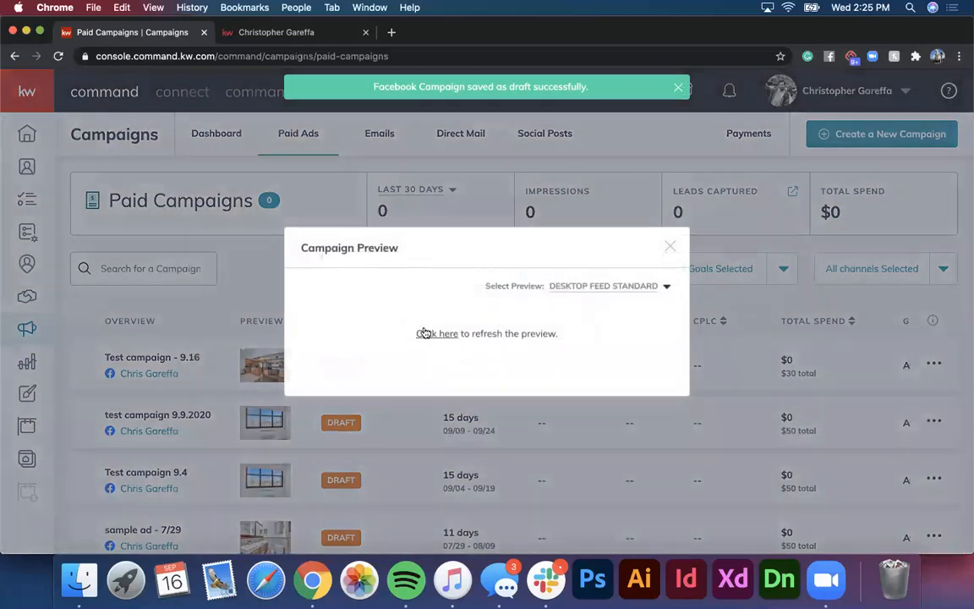
click(430, 335)
click(433, 336)
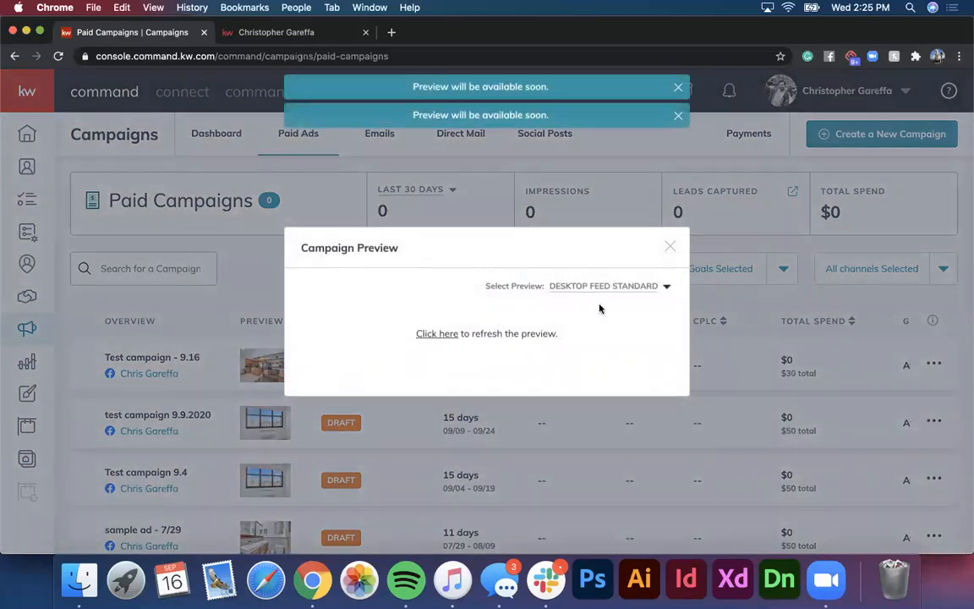
click(670, 246)
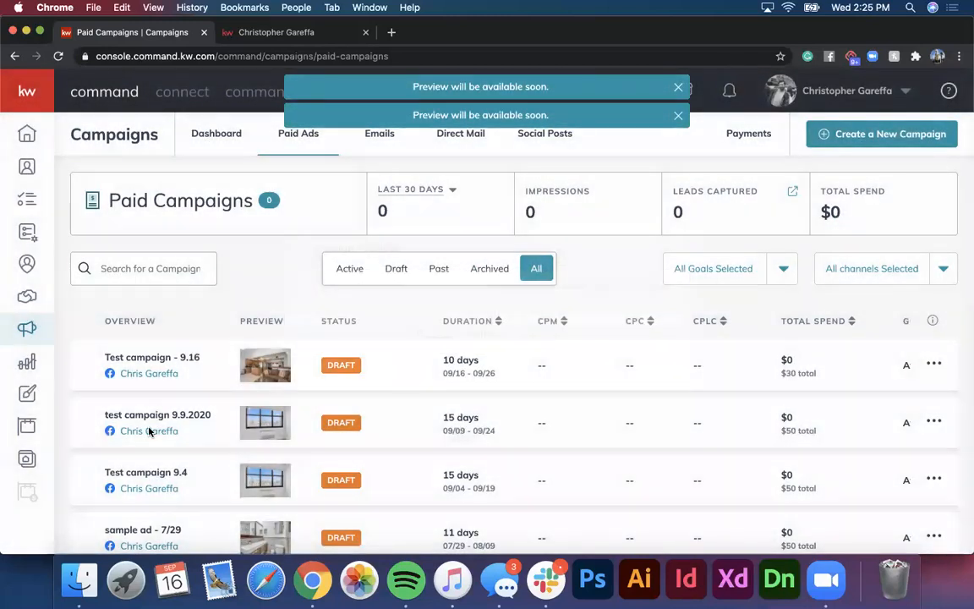
click(149, 431)
click(420, 335)
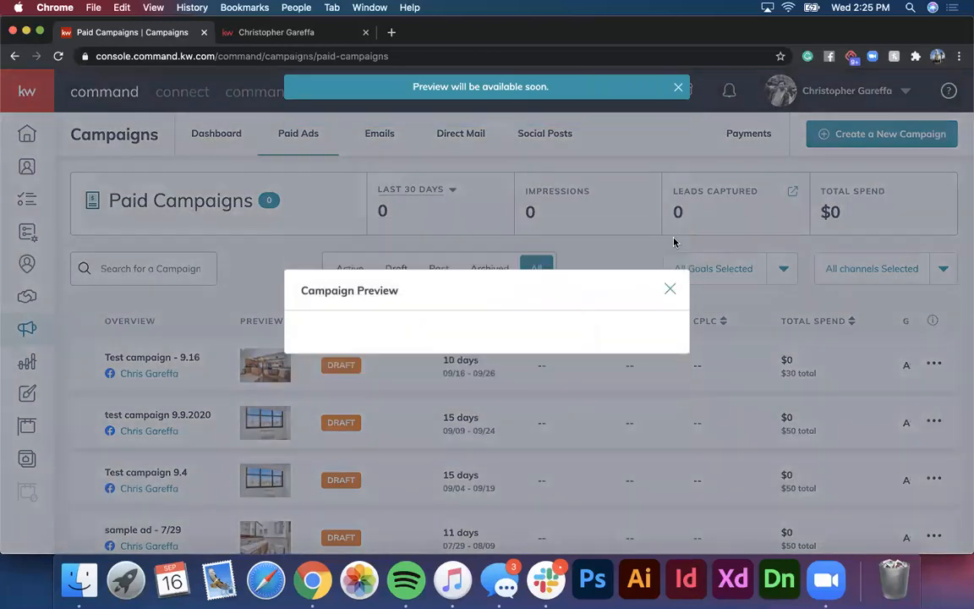
click(670, 247)
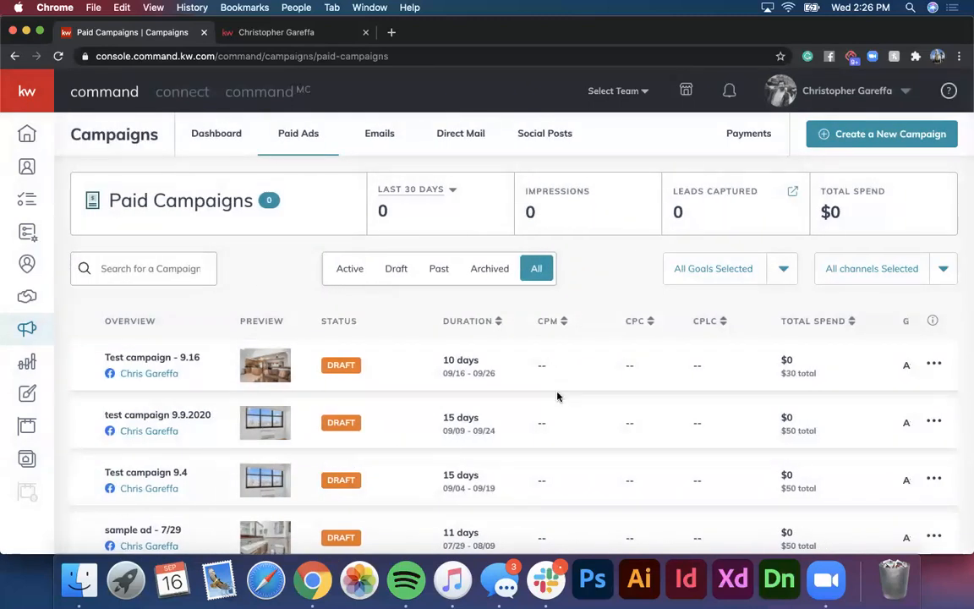
Step: Check Test campaign - 9.16 among the drafts in the Paid Campaigns list
scroll(557, 397, down, 5)
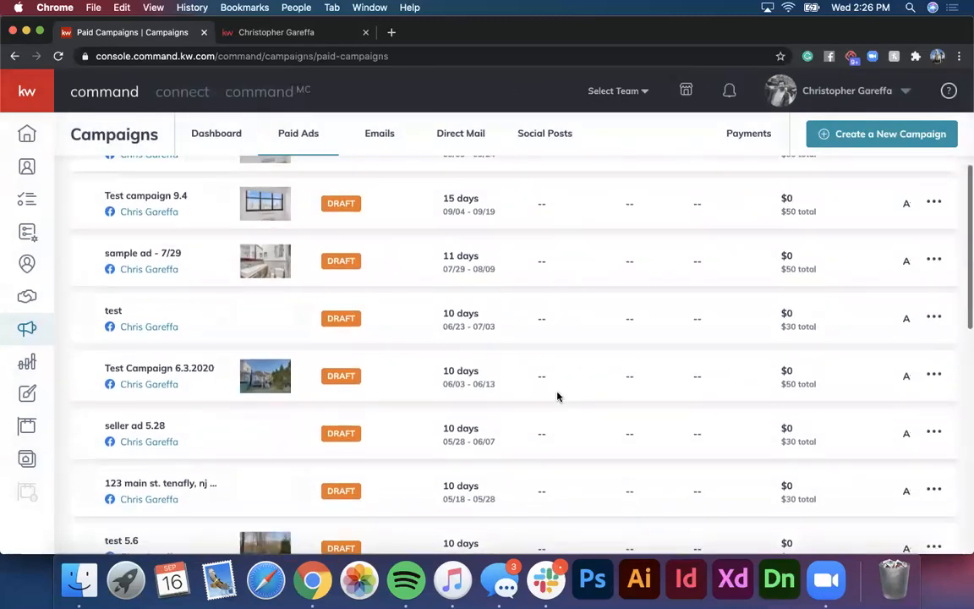
scroll(557, 397, up, 5)
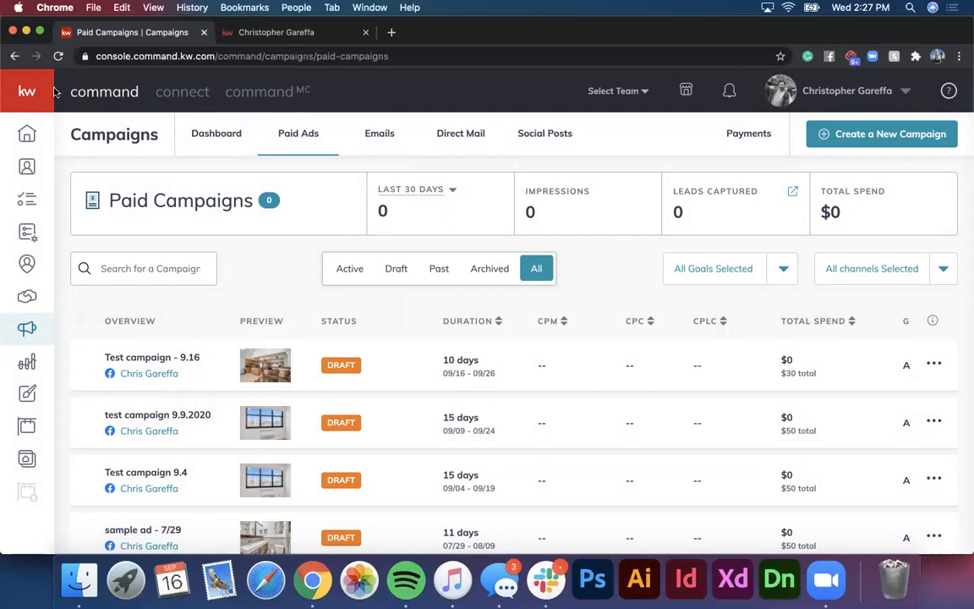
click(27, 95)
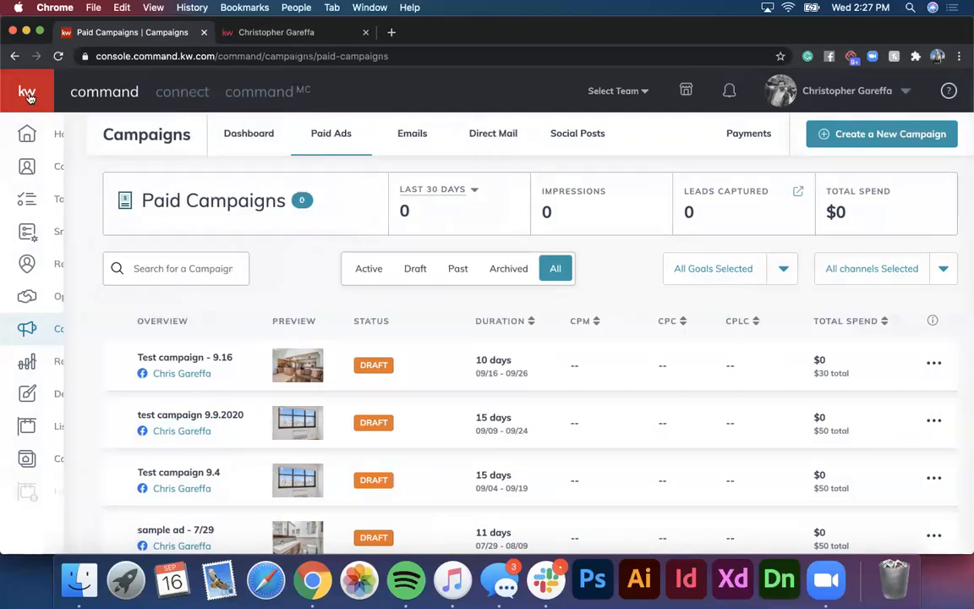
click(28, 96)
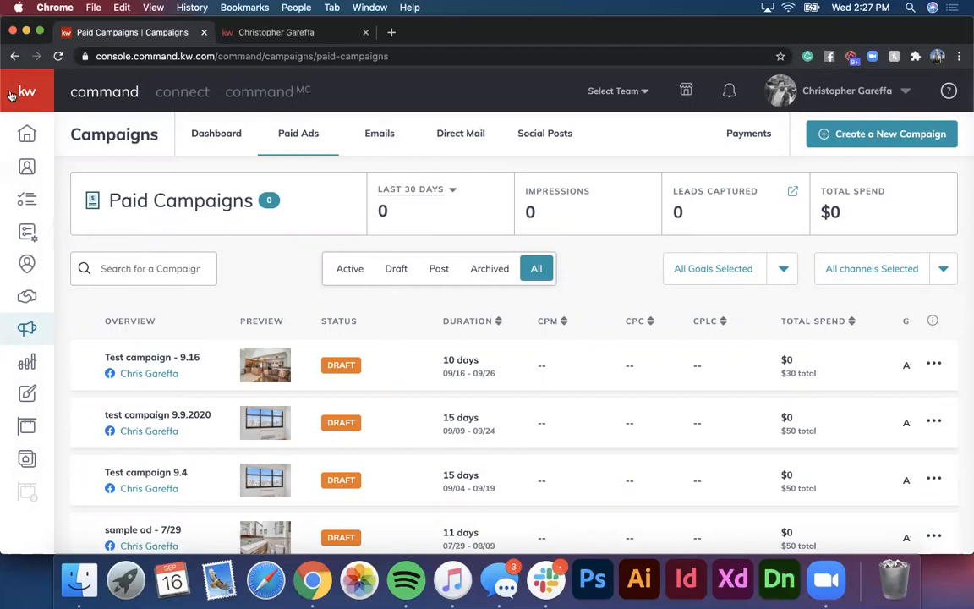
Step: Open the SmartPlans Library and scroll down to the Top Rated plans
mouse_move(25, 136)
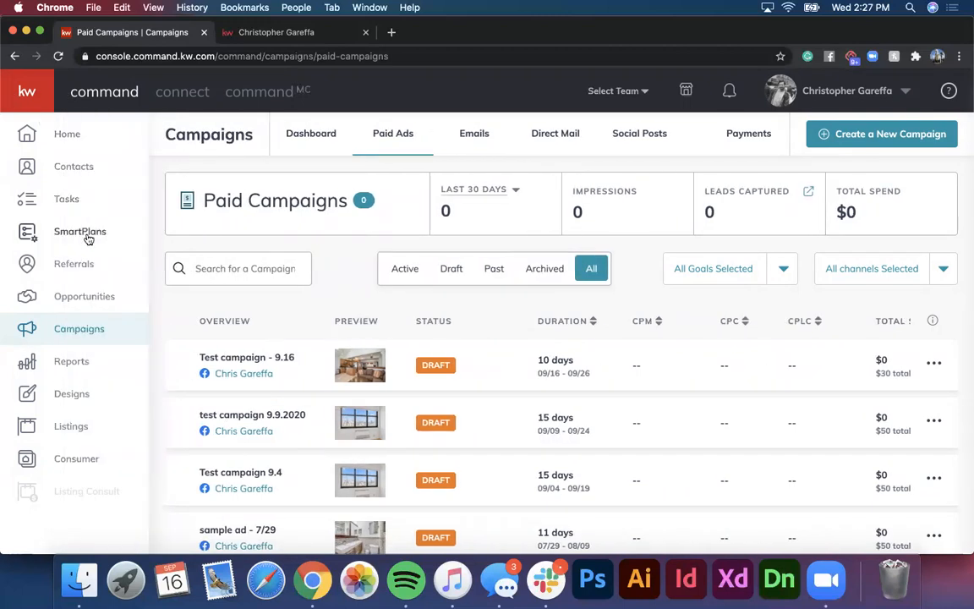
click(87, 233)
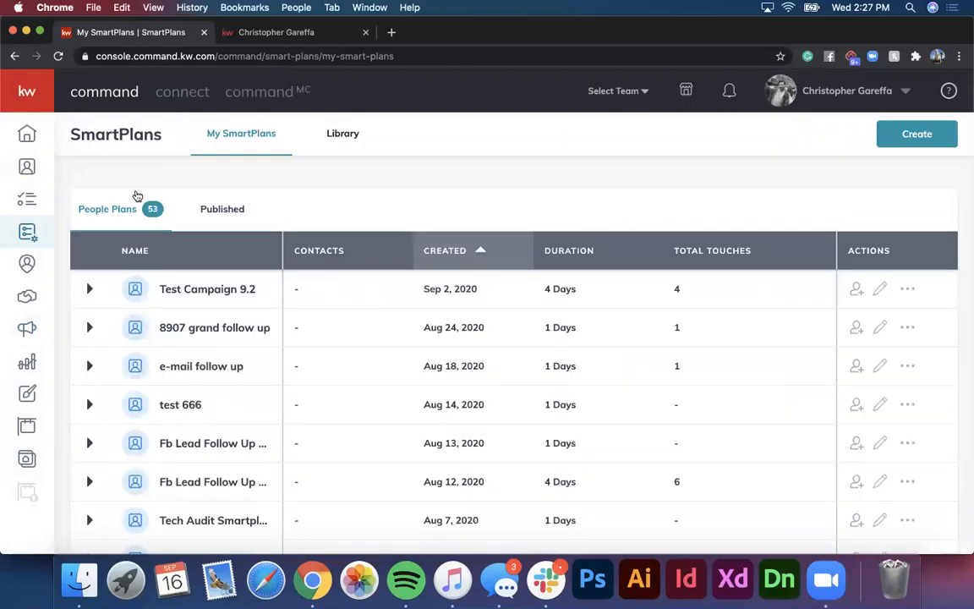
click(339, 131)
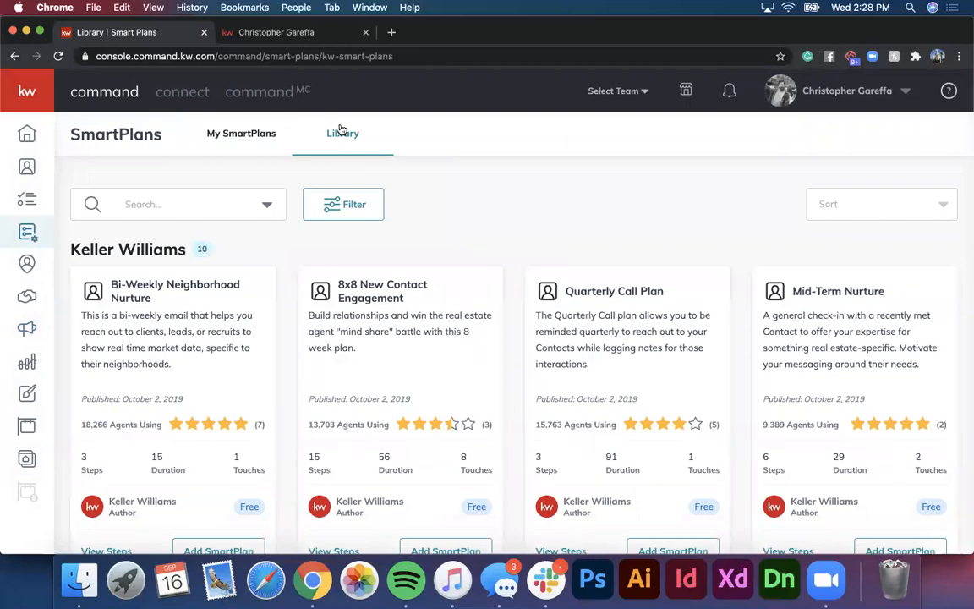
scroll(407, 268, down, 10)
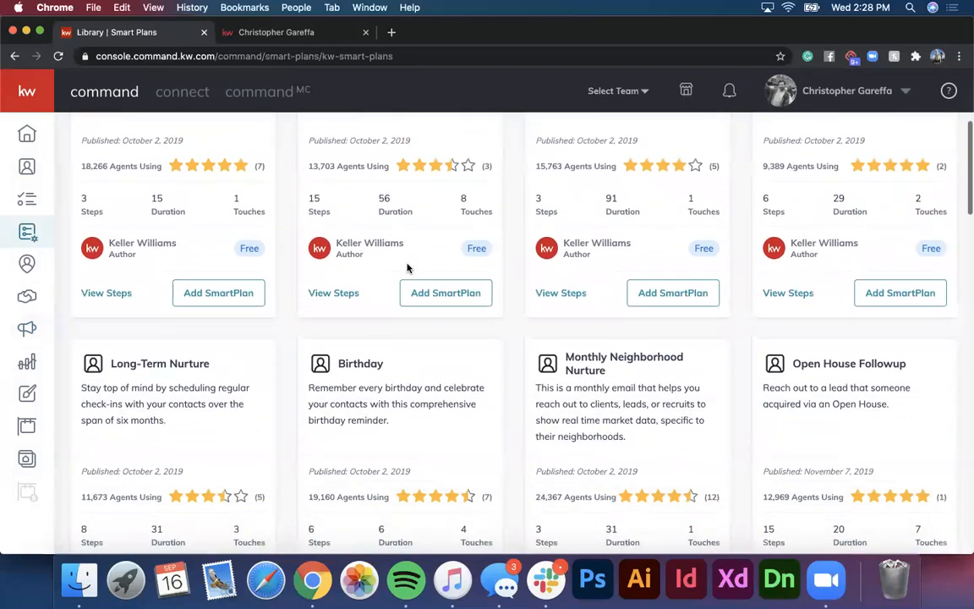
scroll(407, 268, down, 4)
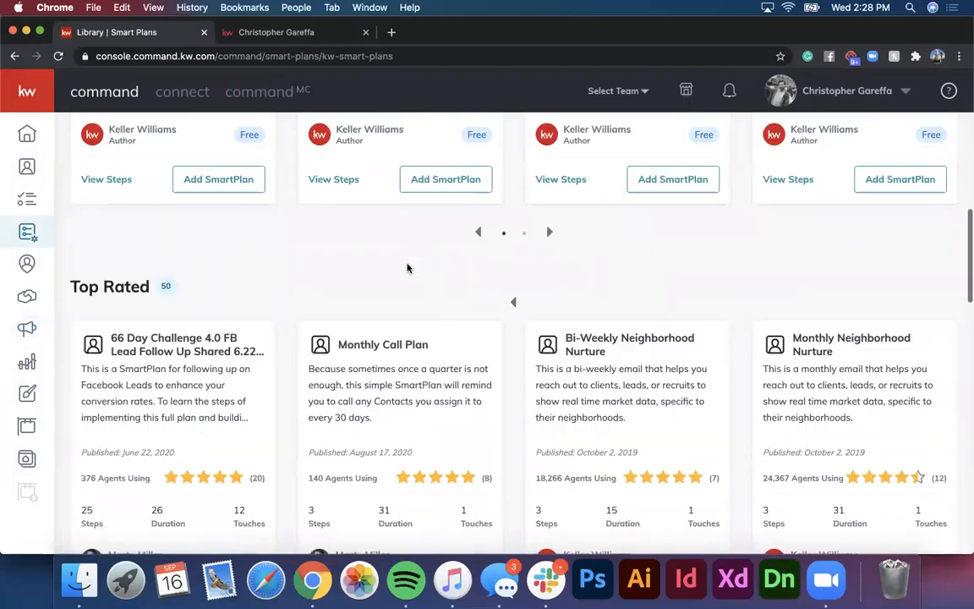
scroll(407, 268, down, 3)
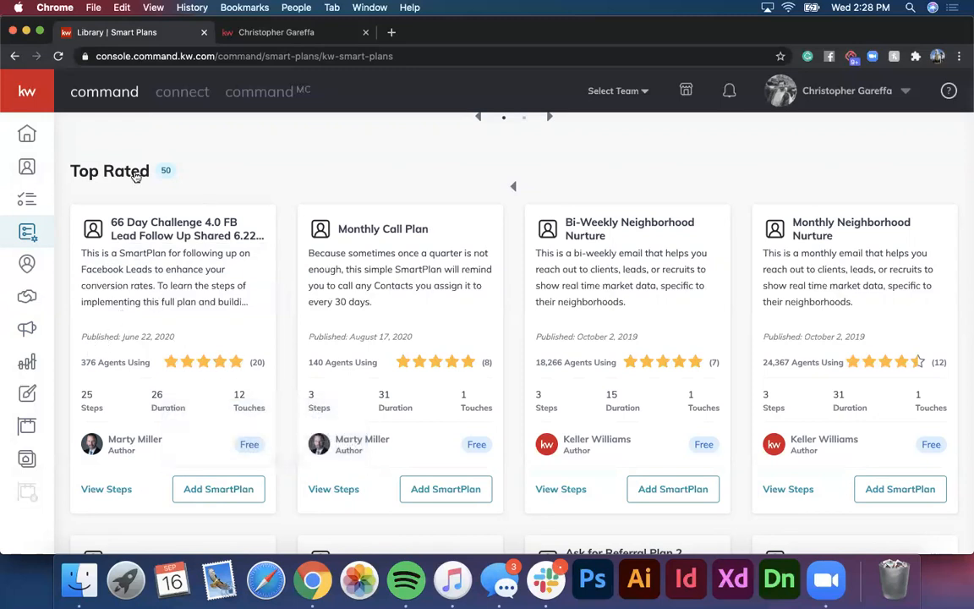
scroll(140, 182, up, 2)
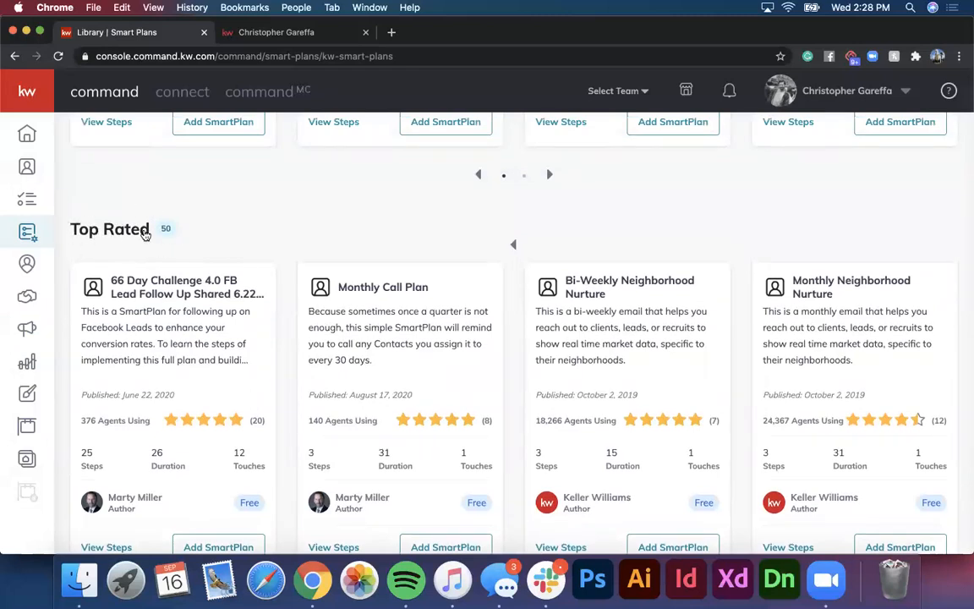
scroll(124, 372, down, 3)
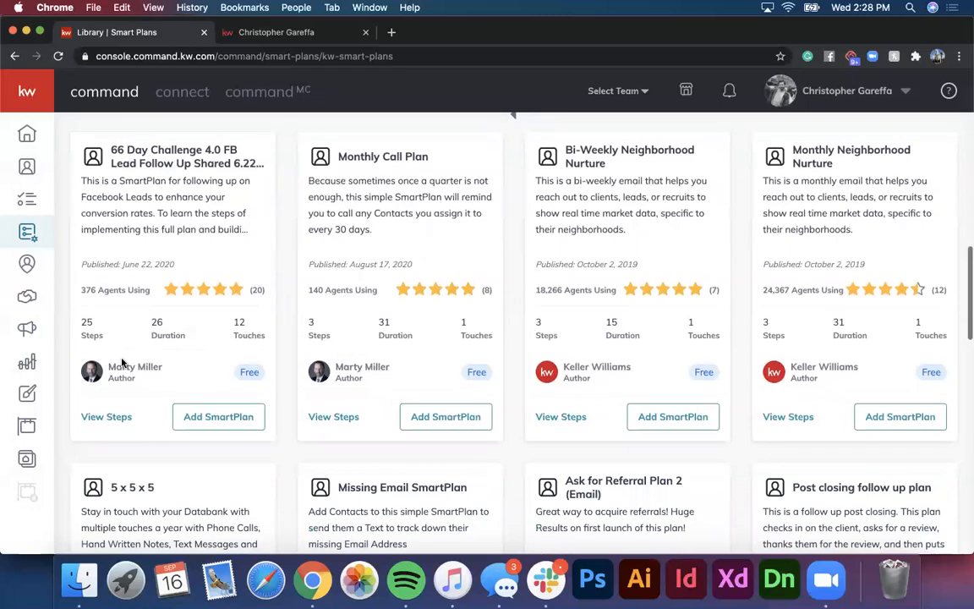
Step: Look through the 66 Day Challenge plan's steps, then close the preview
click(96, 417)
mouse_move(393, 185)
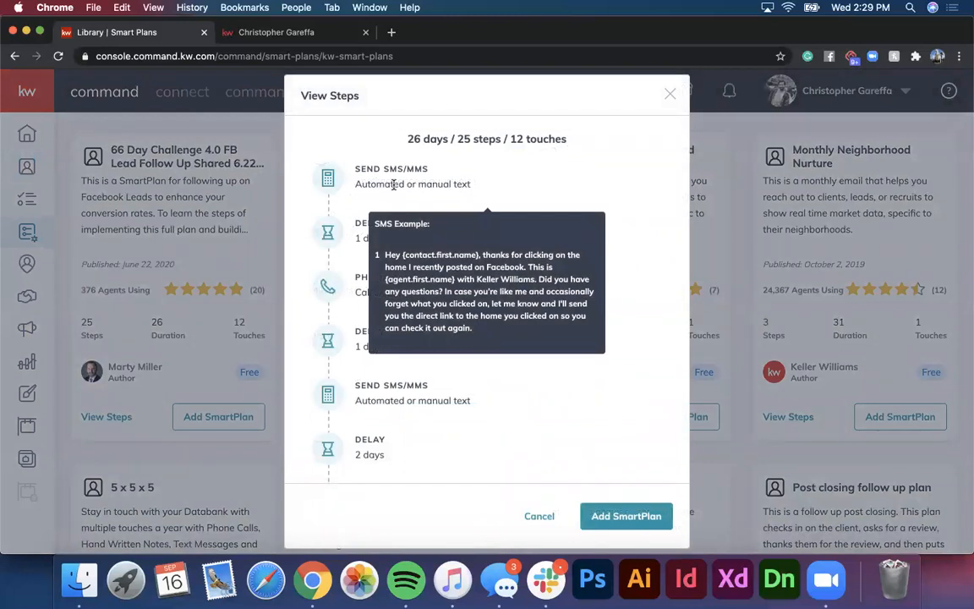
scroll(377, 257, down, 10)
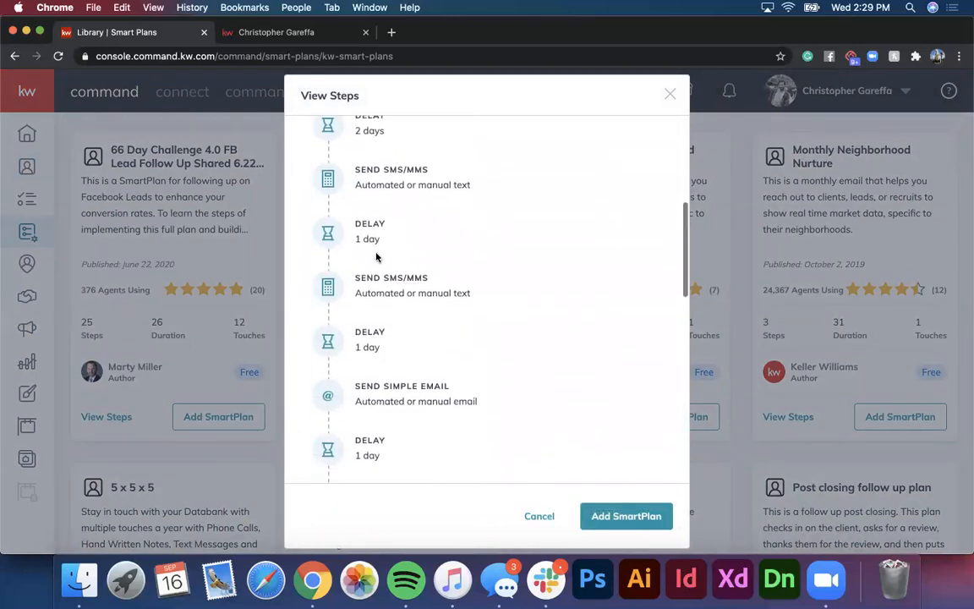
scroll(378, 257, down, 10)
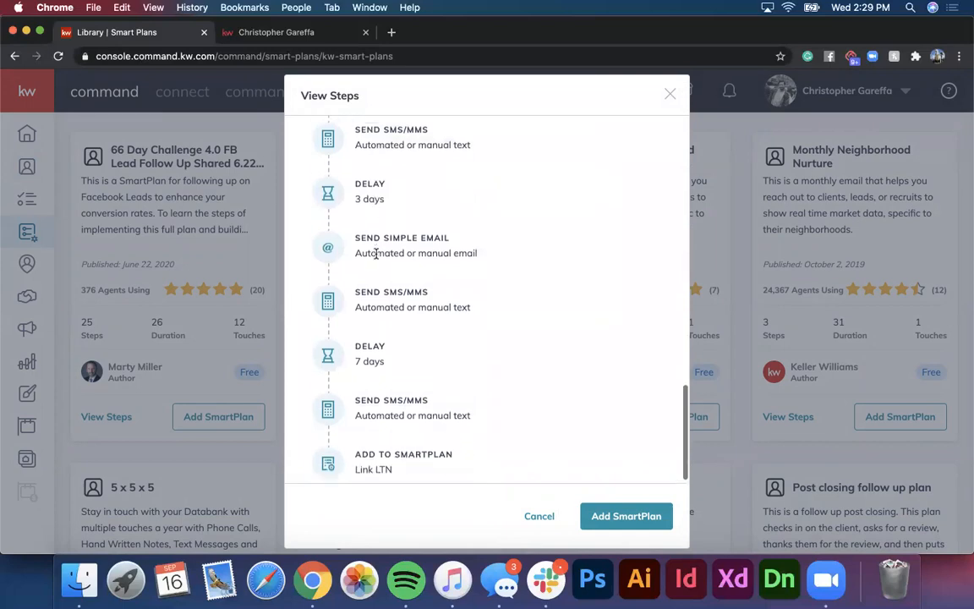
click(669, 94)
scroll(599, 272, down, 3)
scroll(600, 272, up, 15)
click(234, 199)
text(facebook)
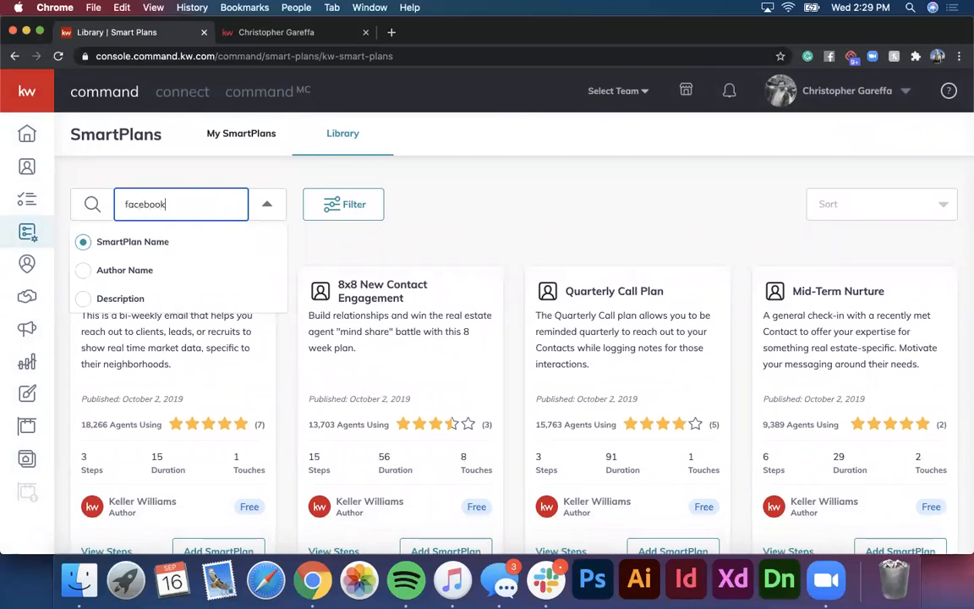
key(Return)
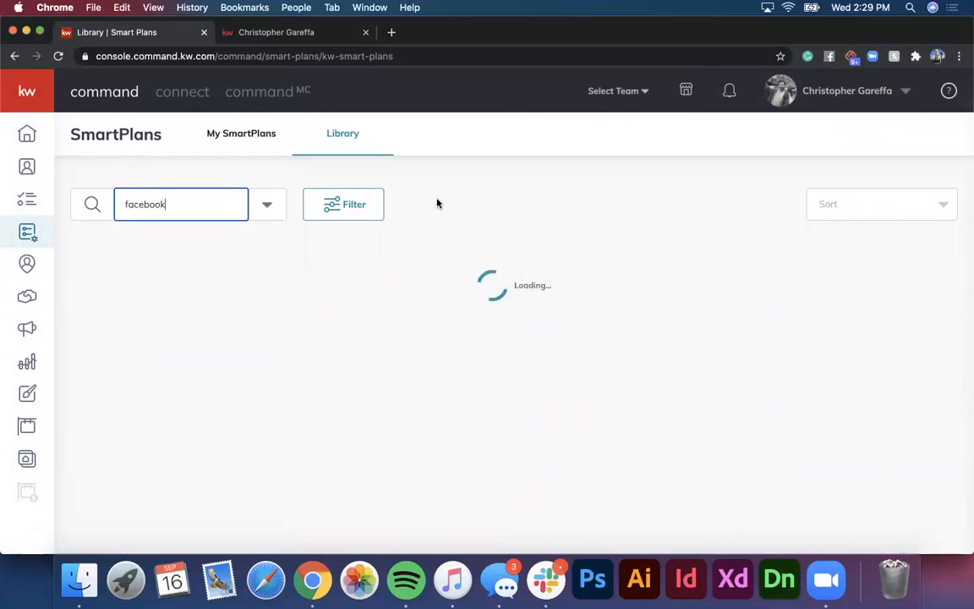
scroll(372, 287, down, 5)
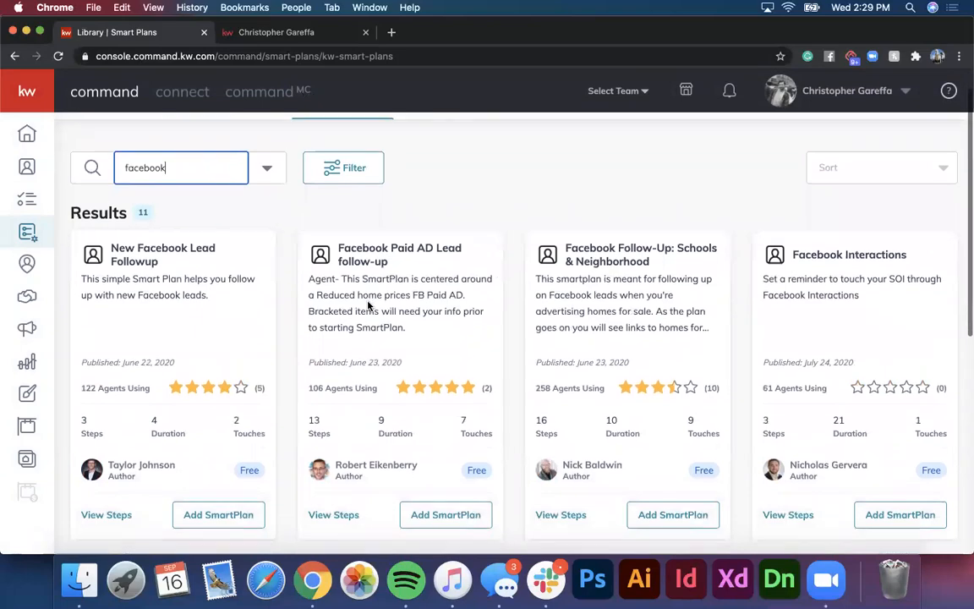
scroll(369, 306, down, 6)
scroll(369, 306, up, 3)
scroll(369, 306, up, 7)
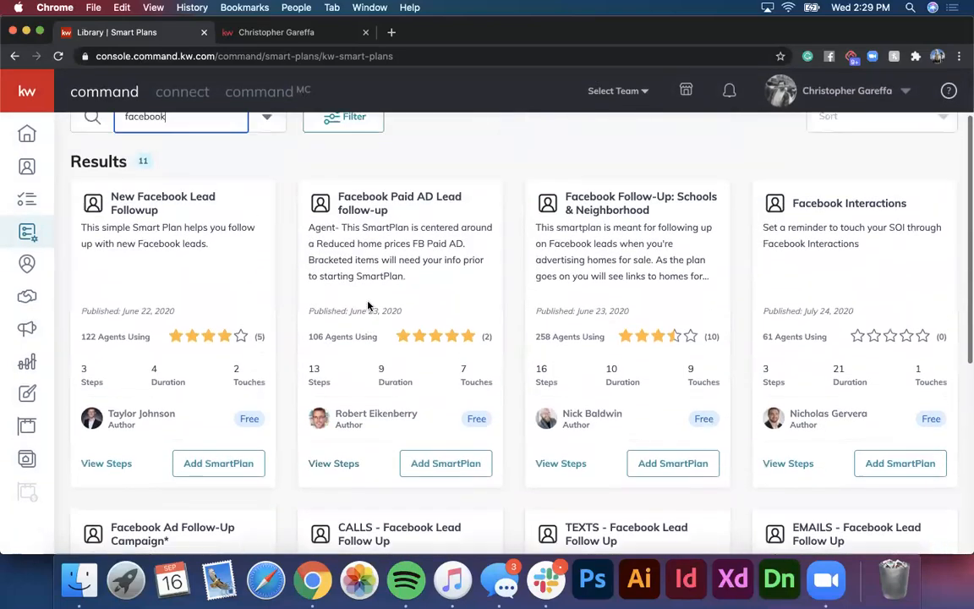
scroll(369, 303, down, 1)
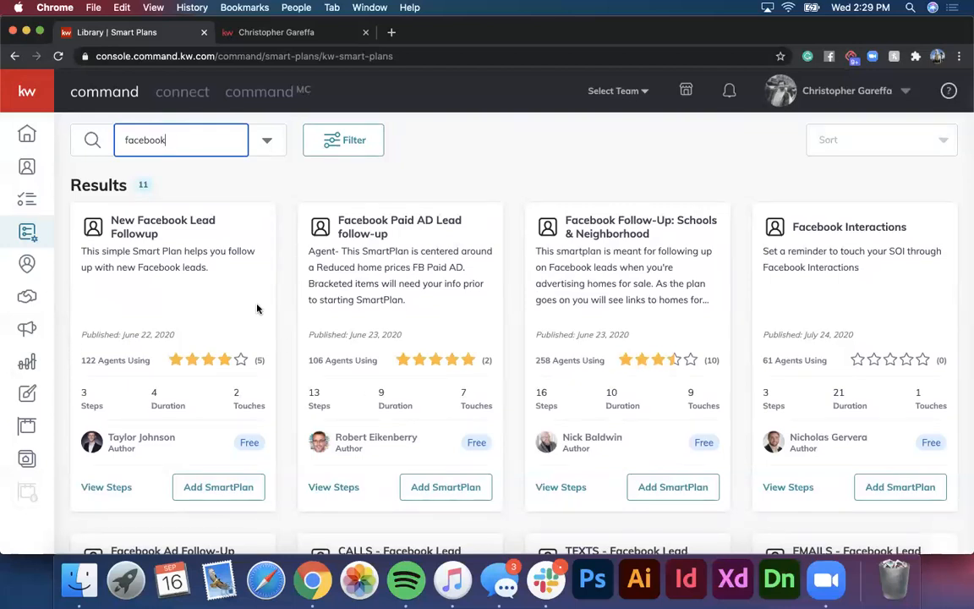
scroll(258, 308, down, 3)
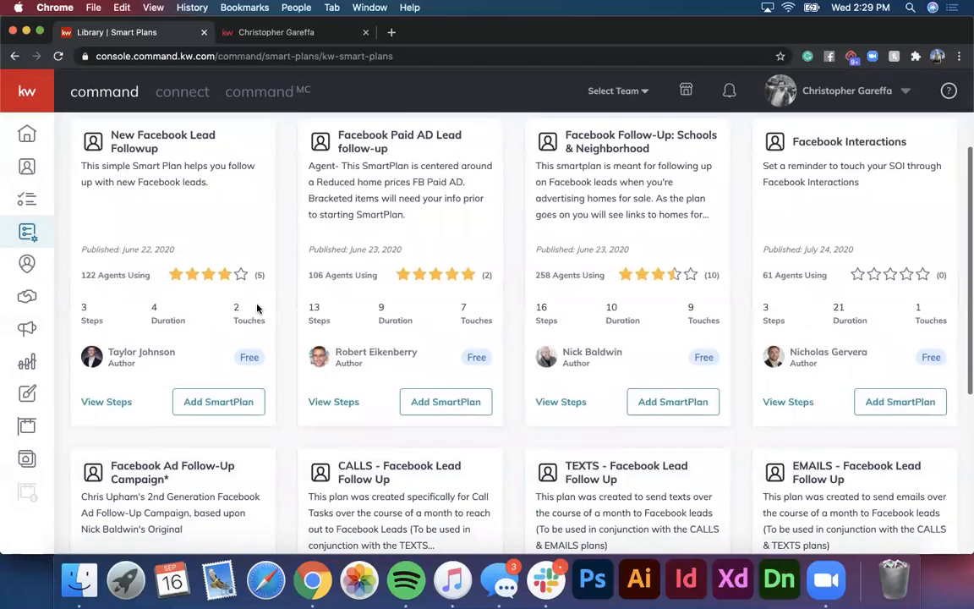
scroll(258, 309, up, 1)
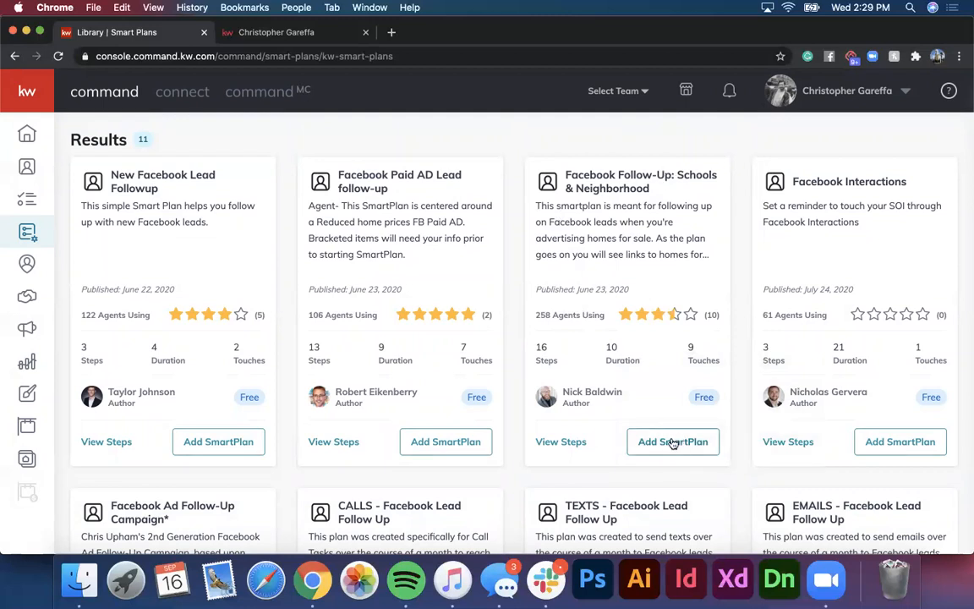
scroll(546, 355, down, 5)
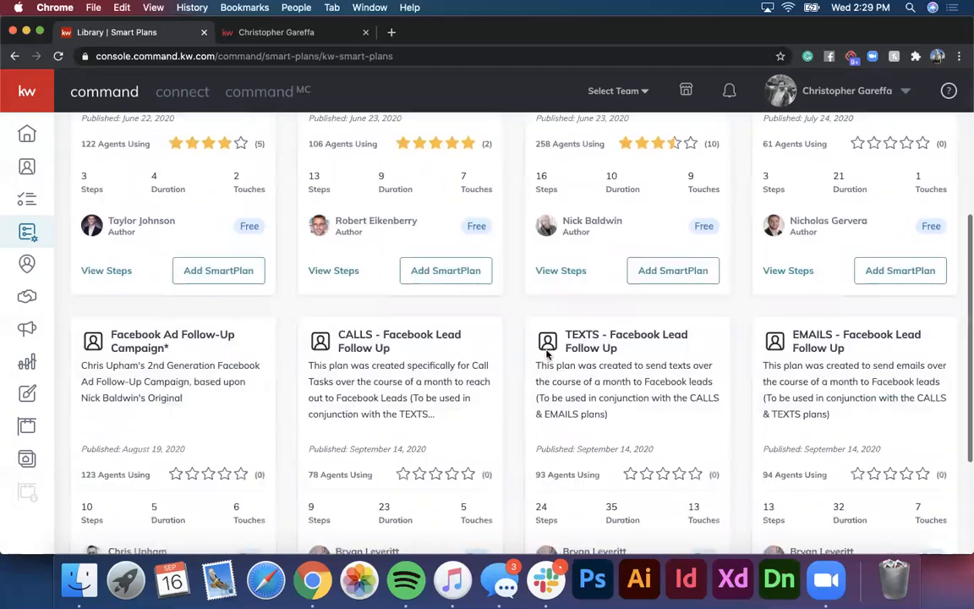
scroll(492, 459, up, 5)
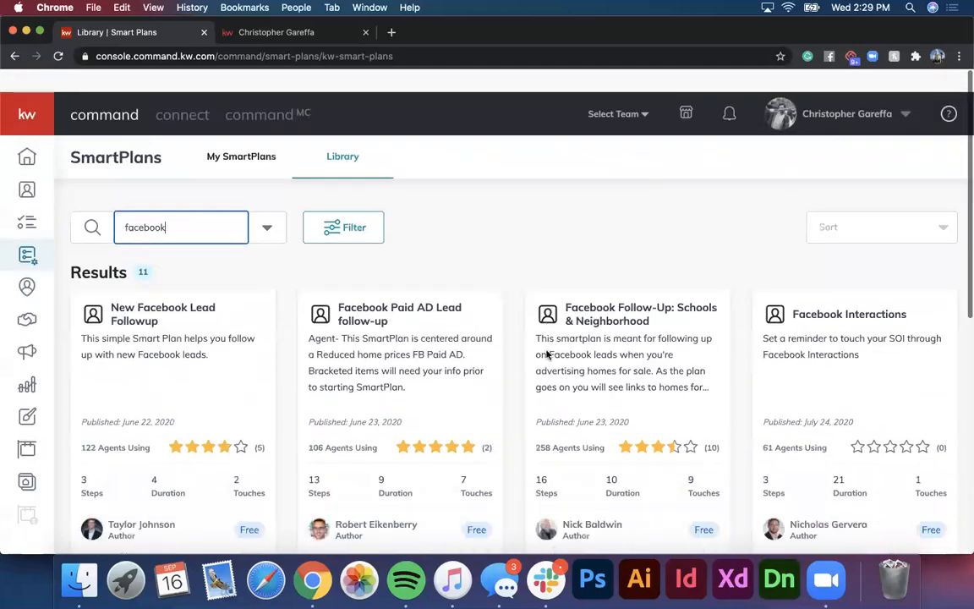
double_click(205, 204)
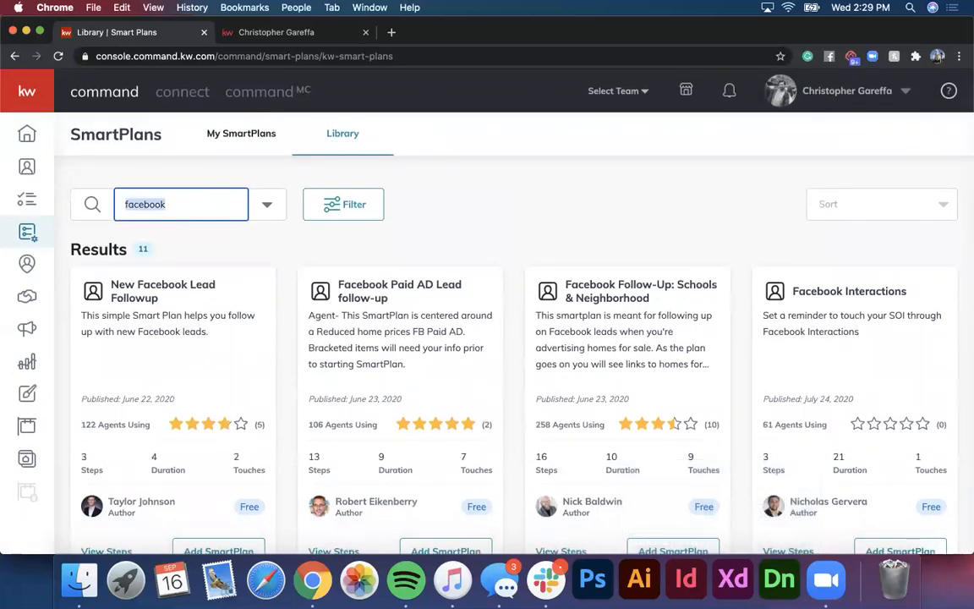
key(BackSpace)
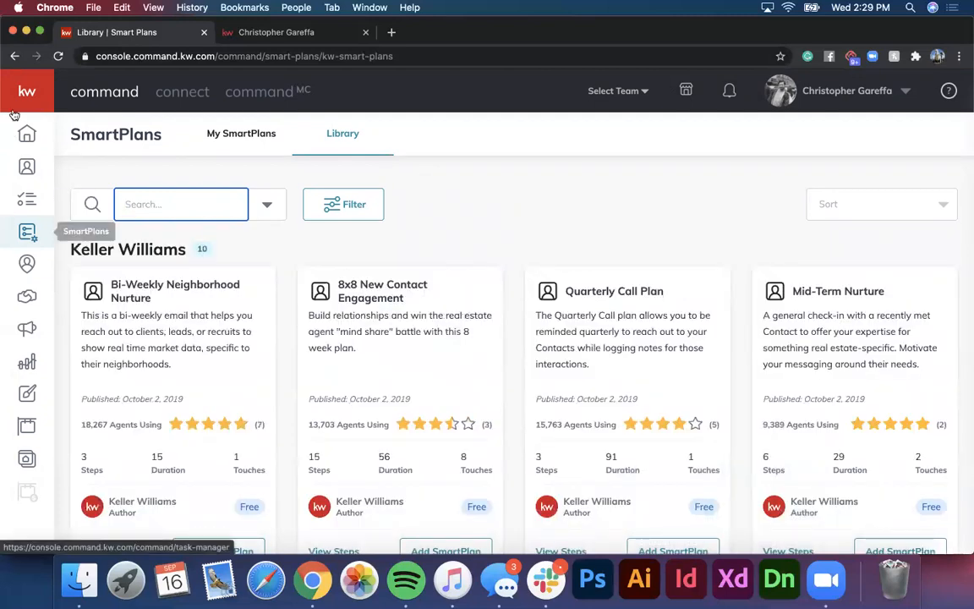
Step: Show the Emails tab under Campaigns and close the remaining email sends banner
mouse_move(44, 272)
click(72, 332)
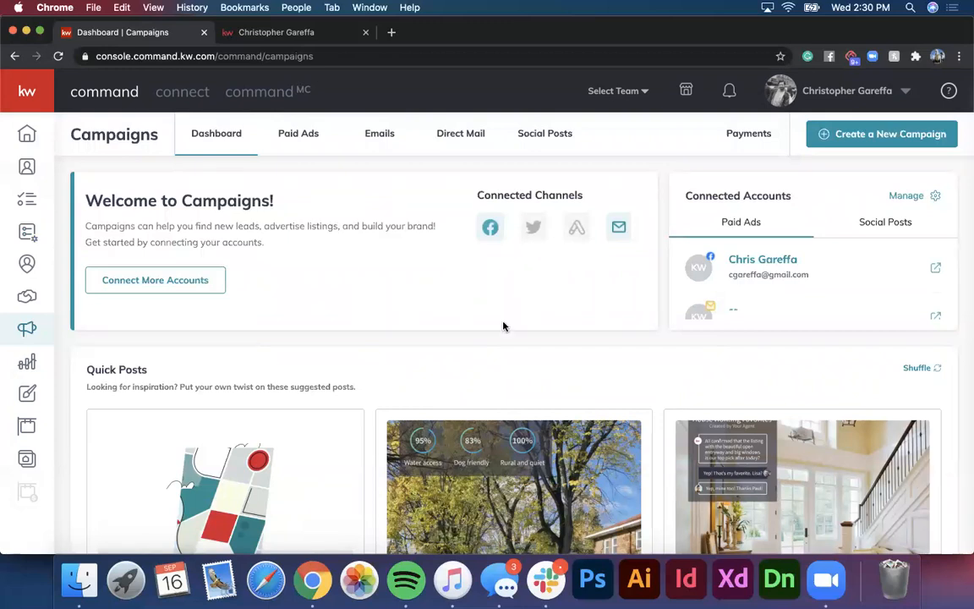
click(382, 135)
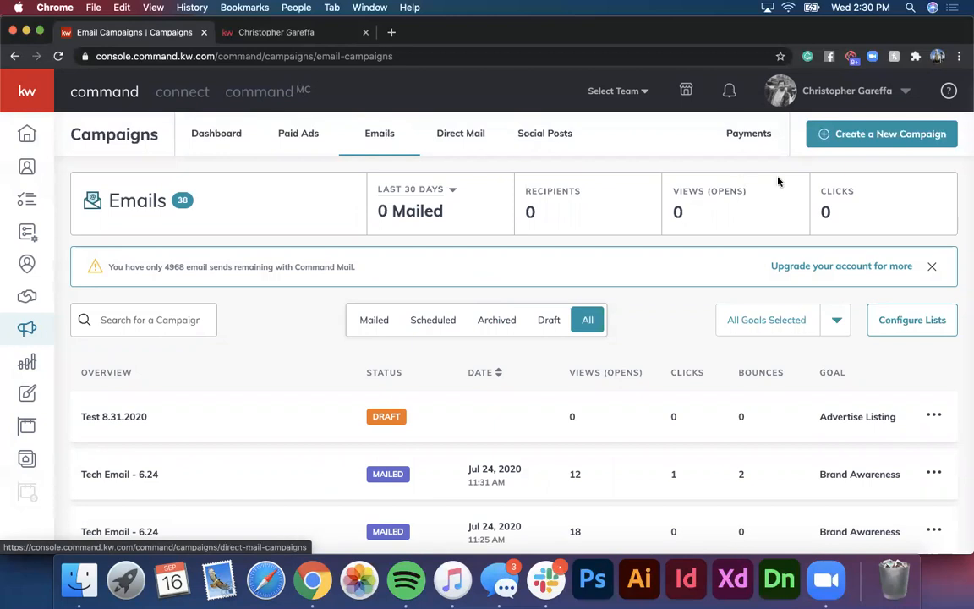
click(930, 269)
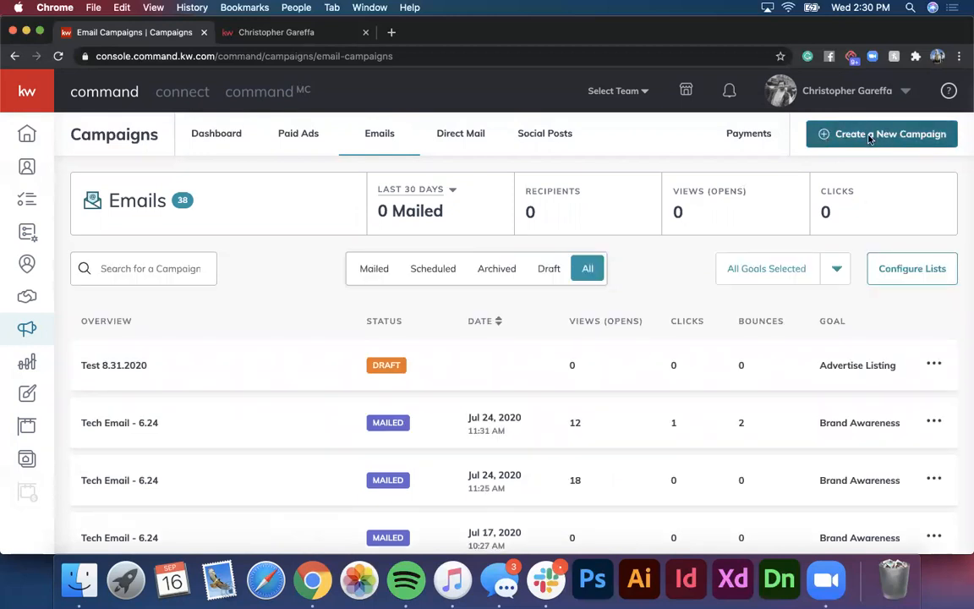
Step: Create an Email-type campaign named 'Test Email 9.16' with the Advertise Listing goal
click(871, 137)
click(475, 377)
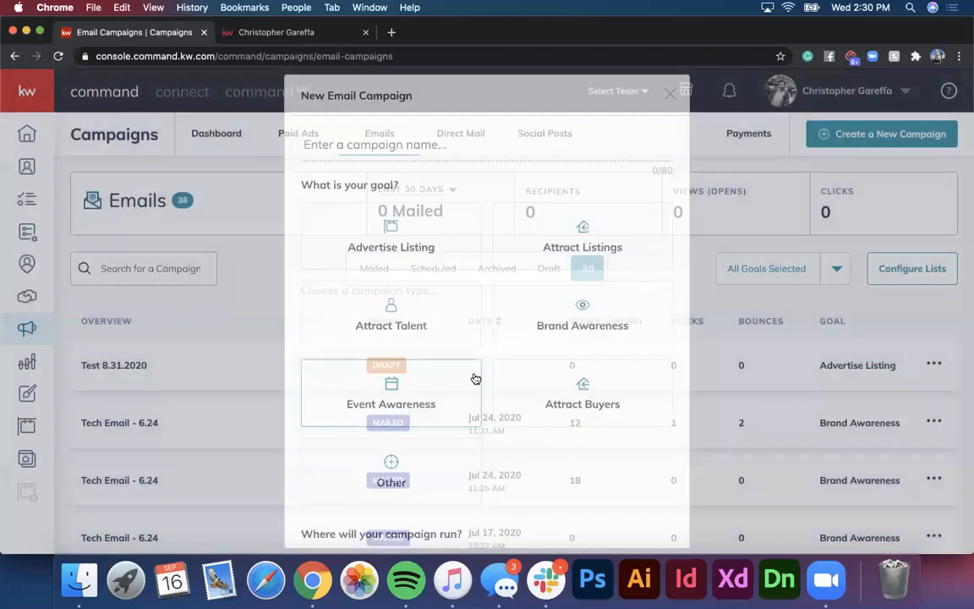
click(404, 144)
text(T)
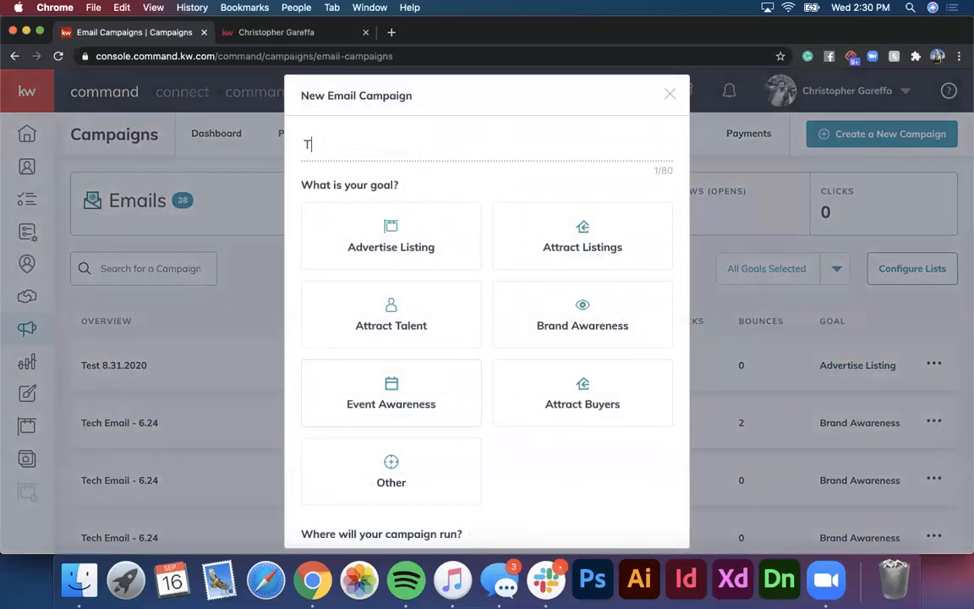
text(est Email 9.16)
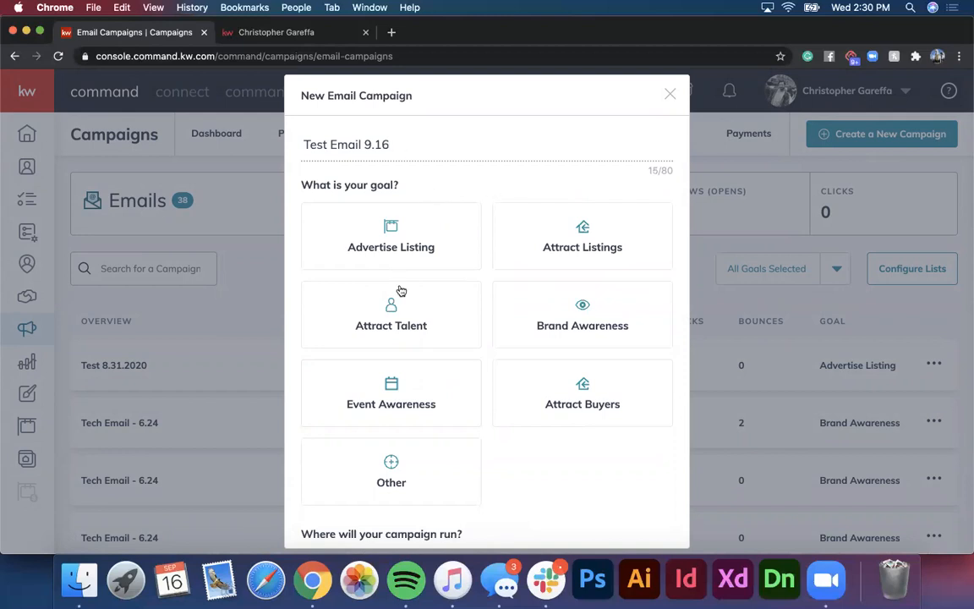
click(423, 244)
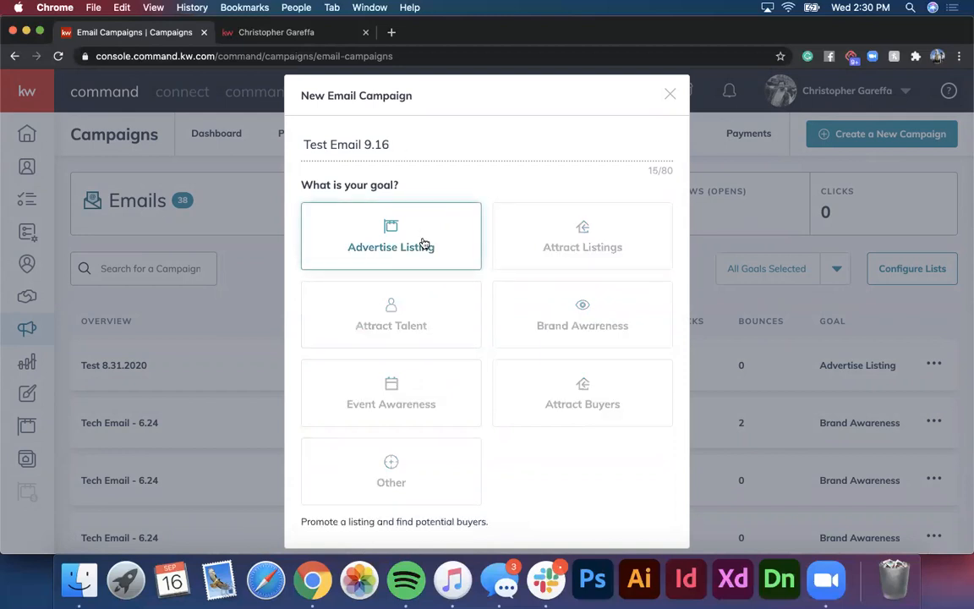
scroll(420, 241, down, 3)
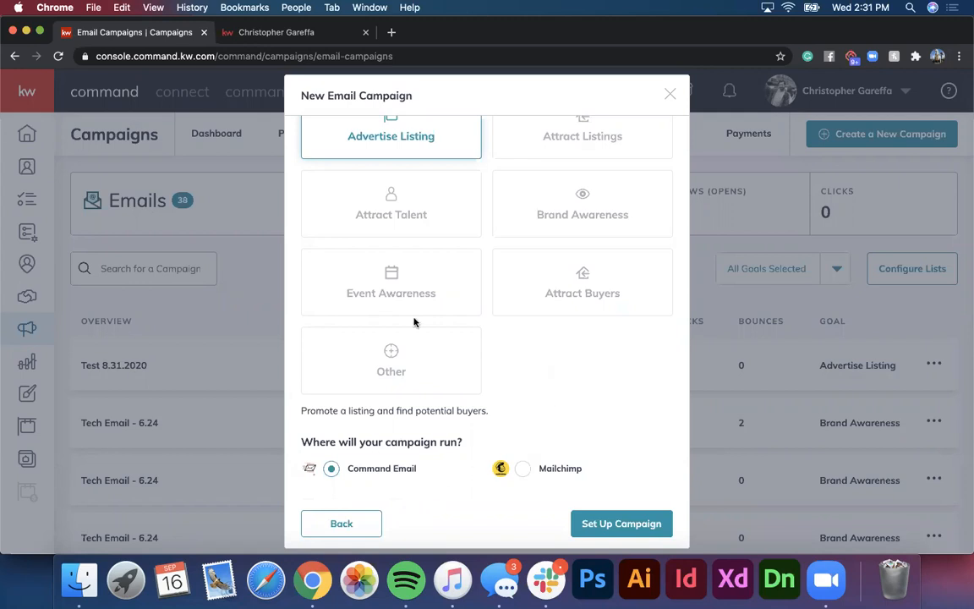
Step: Set up the Advertise Listing campaign to run on Command Email
scroll(403, 355, down, 1)
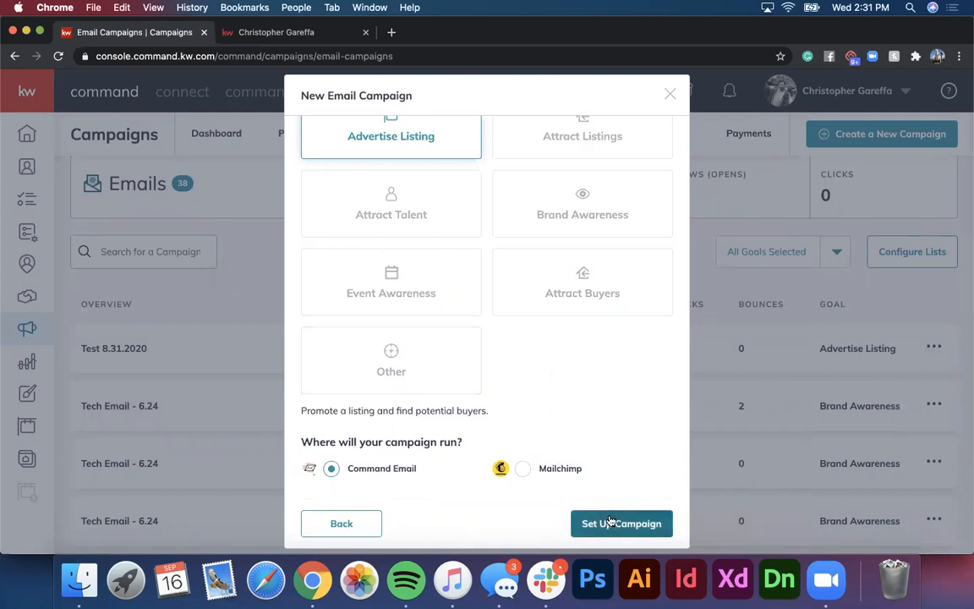
click(610, 521)
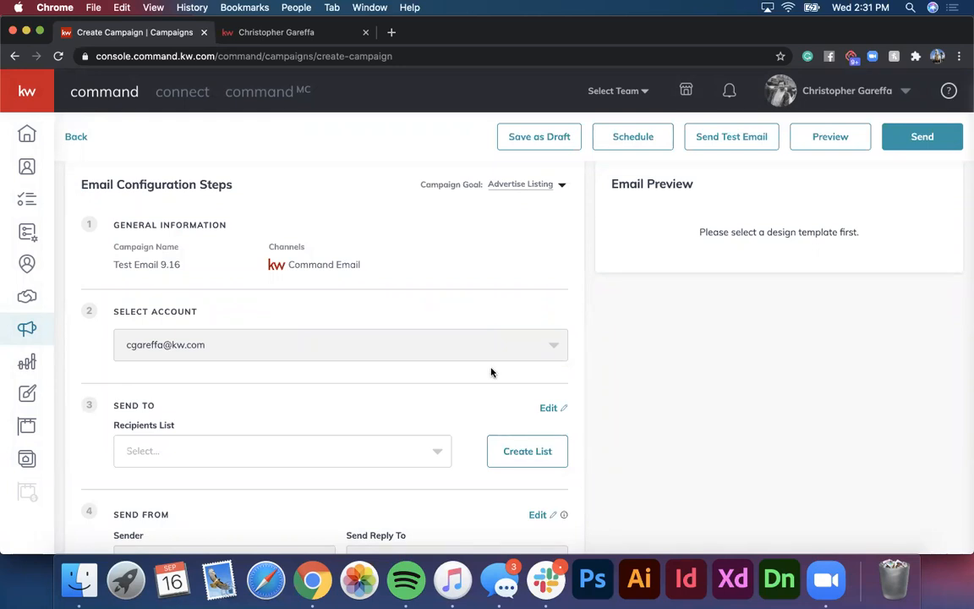
Step: Choose the Sphere list as the email's recipients list under Send To
scroll(492, 372, up, 1)
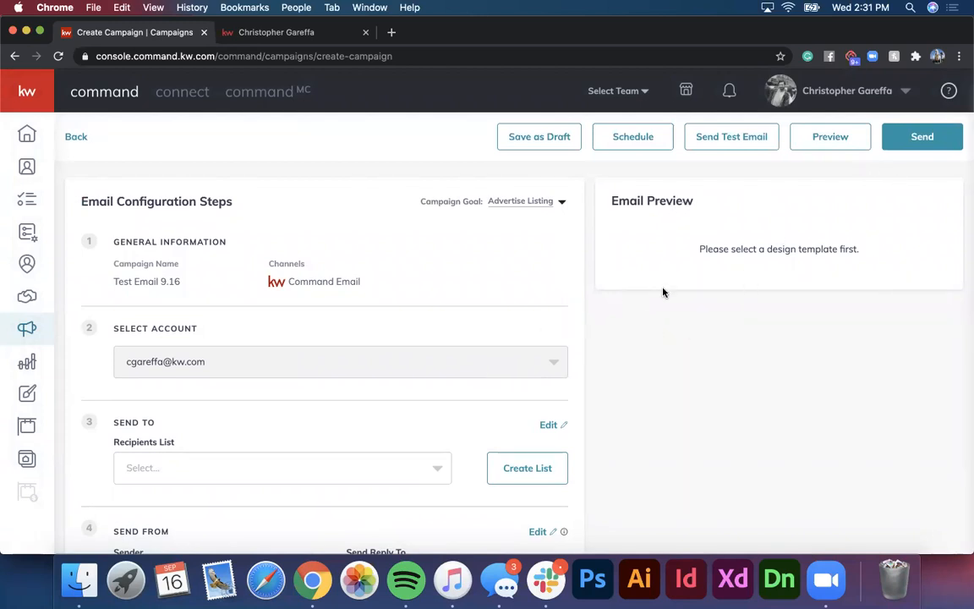
scroll(298, 256, down, 3)
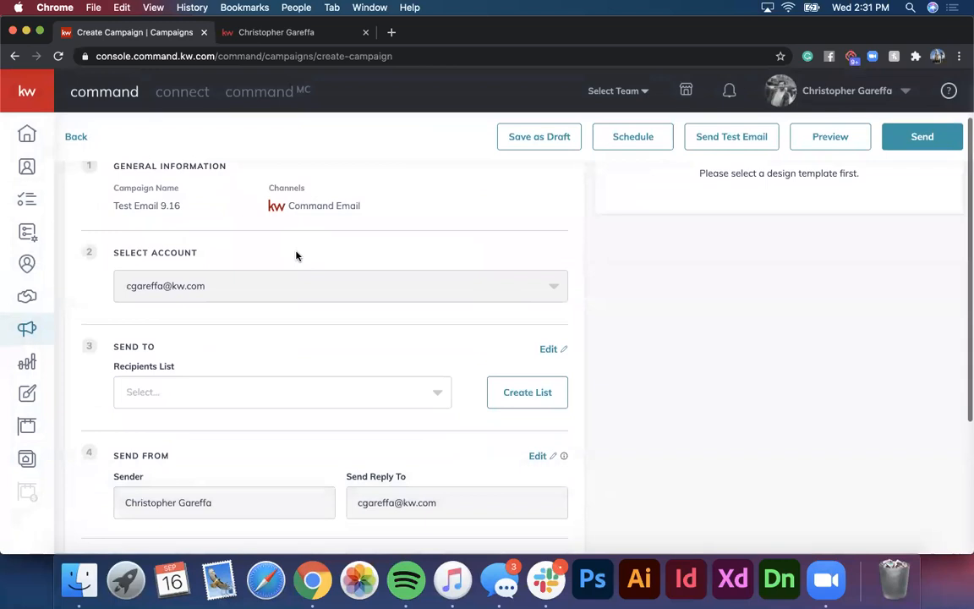
scroll(296, 257, up, 3)
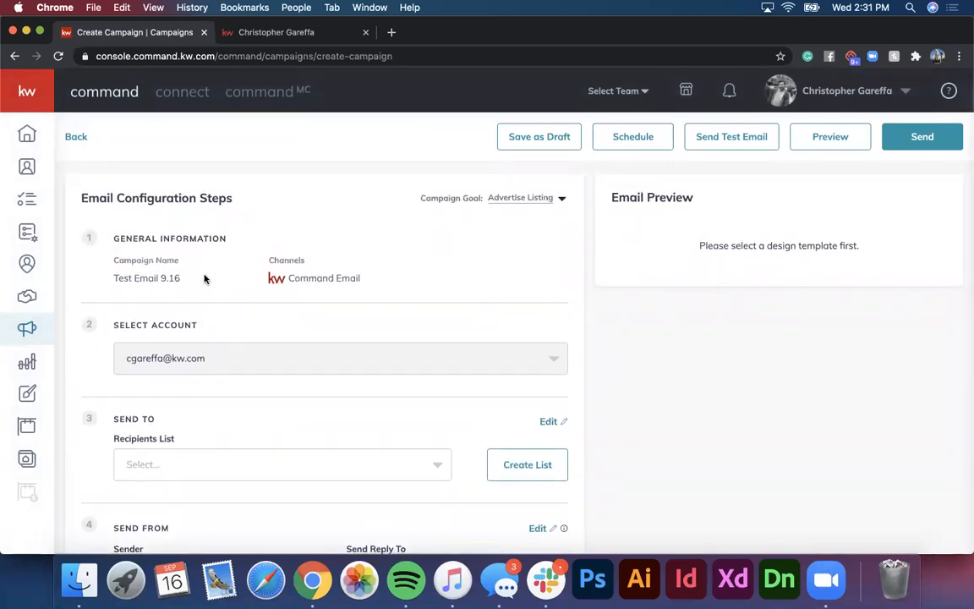
scroll(205, 276, down, 2)
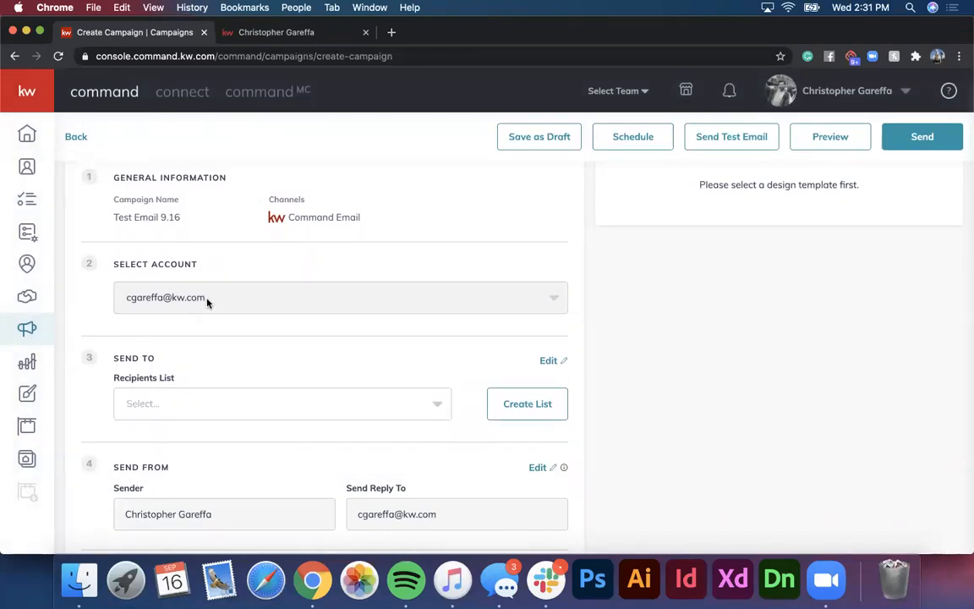
scroll(207, 303, down, 4)
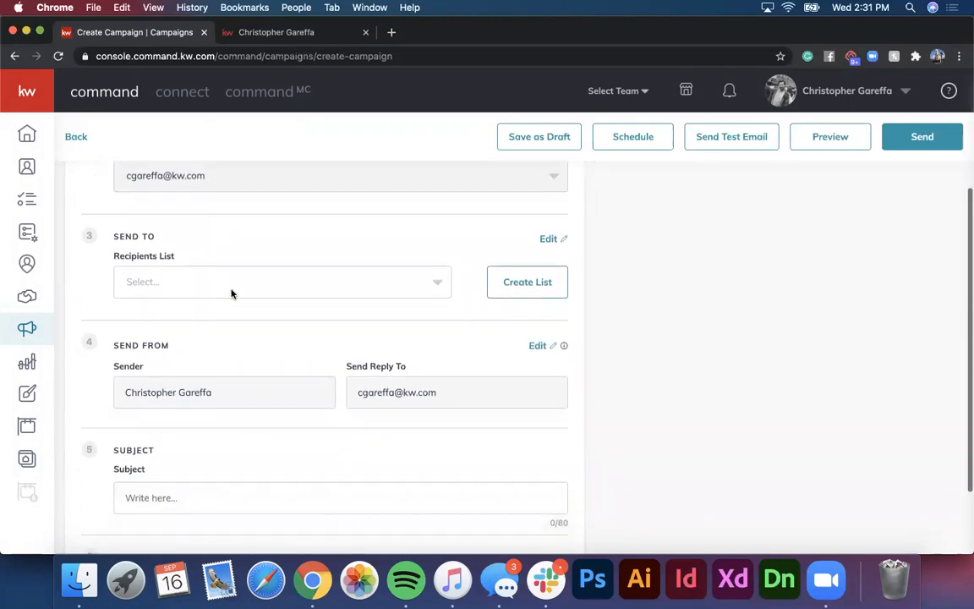
click(268, 281)
scroll(237, 420, down, 5)
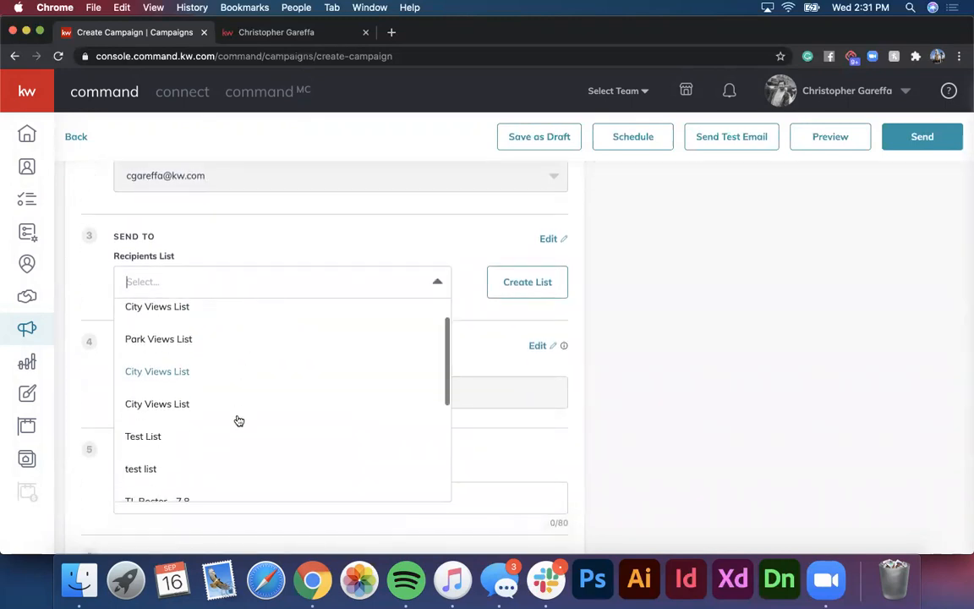
scroll(239, 420, down, 2)
scroll(239, 420, up, 8)
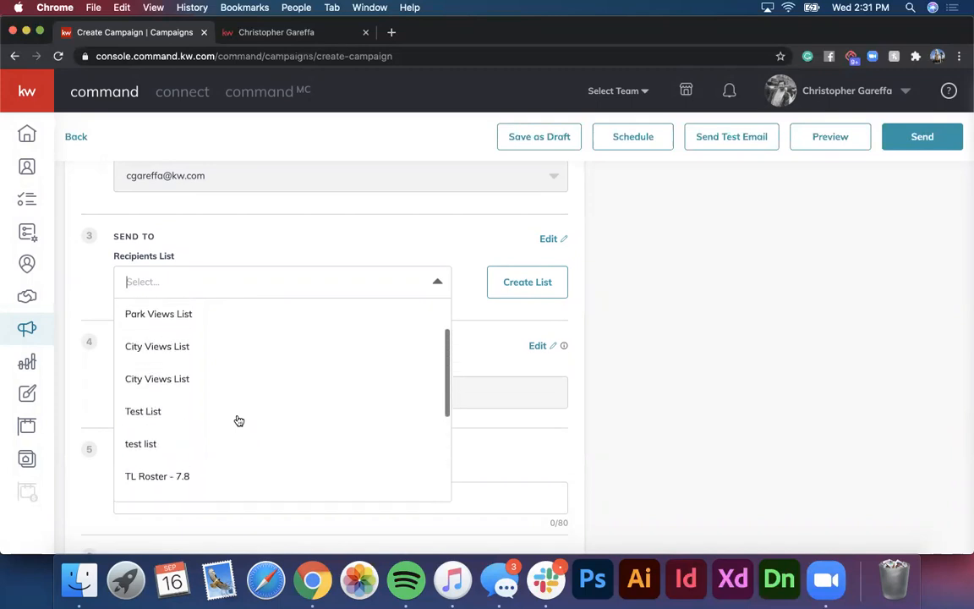
scroll(239, 420, down, 8)
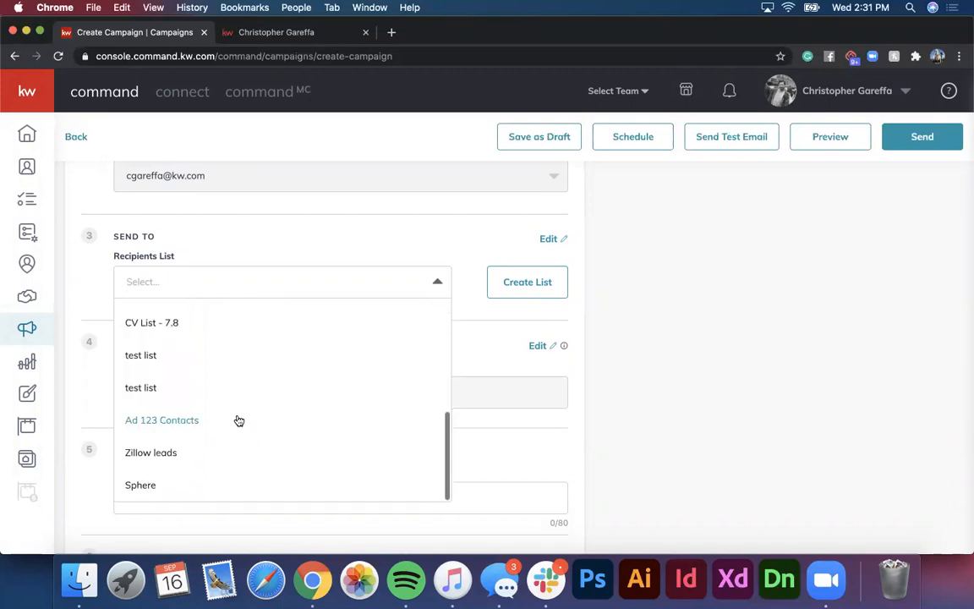
click(142, 486)
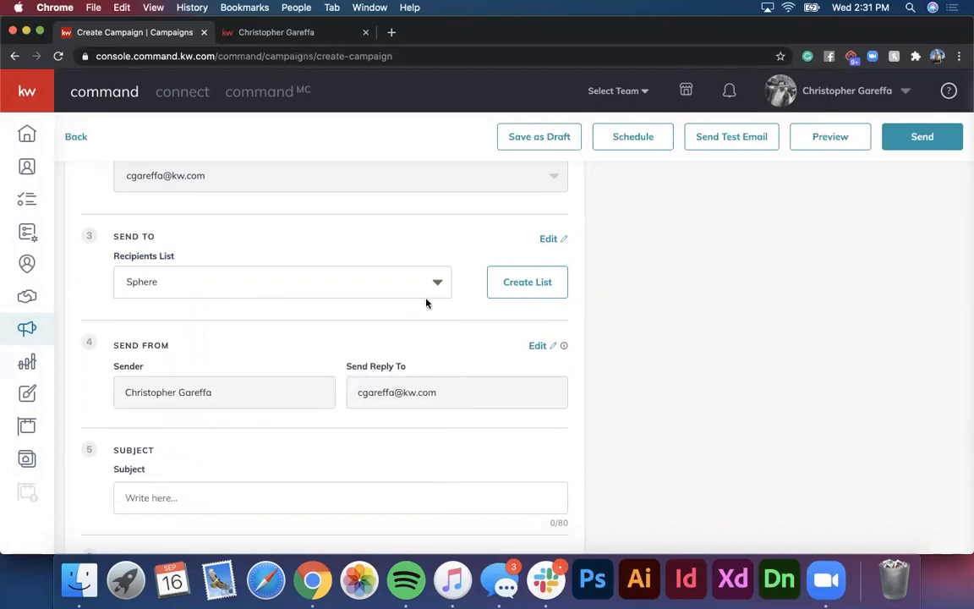
click(186, 281)
scroll(180, 397, up, 8)
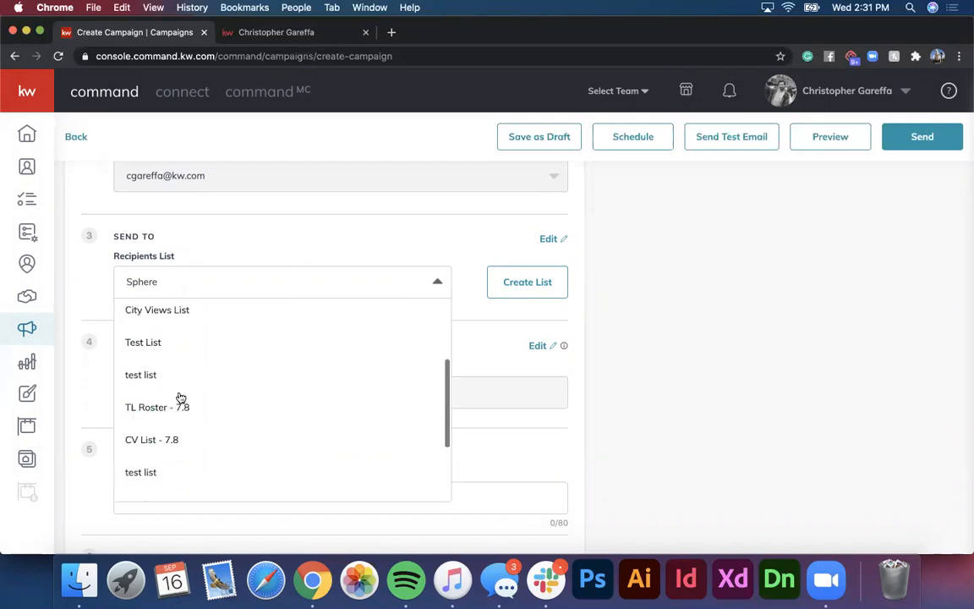
click(321, 252)
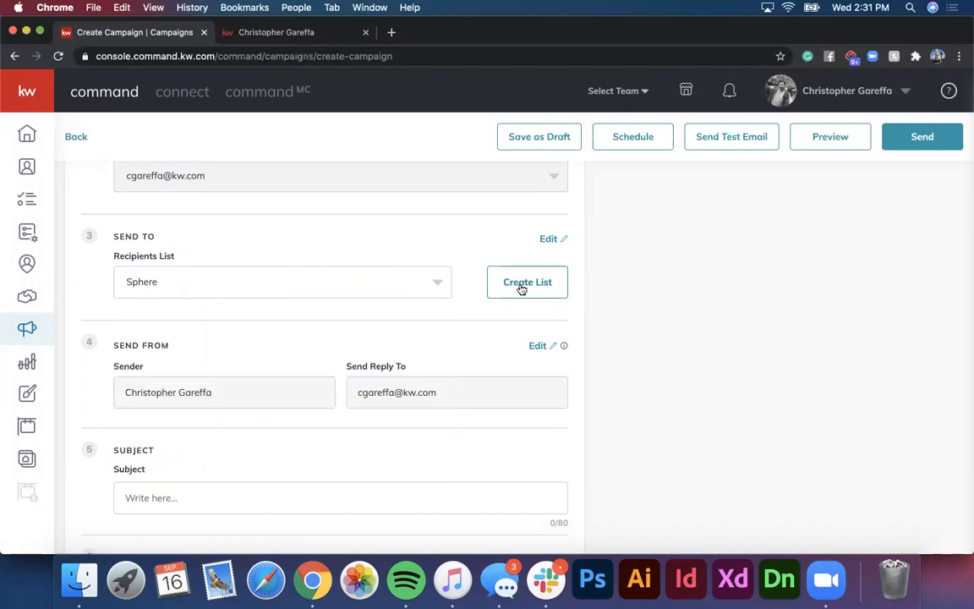
Step: Start a new contact list named 'Test List - 9.16' and browse all the contact tags
click(522, 283)
click(412, 150)
text(Test List - 9.16)
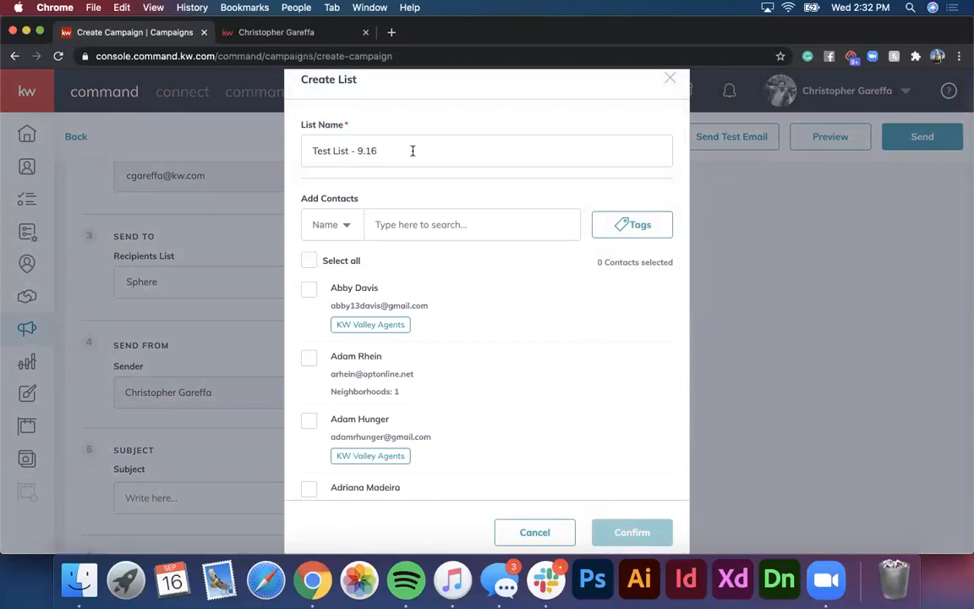
click(623, 224)
scroll(575, 369, down, 5)
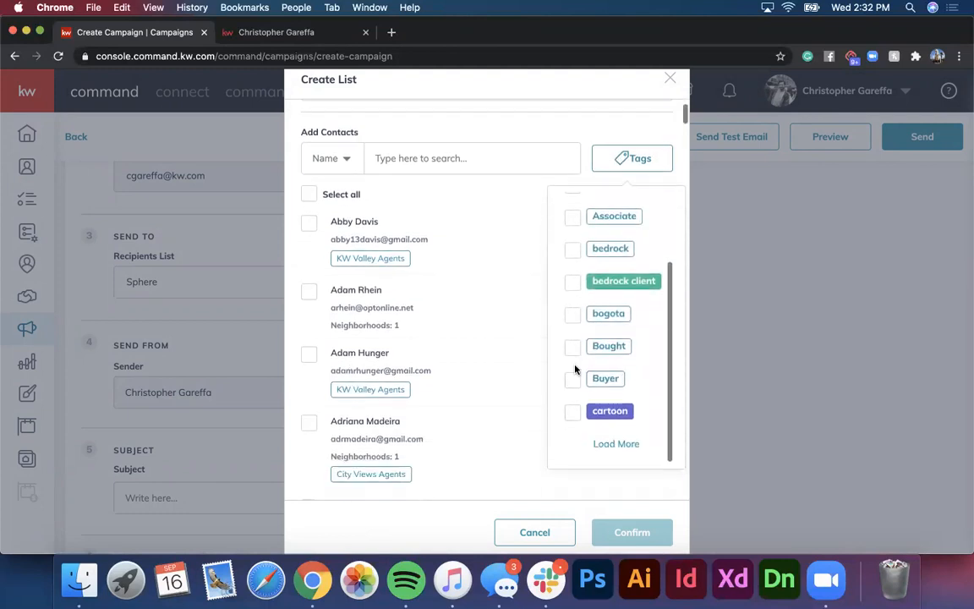
click(617, 444)
scroll(615, 328, down, 3)
click(609, 444)
scroll(620, 369, down, 5)
click(610, 442)
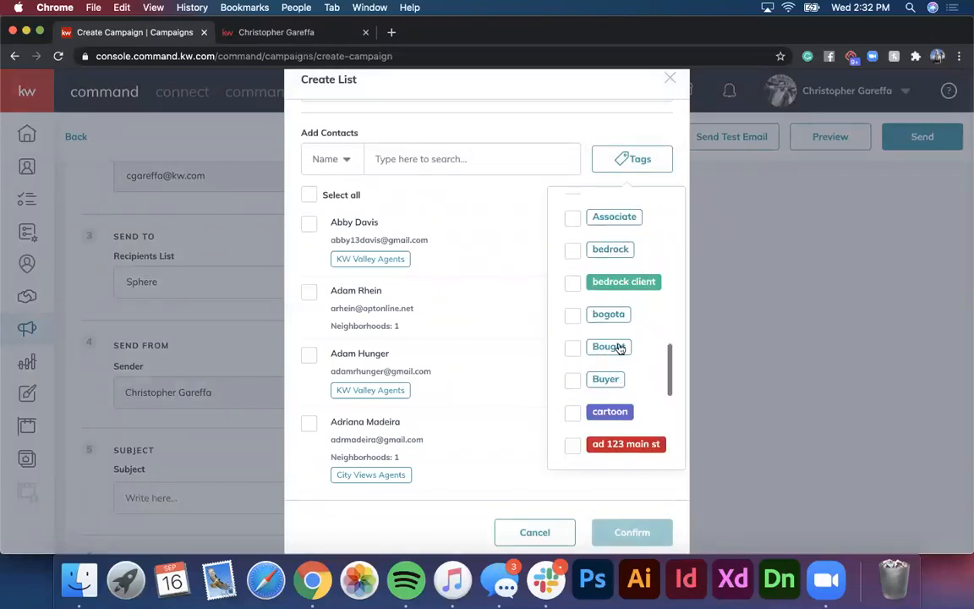
click(617, 445)
click(615, 444)
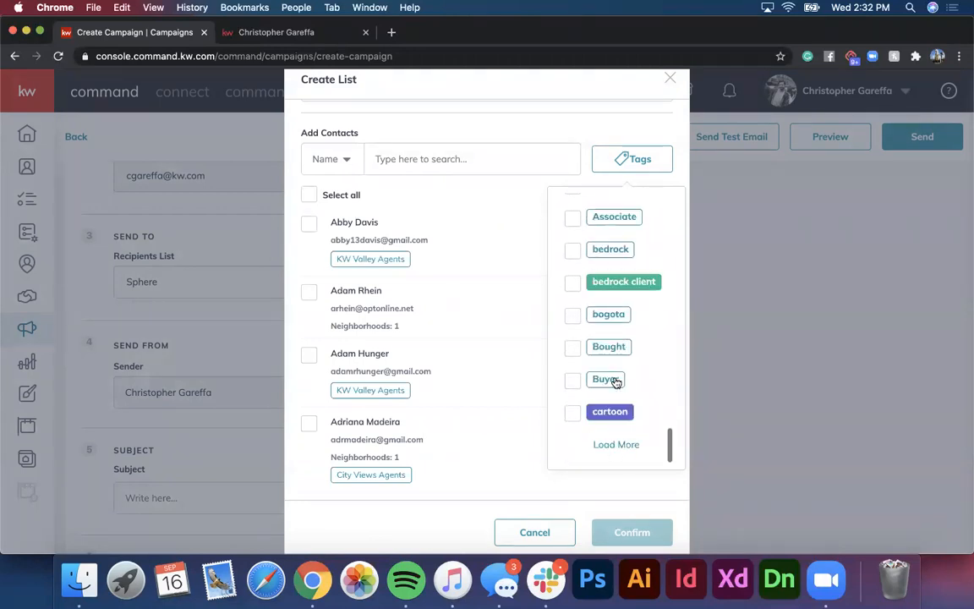
click(619, 444)
click(616, 445)
scroll(614, 419, down, 2)
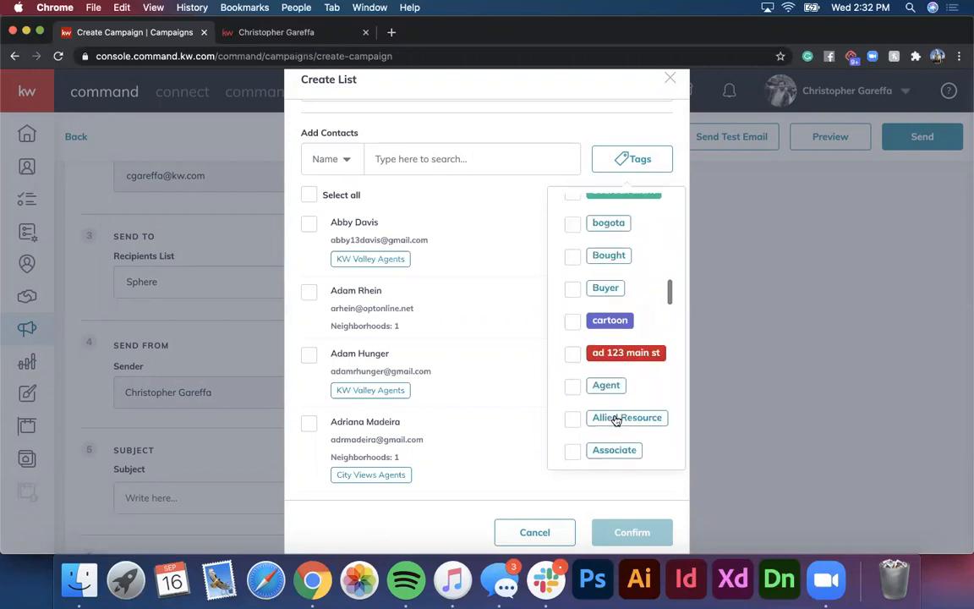
click(627, 158)
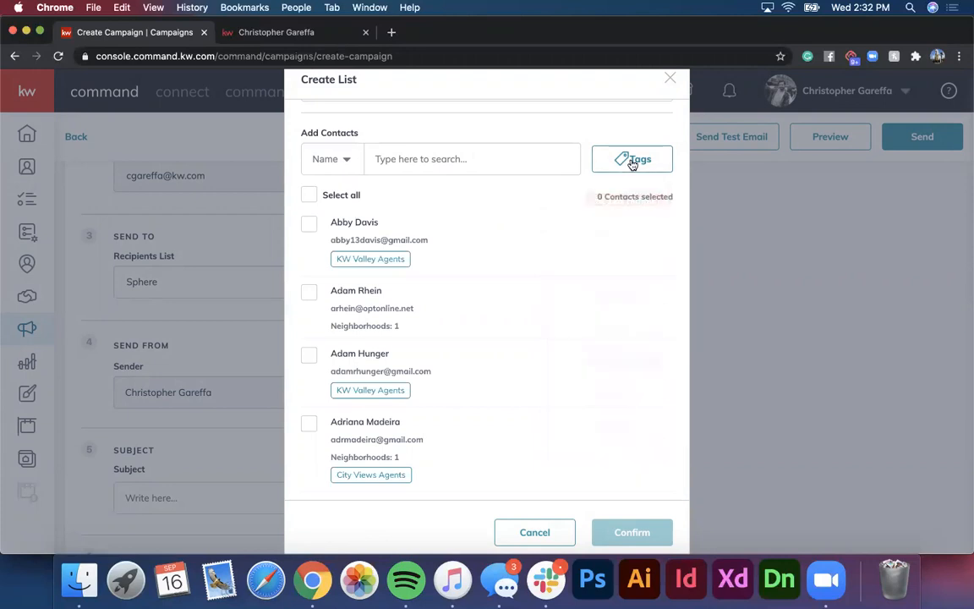
Step: Add eight contacts to the new list and confirm it
click(311, 228)
click(309, 357)
scroll(309, 368, down, 6)
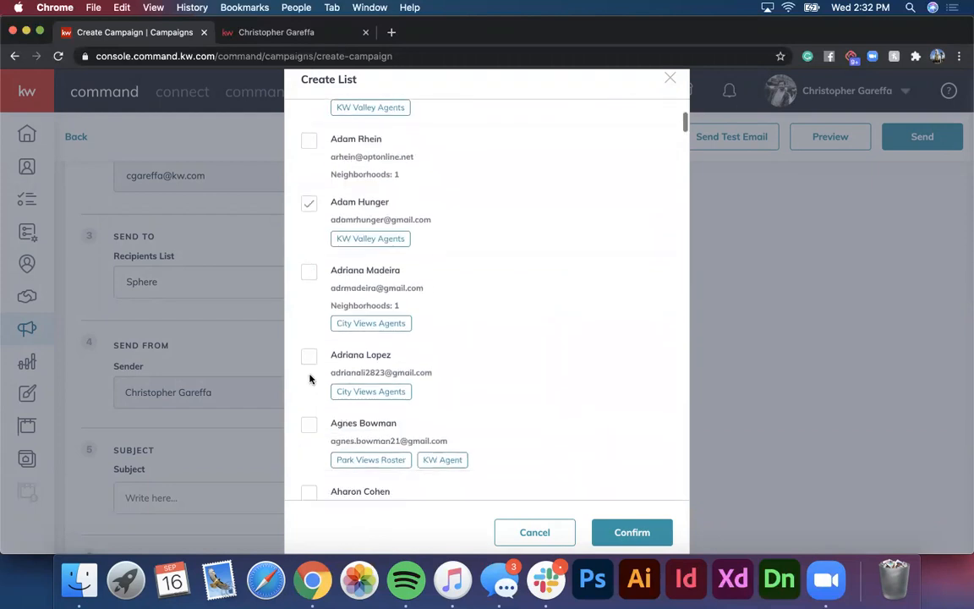
scroll(309, 379, down, 4)
scroll(310, 379, up, 5)
scroll(310, 378, down, 7)
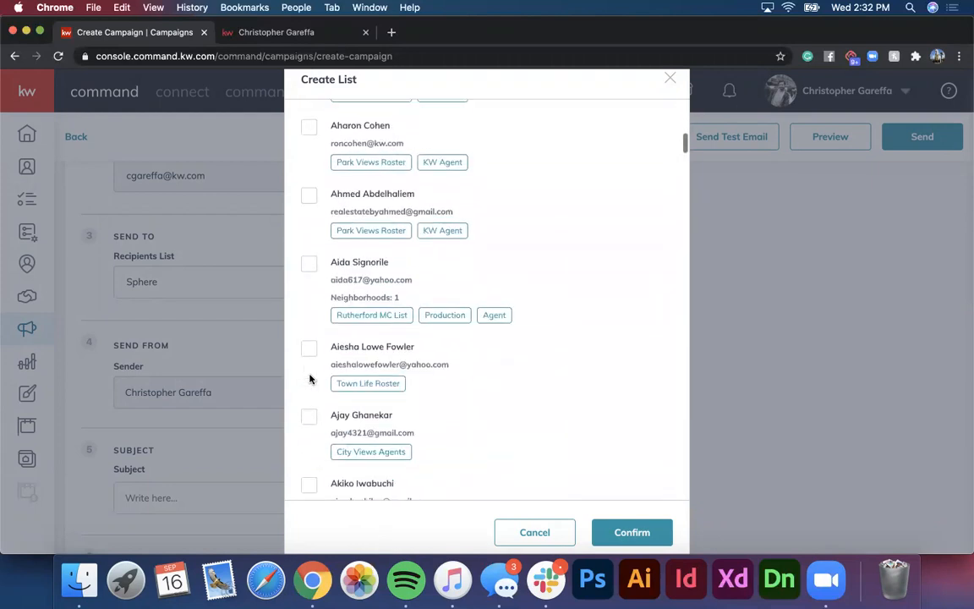
click(310, 345)
scroll(308, 359, down, 1)
click(307, 359)
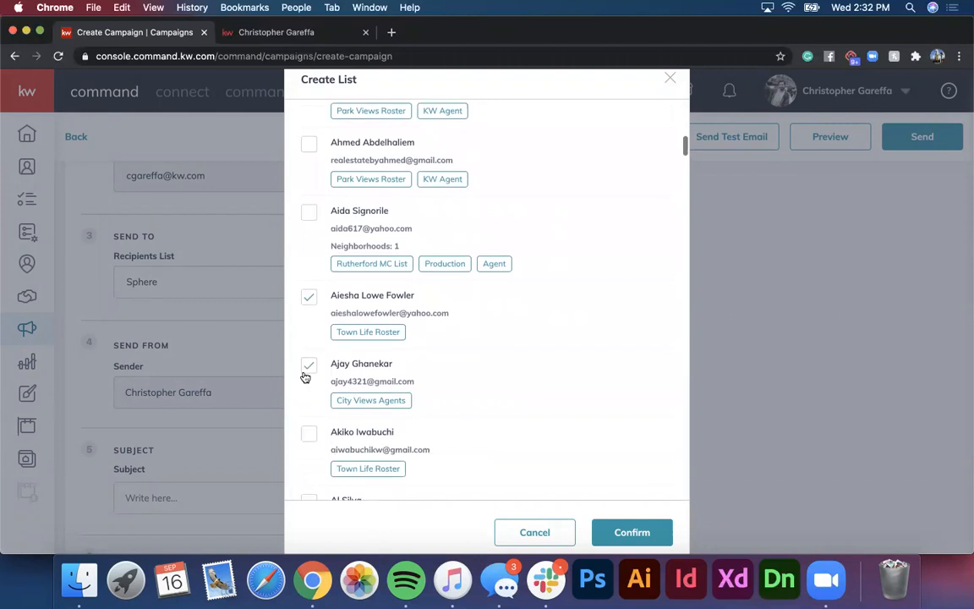
scroll(306, 378, down, 3)
click(309, 308)
click(308, 380)
click(308, 445)
scroll(338, 444, down, 3)
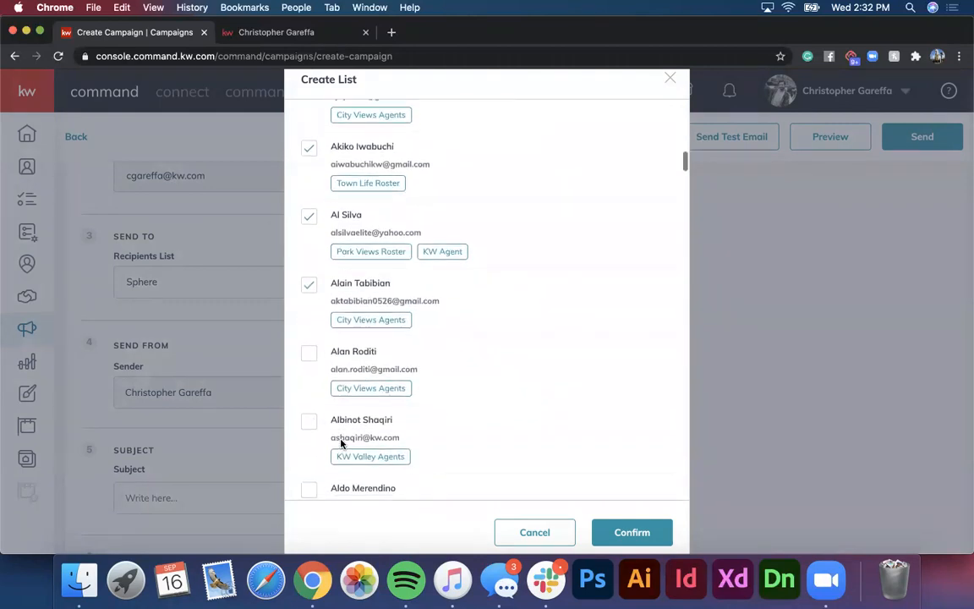
click(308, 351)
scroll(485, 392, up, 15)
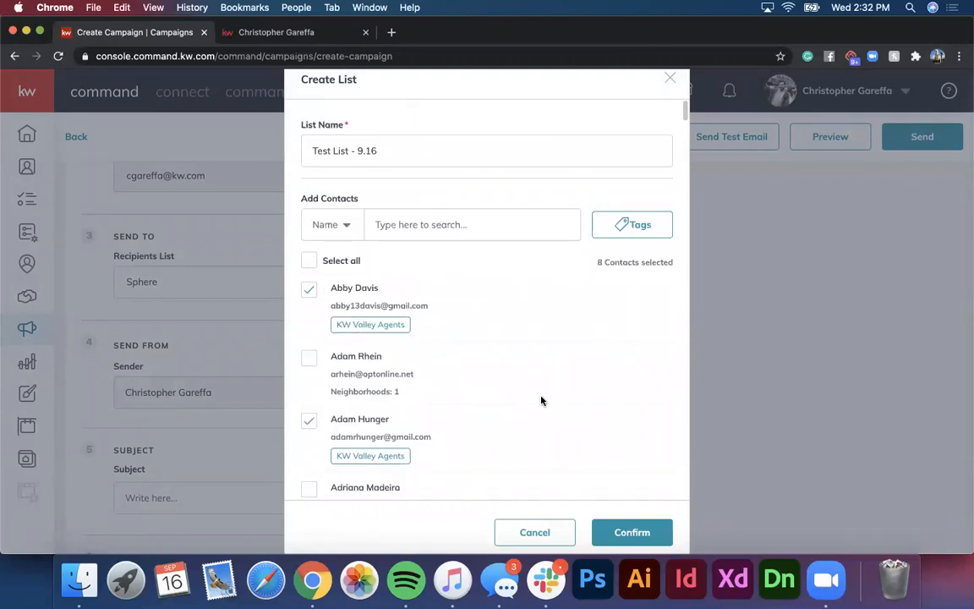
click(652, 533)
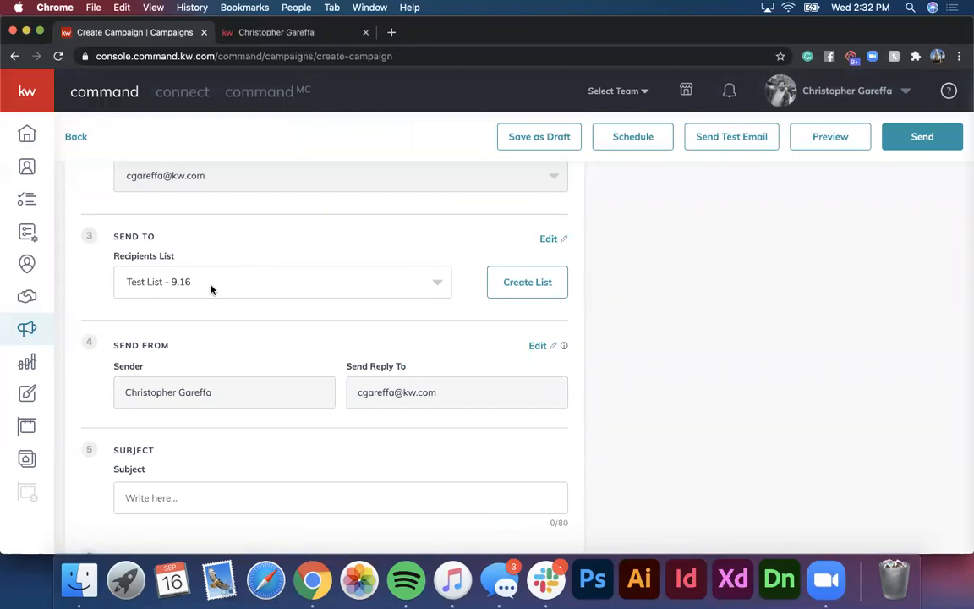
Step: Switch the recipients list to Test List - 9.16 and review the sender details
click(337, 282)
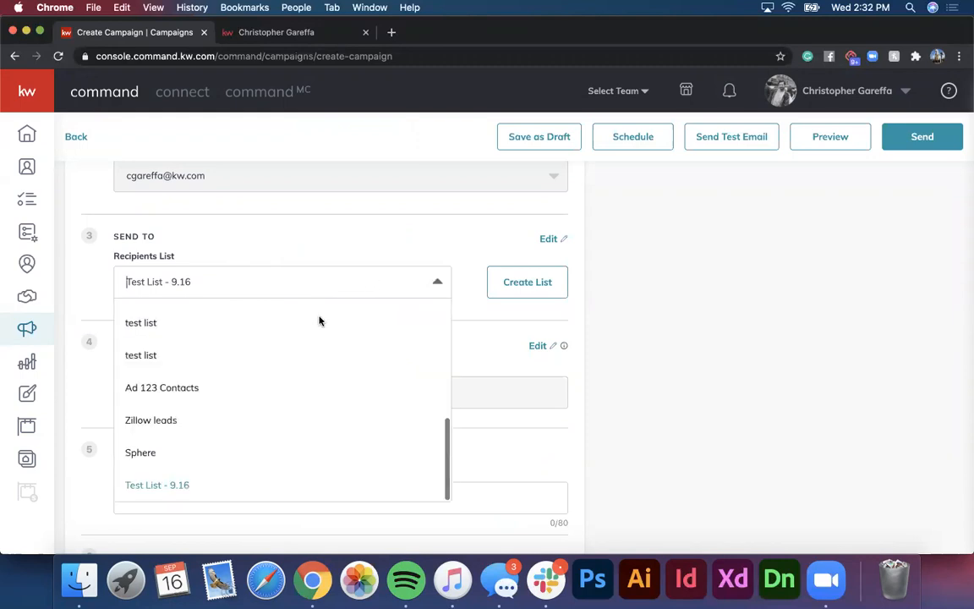
scroll(302, 378, up, 2)
scroll(302, 385, up, 10)
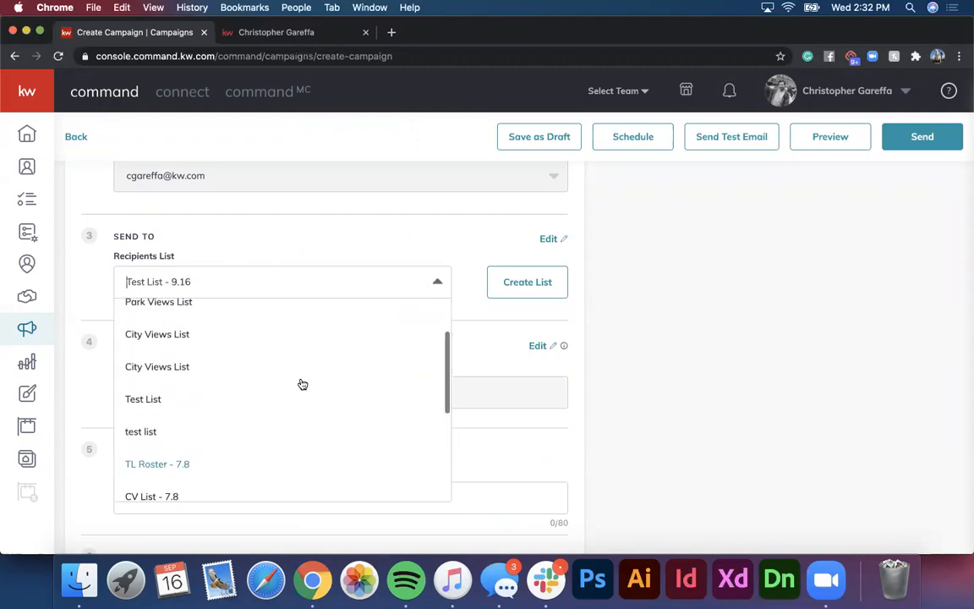
scroll(302, 385, up, 1)
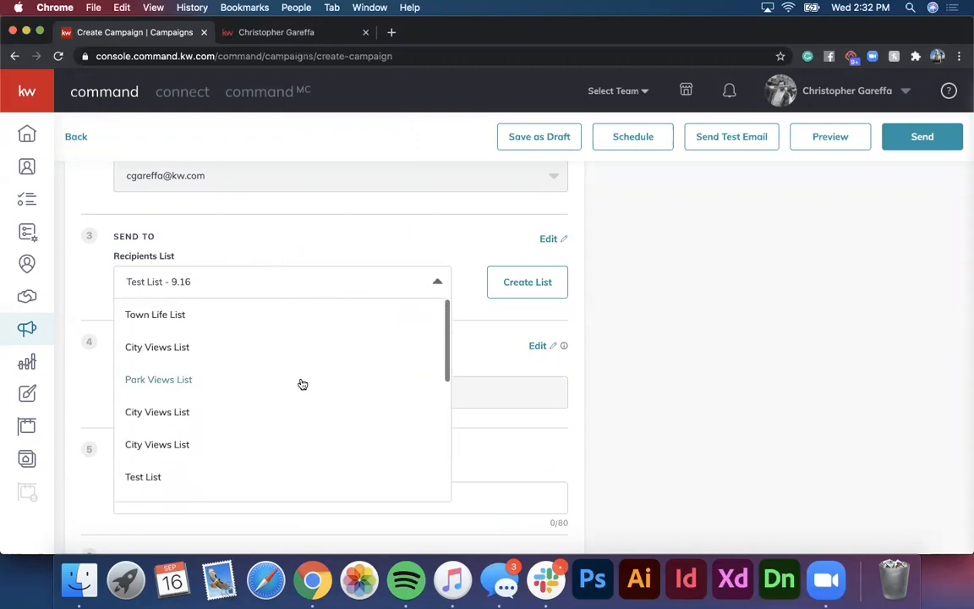
click(197, 314)
click(230, 294)
scroll(224, 406, down, 10)
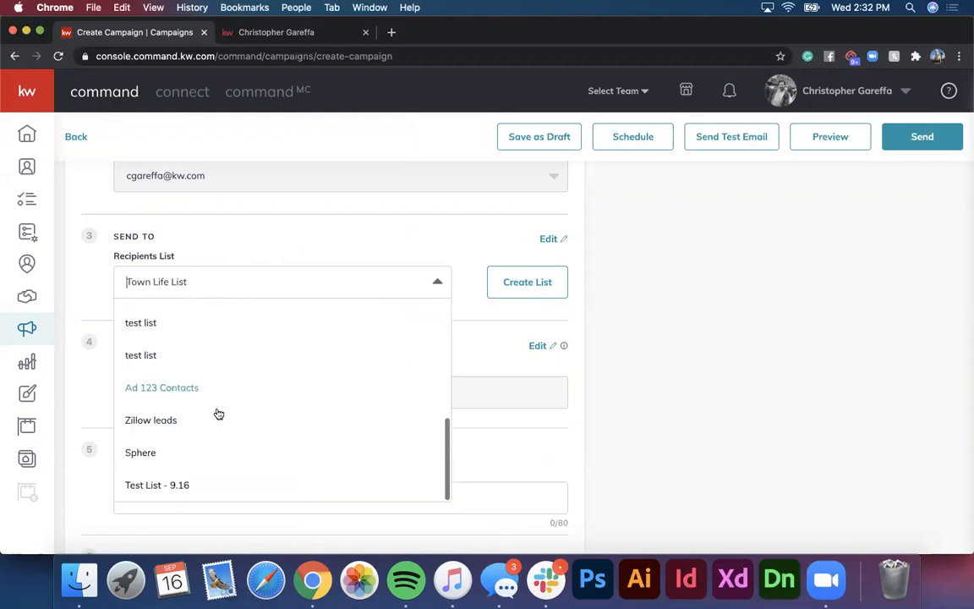
click(167, 480)
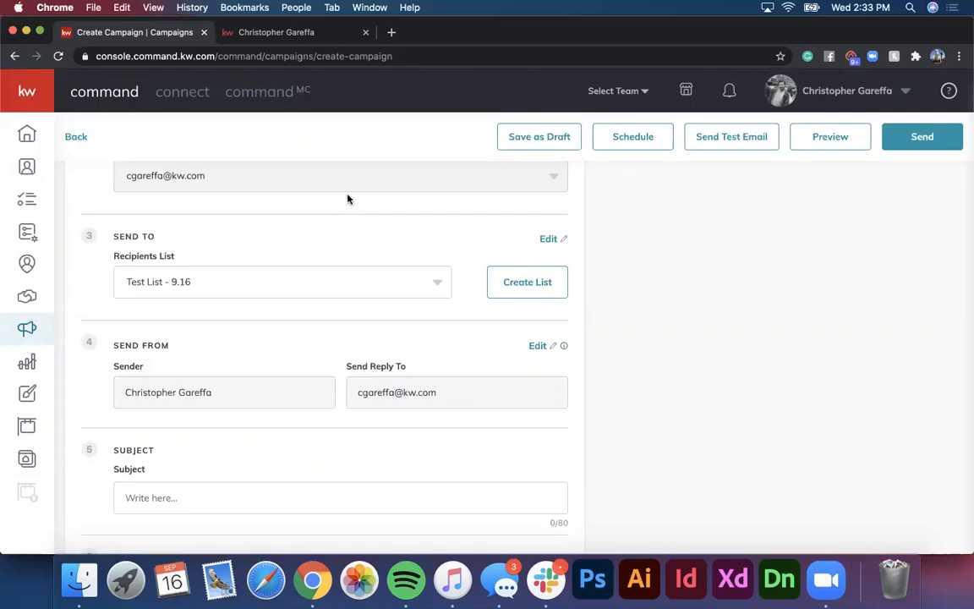
scroll(286, 260, down, 1)
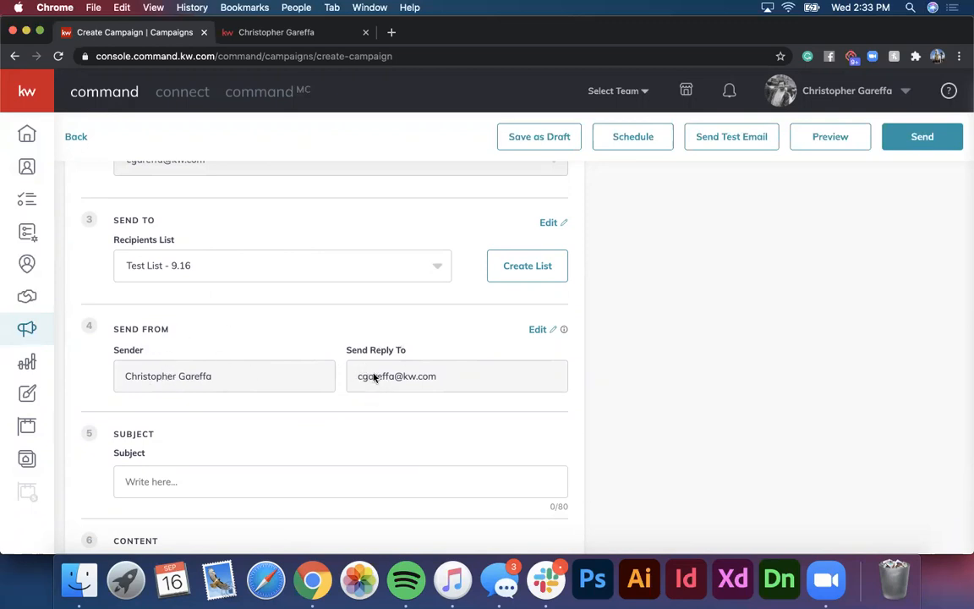
scroll(361, 361, down, 1)
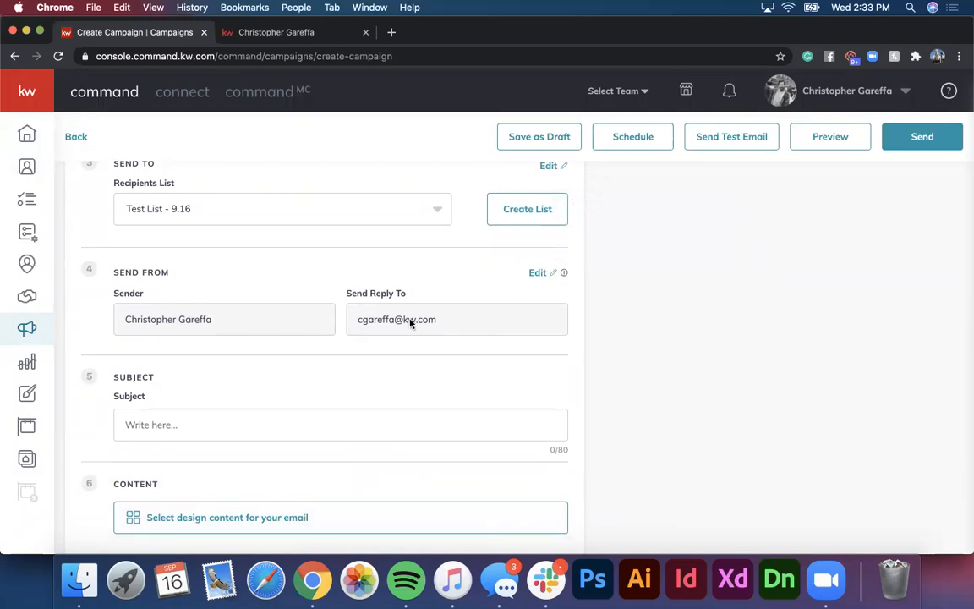
scroll(411, 323, down, 1)
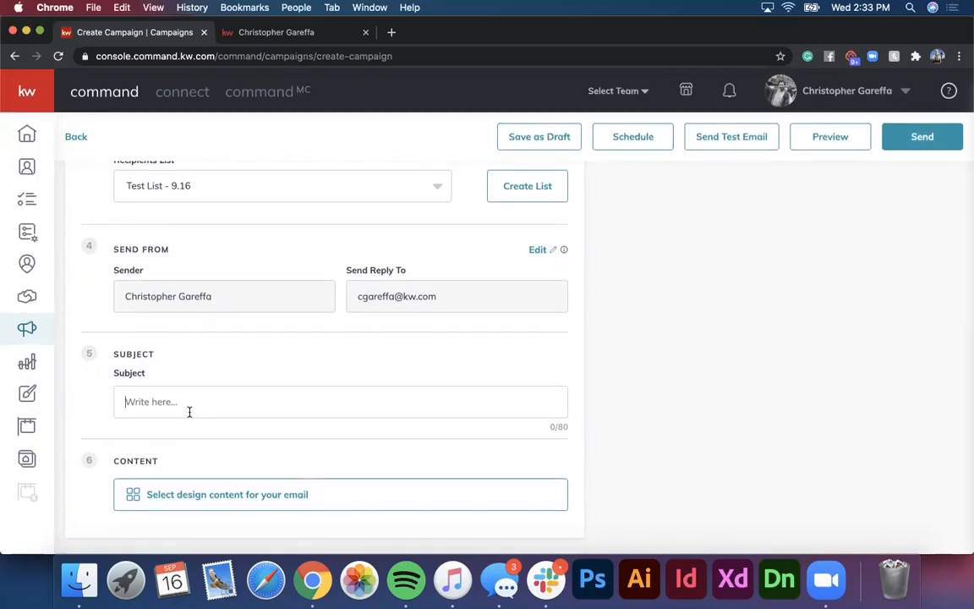
Step: Enter the subject 'Newly Listed! 123 Main St in Fort Lee! Open House This Weekend'
text(Newly Listed! 123 Main St in Fort LE)
key(BackSpace)
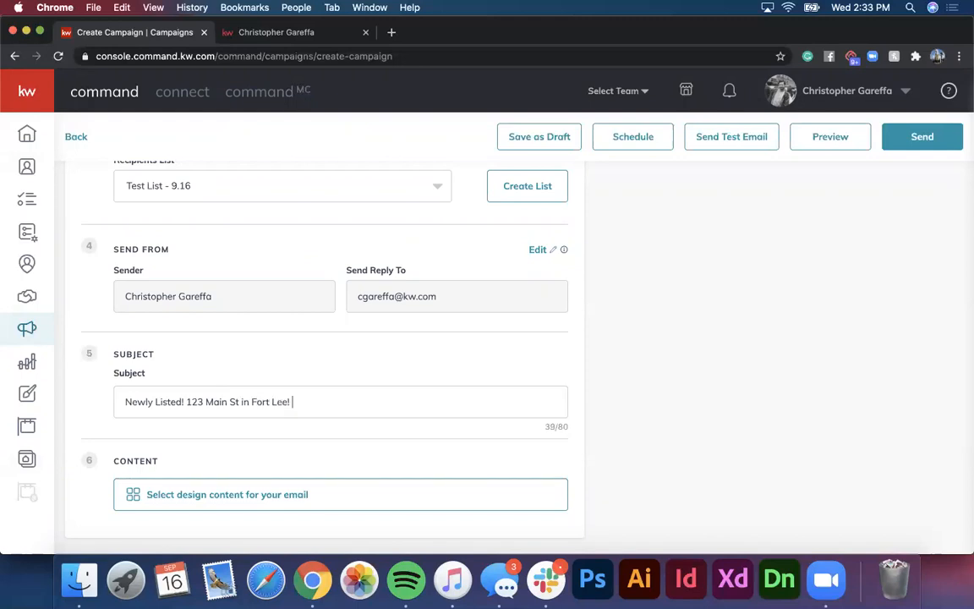
text(ee! Open House This Weekend)
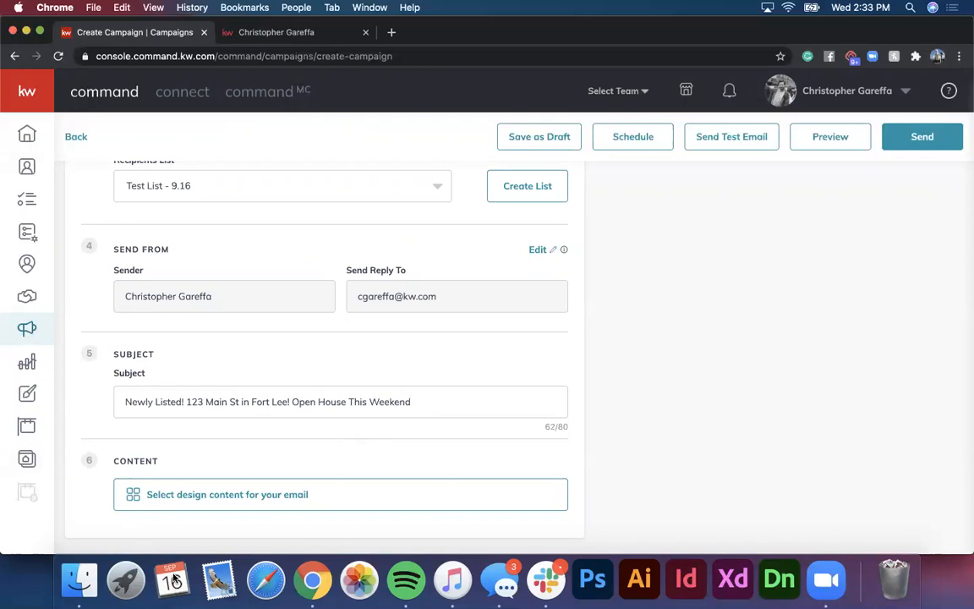
click(192, 500)
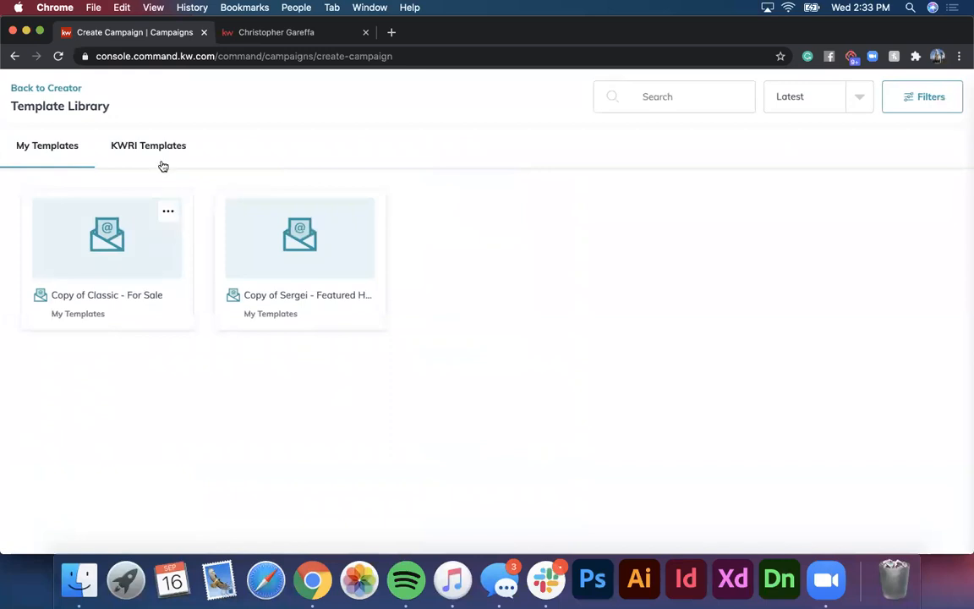
Step: Load all KWRI templates and start the email from the Modern - For Sale design
click(159, 152)
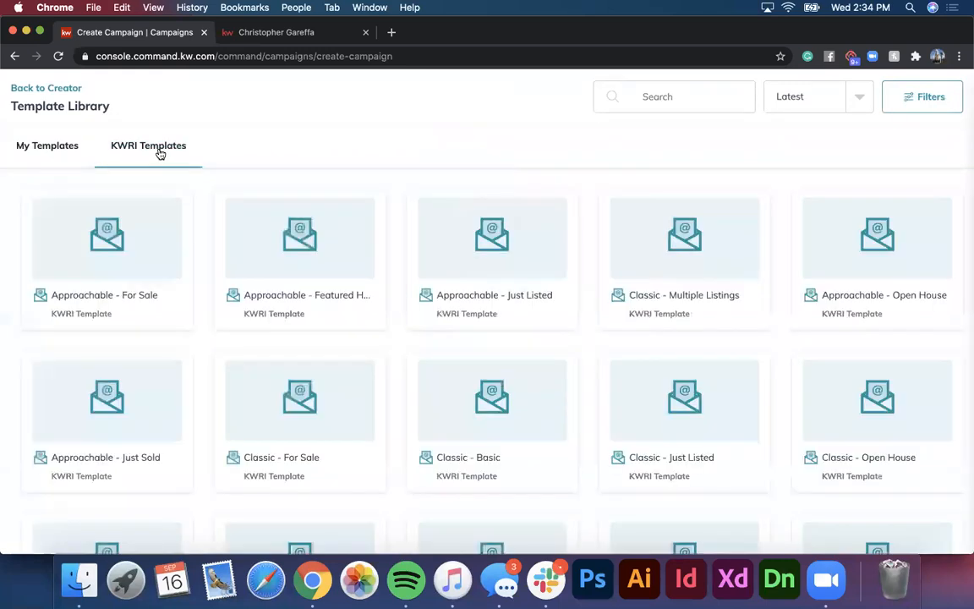
scroll(127, 291, down, 10)
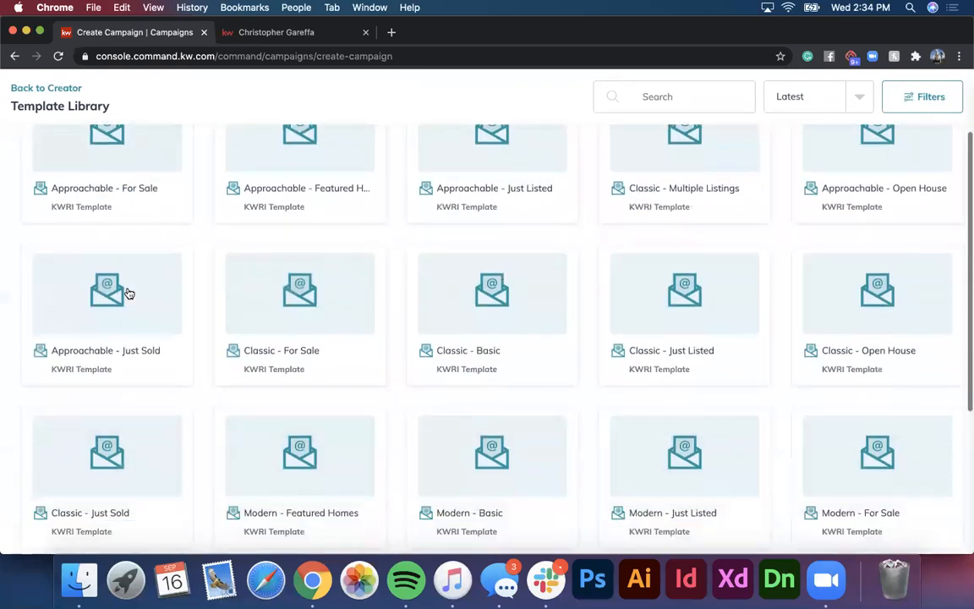
click(463, 526)
scroll(465, 529, down, 2)
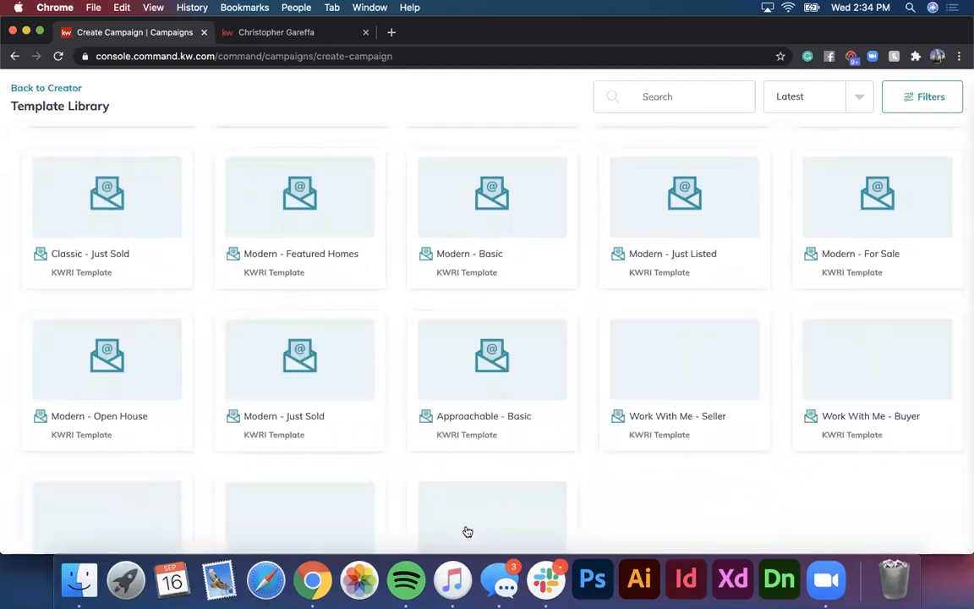
scroll(466, 531, up, 3)
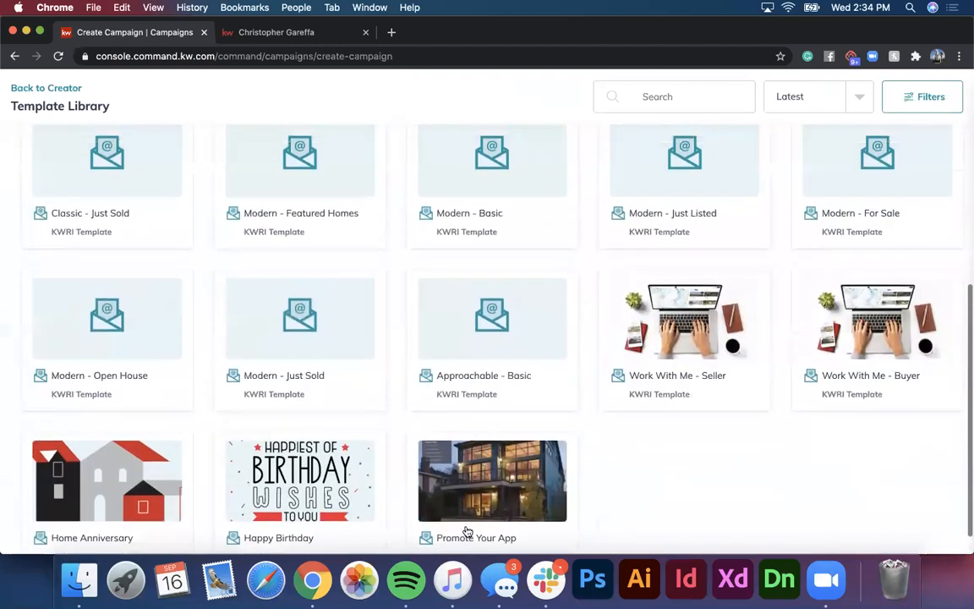
scroll(467, 531, up, 1)
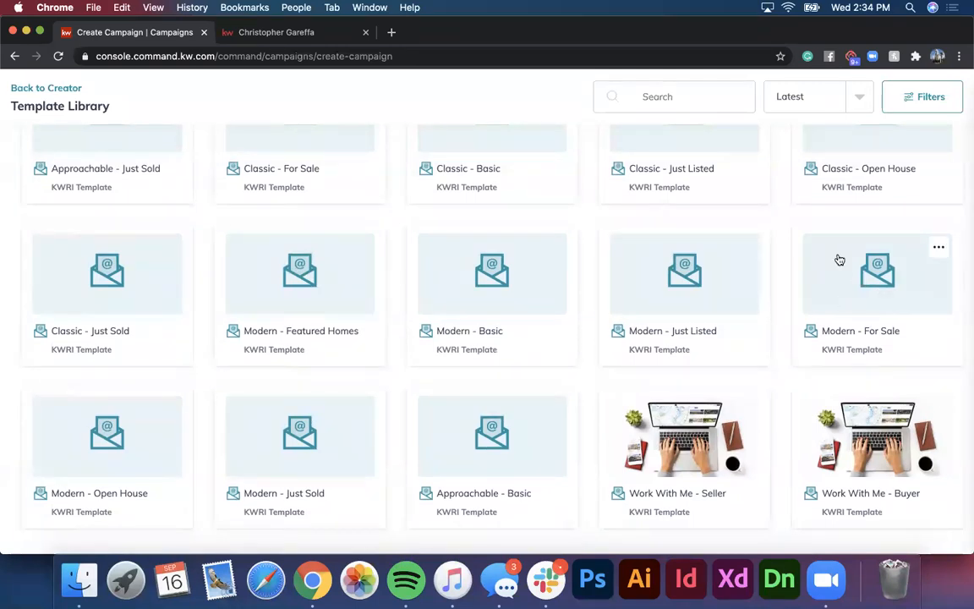
click(856, 279)
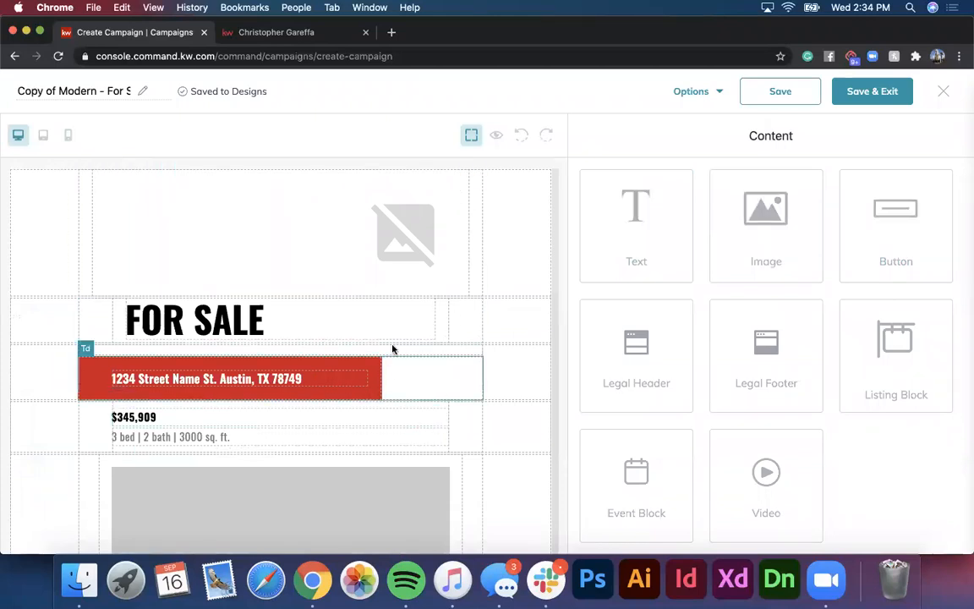
Step: Edit the red banner address to read 123 Main St. Fort Lee, NJ 07024
scroll(228, 391, down, 10)
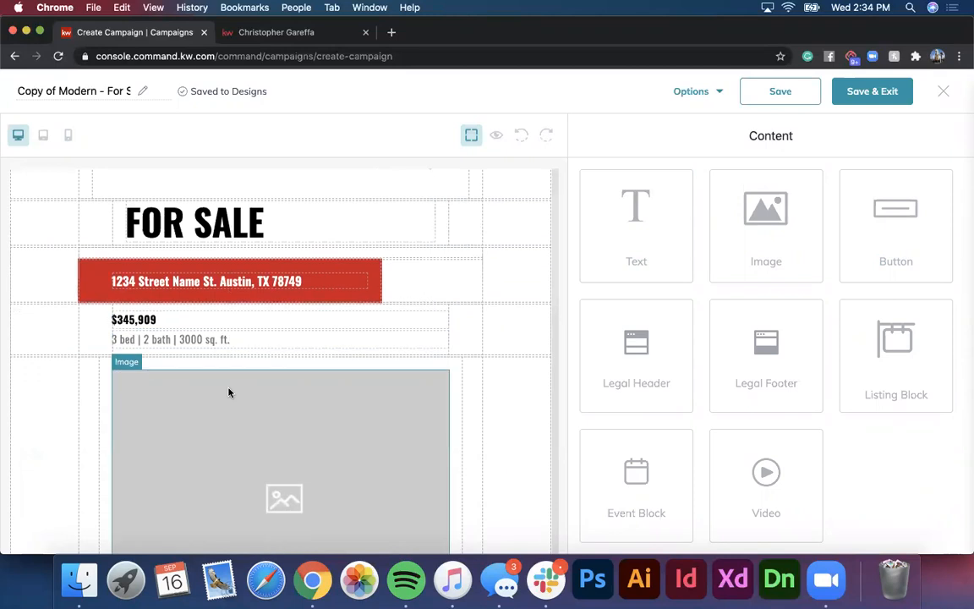
scroll(229, 390, down, 8)
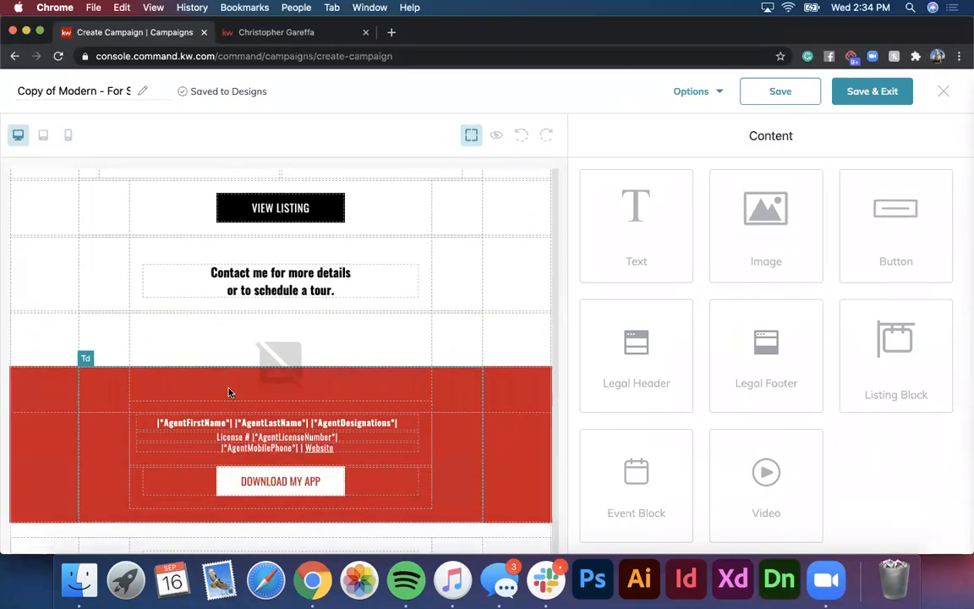
scroll(228, 391, up, 15)
scroll(229, 391, up, 3)
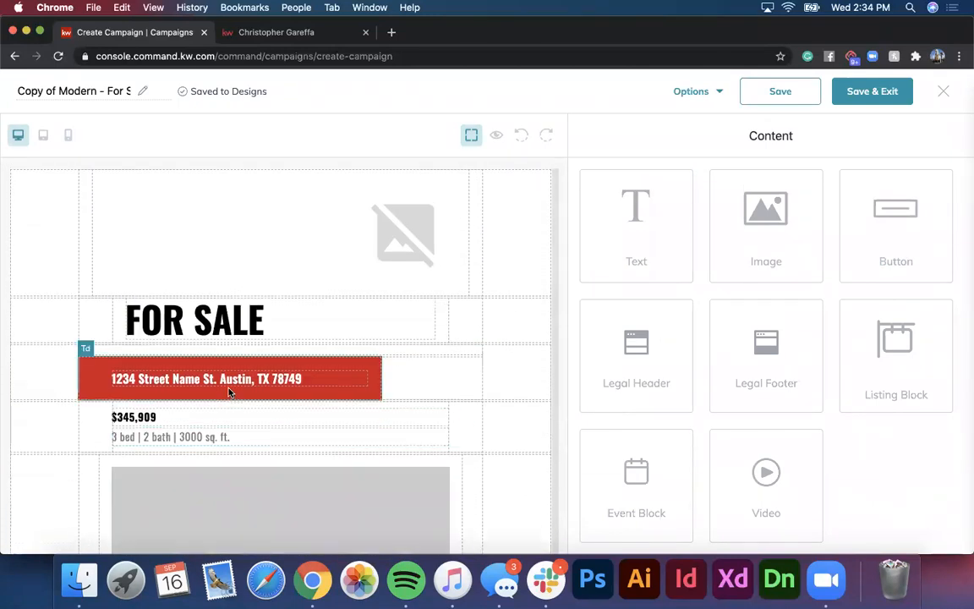
scroll(223, 247, down, 2)
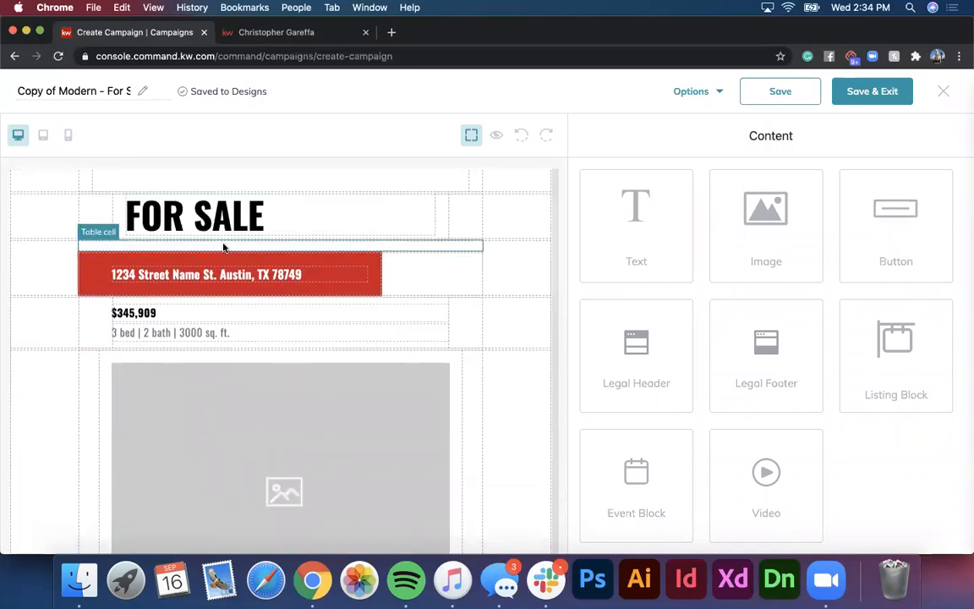
scroll(224, 248, up, 1)
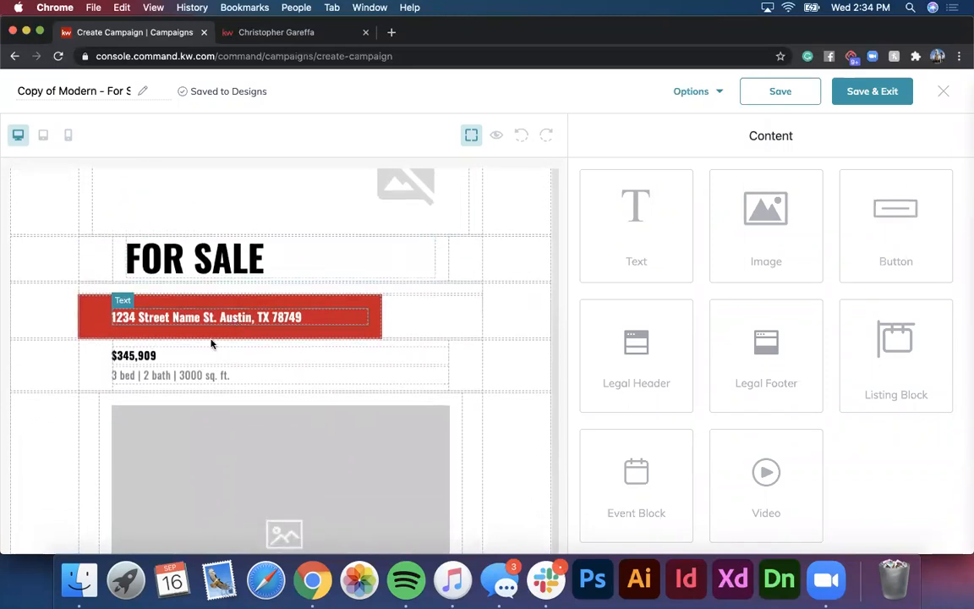
click(271, 317)
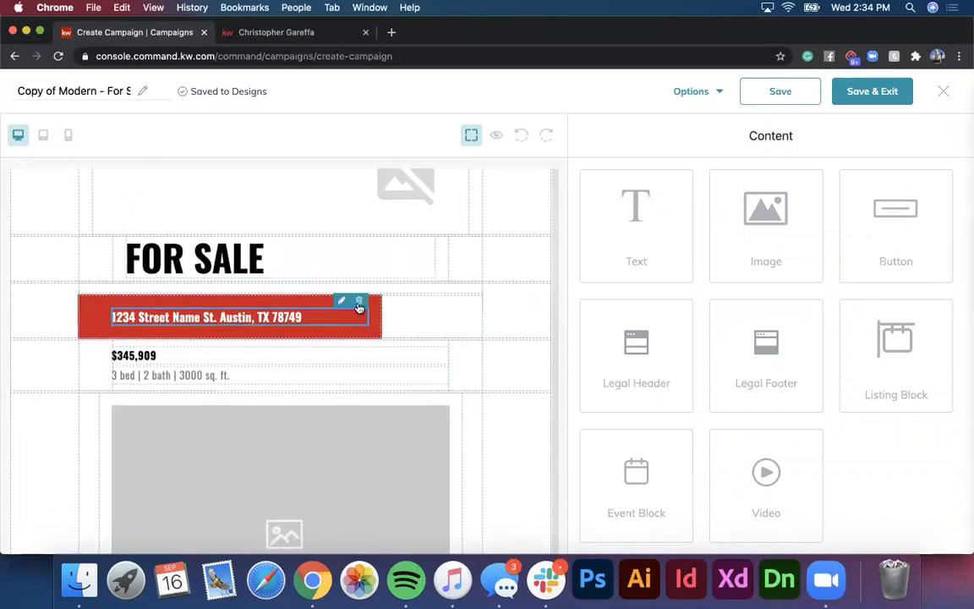
click(359, 303)
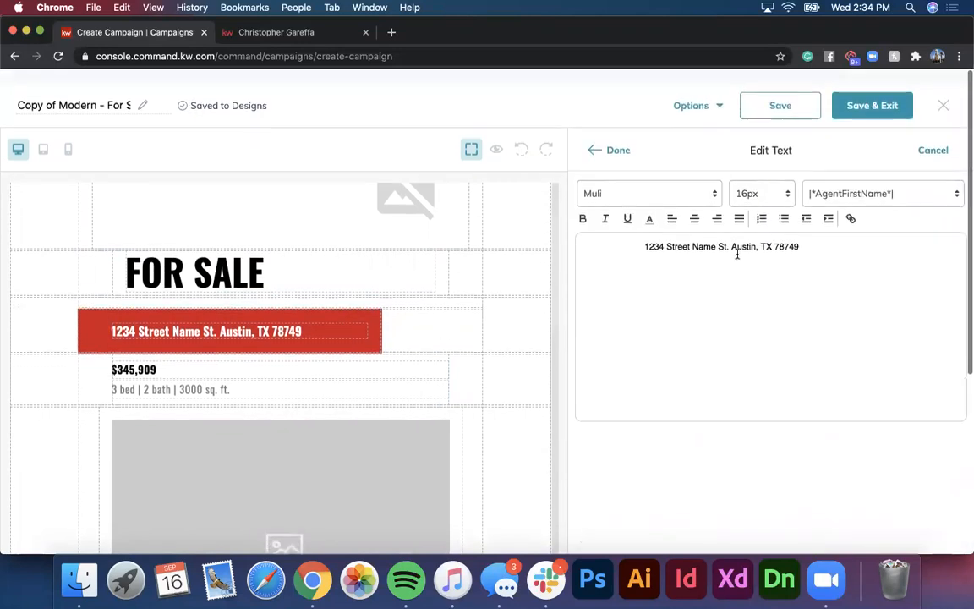
key(BackSpace)
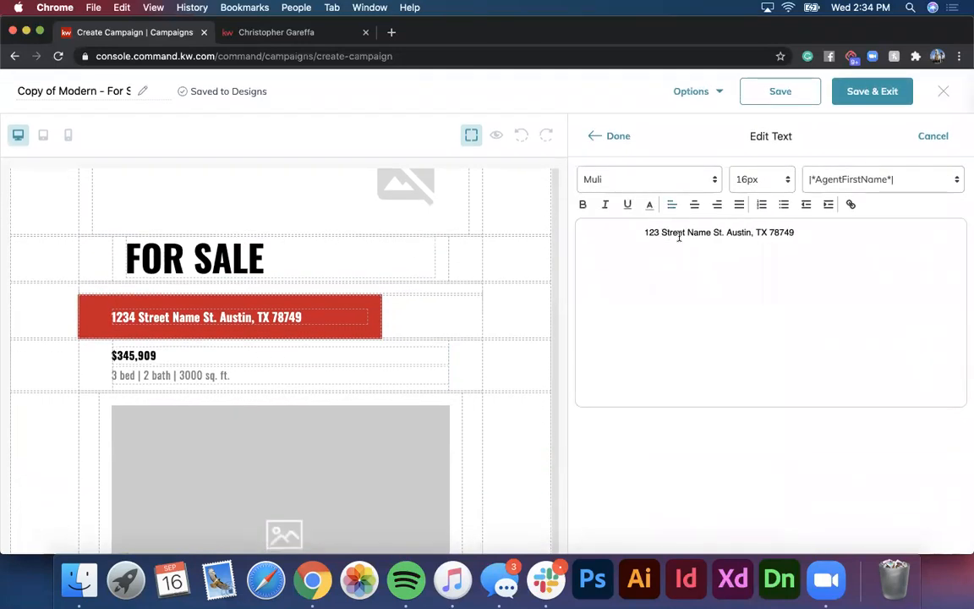
drag(711, 231, 662, 232)
key(BackSpace)
text(Main)
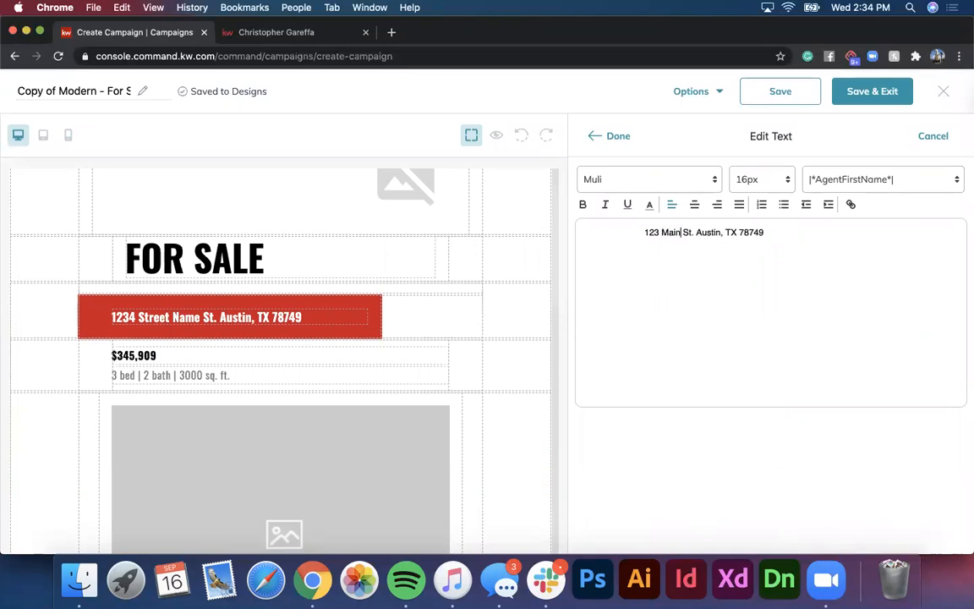
key(BackSpace)
drag(762, 231, 695, 233)
text(Fort Lee)
click(617, 137)
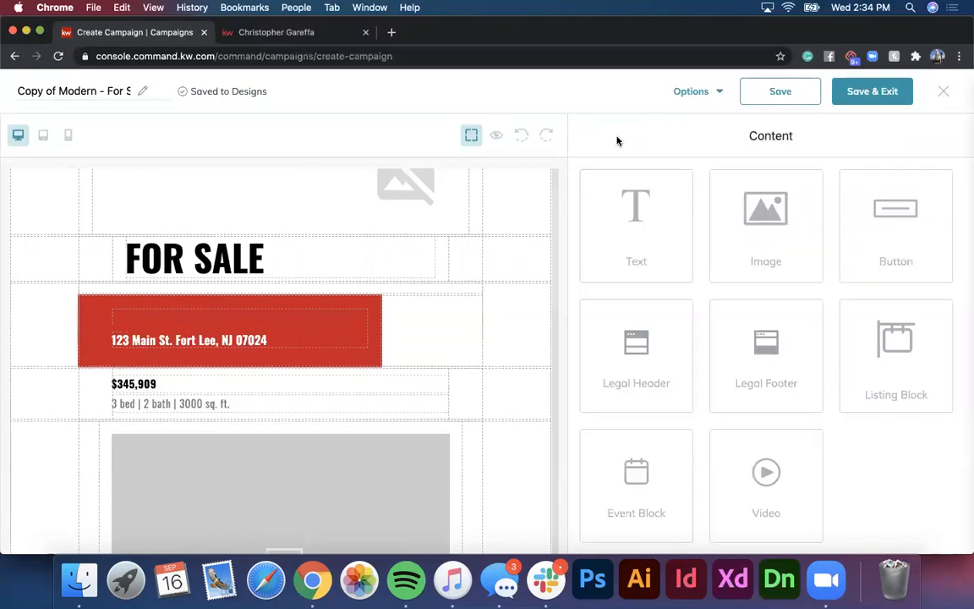
Step: Remove the leading spaces so the banner address is left-aligned
click(201, 340)
click(341, 301)
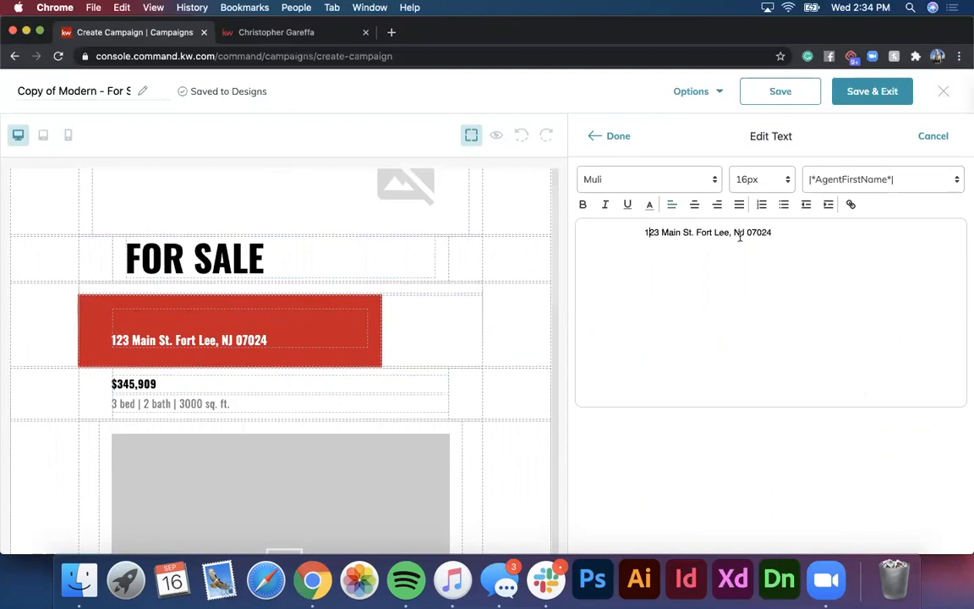
key(BackSpace)
key(BackSpace)
key(BackSpace)
key(BackSpace)
key(BackSpace)
key(BackSpace)
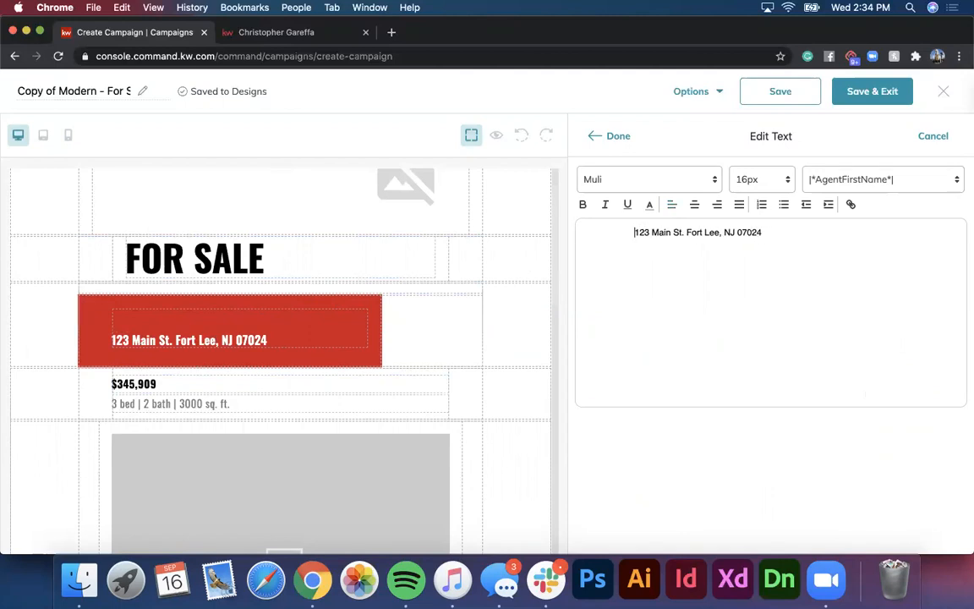
key(BackSpace)
key(BackSpace)
key(BackSpace)
key(BackSpace)
key(BackSpace)
key(BackSpace)
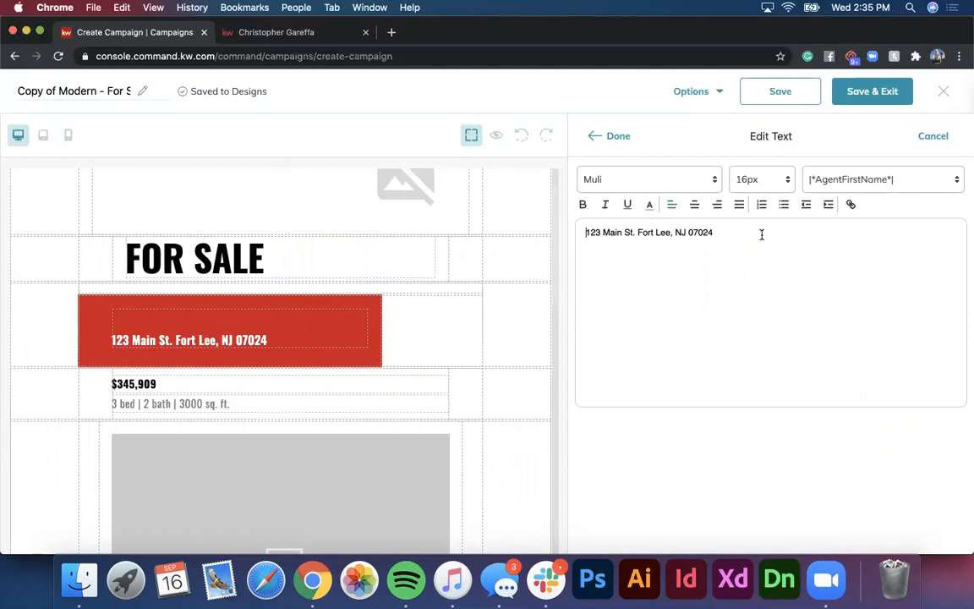
click(618, 140)
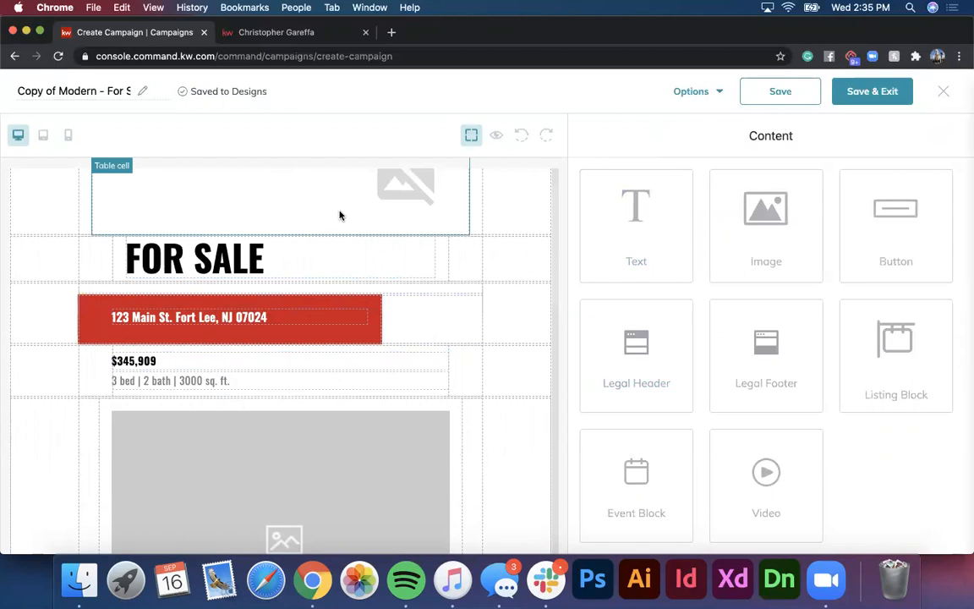
Step: Inspect the header logo image's settings and close them unchanged
scroll(340, 216, up, 2)
click(403, 246)
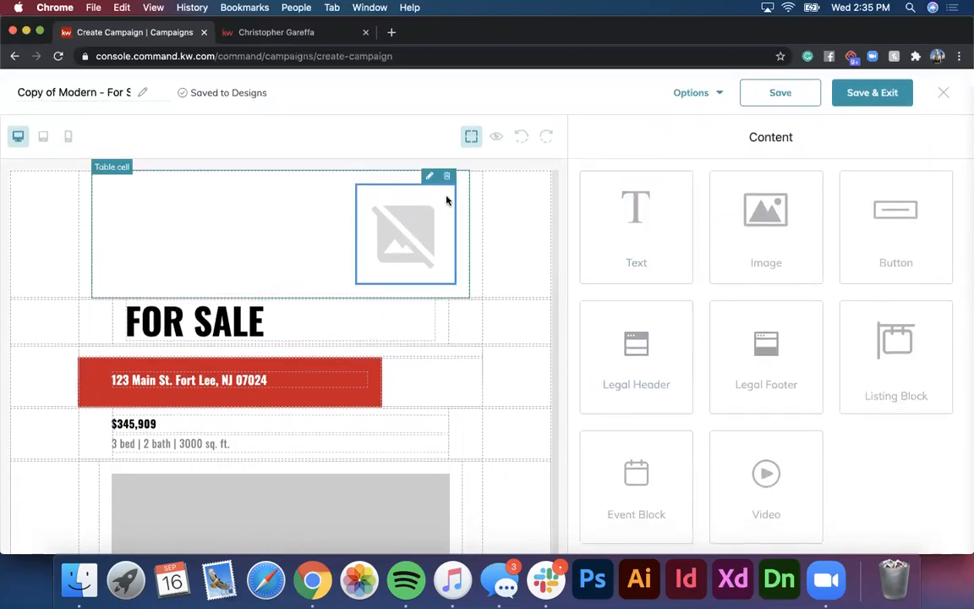
click(428, 175)
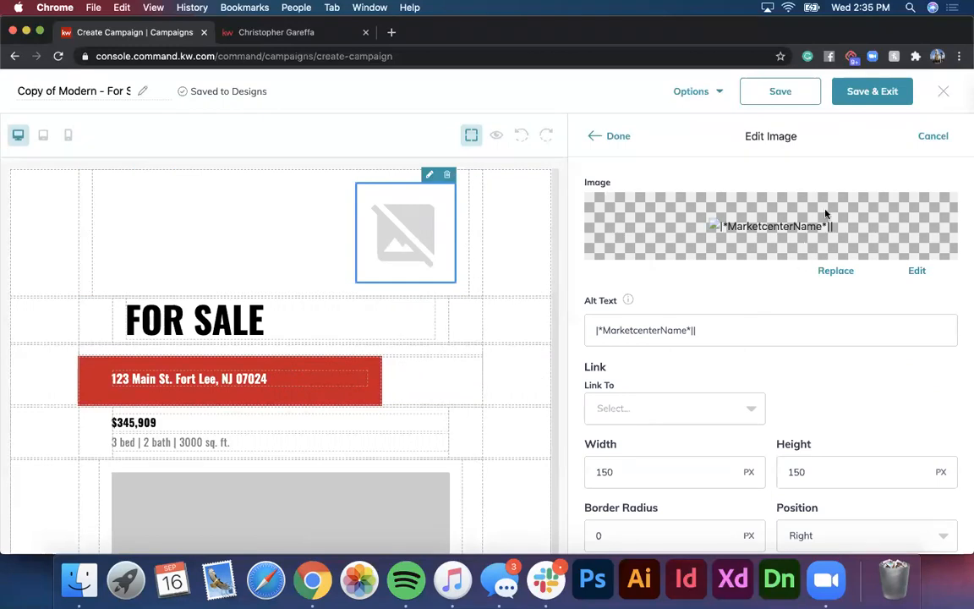
click(617, 137)
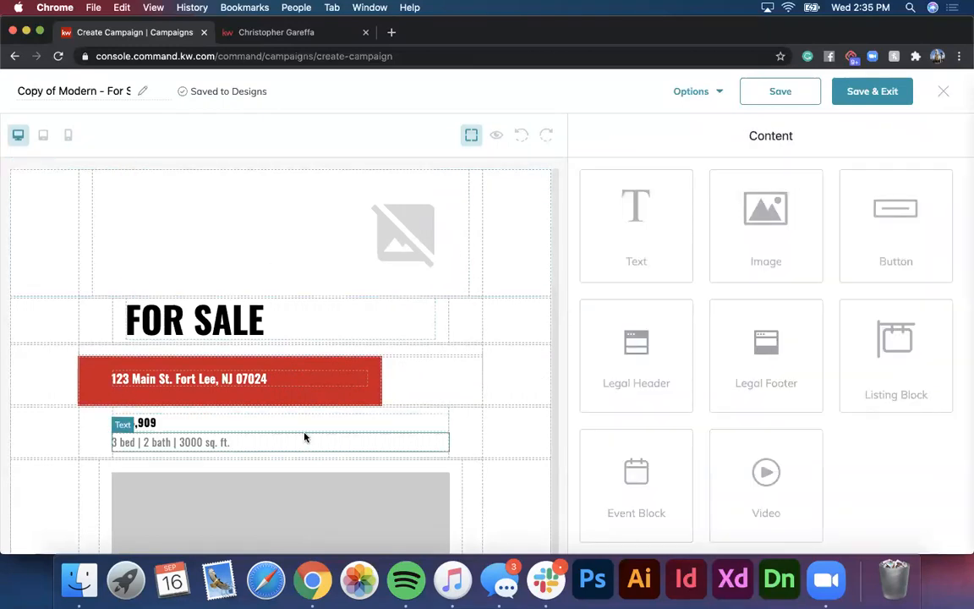
Step: Open the Edit Image settings for the large photo placeholder below the price
scroll(305, 438, down, 3)
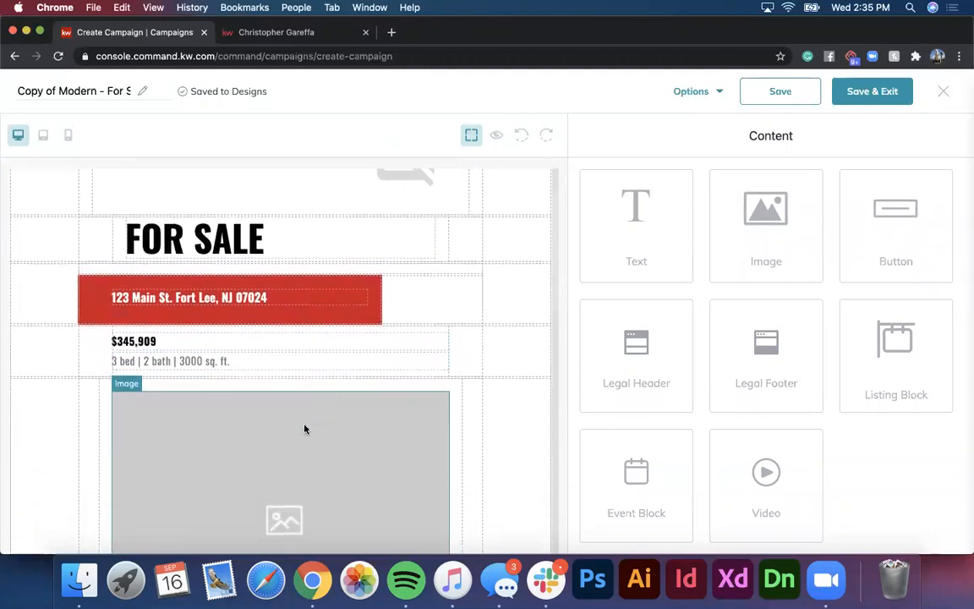
scroll(203, 239, down, 2)
click(127, 298)
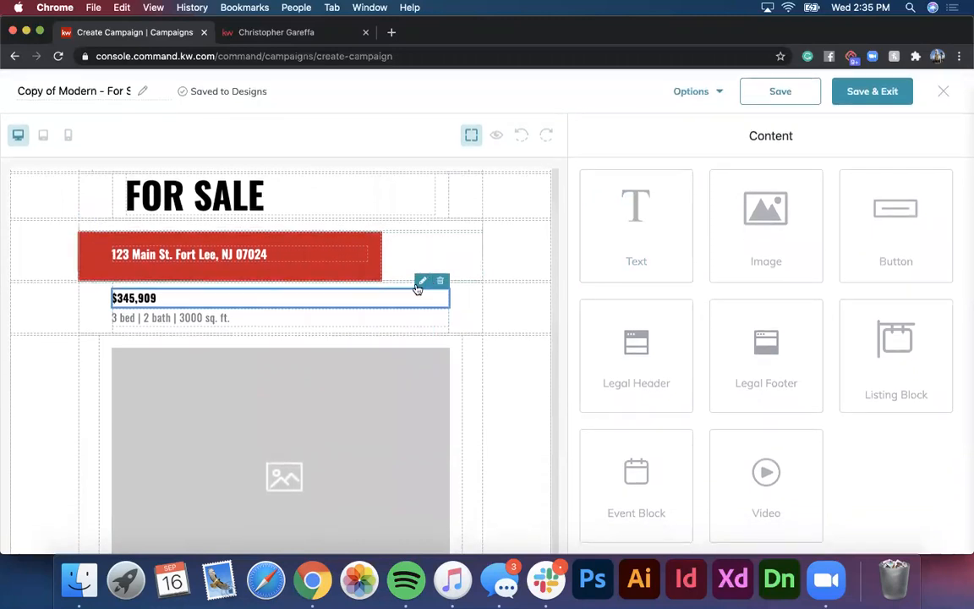
scroll(255, 306, down, 5)
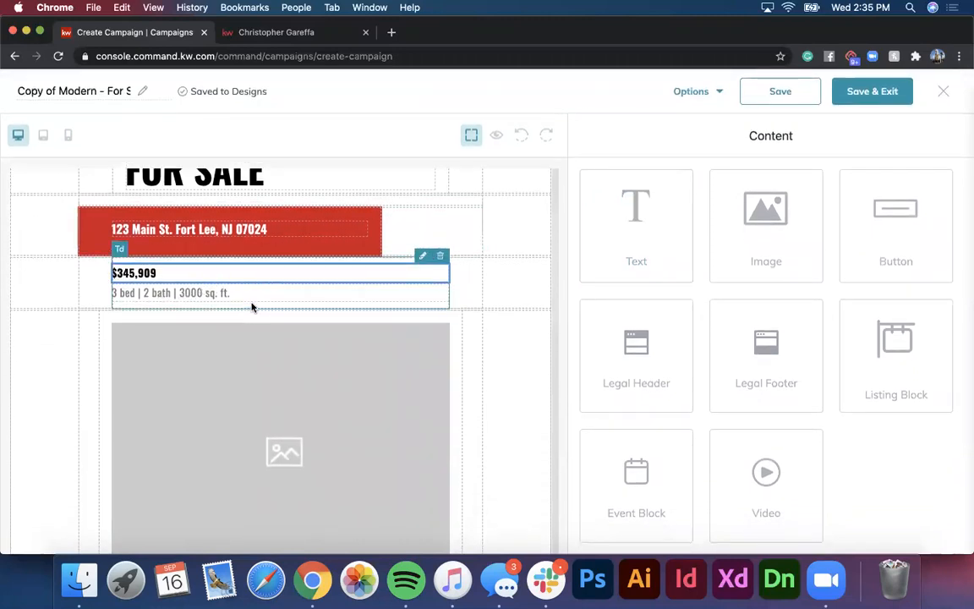
scroll(484, 298, up, 3)
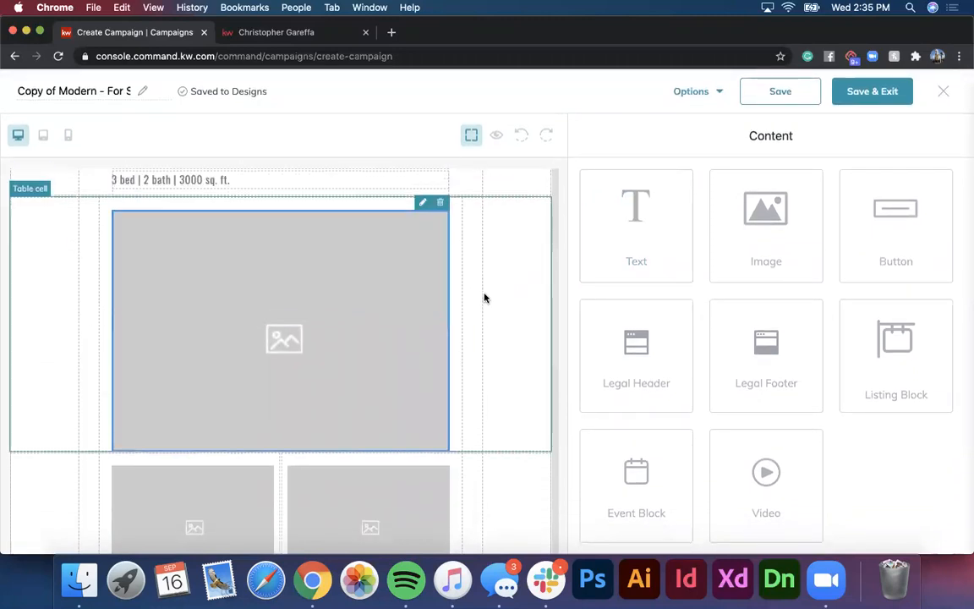
click(422, 262)
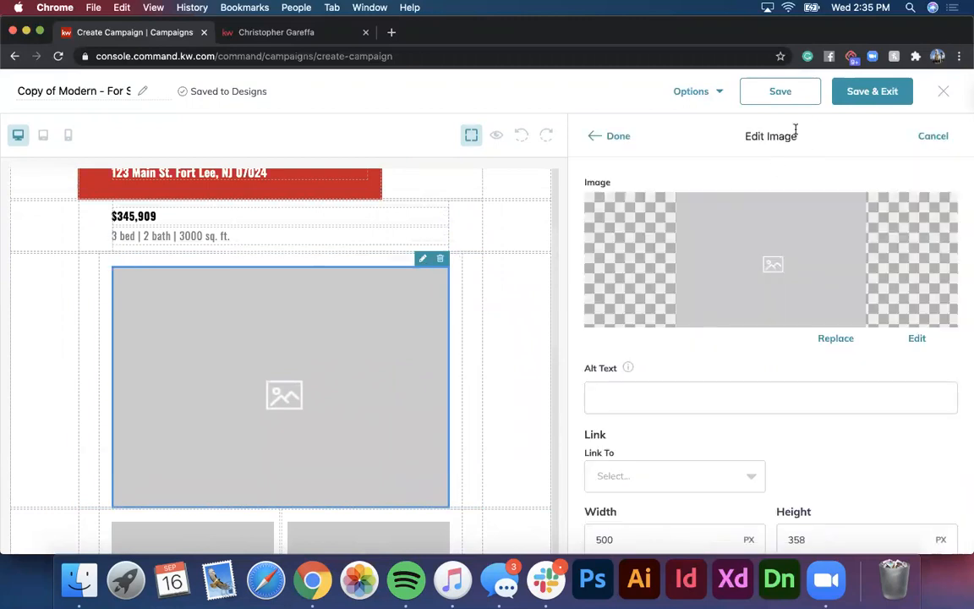
Step: Replace the large photo placeholder with the uploaded 01_15Beverly_2001_LowRes.jpg house photo
click(833, 339)
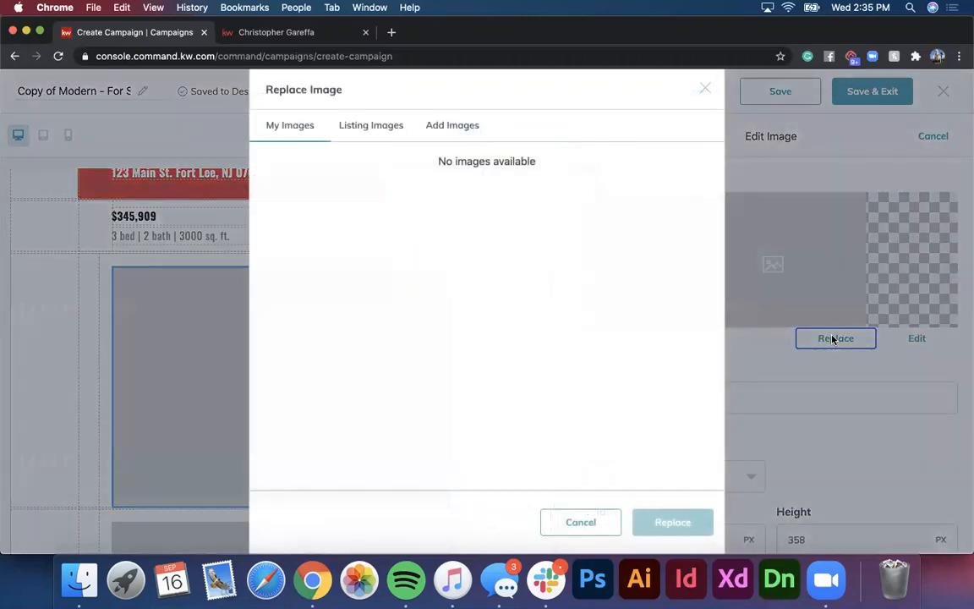
click(374, 126)
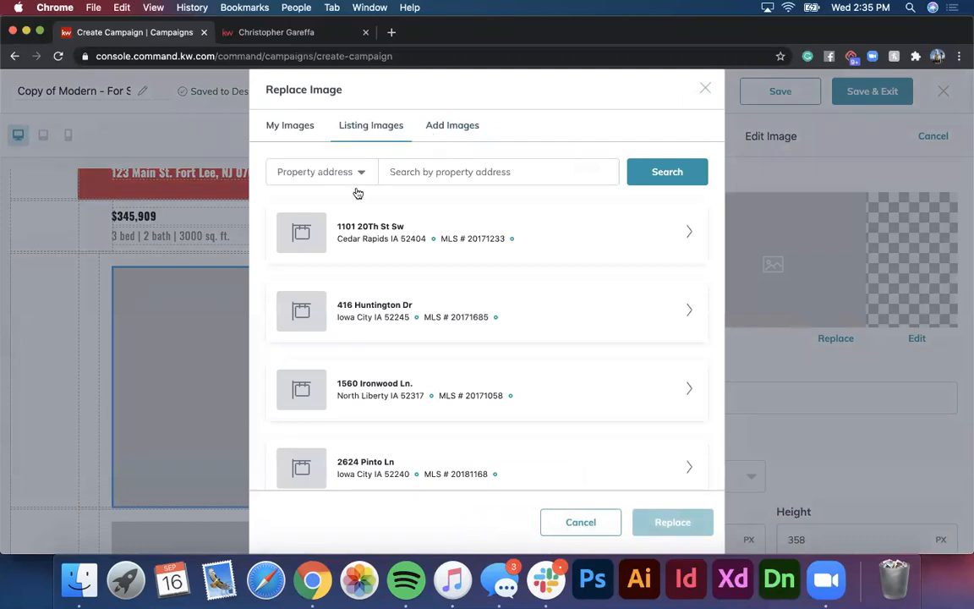
click(442, 176)
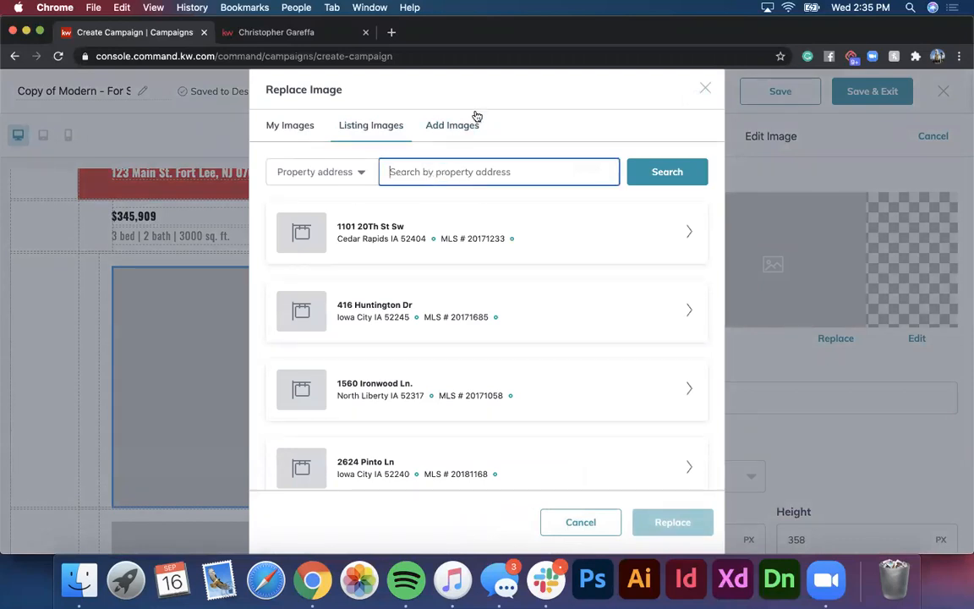
click(446, 136)
click(487, 267)
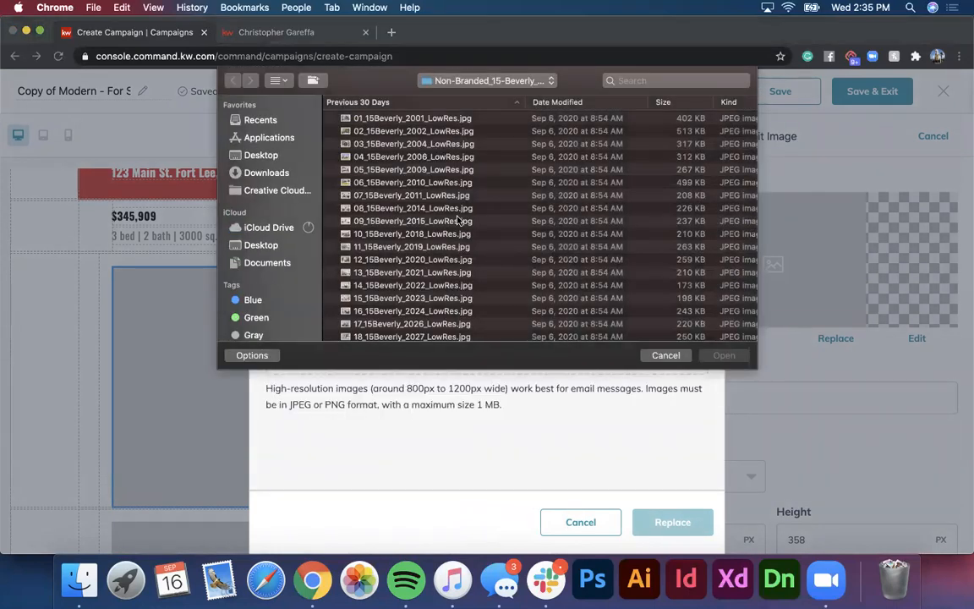
click(417, 120)
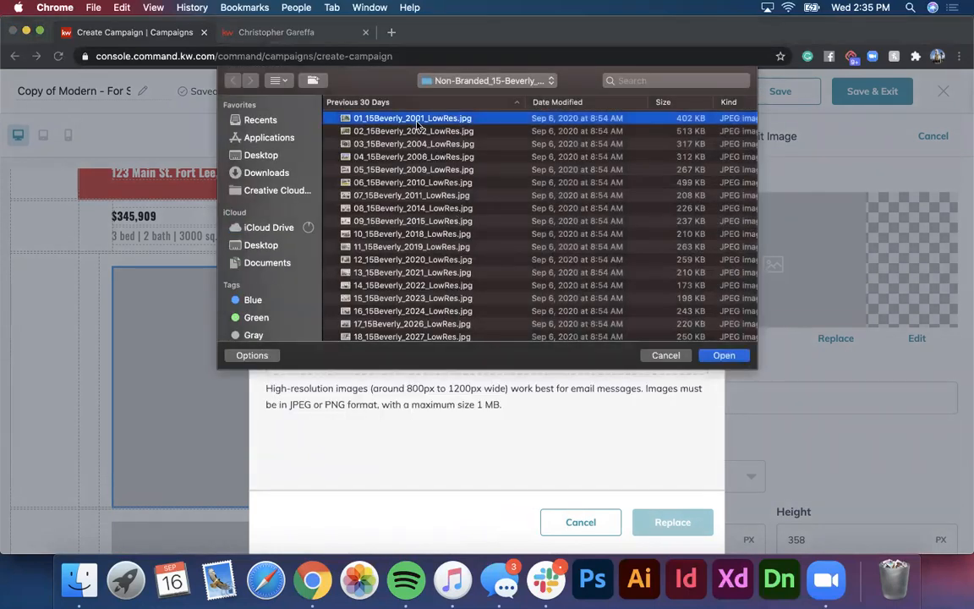
click(720, 356)
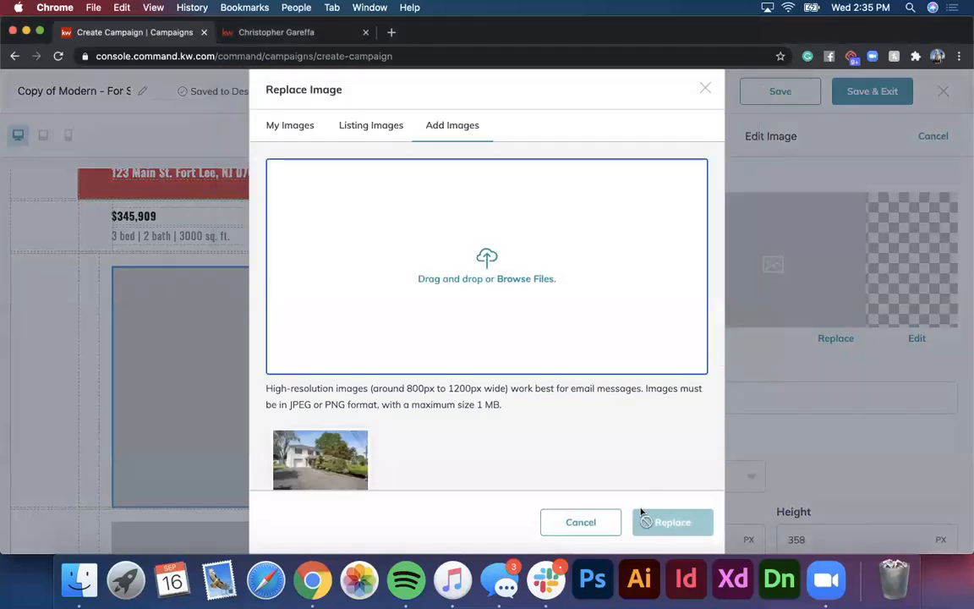
click(673, 521)
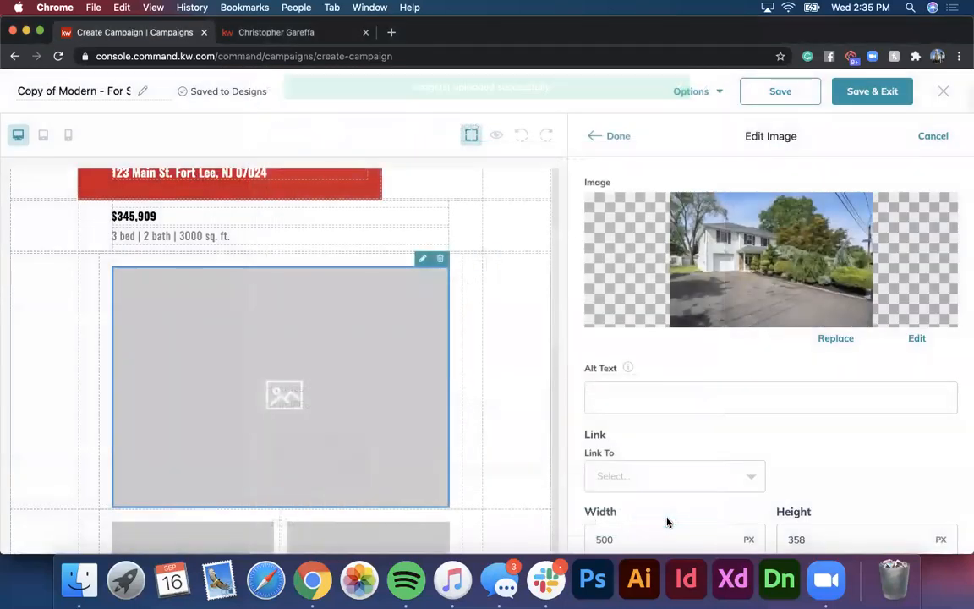
click(615, 137)
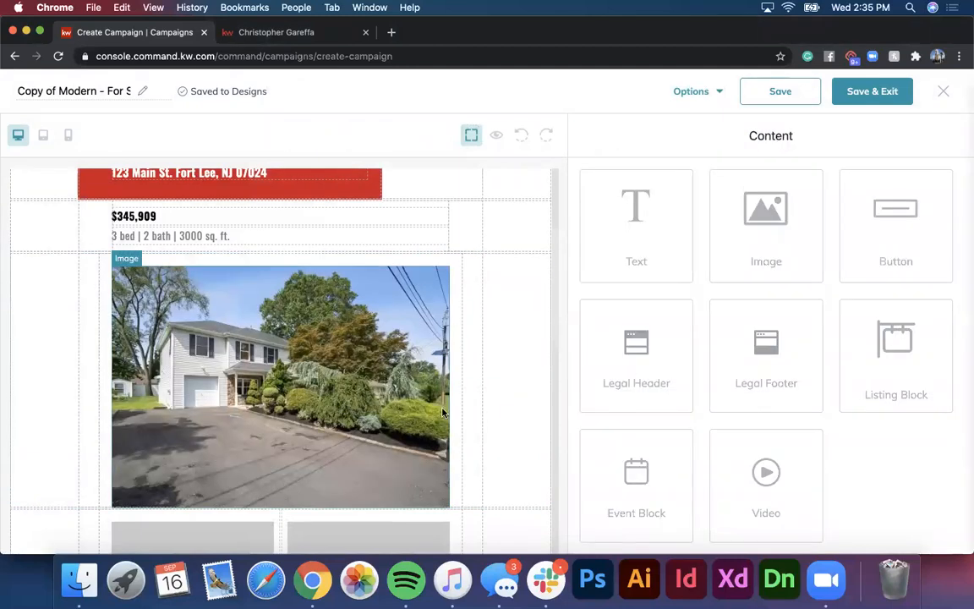
scroll(443, 412, up, 3)
scroll(443, 412, down, 6)
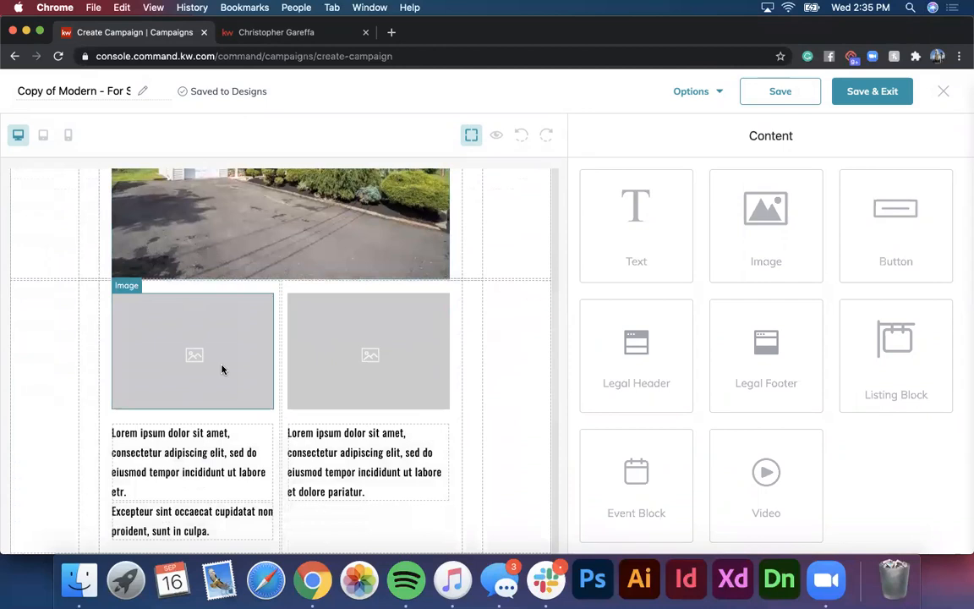
Step: Upload 09_15Beverly_2015_LowRes.jpg as the replacement image for the left small photo
click(223, 369)
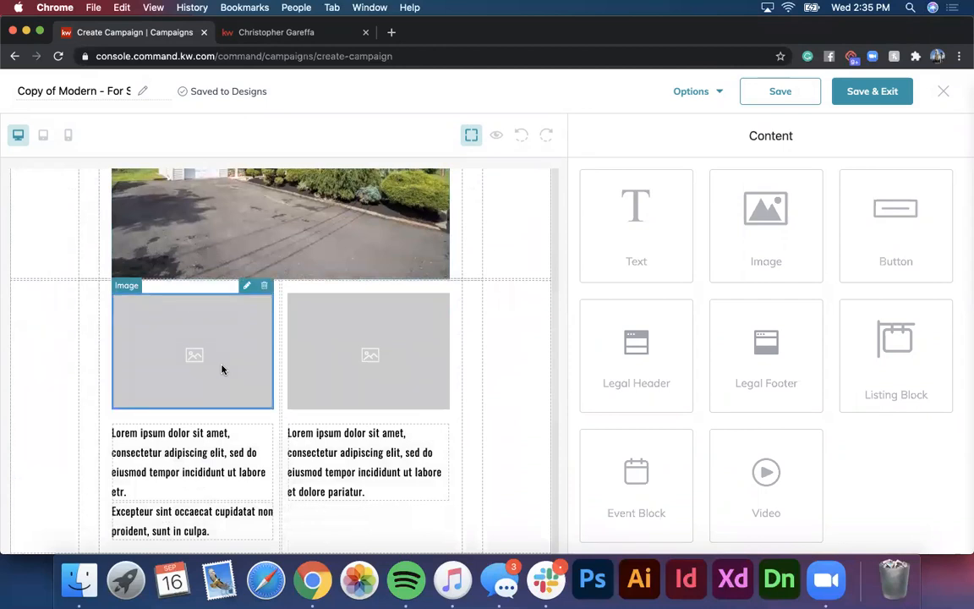
click(247, 287)
click(838, 340)
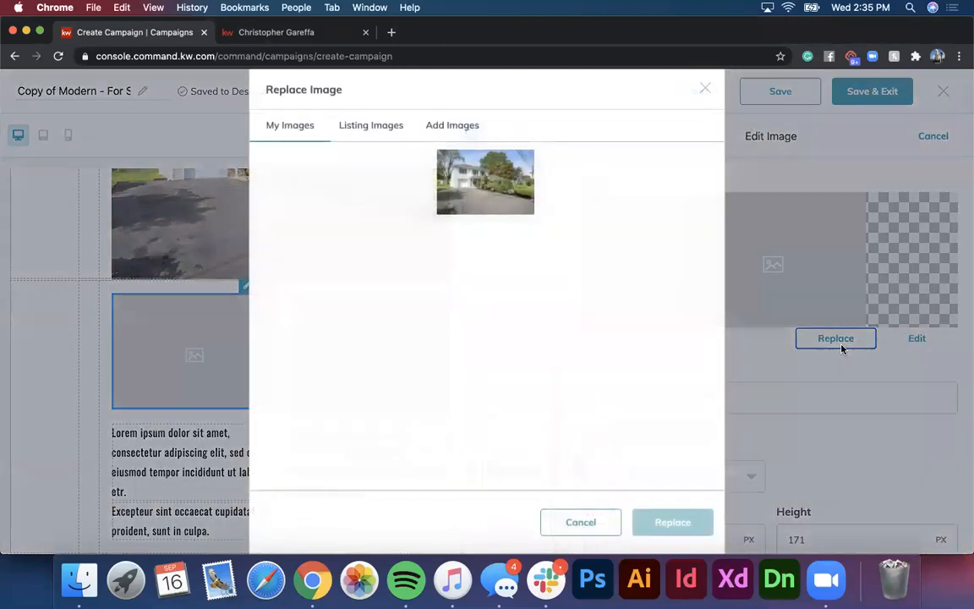
click(464, 126)
click(463, 234)
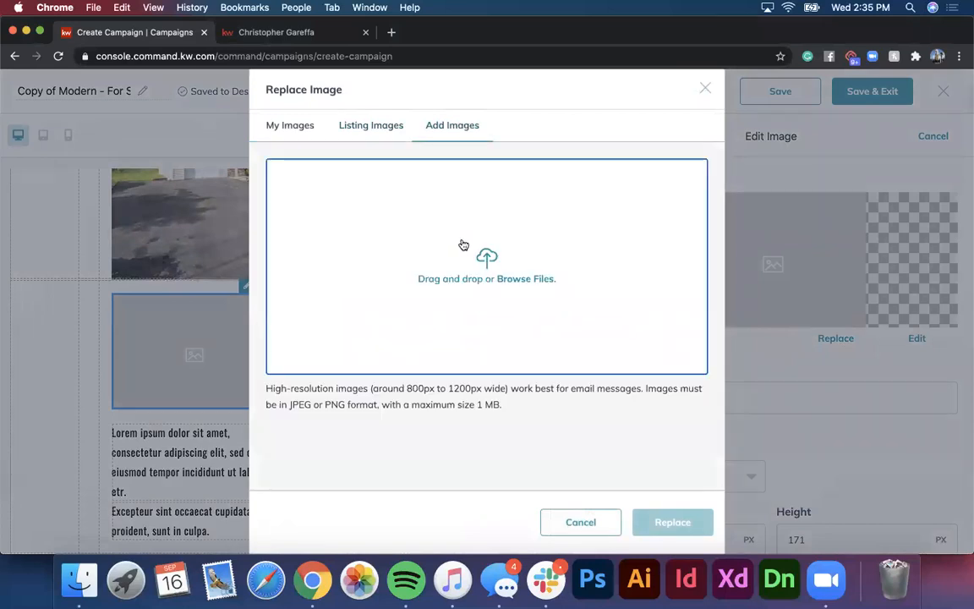
click(386, 222)
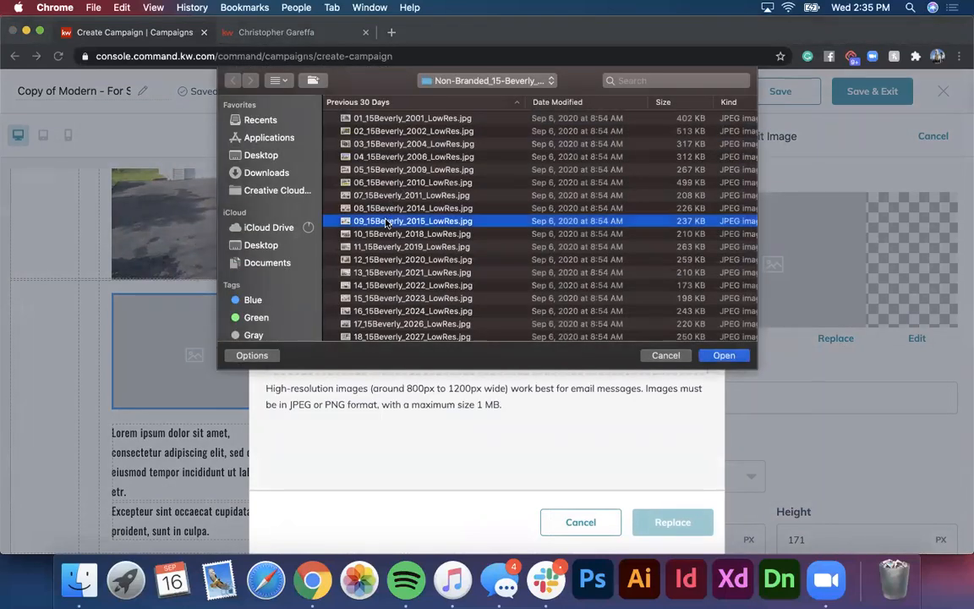
click(732, 357)
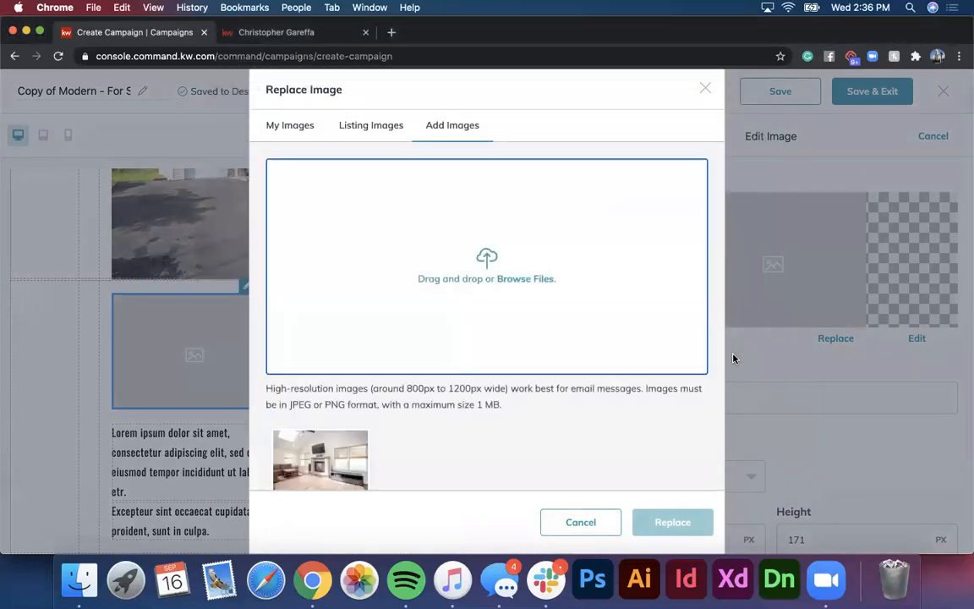
Step: Apply the living room photo to the left slot and upload a kitchen JPG into the right slot
click(672, 522)
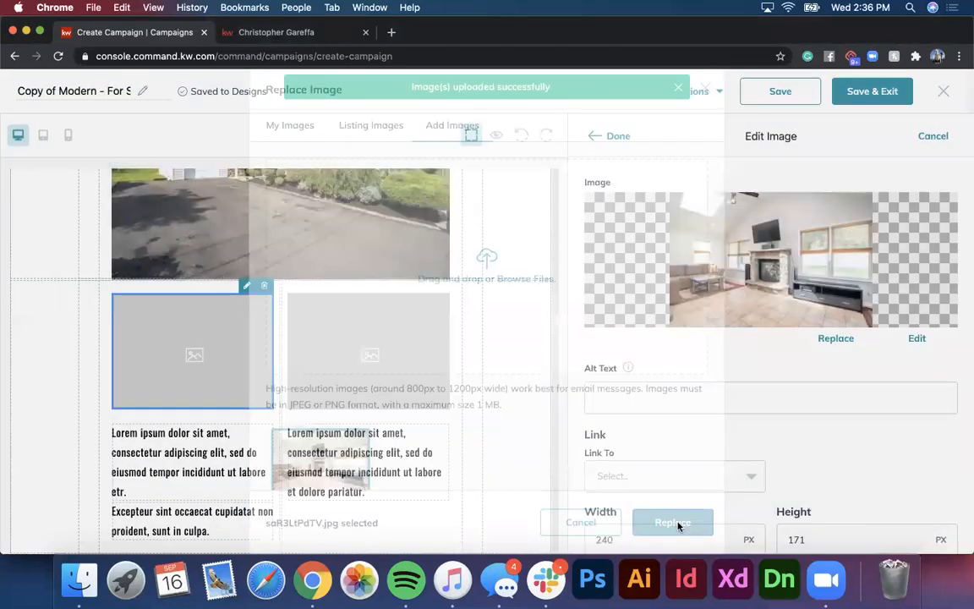
click(625, 148)
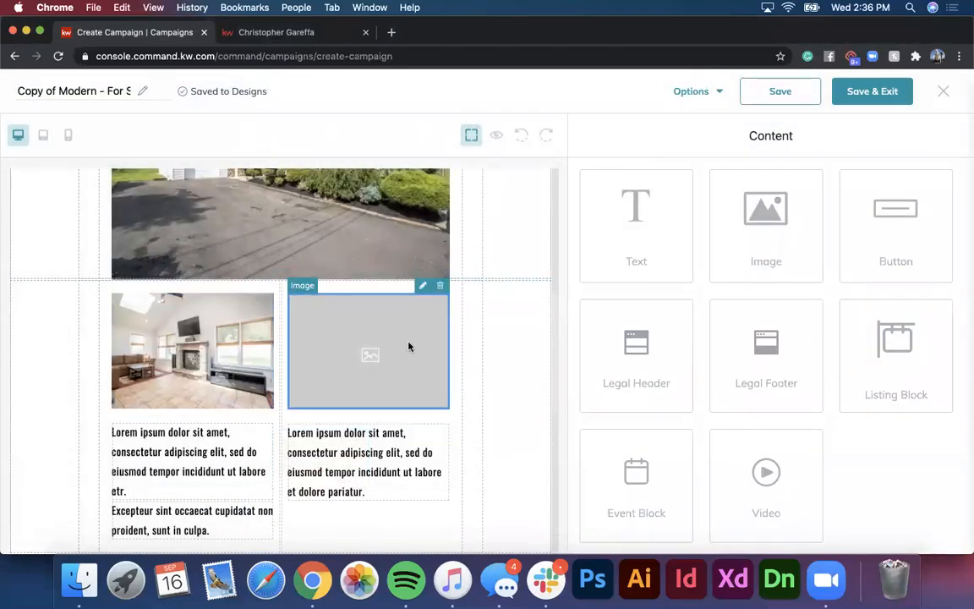
click(423, 285)
click(838, 338)
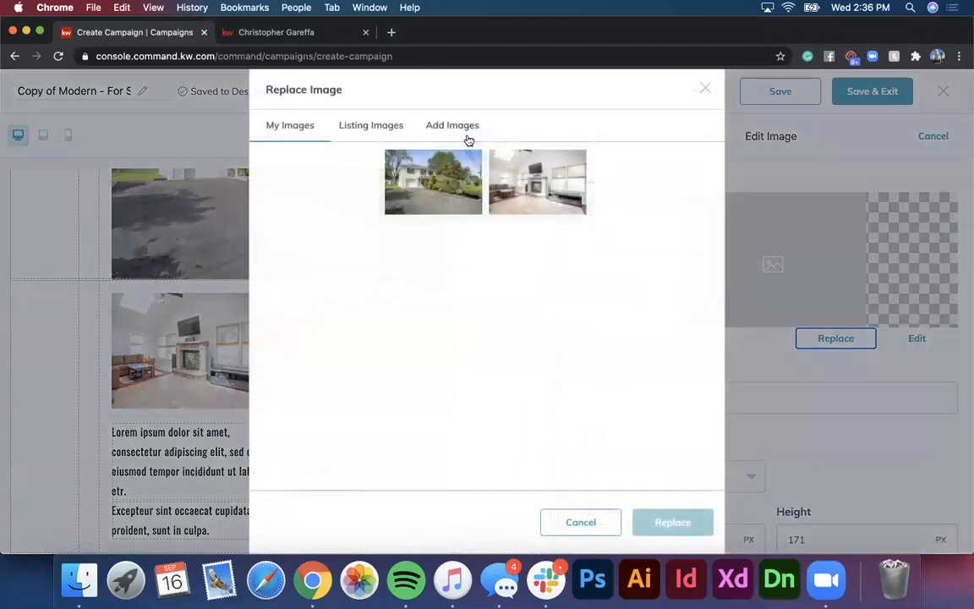
click(453, 127)
click(493, 276)
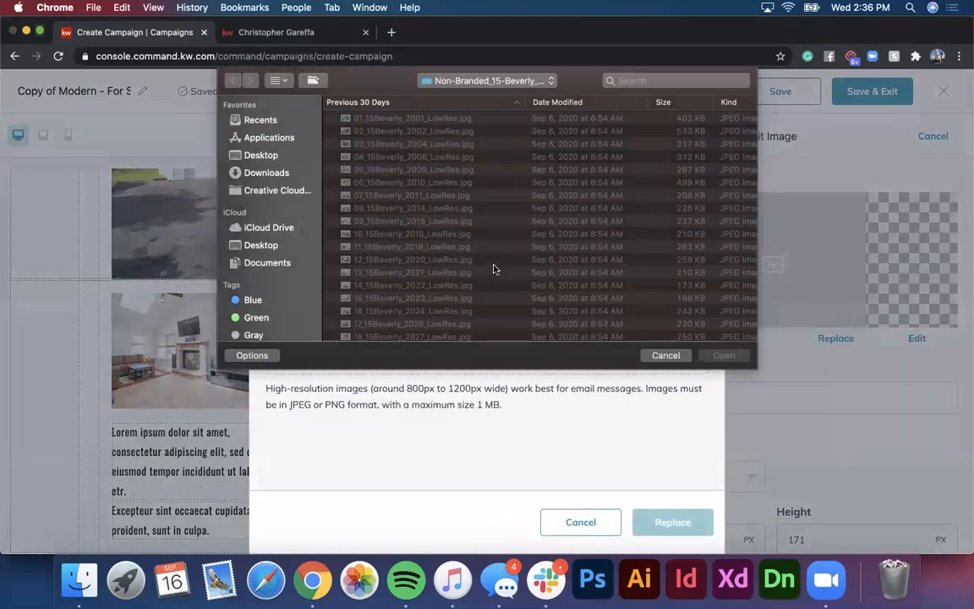
click(723, 356)
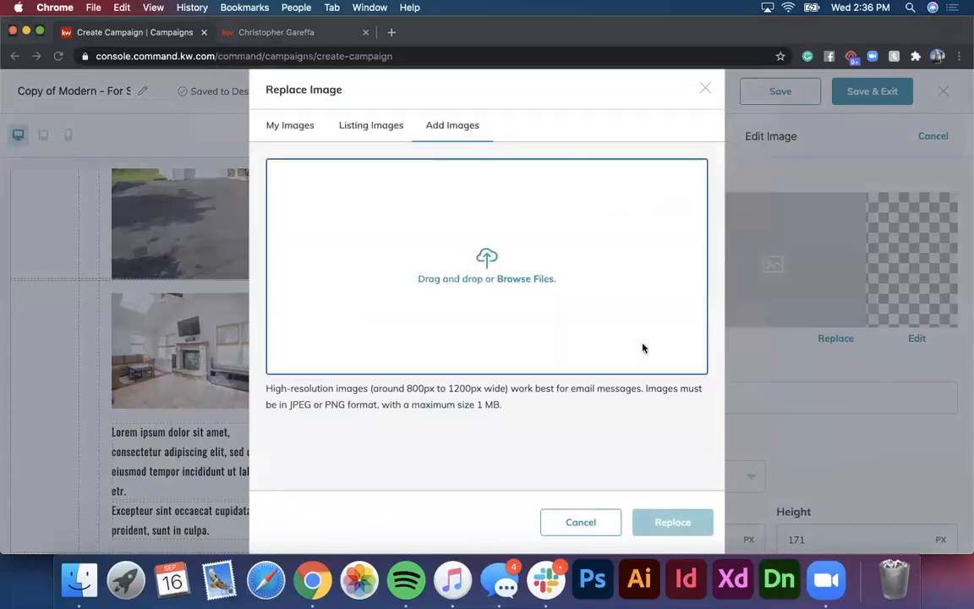
click(320, 460)
click(673, 522)
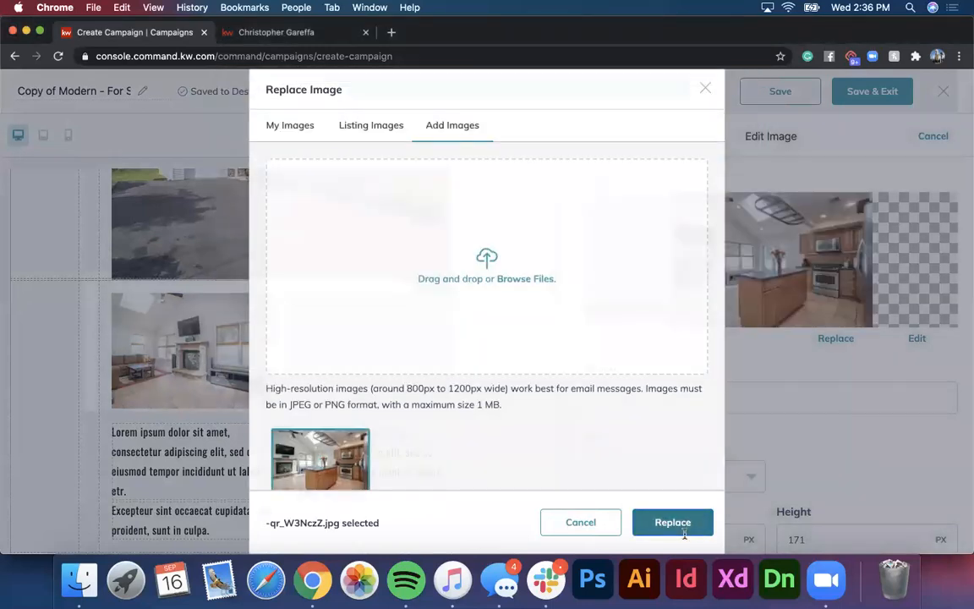
click(619, 136)
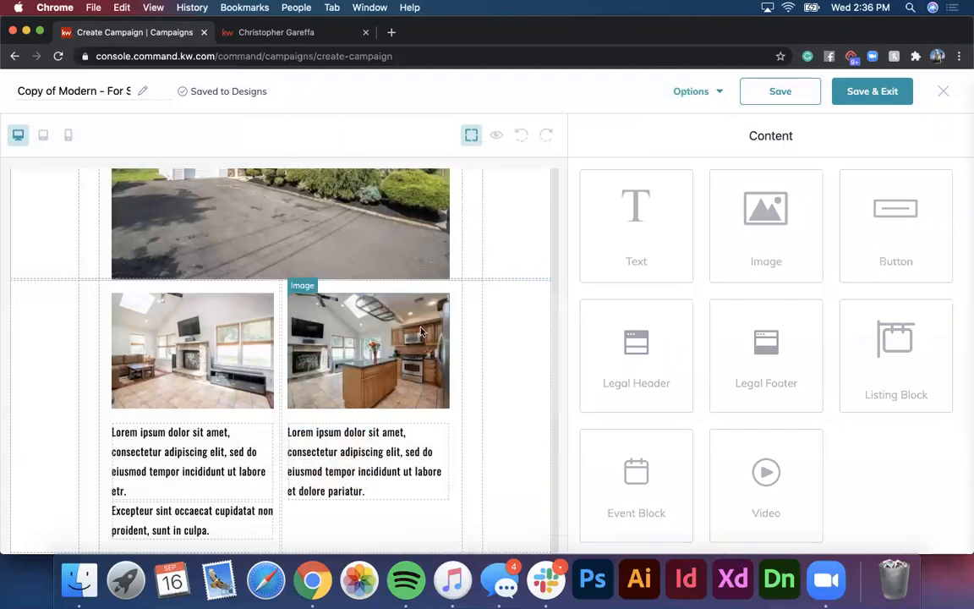
Step: Delete the extra 'Excepteur sint occaecat…' paragraph under the living room photo
scroll(287, 469, up, 5)
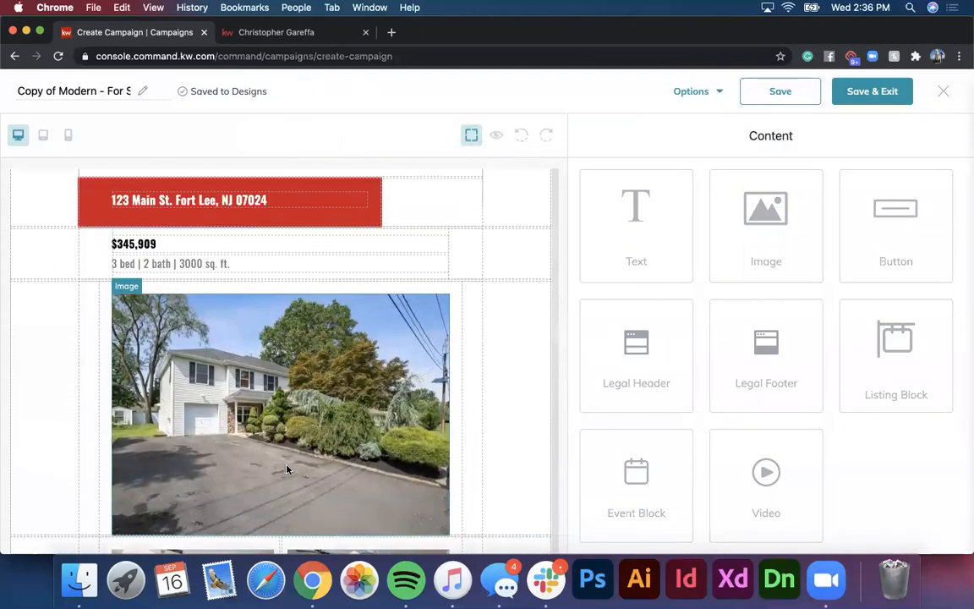
scroll(288, 469, down, 5)
scroll(287, 469, down, 4)
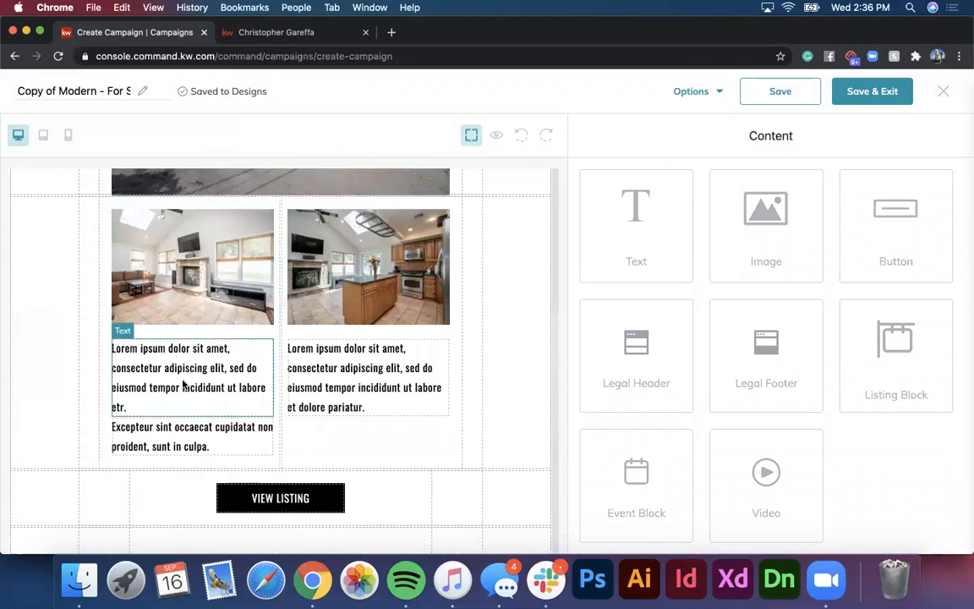
click(174, 429)
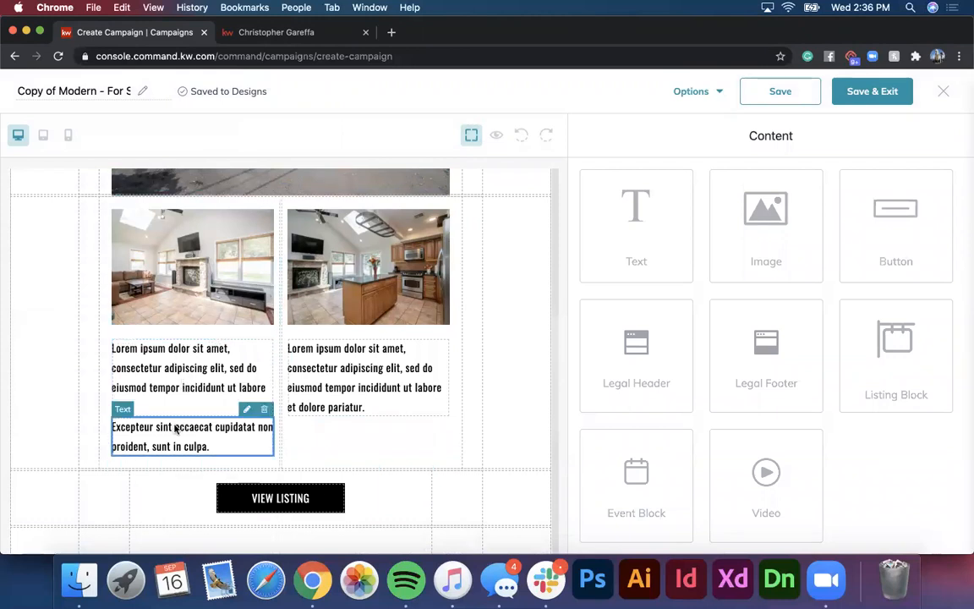
click(262, 408)
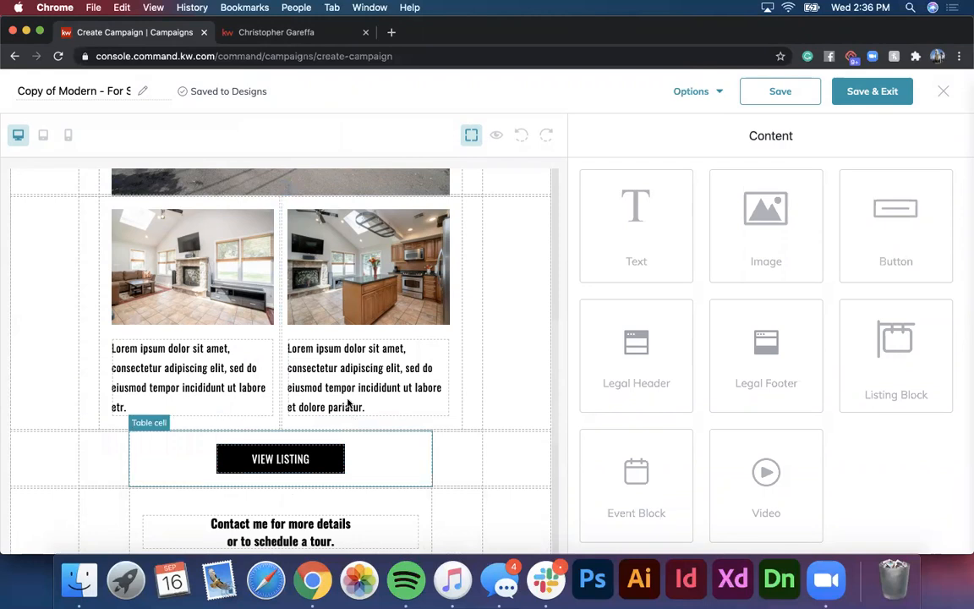
click(218, 385)
Step: Replace the left photo's placeholder description text, starting to type 'Beaitu'
click(246, 331)
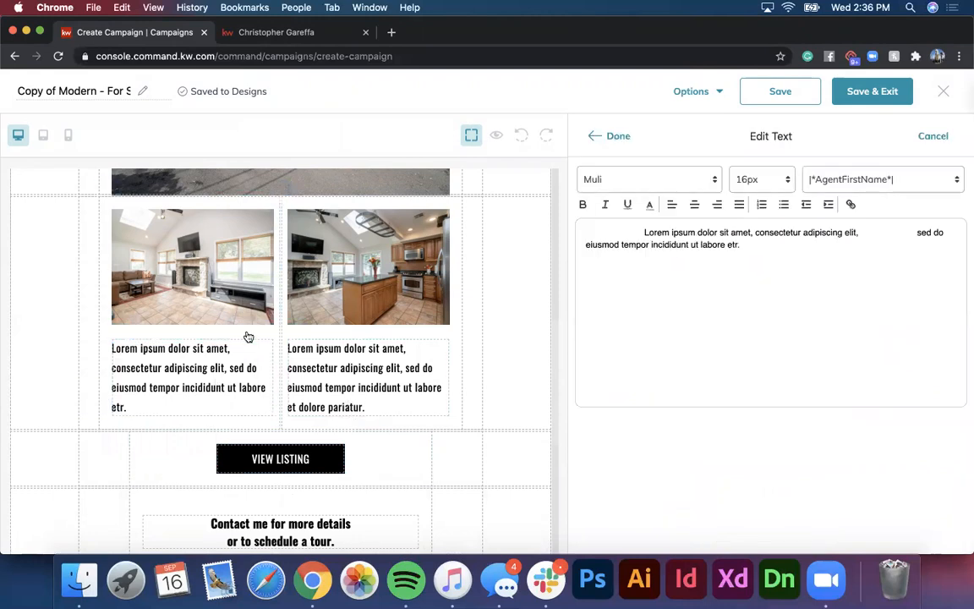
drag(750, 260, 615, 217)
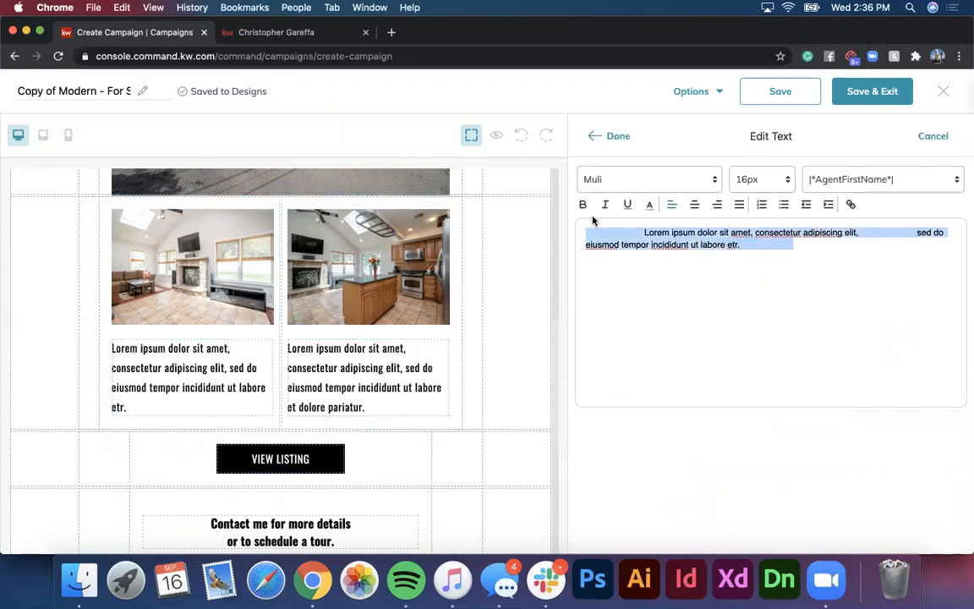
text(Beaitu)
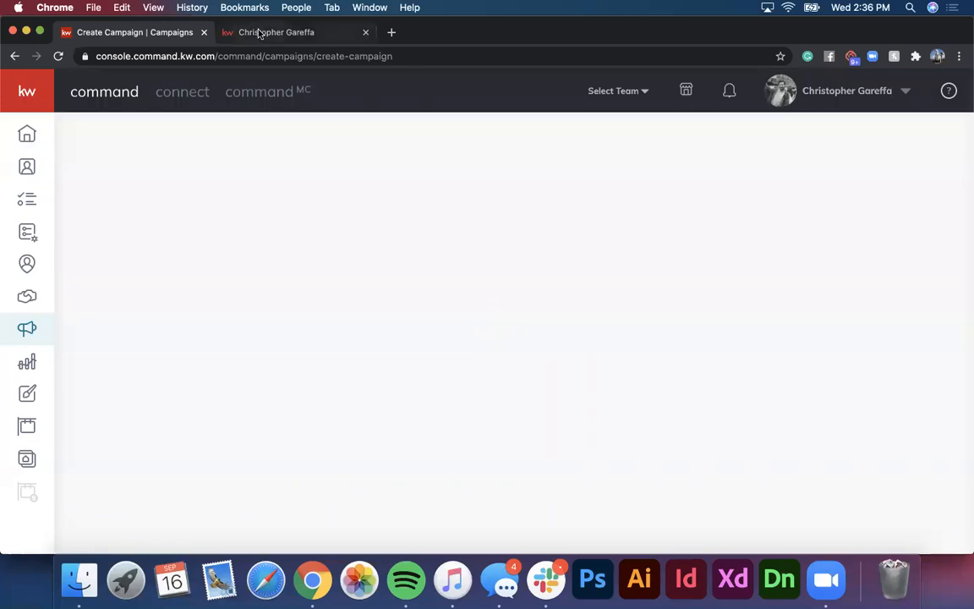
Step: Return to the Email Campaigns list and open the Test 8.31.2020 draft, discarding the unsaved design
click(13, 56)
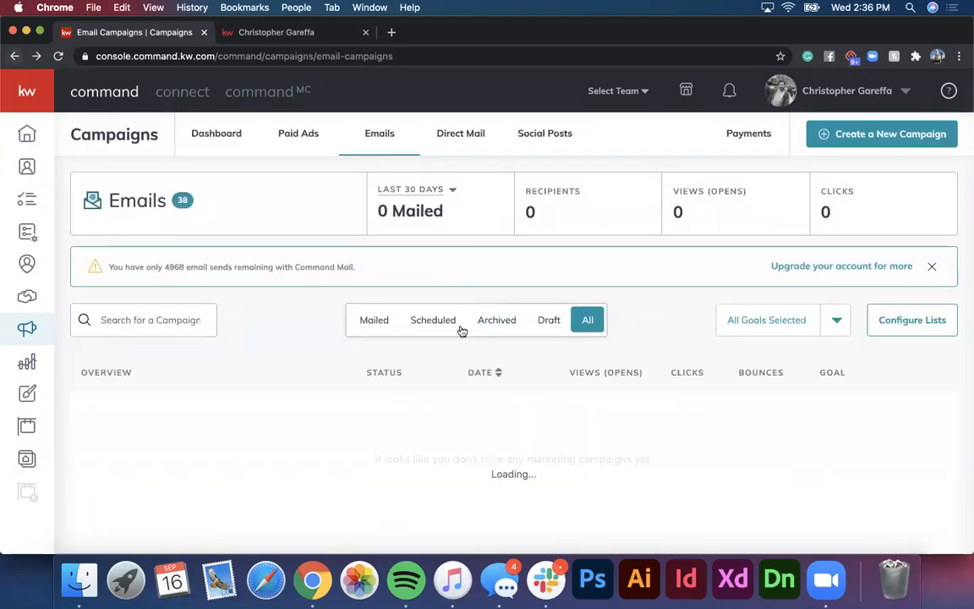
click(934, 421)
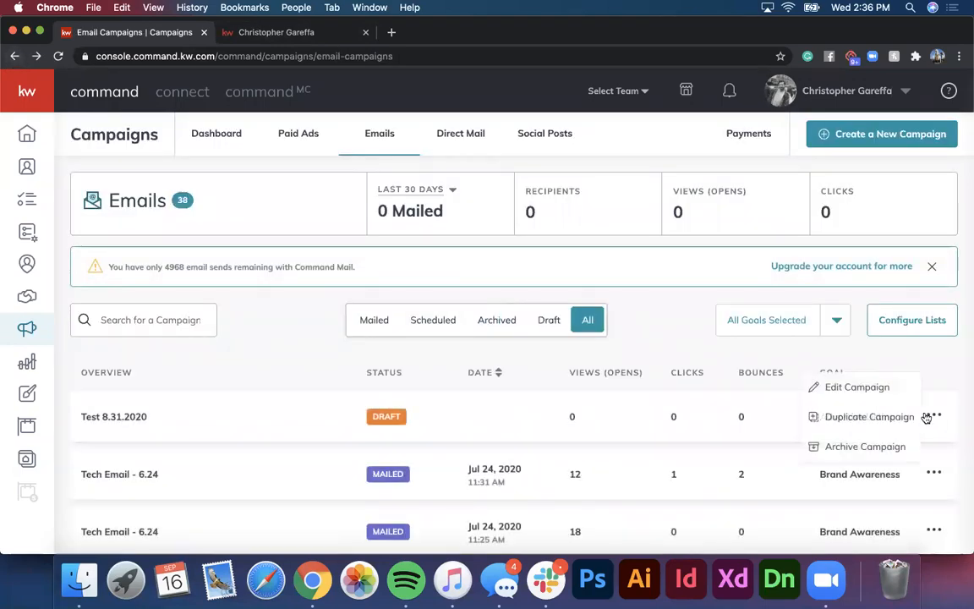
click(816, 388)
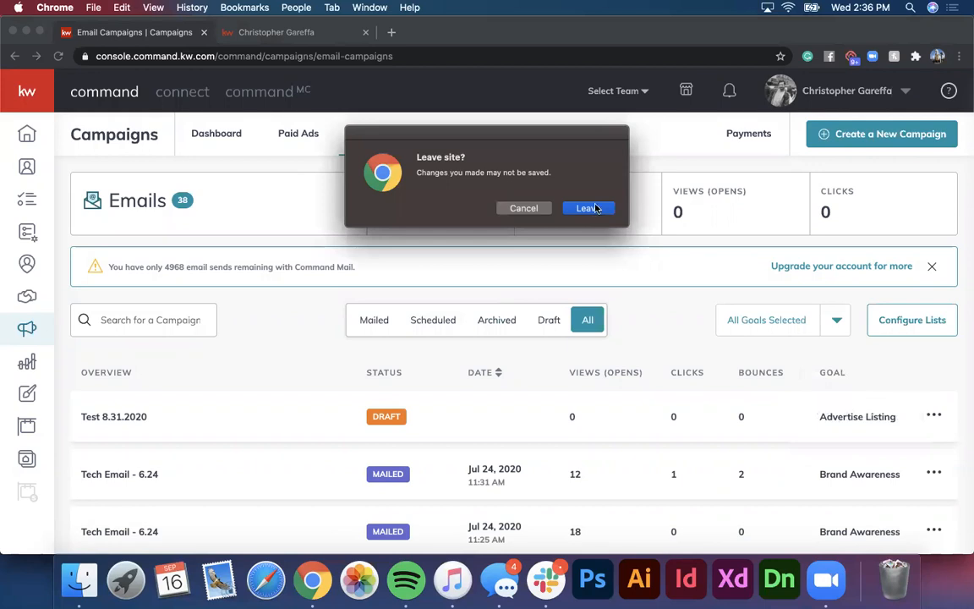
click(589, 208)
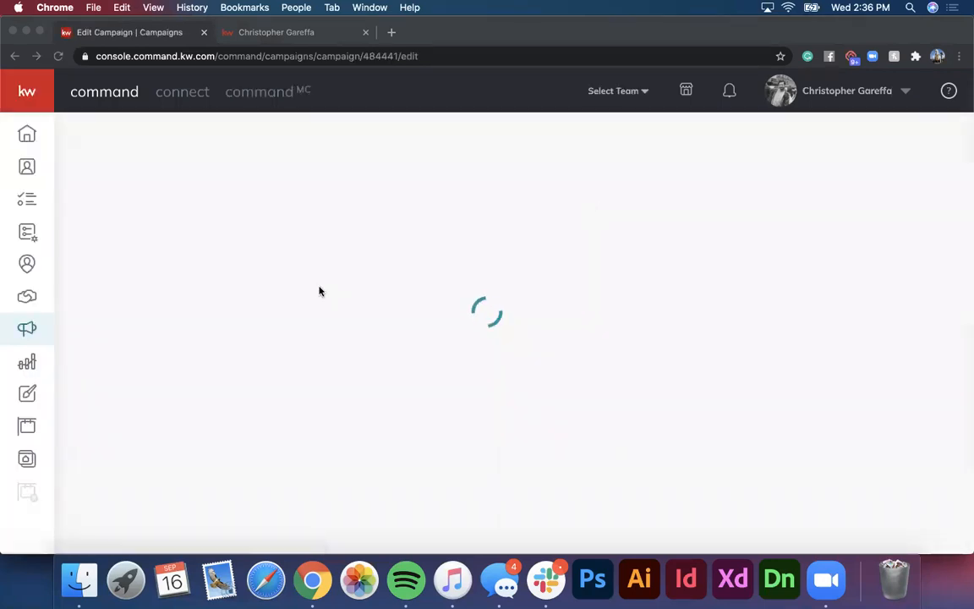
Step: Change the campaign's design to the Copy of Modern - For Sale template from My Templates
scroll(320, 291, down, 10)
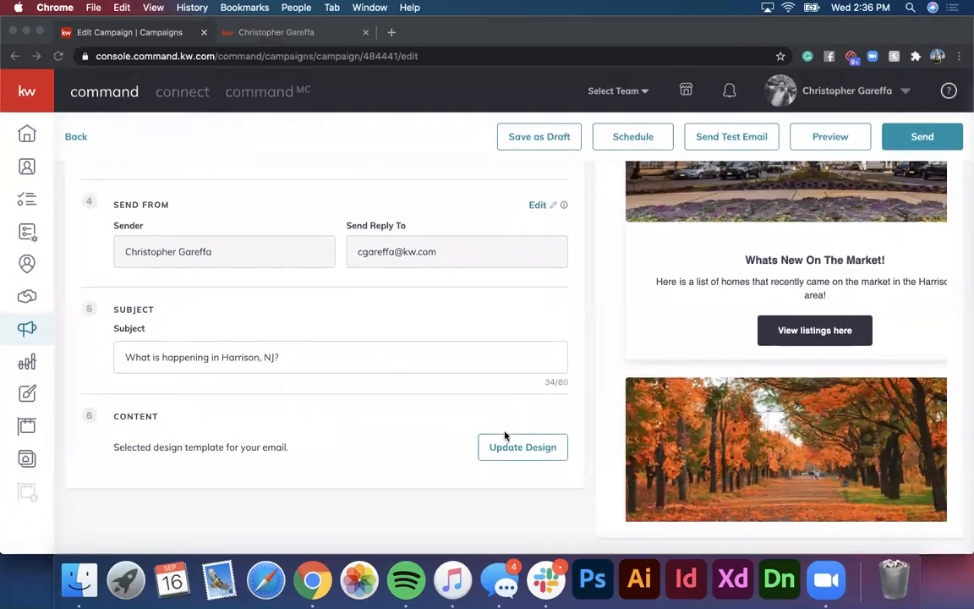
click(531, 448)
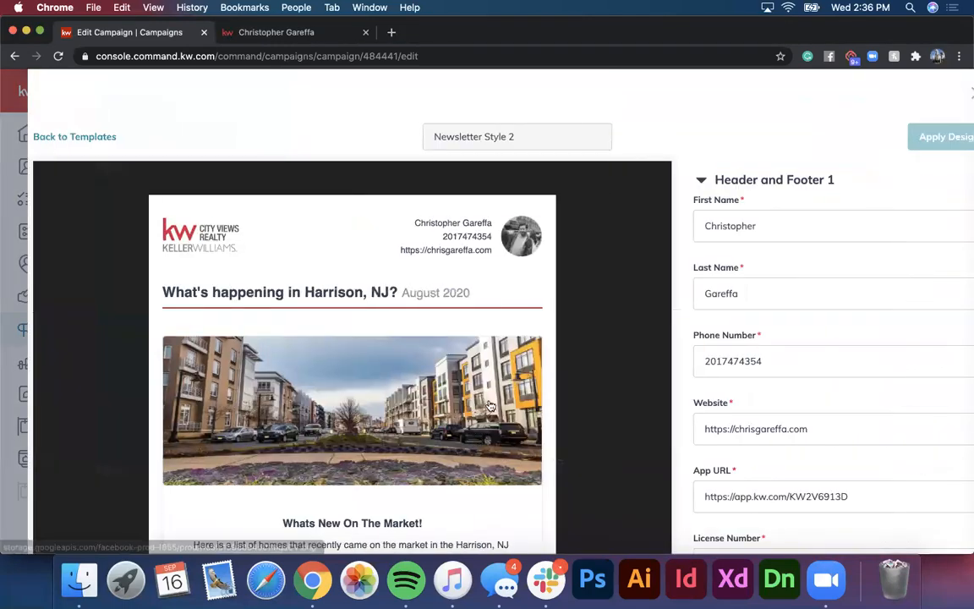
click(60, 143)
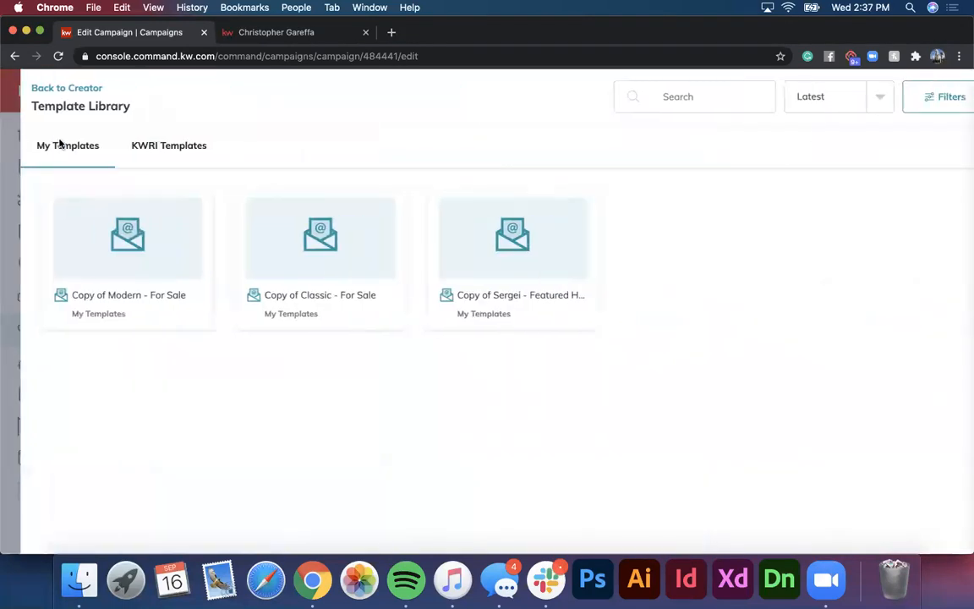
click(135, 145)
click(57, 146)
click(83, 242)
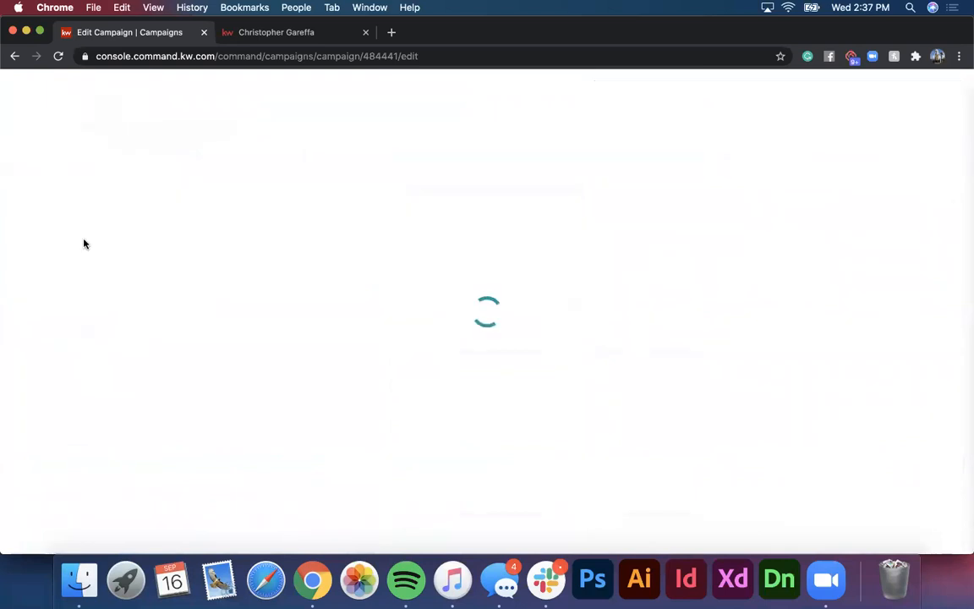
Step: Reopen the campaign's design and go back to My Templates to choose a different template
scroll(193, 320, down, 5)
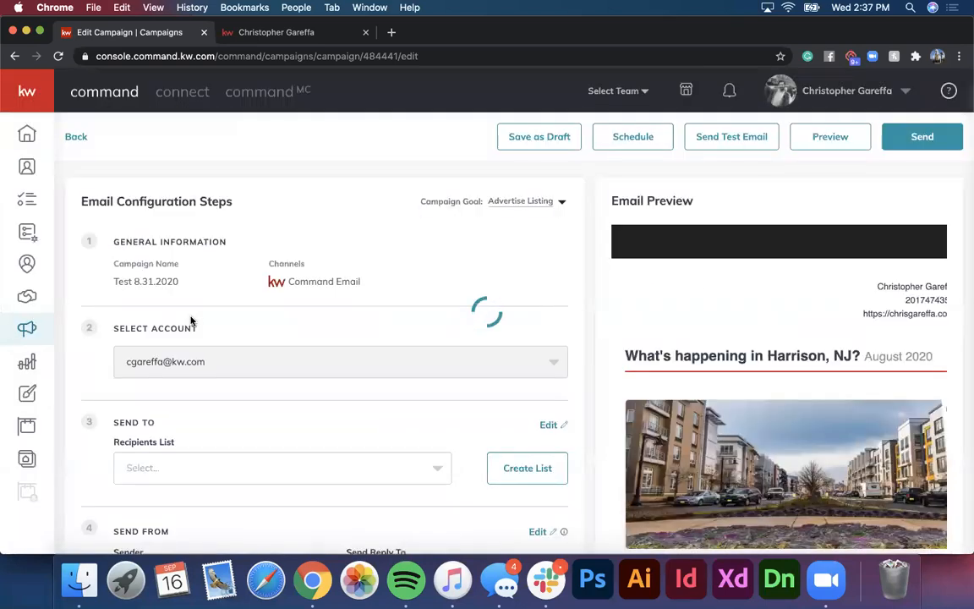
scroll(191, 321, down, 5)
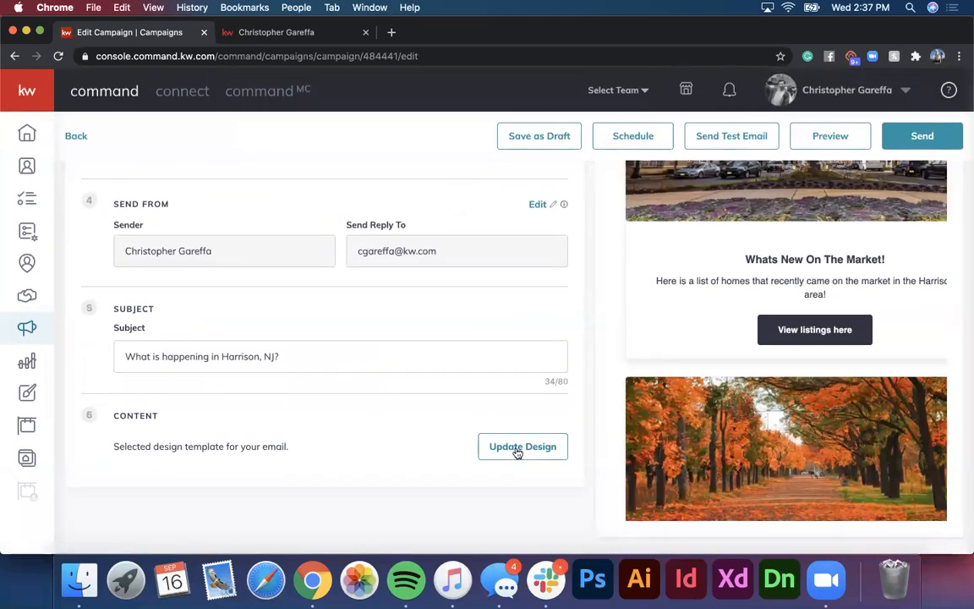
click(518, 439)
click(58, 136)
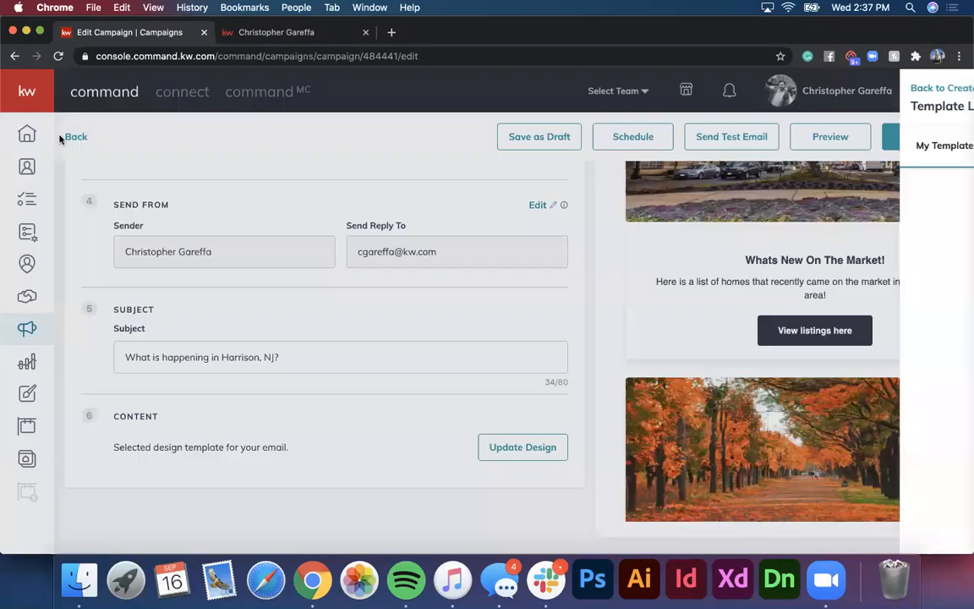
Step: Open the Copy of Classic - For Sale template in the email editor
click(284, 254)
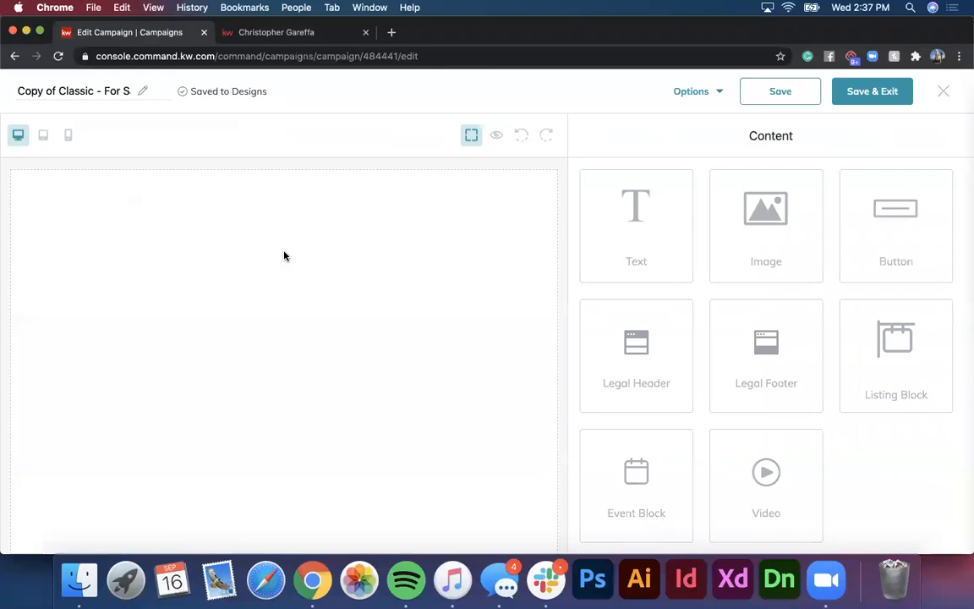
scroll(370, 366, down, 5)
scroll(370, 366, down, 3)
scroll(370, 365, up, 10)
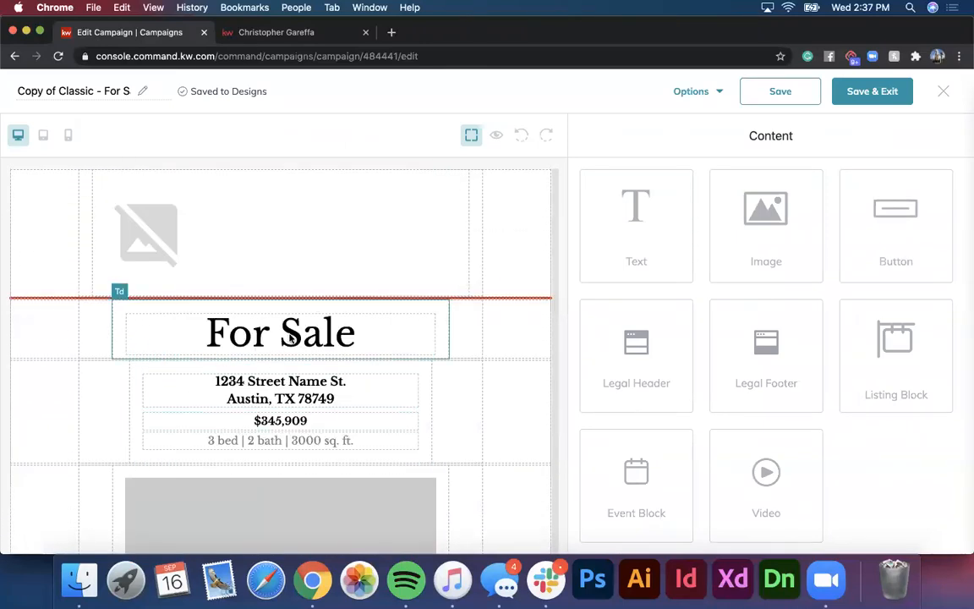
Step: Join the street address and city onto one line under the For Sale heading
click(278, 399)
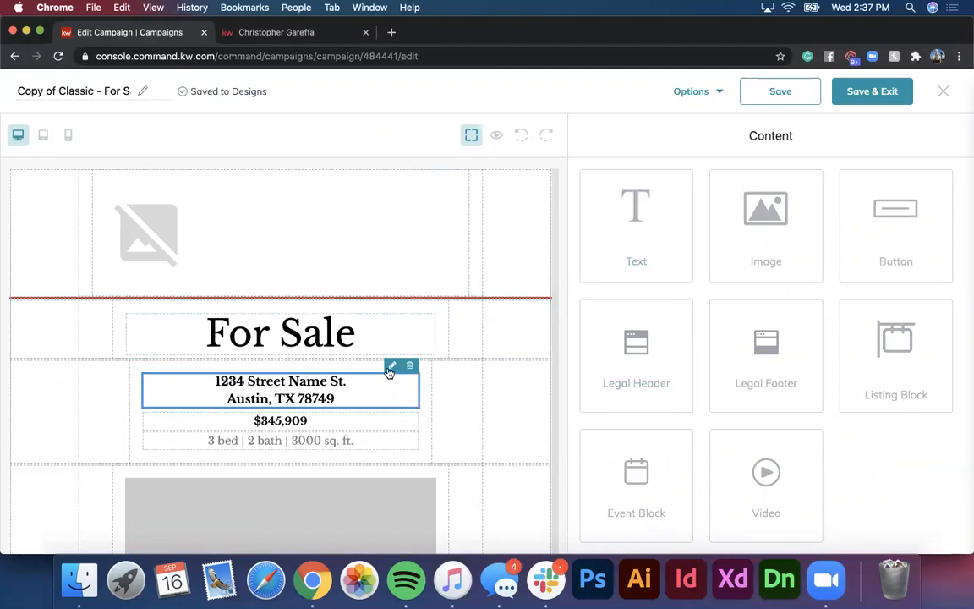
click(391, 365)
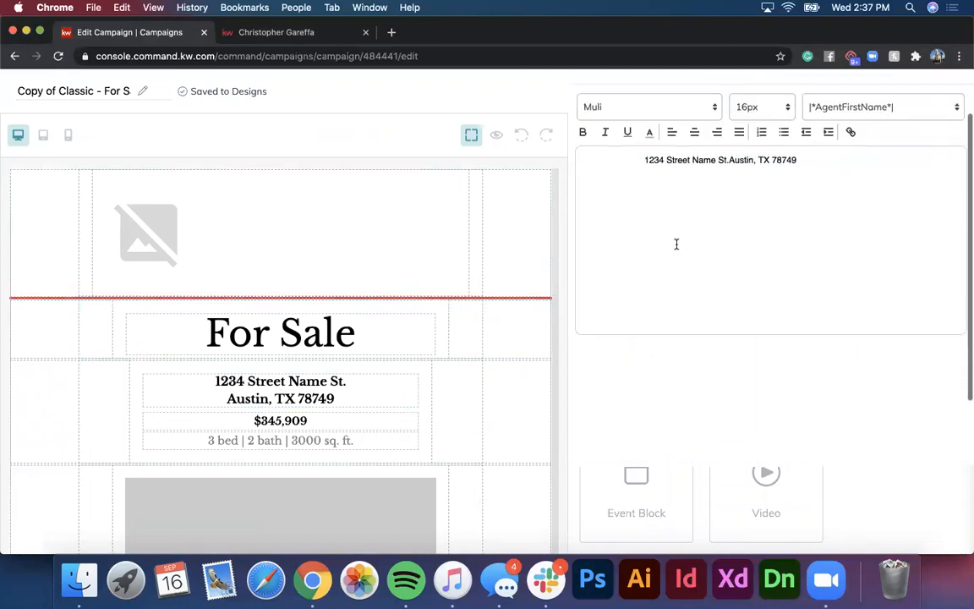
click(614, 125)
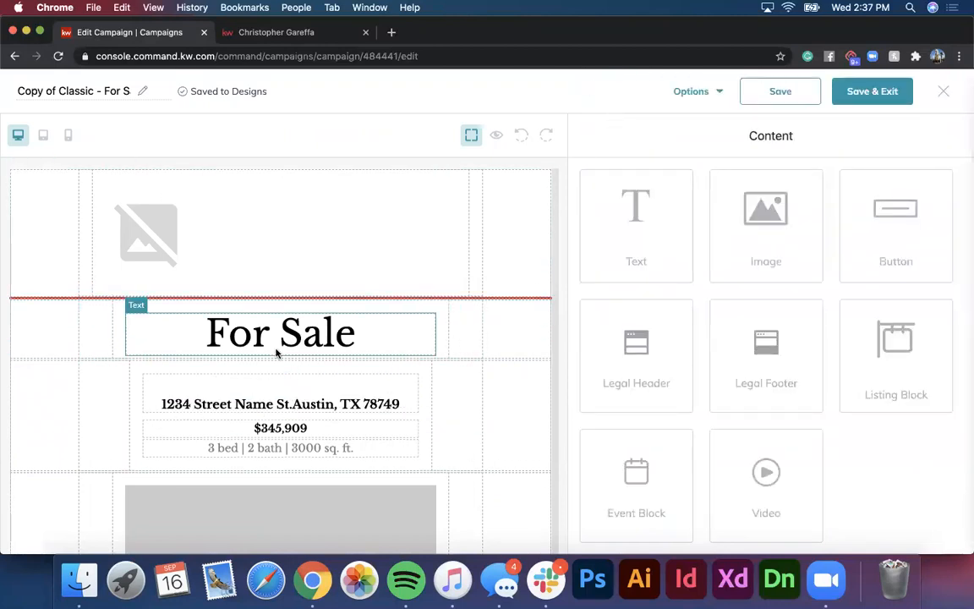
scroll(277, 352, down, 5)
click(275, 290)
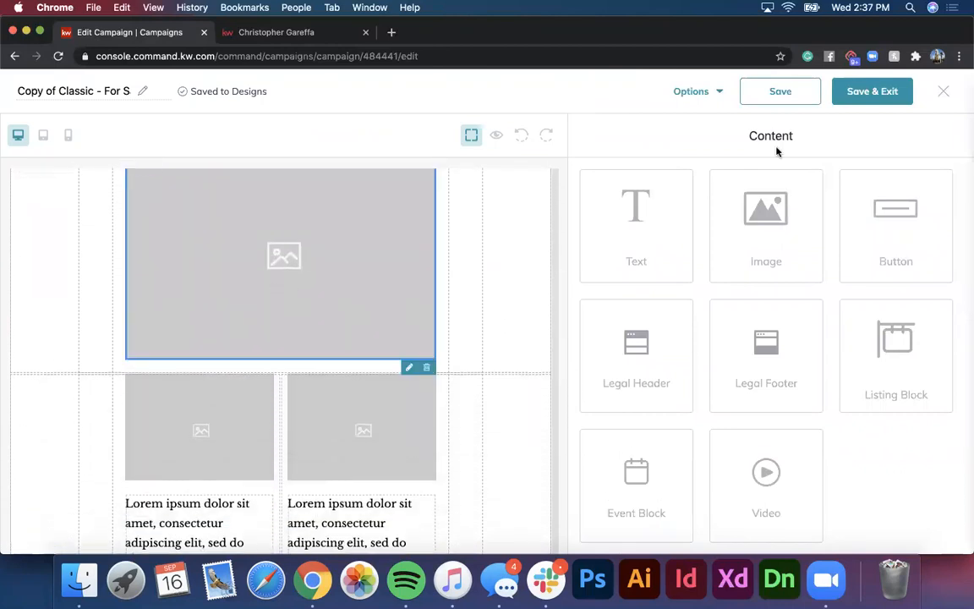
scroll(357, 324, up, 2)
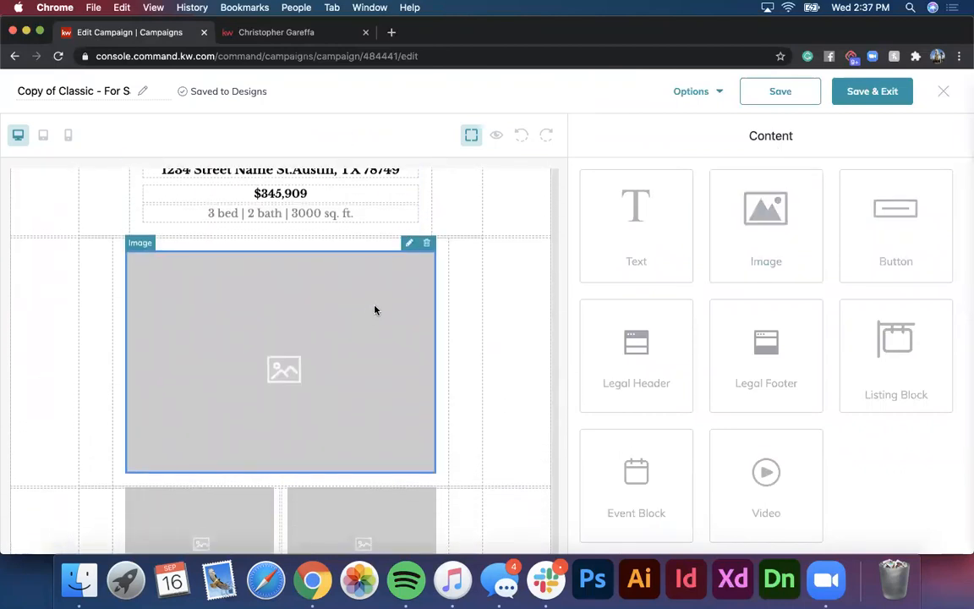
Step: Replace the large main image with the house exterior photo
click(408, 245)
click(835, 325)
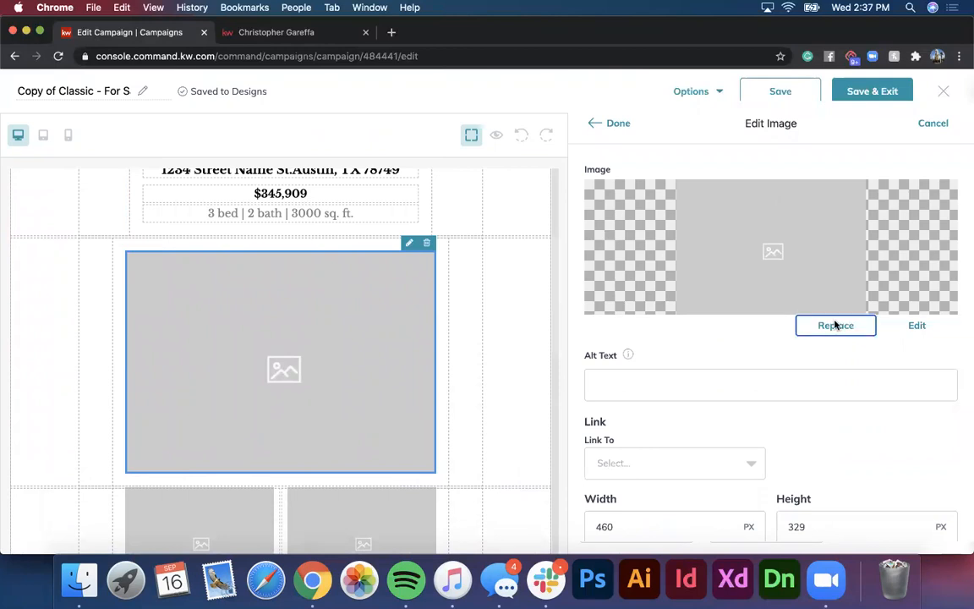
click(411, 161)
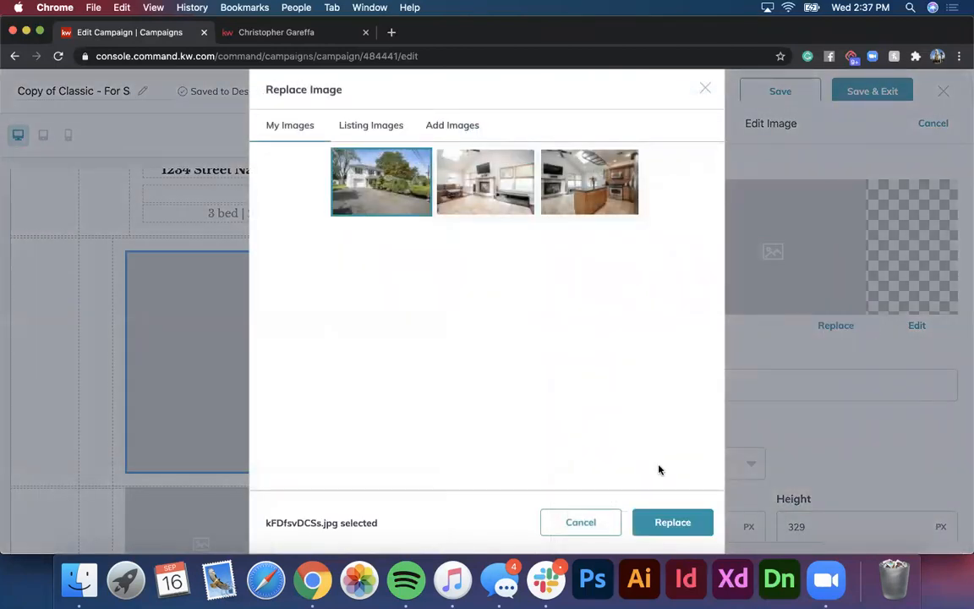
click(666, 522)
click(615, 126)
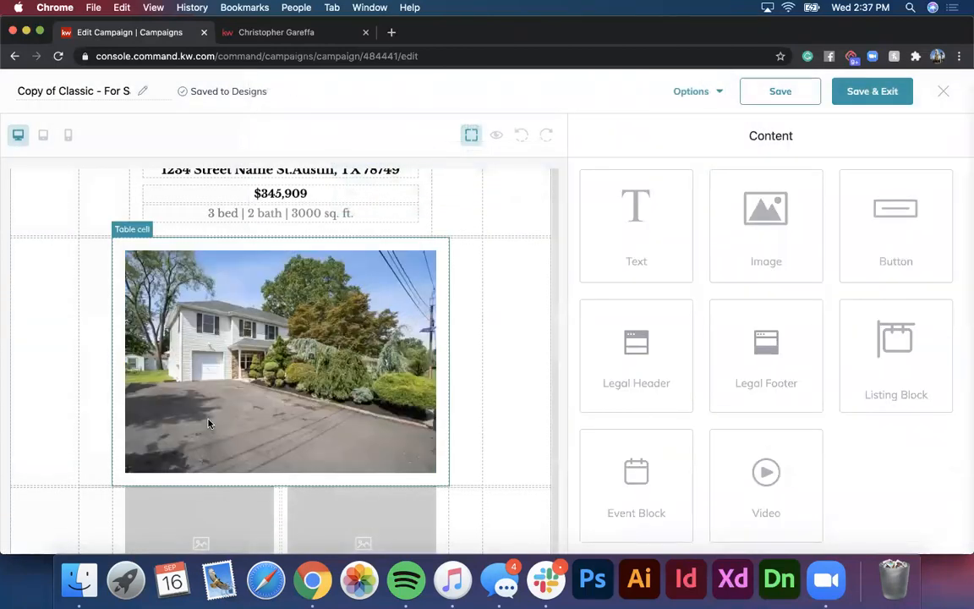
Step: Put the living-room photo into the empty left small photo slot
scroll(210, 422, down, 5)
click(202, 351)
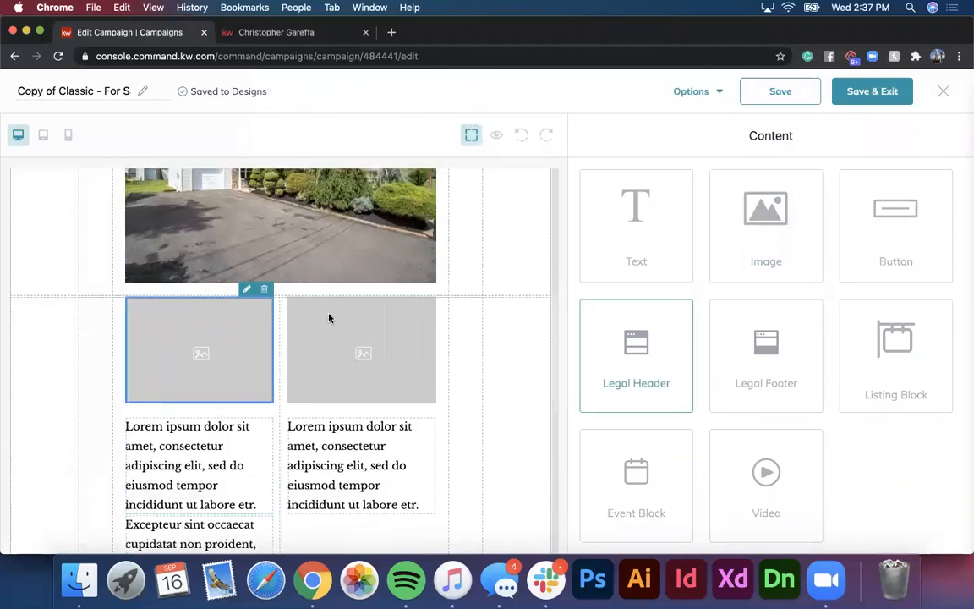
click(247, 289)
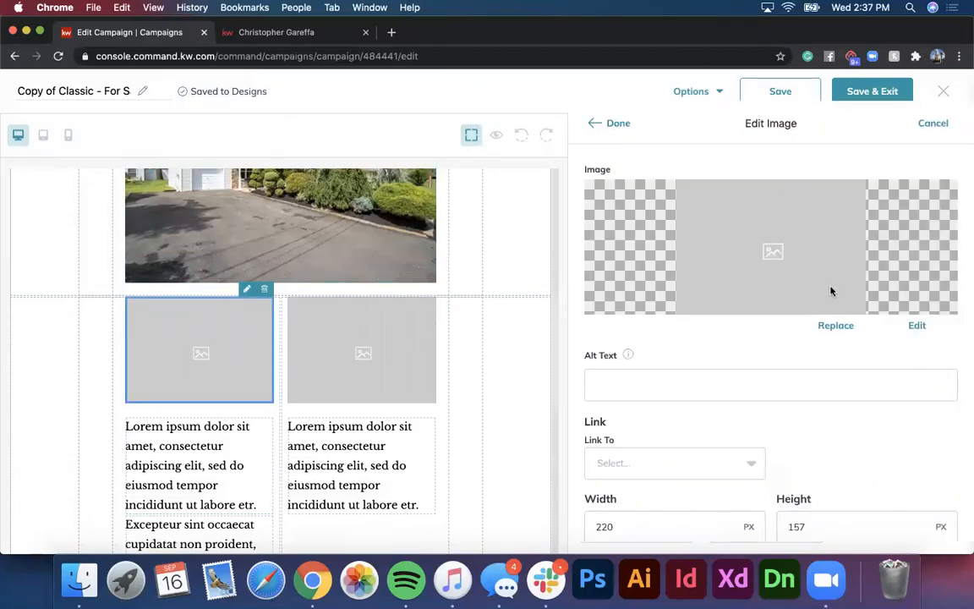
click(832, 326)
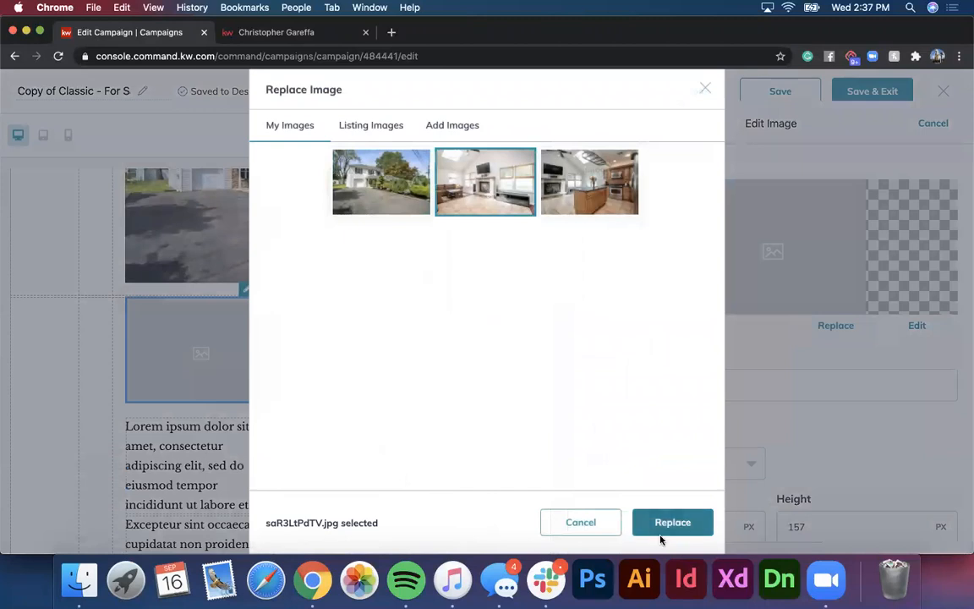
click(663, 523)
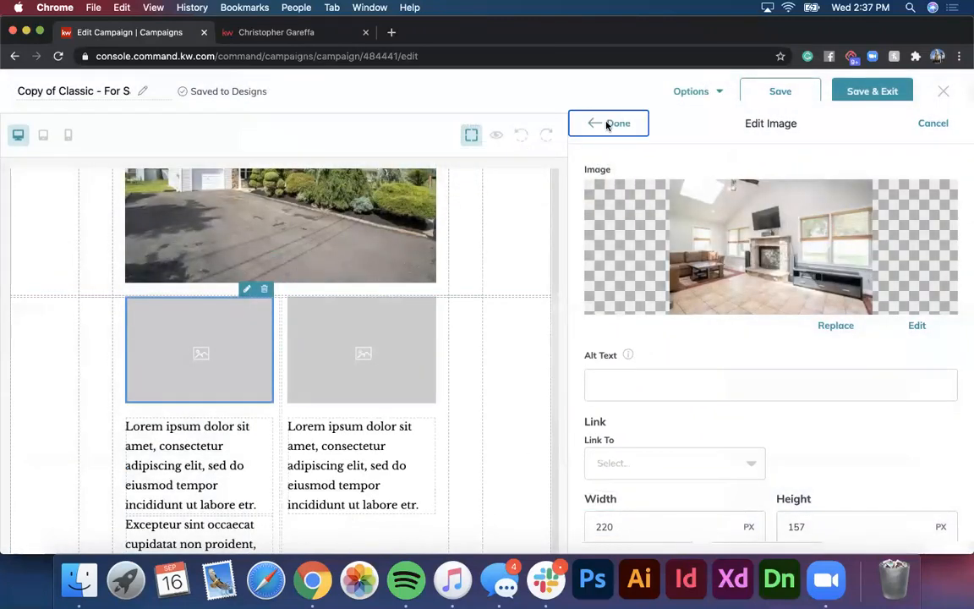
click(611, 123)
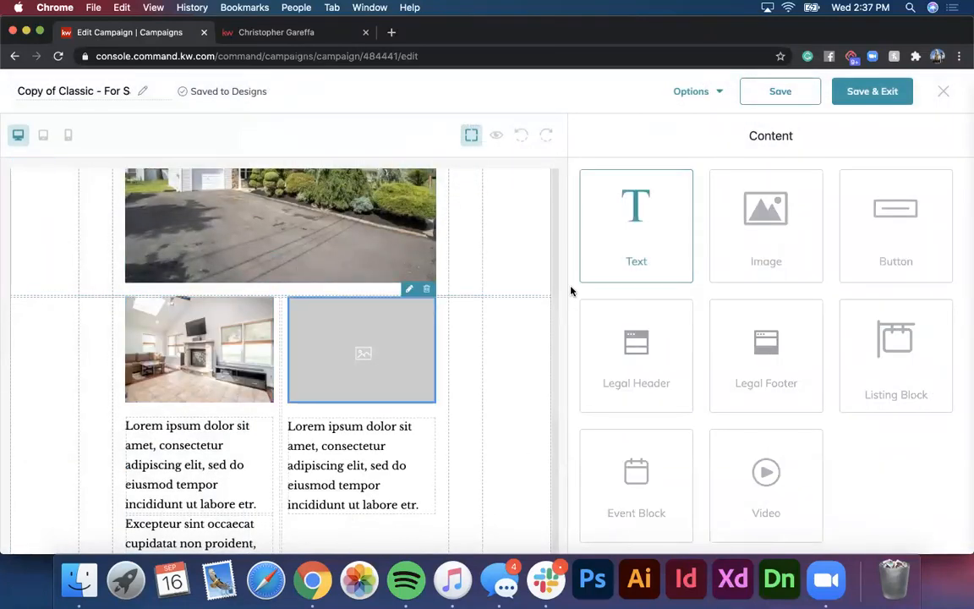
Step: Put the kitchen photo into the empty right small photo slot
click(424, 302)
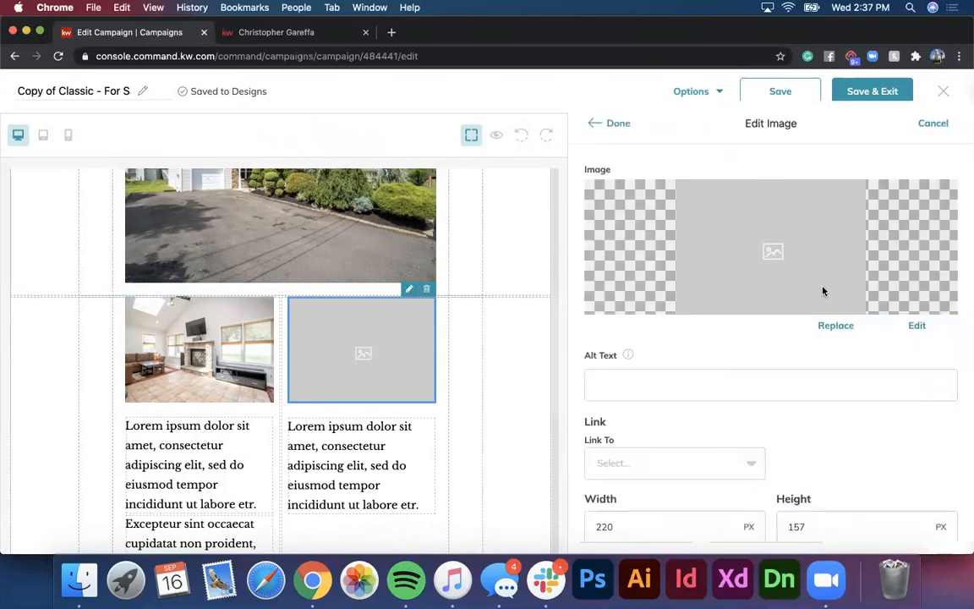
click(834, 327)
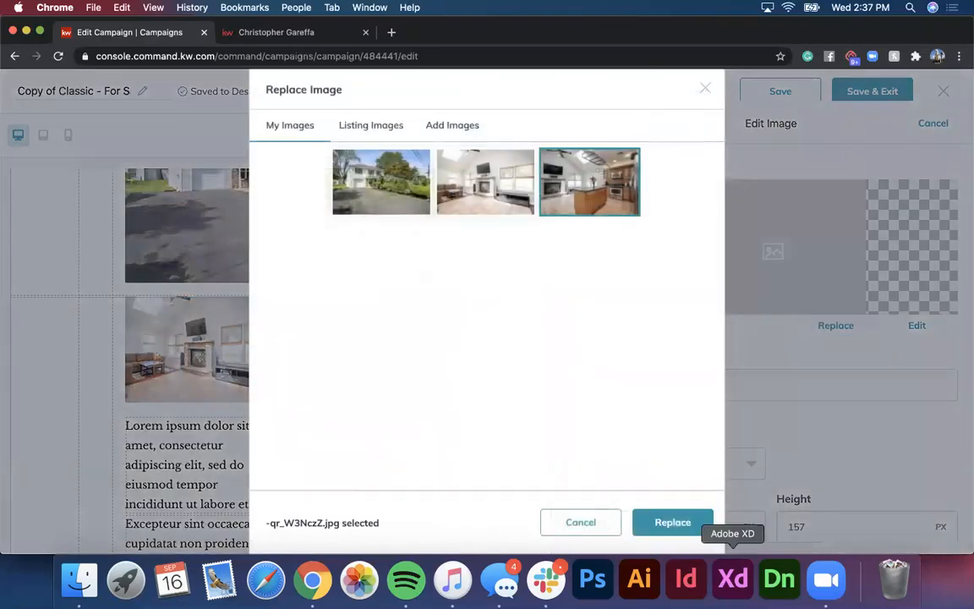
click(671, 518)
click(618, 125)
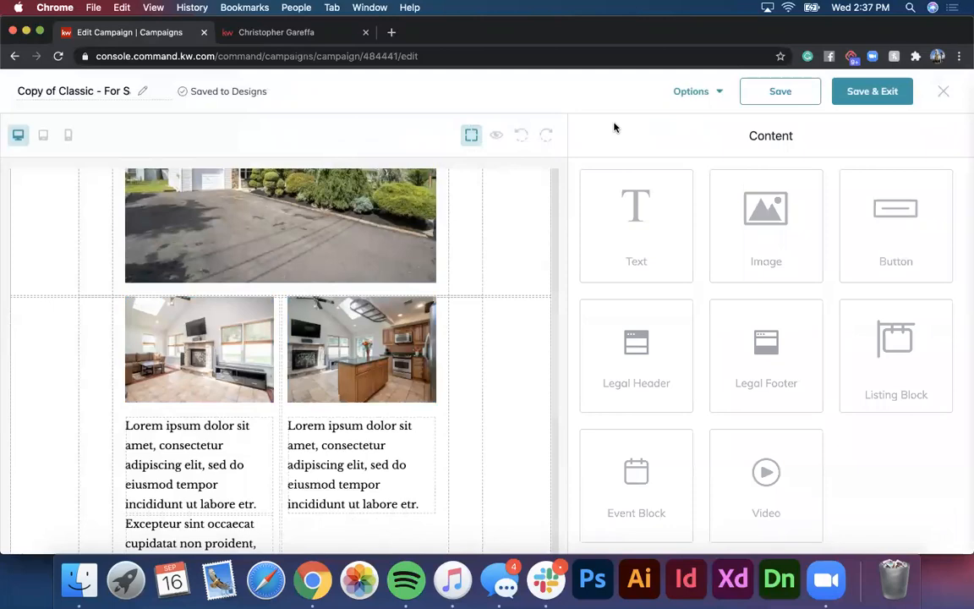
scroll(332, 348, down, 5)
scroll(252, 439, up, 3)
scroll(252, 439, down, 5)
scroll(252, 440, down, 2)
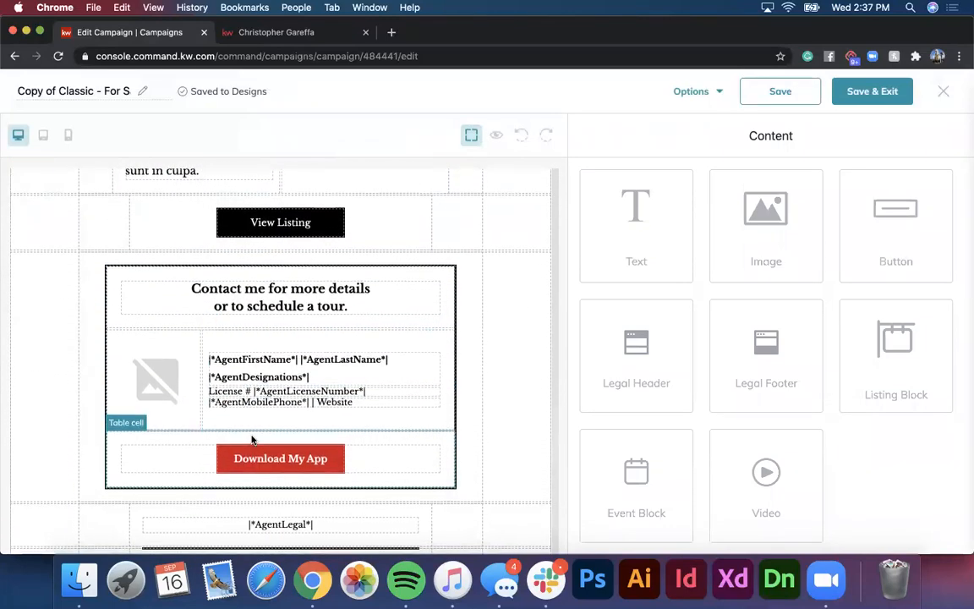
scroll(252, 440, up, 1)
scroll(334, 387, down, 3)
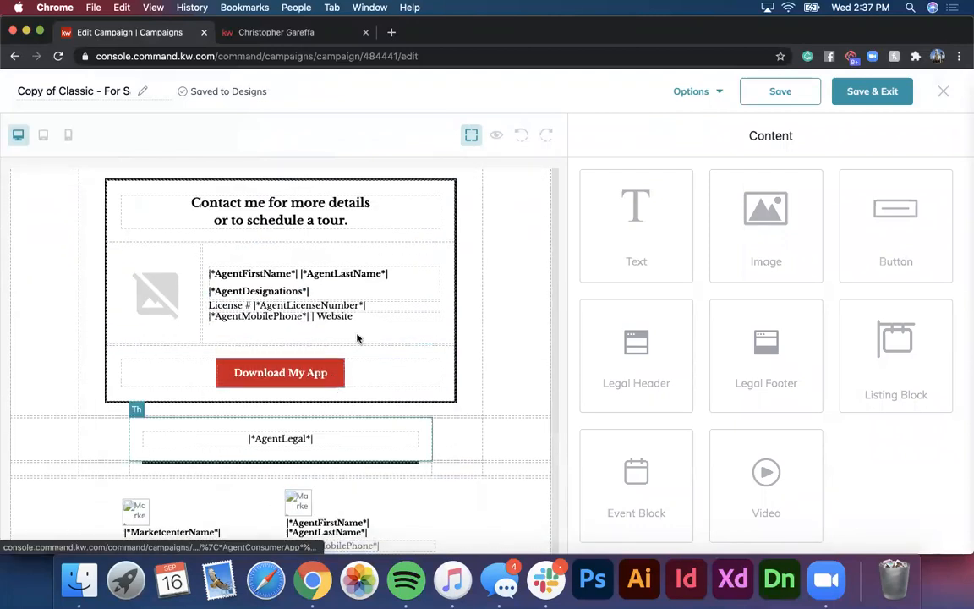
scroll(350, 325, down, 3)
scroll(347, 318, up, 4)
scroll(347, 317, up, 3)
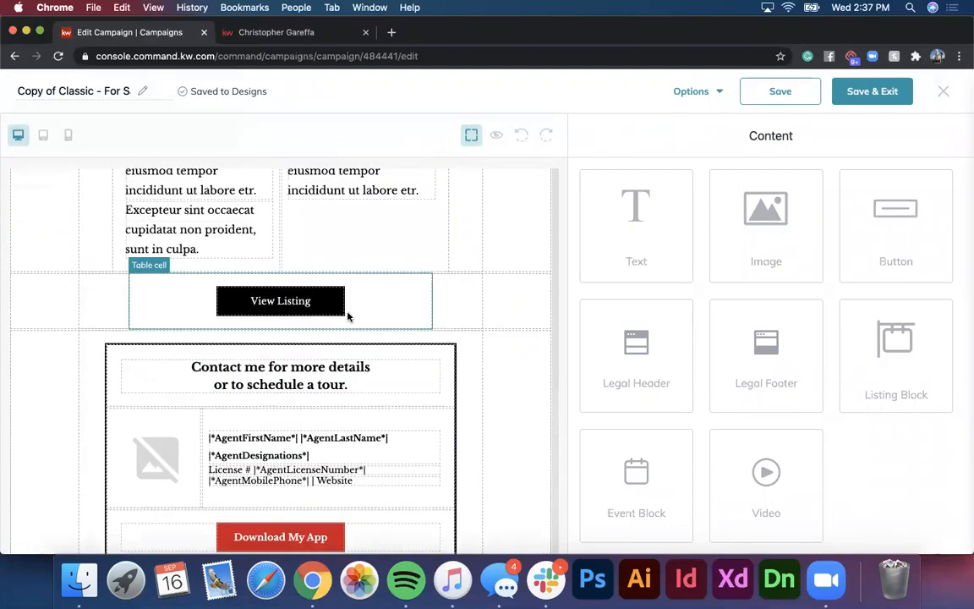
Step: Set the View Listing button's Link To as Landing page '123 main st open house'
click(309, 332)
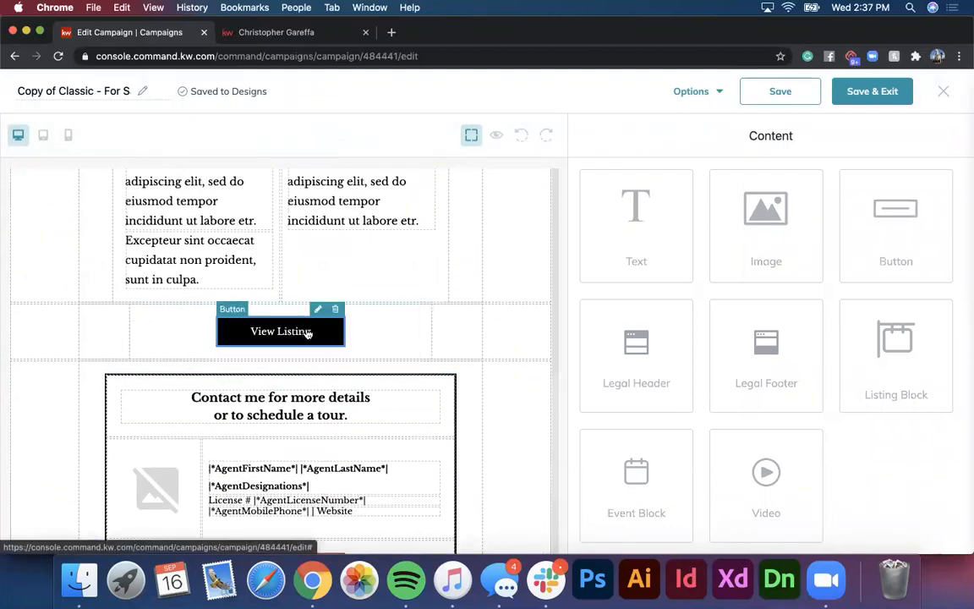
click(318, 310)
scroll(736, 292, down, 1)
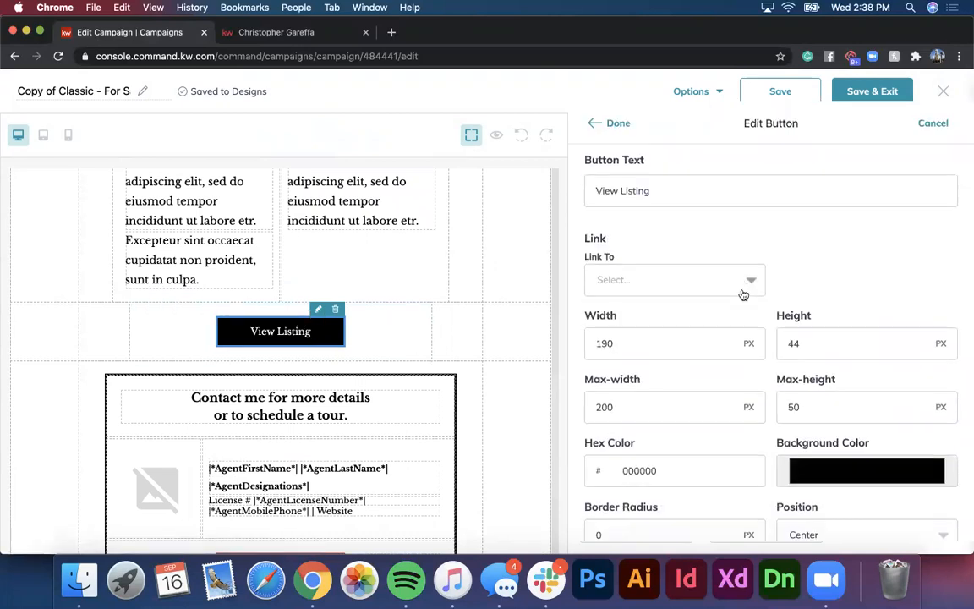
click(706, 258)
scroll(662, 331, down, 1)
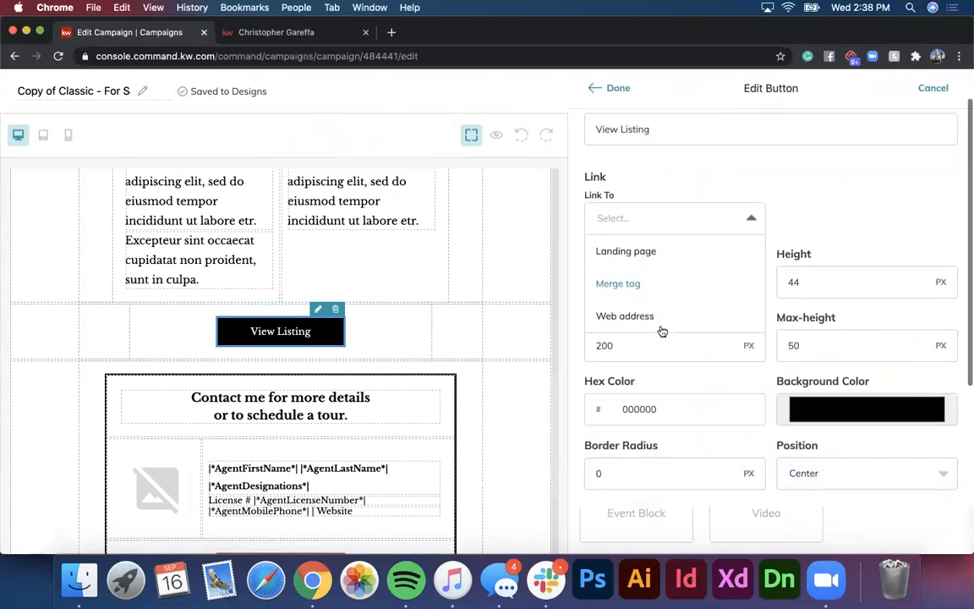
click(630, 253)
click(881, 224)
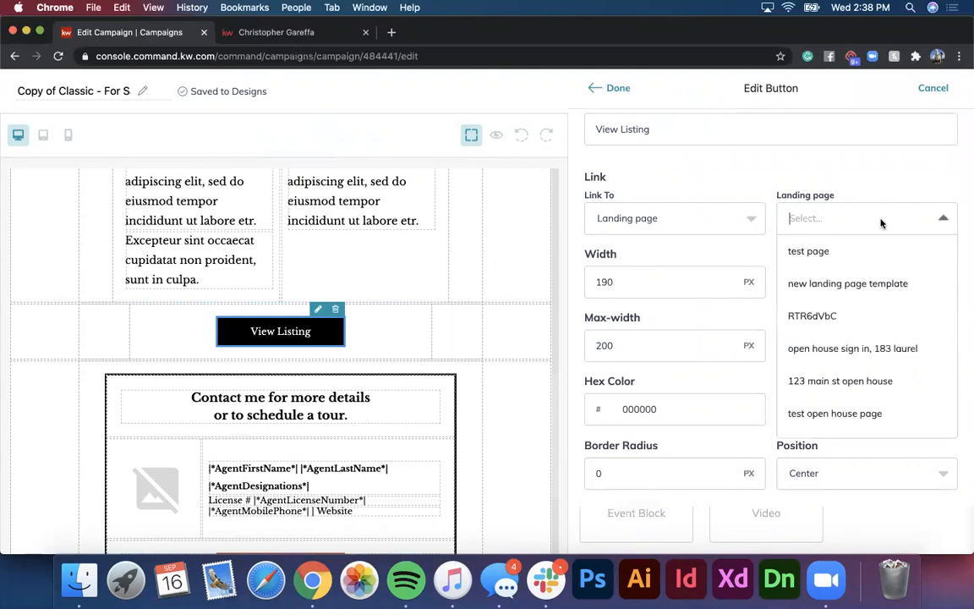
scroll(874, 285, down, 1)
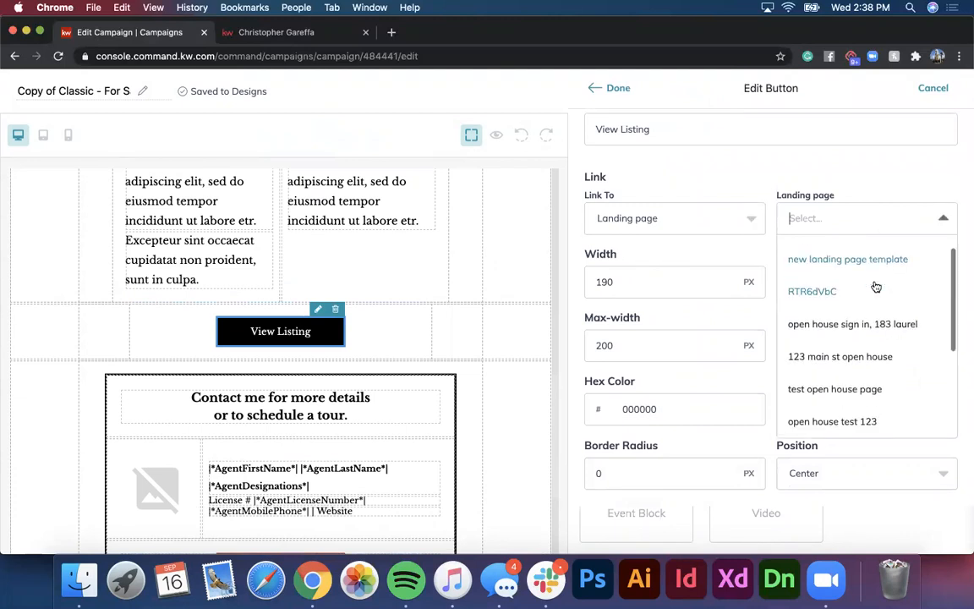
click(863, 354)
scroll(803, 404, down, 2)
scroll(804, 406, up, 3)
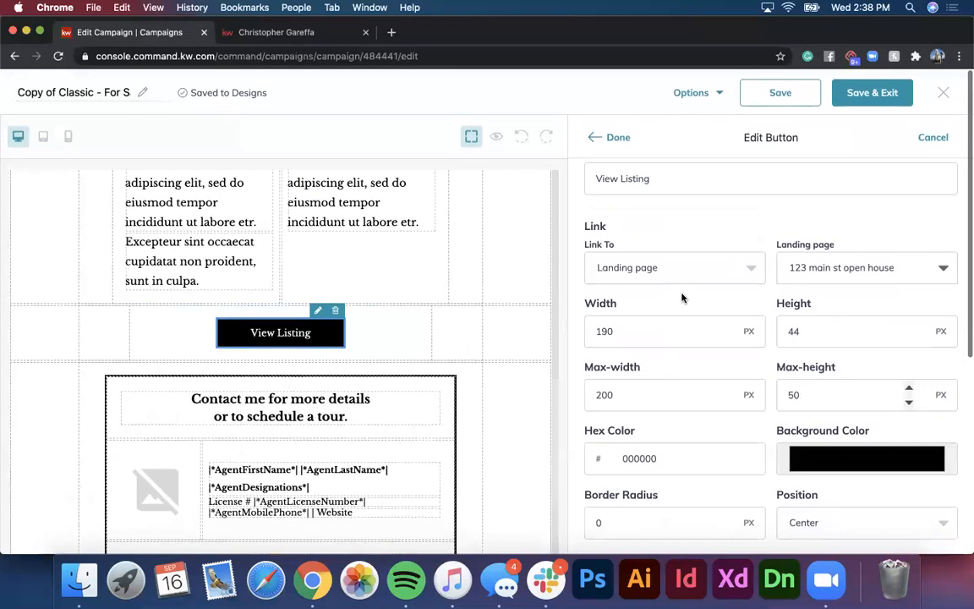
click(614, 140)
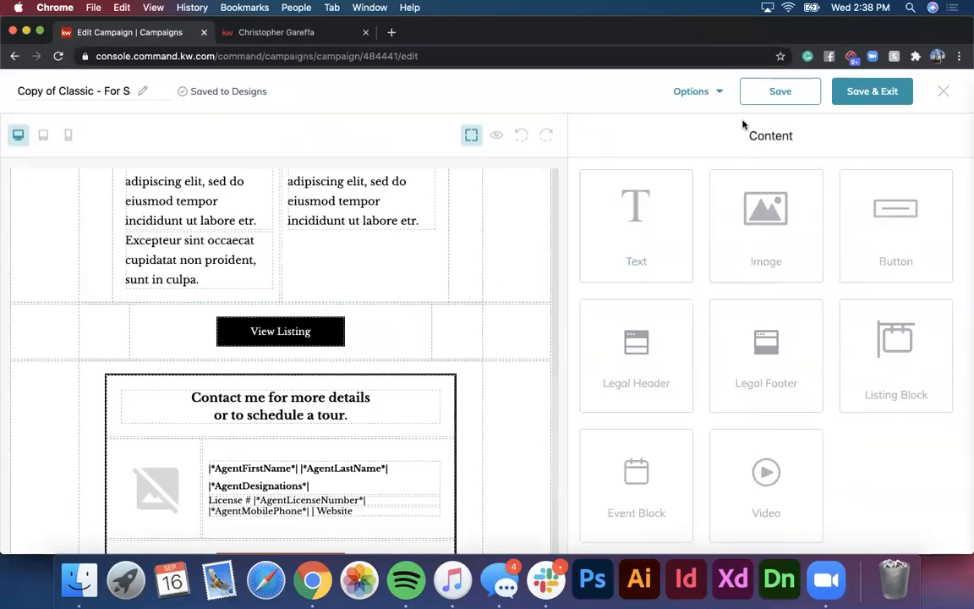
click(713, 93)
Step: Preview the email and scroll from the For Sale heading down to the contact footer
click(701, 131)
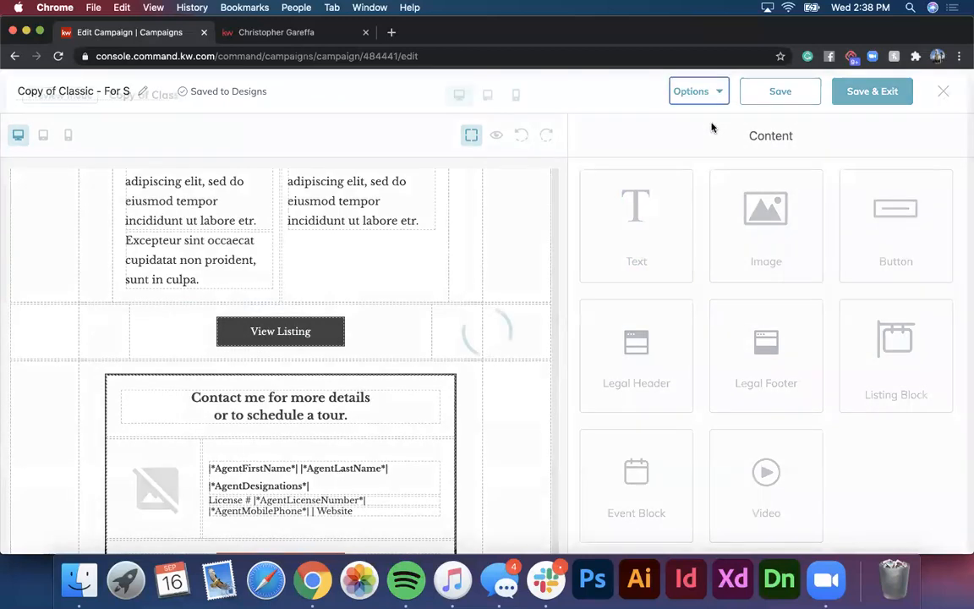
scroll(614, 262, up, 1)
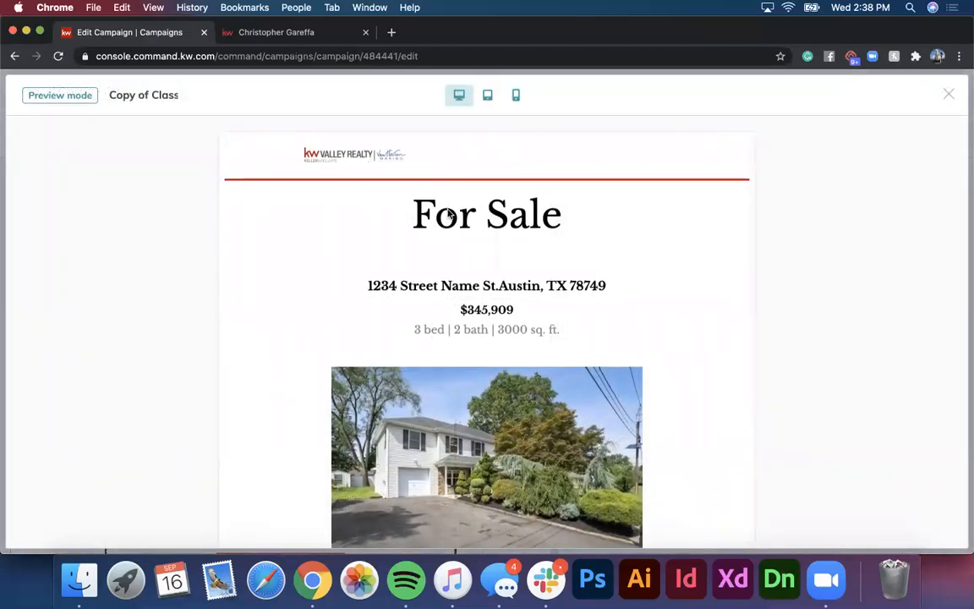
scroll(473, 245, down, 1)
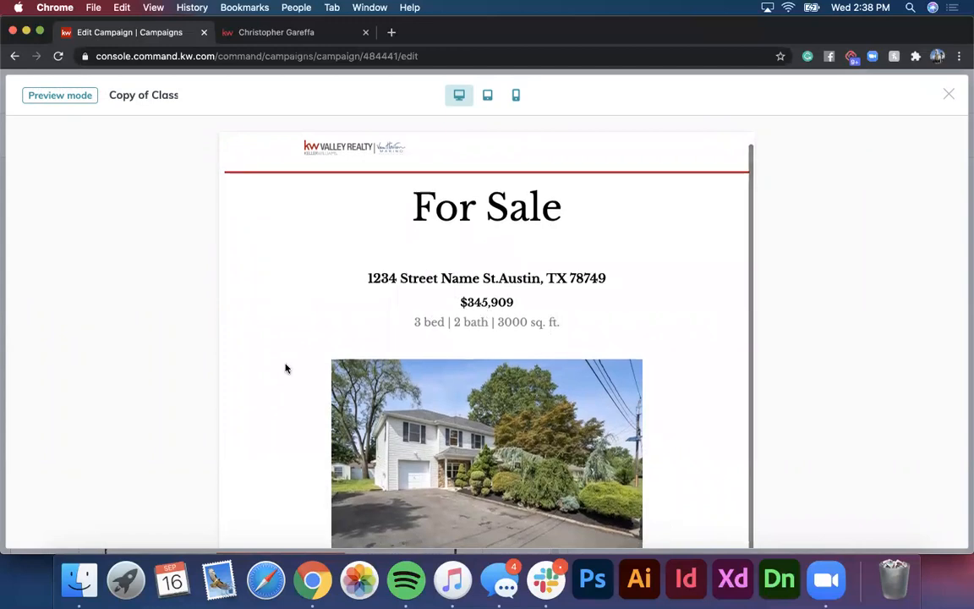
scroll(285, 368, down, 10)
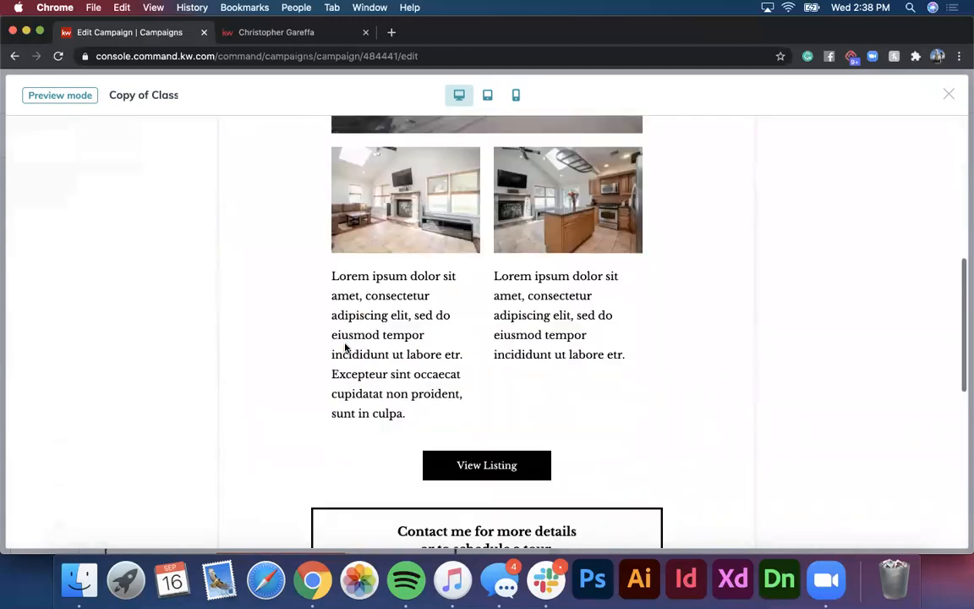
scroll(347, 347, down, 3)
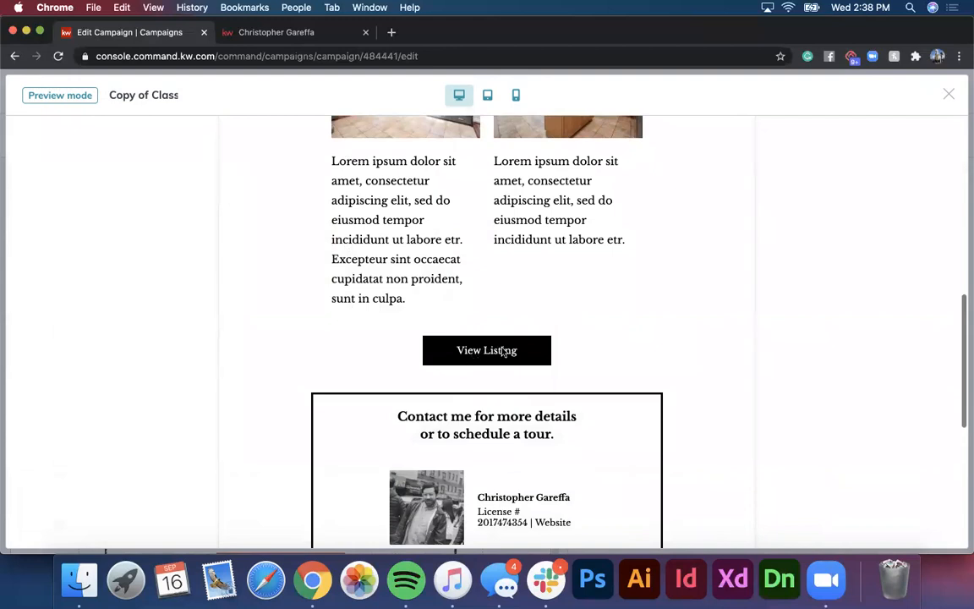
scroll(505, 342, down, 4)
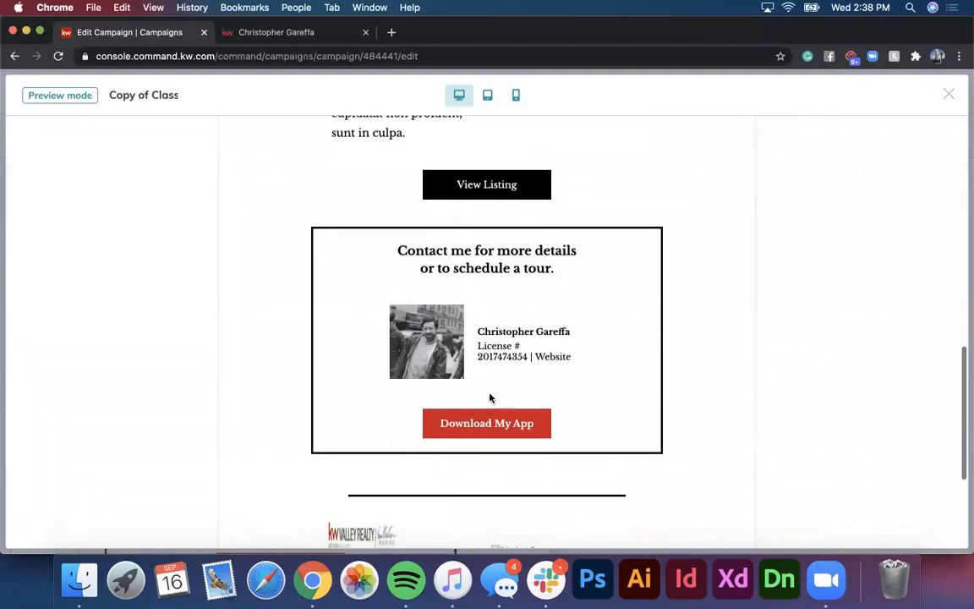
scroll(496, 424, down, 4)
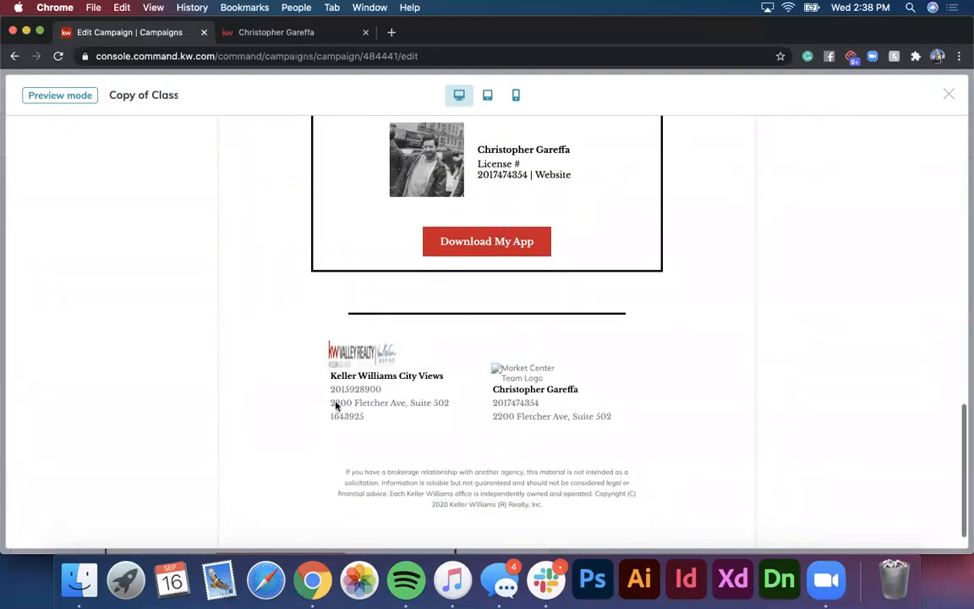
scroll(553, 393, down, 2)
scroll(552, 393, up, 15)
scroll(552, 393, up, 5)
scroll(552, 393, down, 5)
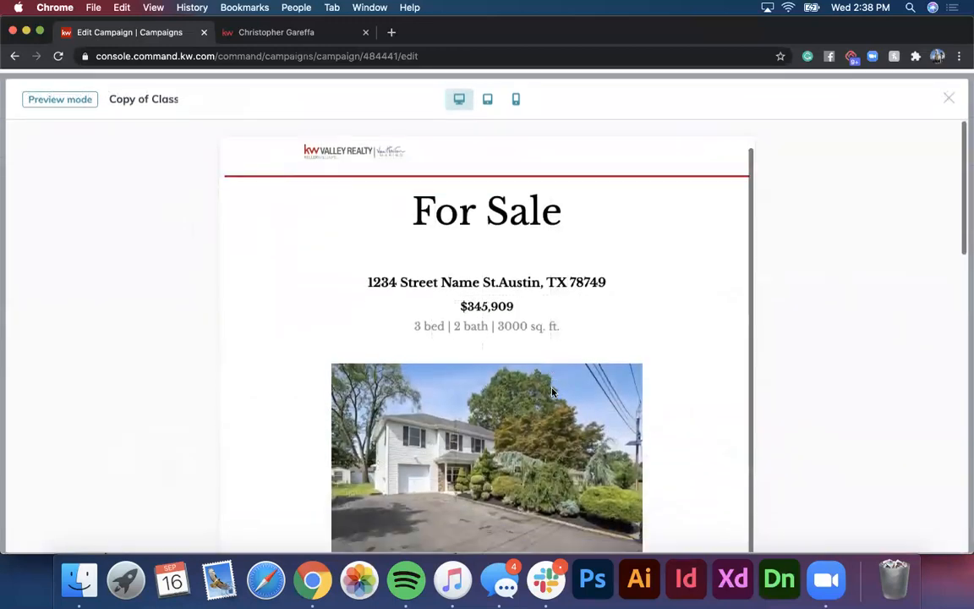
scroll(554, 372, down, 1)
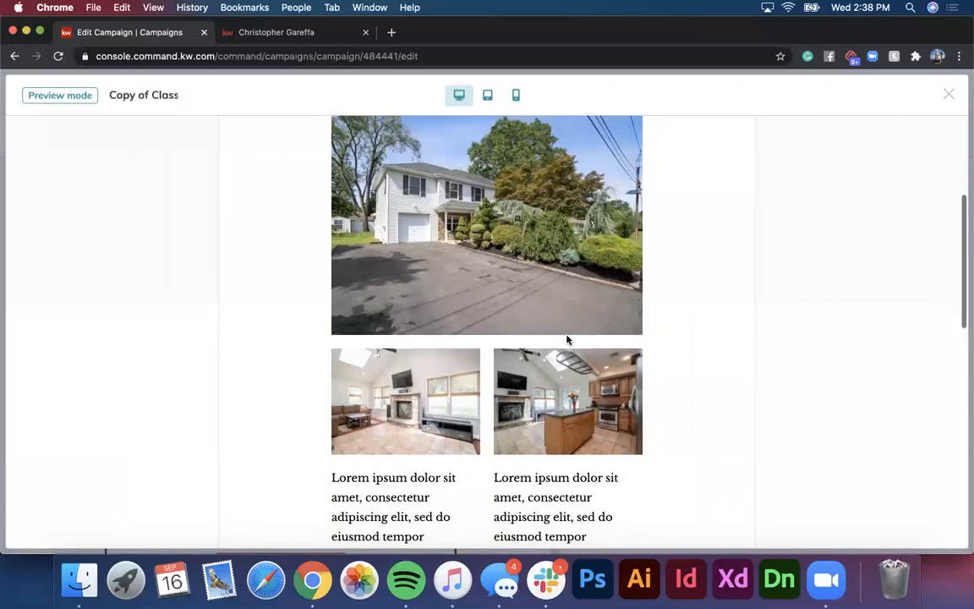
scroll(383, 439, down, 5)
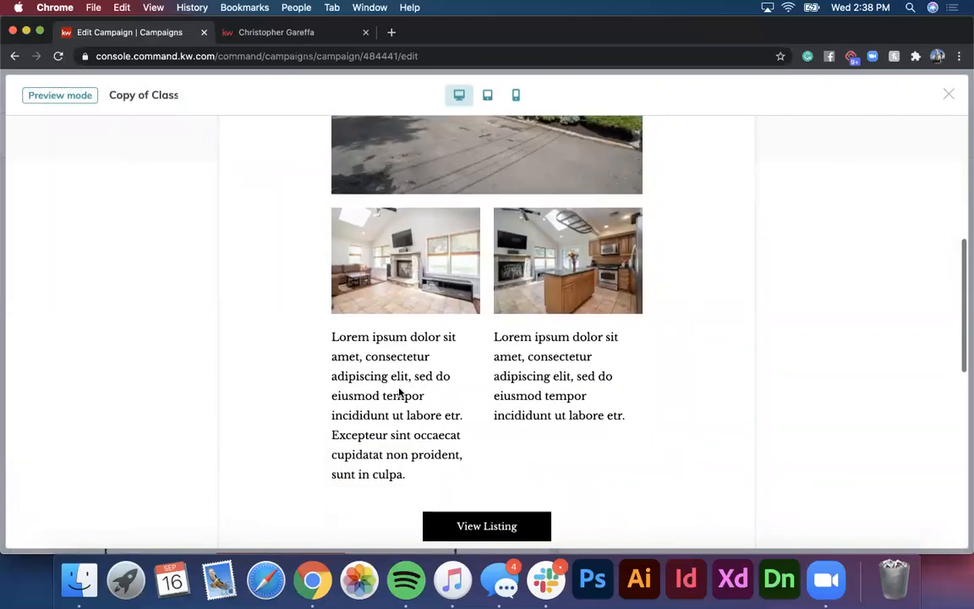
scroll(398, 392, up, 10)
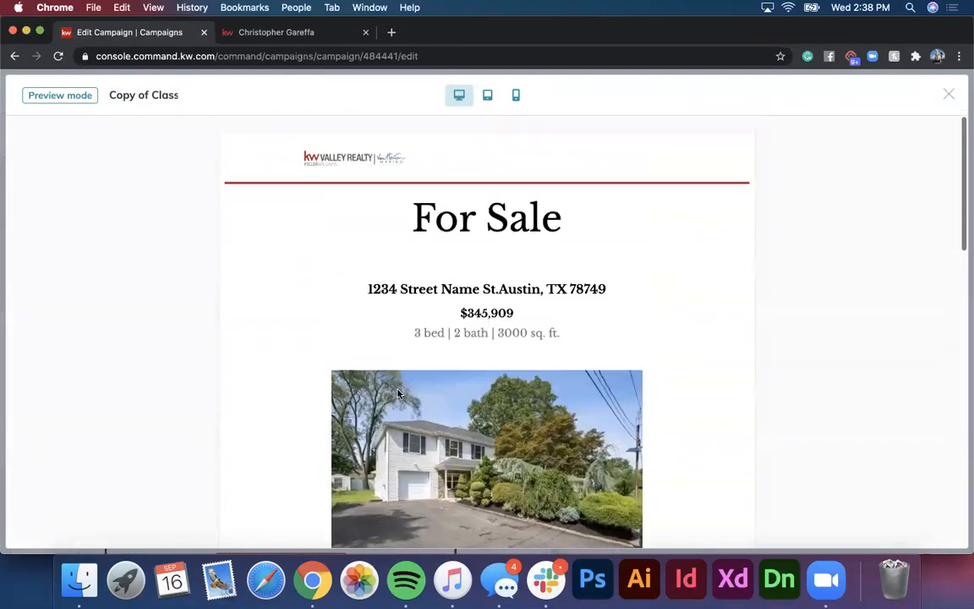
Step: Check the email preview at tablet and mobile widths, scrolling through each layout
click(488, 96)
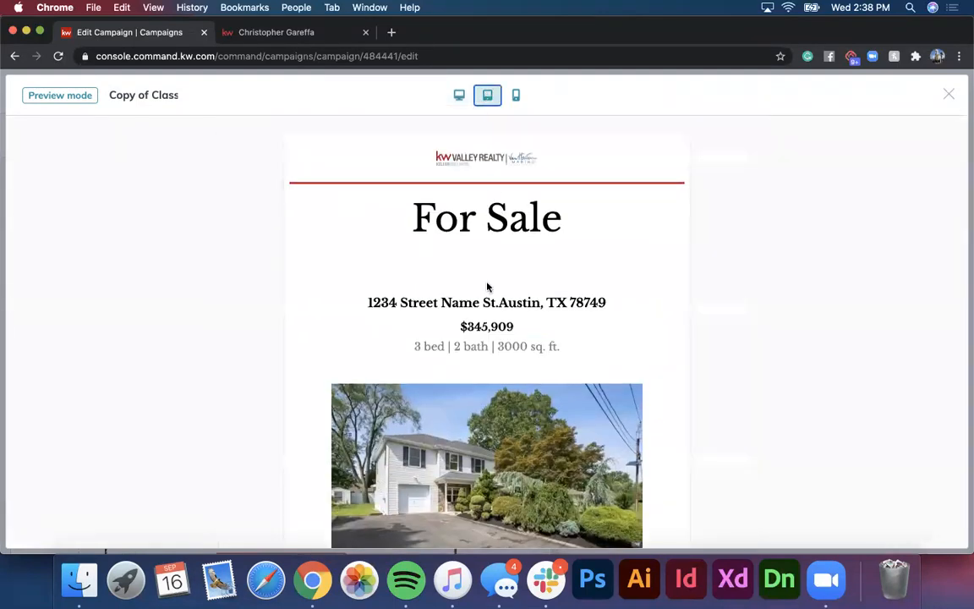
scroll(488, 287, down, 20)
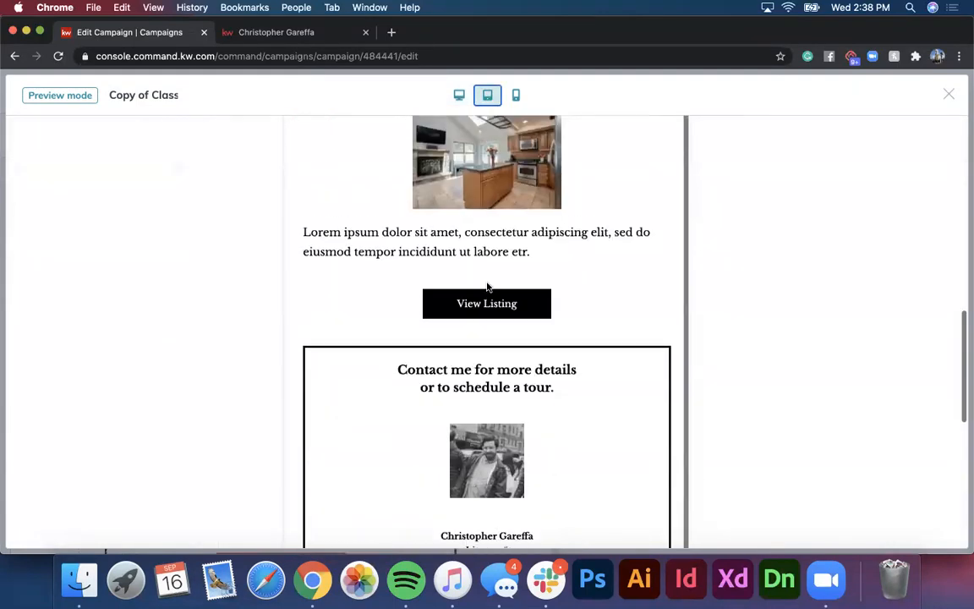
scroll(488, 288, up, 10)
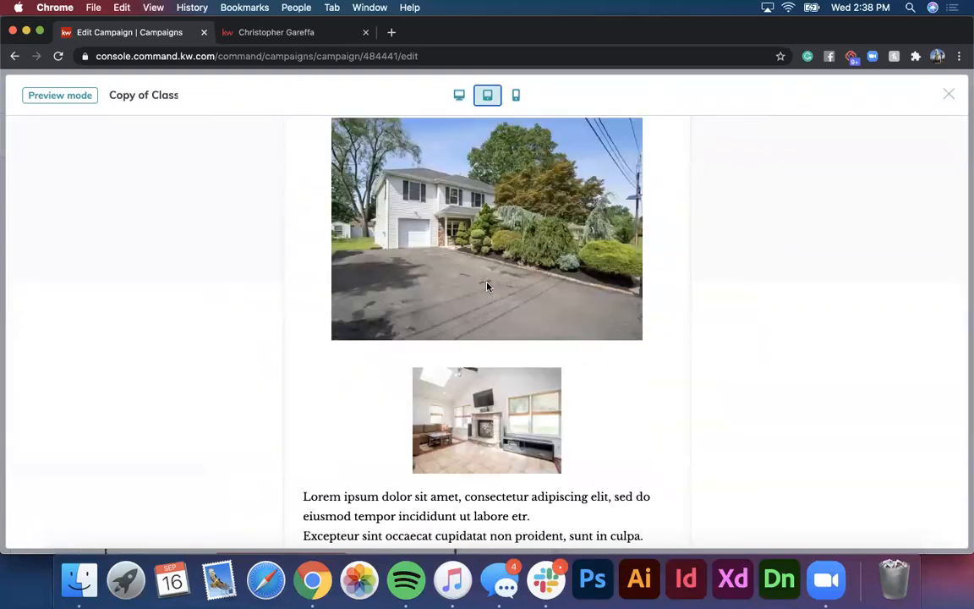
click(517, 97)
scroll(516, 217, down, 10)
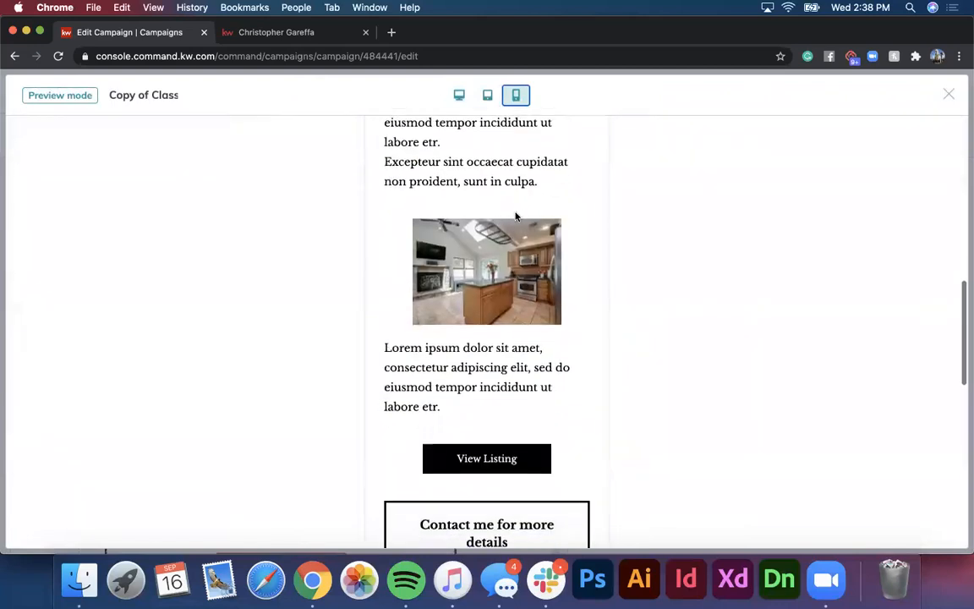
scroll(516, 216, down, 5)
scroll(516, 216, up, 15)
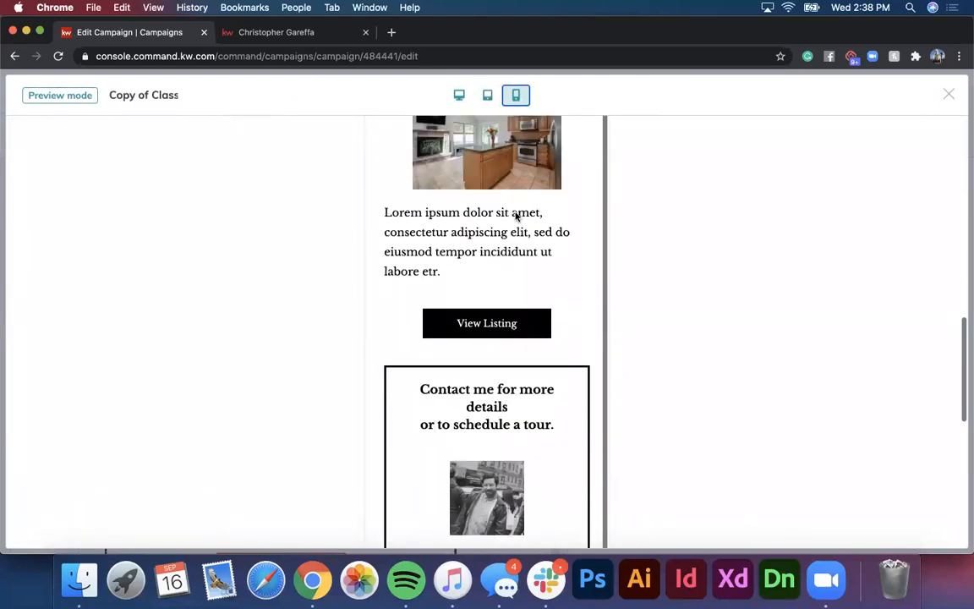
click(459, 96)
Step: Recheck the tablet and mobile layouts, finishing on the desktop-width preview
click(515, 97)
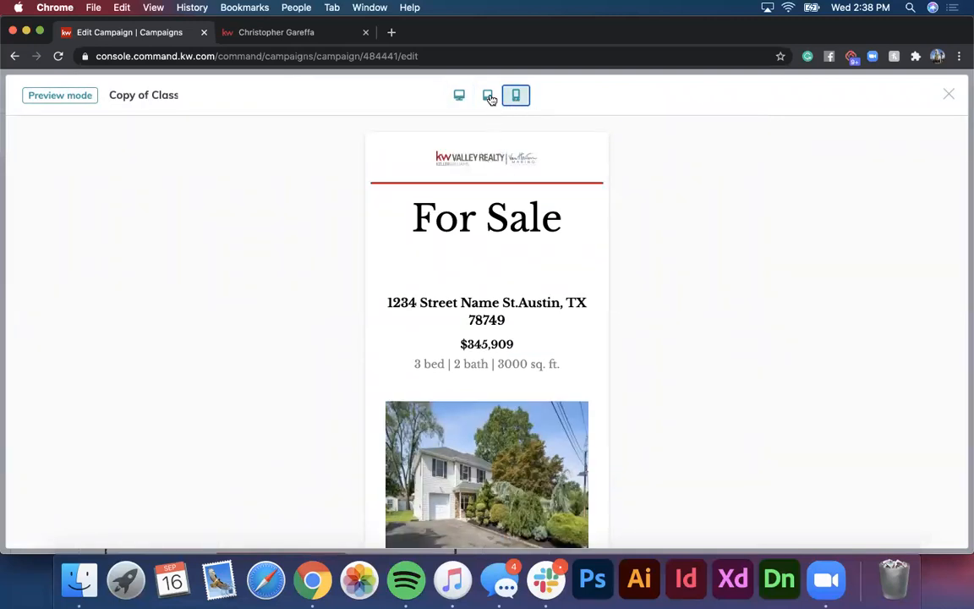
click(489, 96)
click(515, 96)
click(487, 96)
click(509, 96)
scroll(463, 243, down, 1)
scroll(463, 242, down, 5)
scroll(463, 243, up, 5)
click(461, 96)
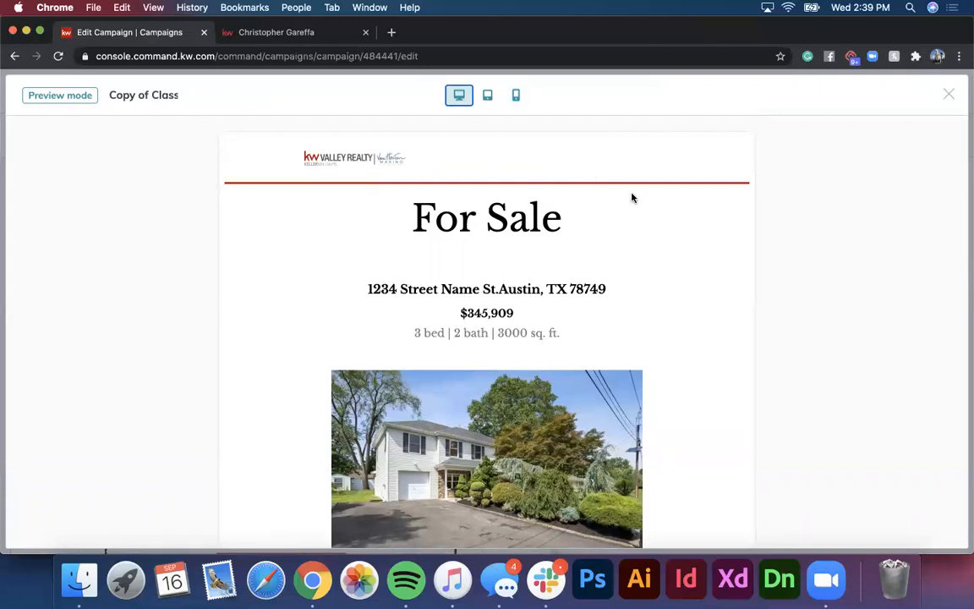
Step: Close the preview, Save & Exit the current design, and browse the KWRI Templates library
click(949, 96)
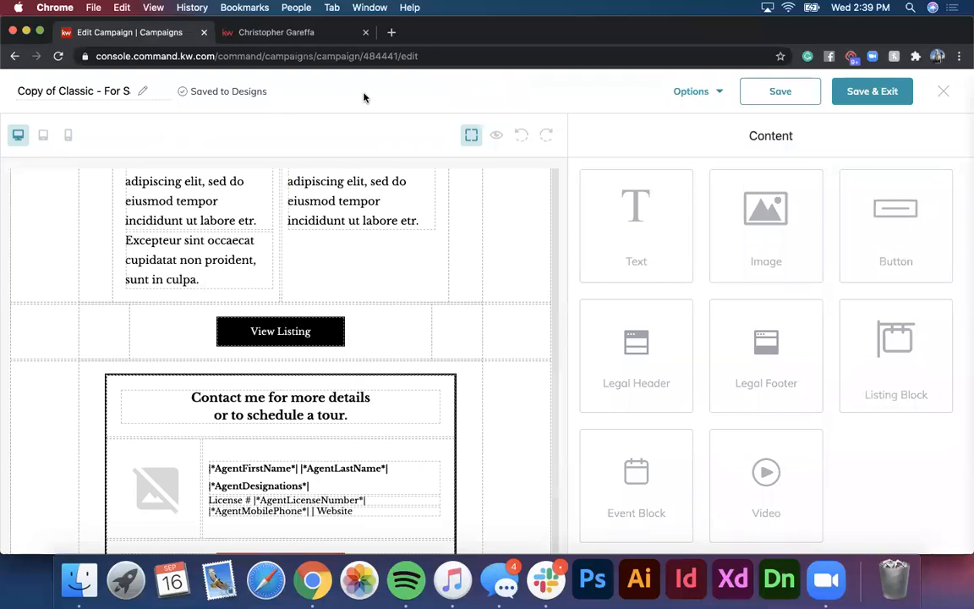
click(884, 89)
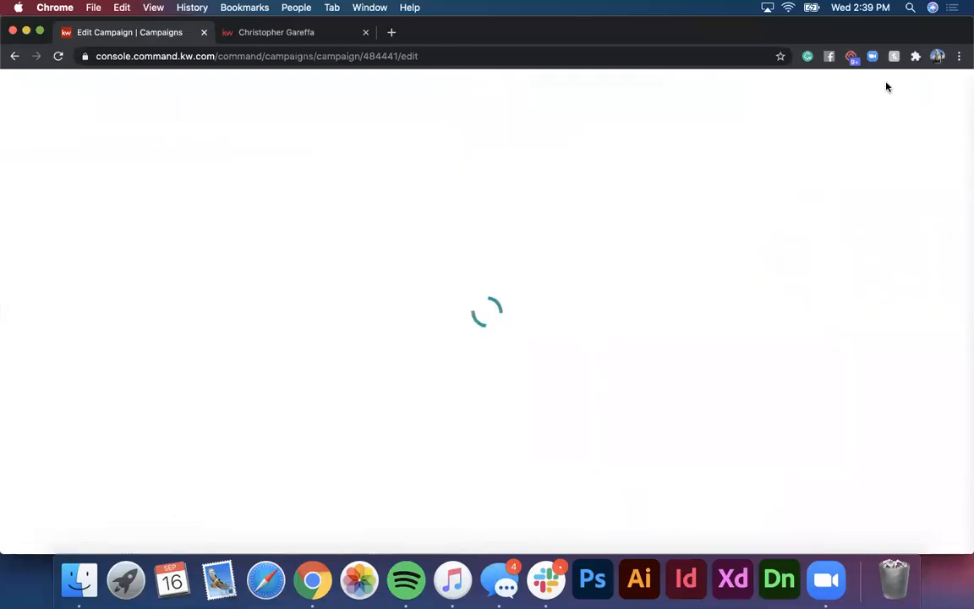
scroll(552, 261, down, 5)
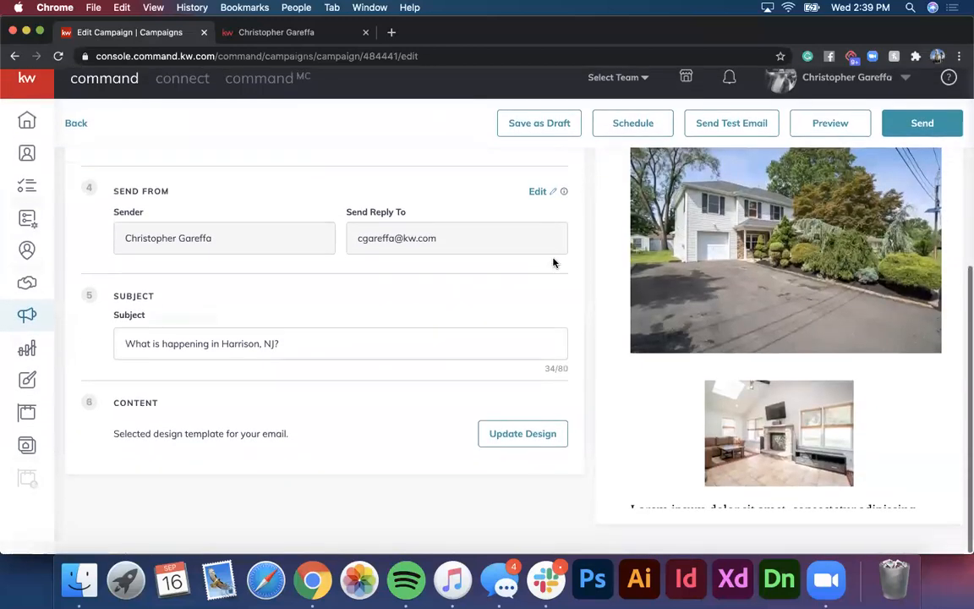
click(522, 446)
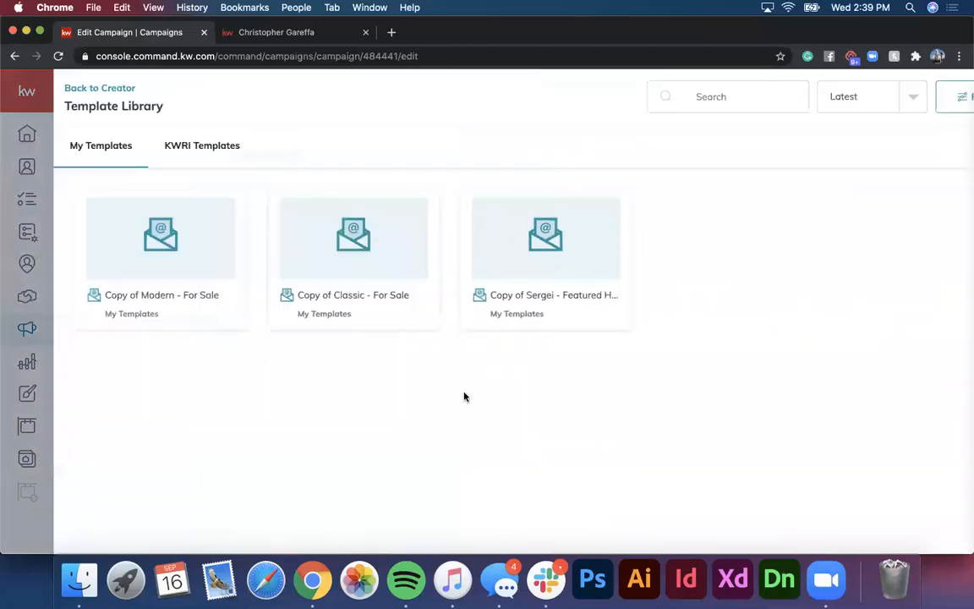
click(166, 151)
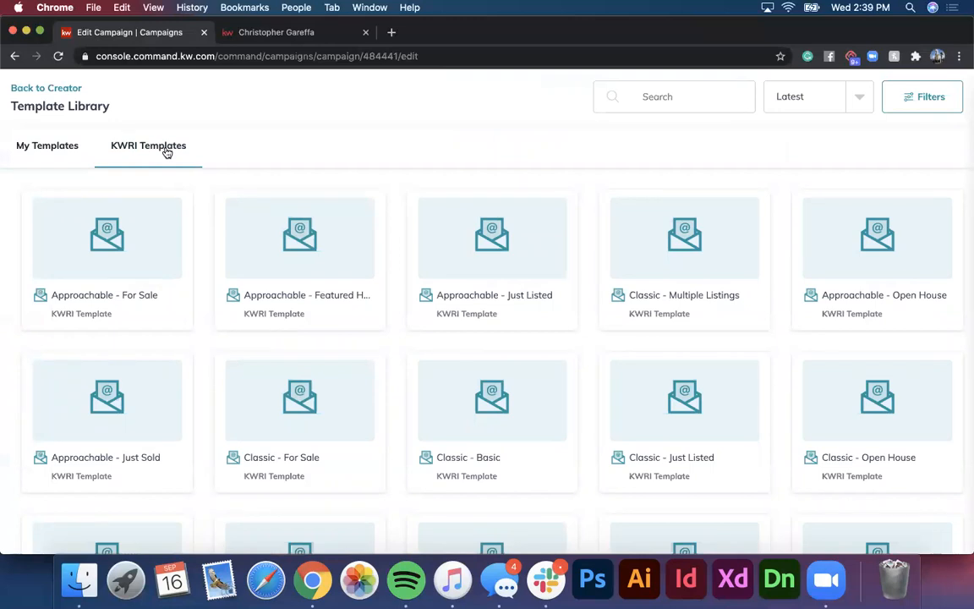
Step: Apply the Approachable - Open House template to the email
click(845, 243)
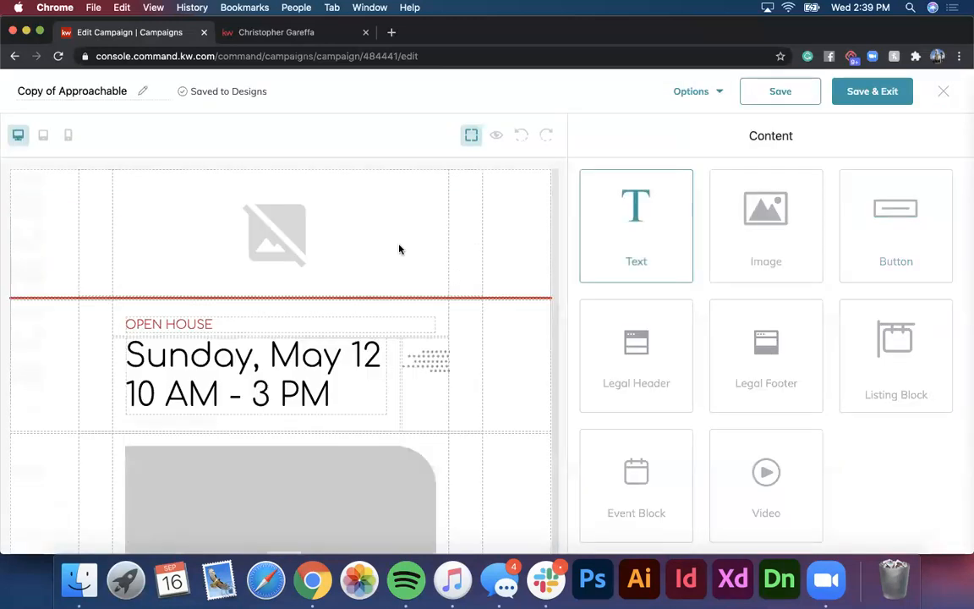
scroll(357, 262, down, 8)
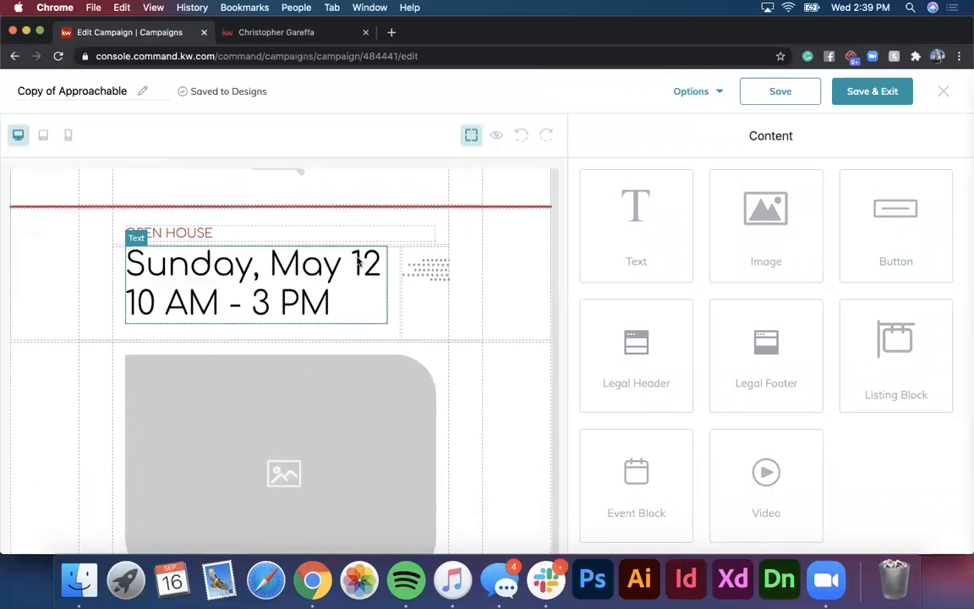
scroll(357, 262, down, 3)
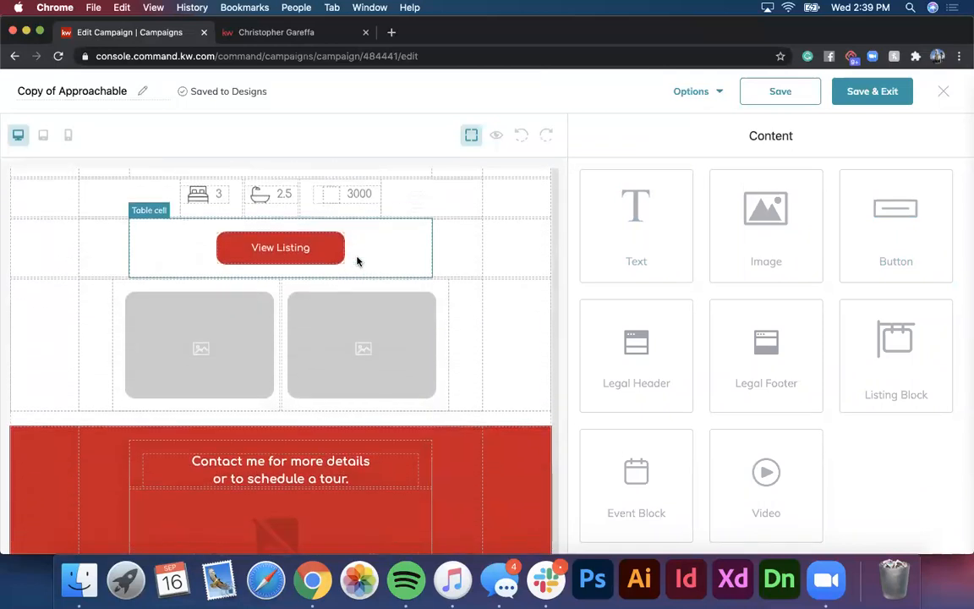
scroll(357, 266, up, 4)
Step: Replace the large placeholder image with the house exterior photo from My Images
click(357, 271)
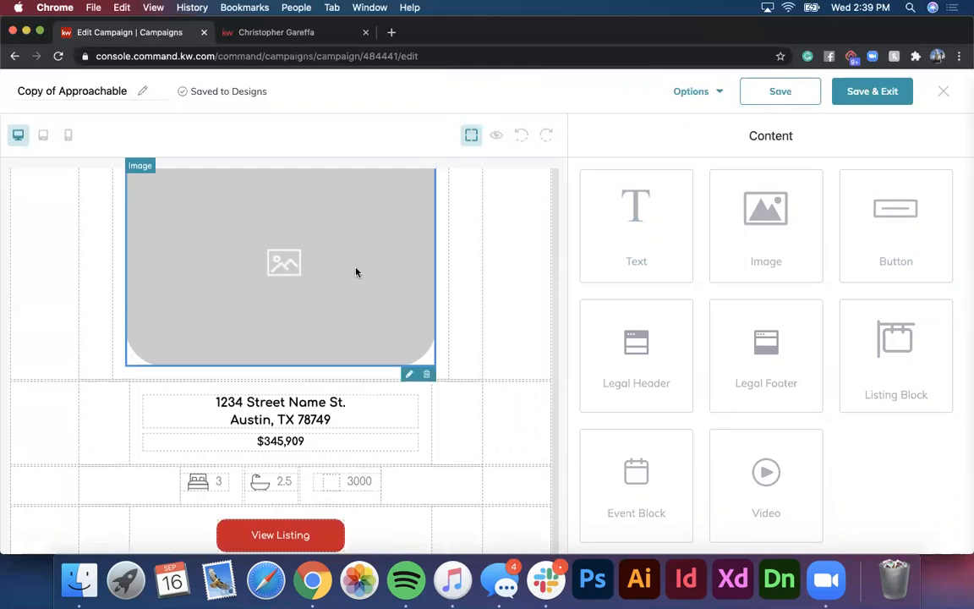
scroll(392, 248, up, 3)
click(408, 213)
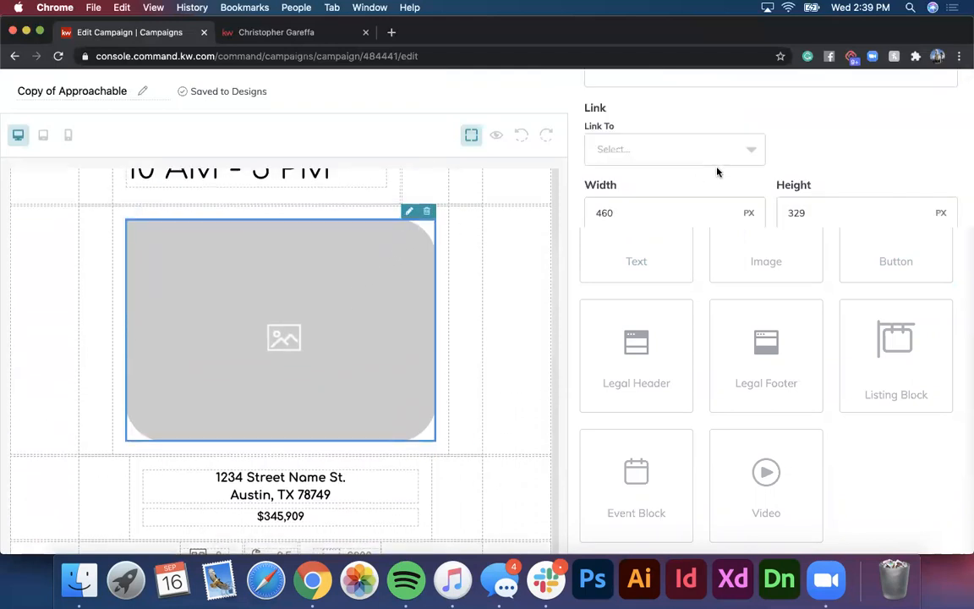
click(833, 338)
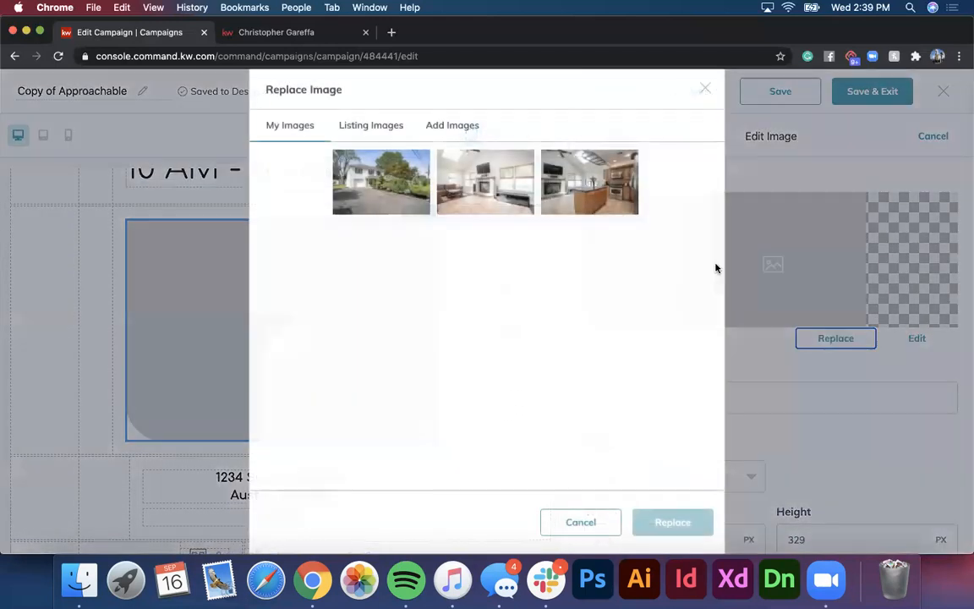
click(348, 181)
click(668, 520)
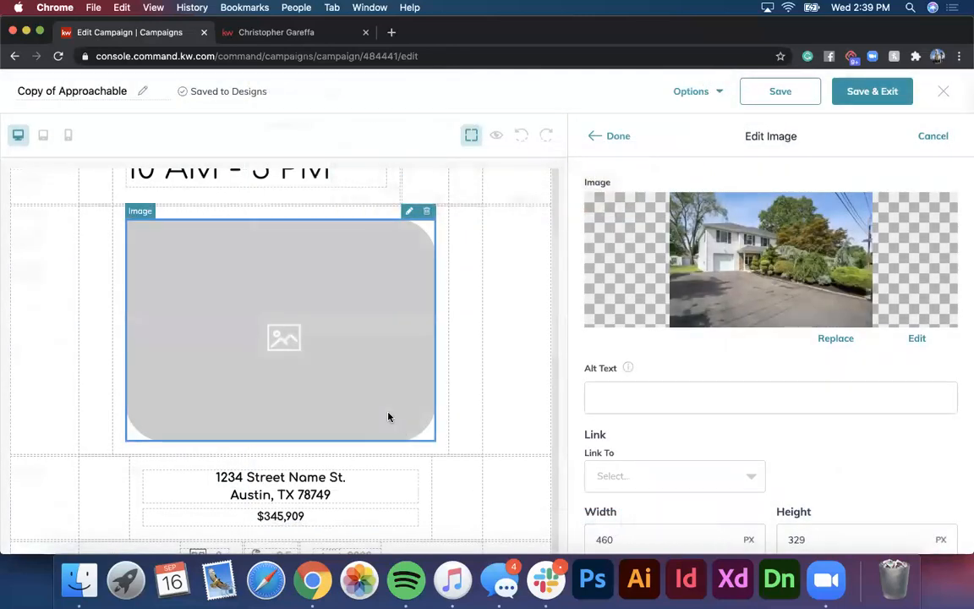
click(618, 136)
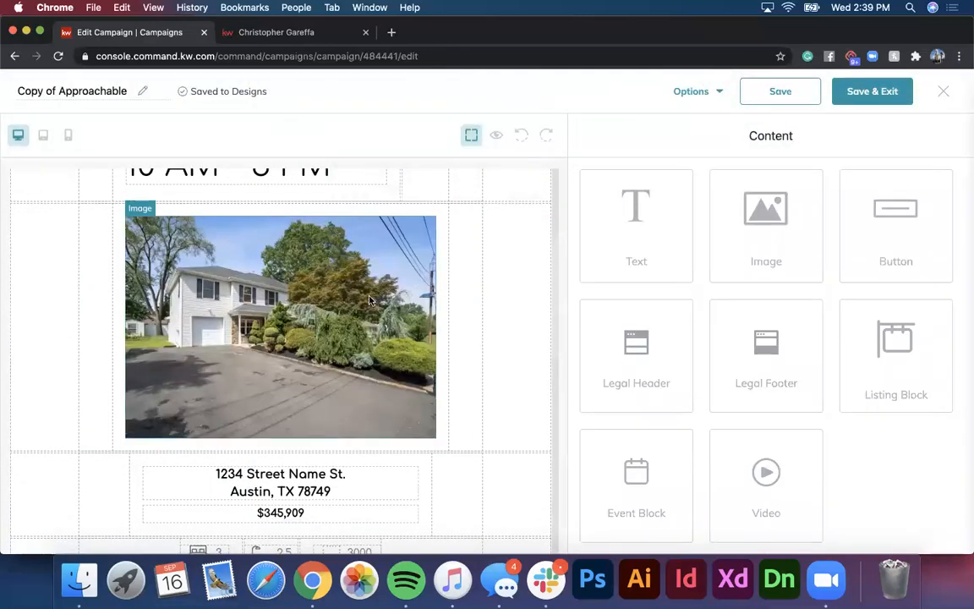
Step: Replace the left small placeholder image with the living room photo
scroll(369, 300, down, 8)
click(237, 354)
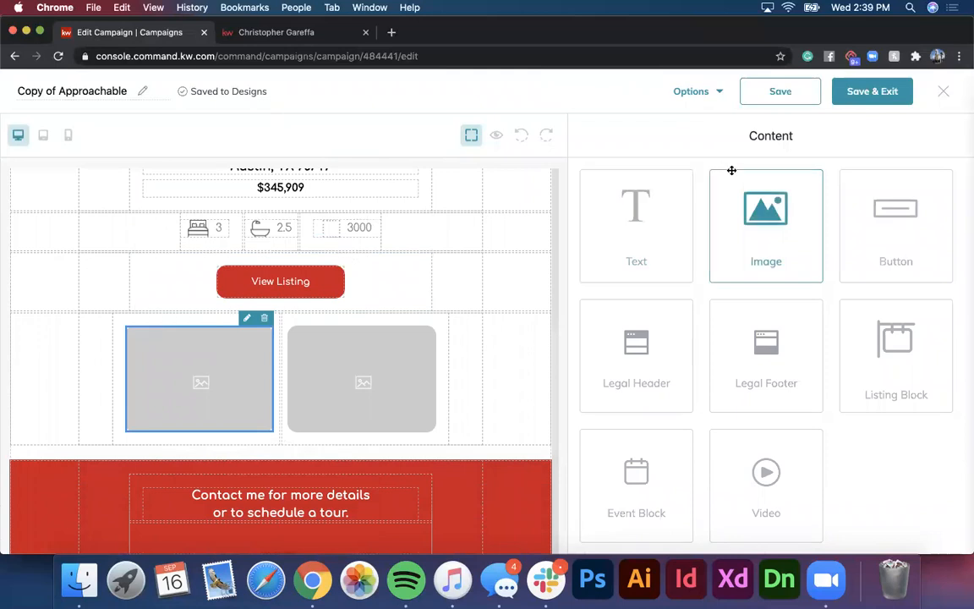
click(246, 318)
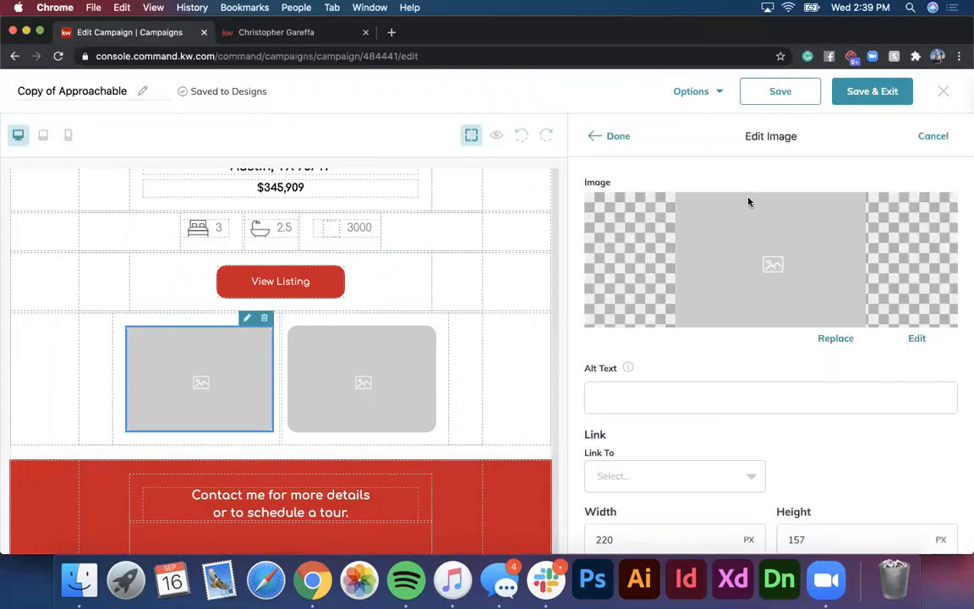
click(833, 338)
click(485, 182)
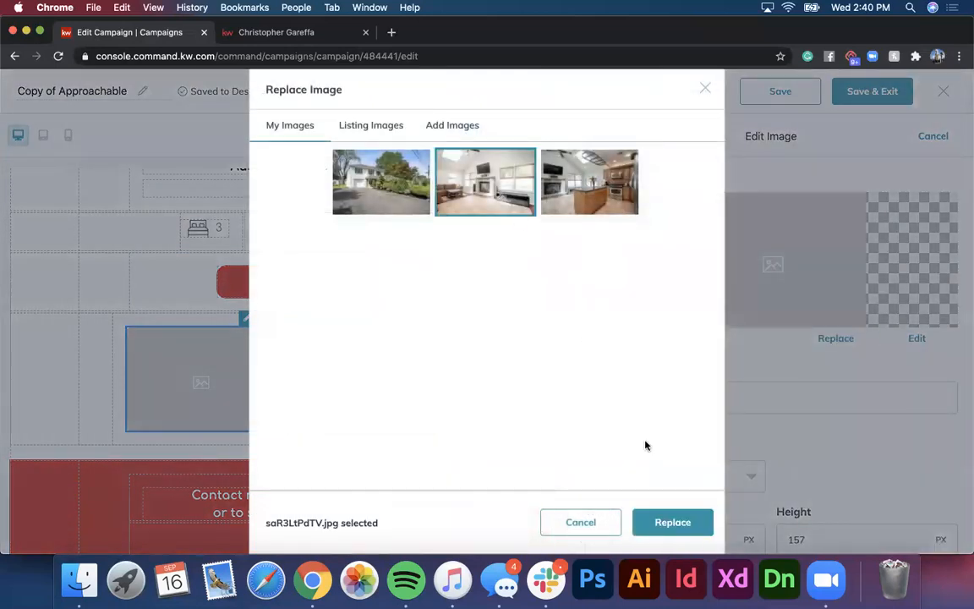
click(657, 527)
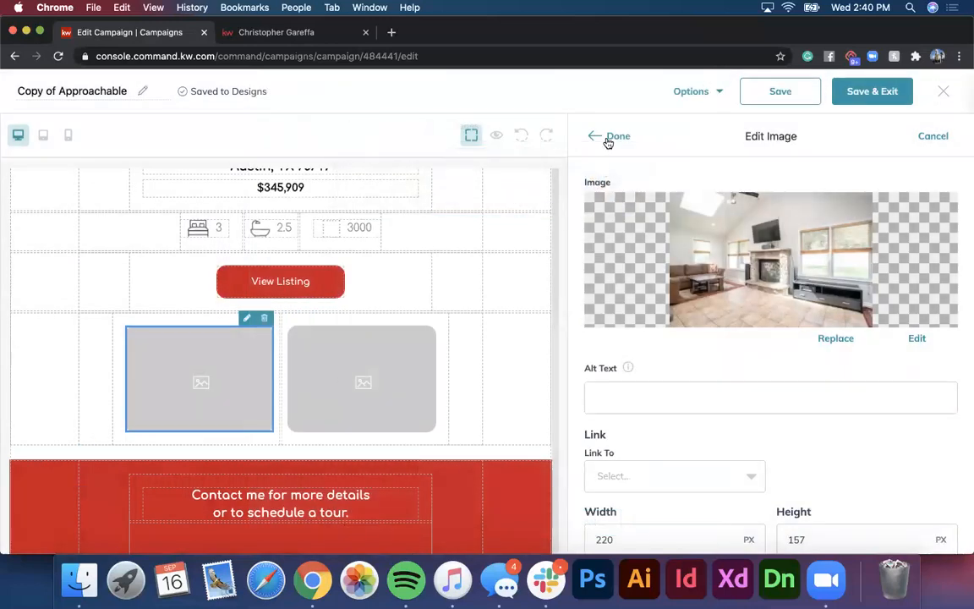
click(608, 135)
Step: Replace the right small placeholder image with the kitchen photo
click(374, 389)
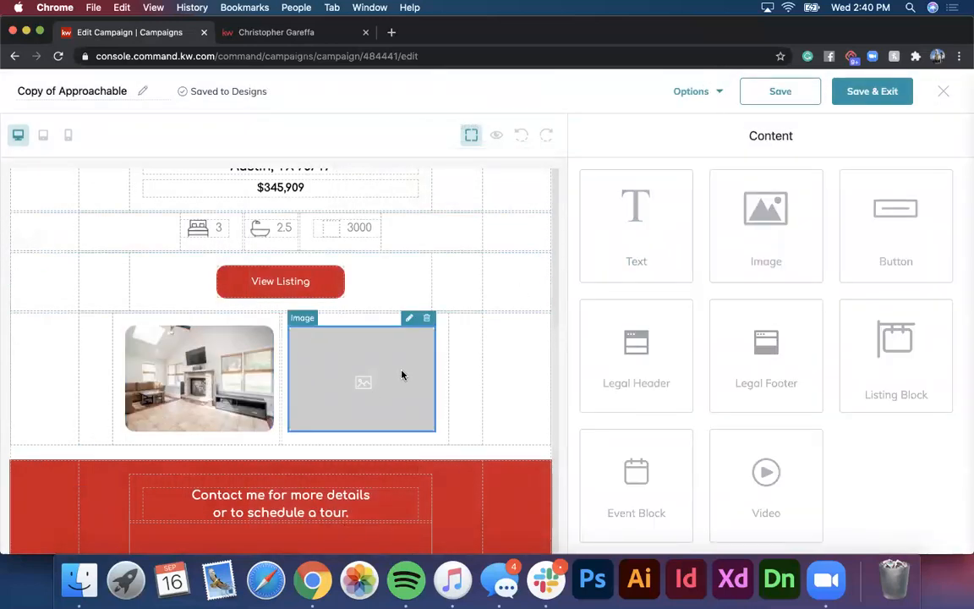
click(409, 320)
click(835, 340)
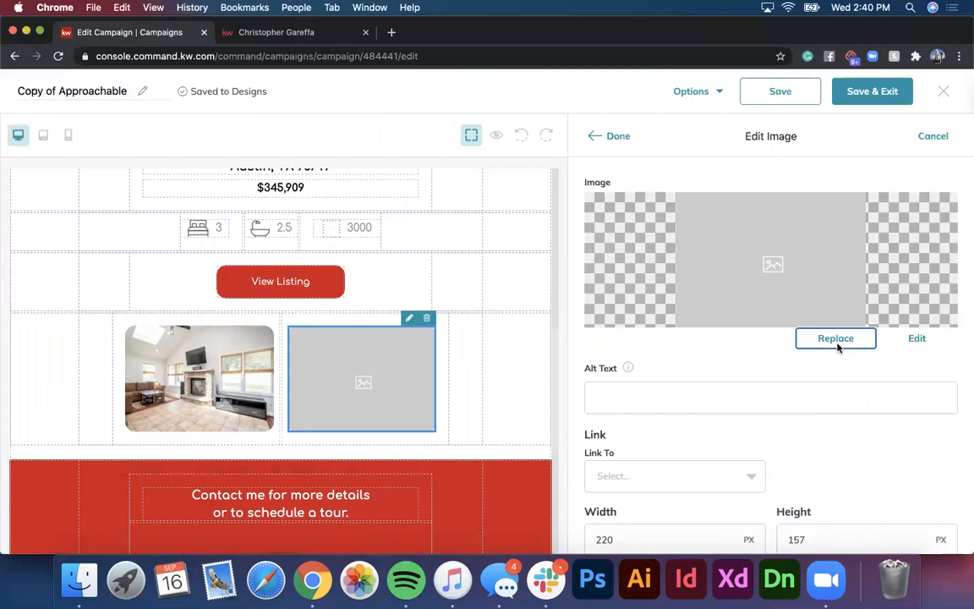
click(575, 182)
click(649, 524)
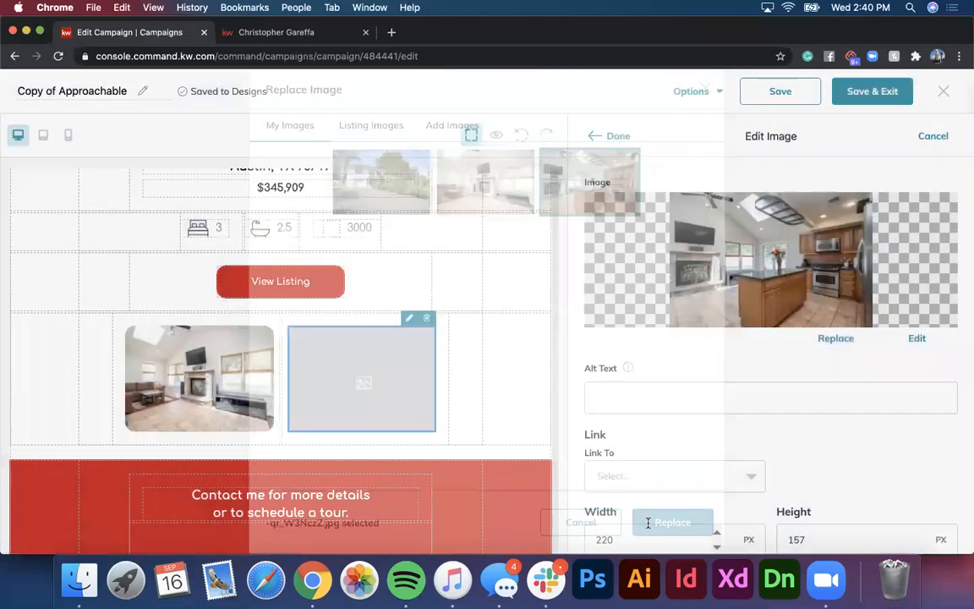
click(620, 135)
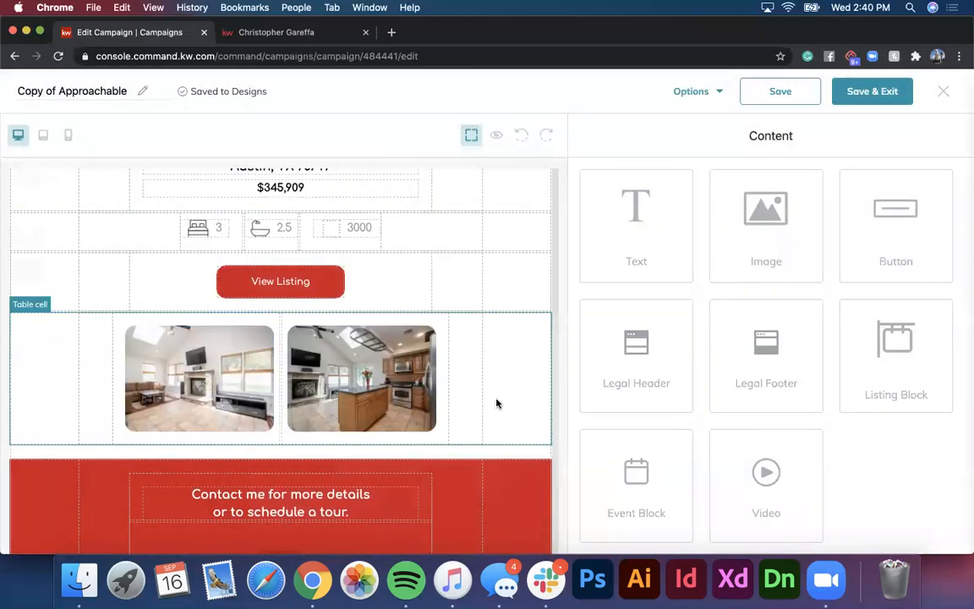
scroll(497, 403, up, 10)
Step: Edit the open-house date line to read Sunday, Sept. 20 12 PM - 2 PM
click(334, 264)
click(361, 203)
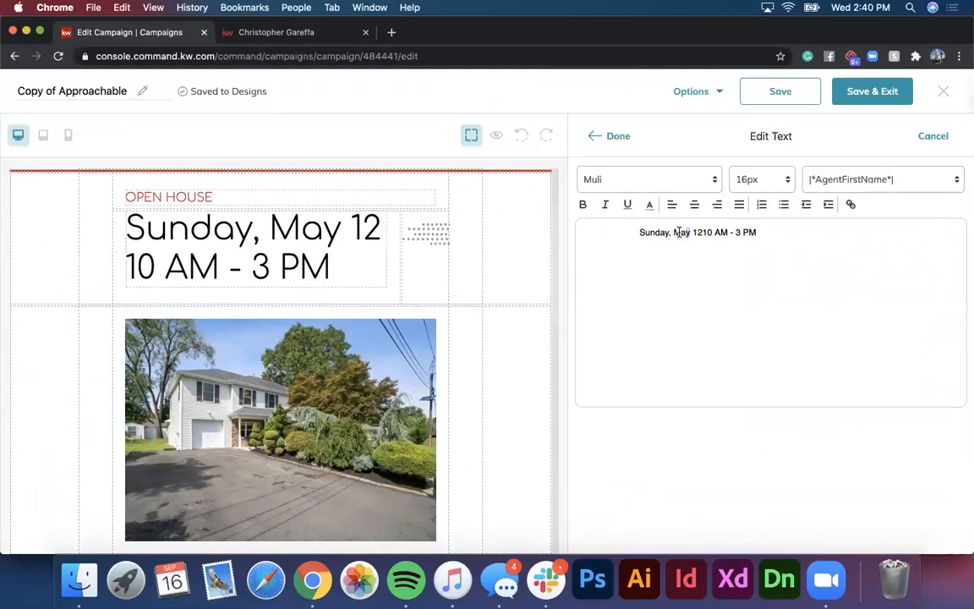
text(Sept.)
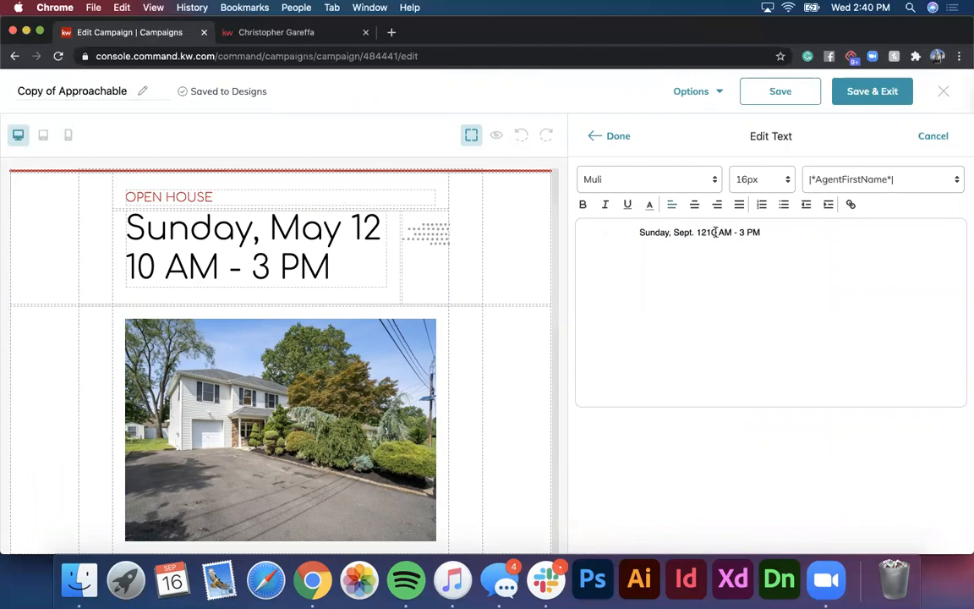
key(BackSpace)
key(BackSpace)
text(20)
key(BackSpace)
text(P)
click(615, 136)
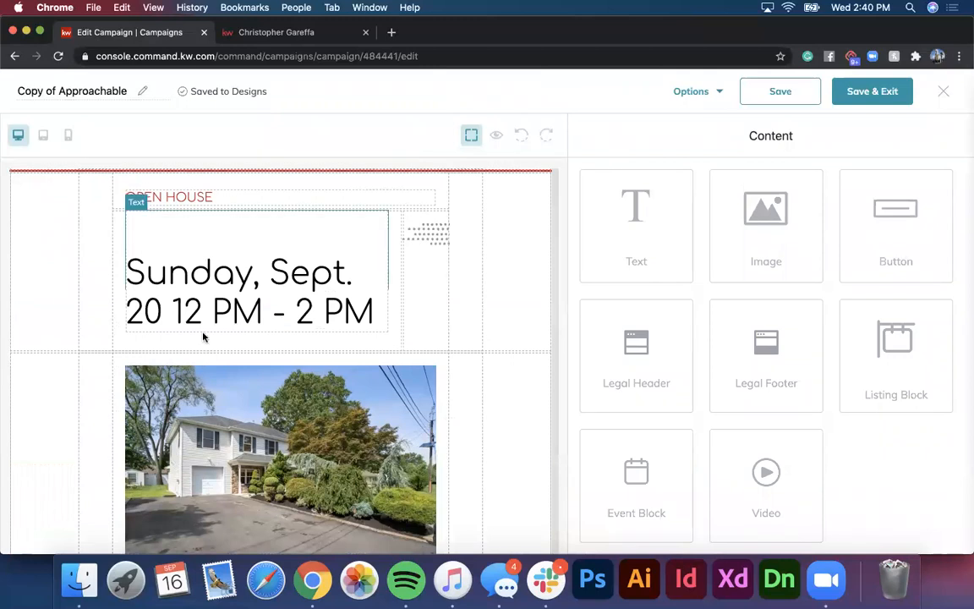
Step: Scroll through the email to review the updated open-house layout
scroll(424, 293, up, 2)
scroll(424, 293, up, 1)
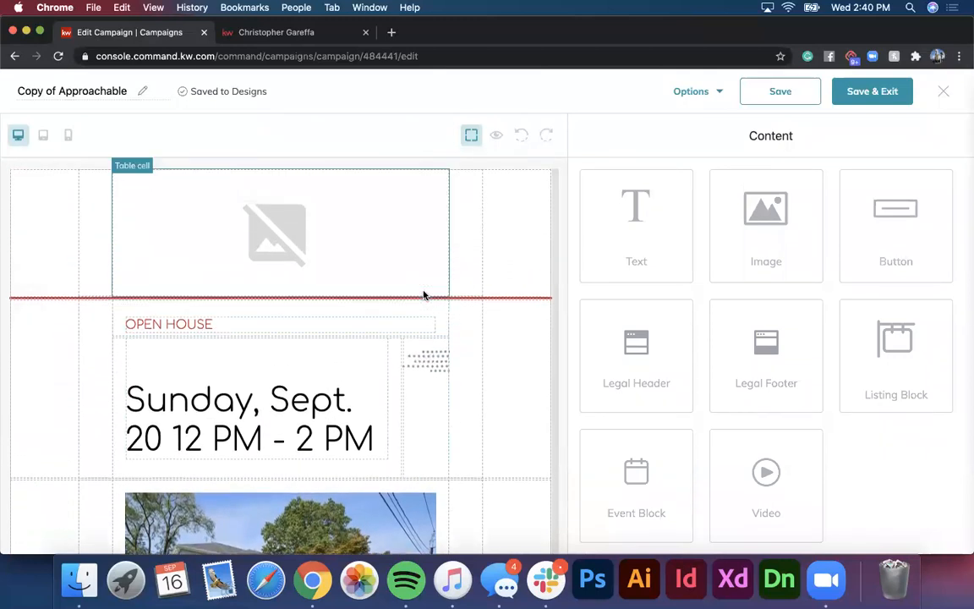
scroll(423, 294, down, 4)
scroll(274, 292, up, 4)
scroll(302, 267, down, 1)
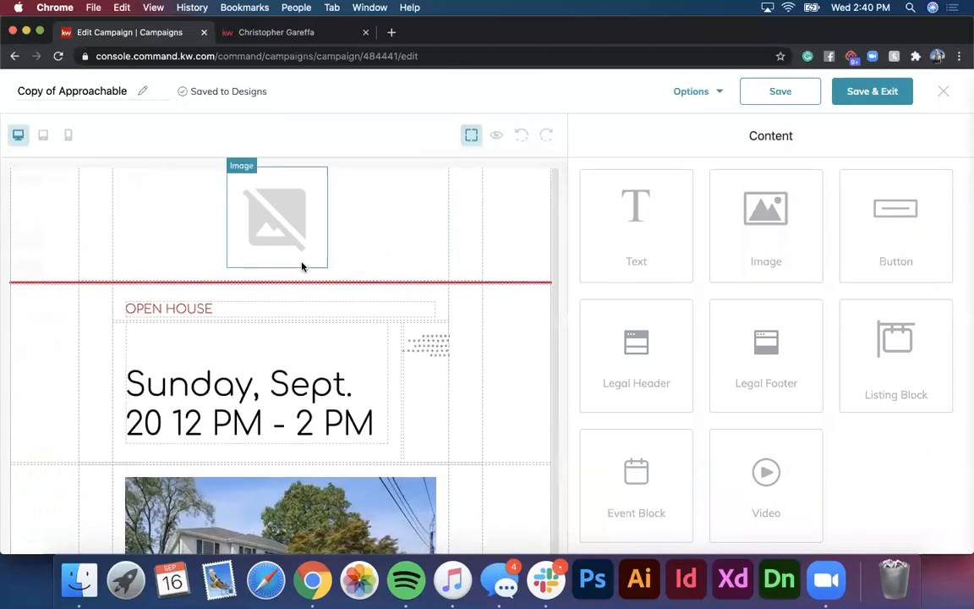
scroll(286, 268, down, 1)
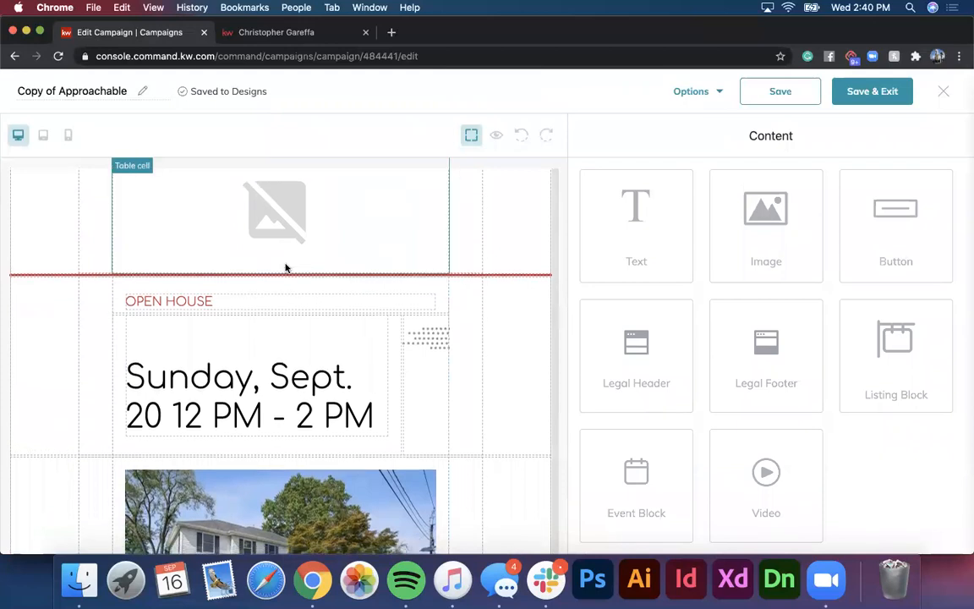
scroll(286, 268, down, 1)
scroll(287, 272, up, 2)
scroll(294, 291, down, 3)
scroll(293, 293, down, 15)
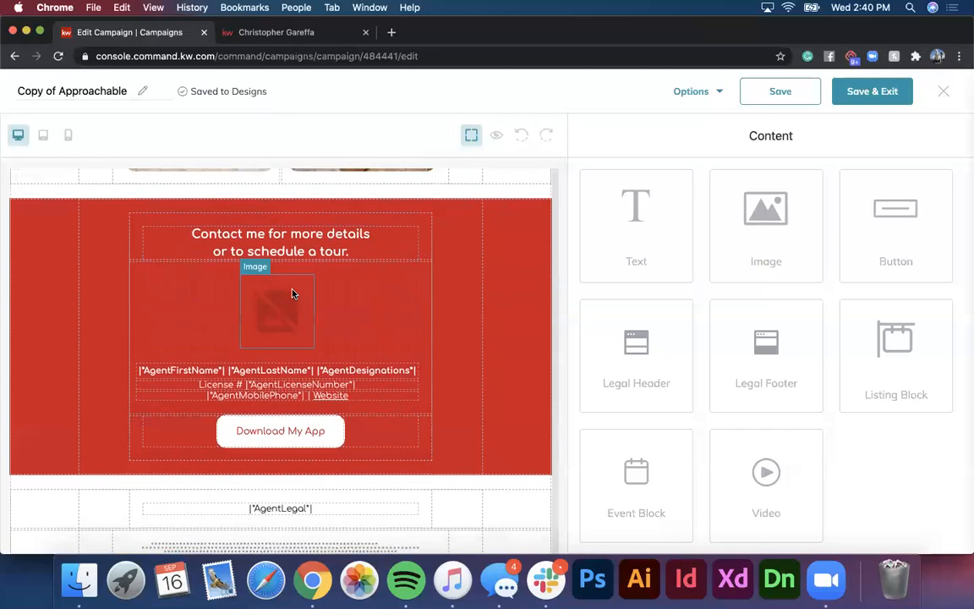
scroll(292, 293, up, 15)
Step: Preview the email via Options > Preview and scroll through it
click(700, 91)
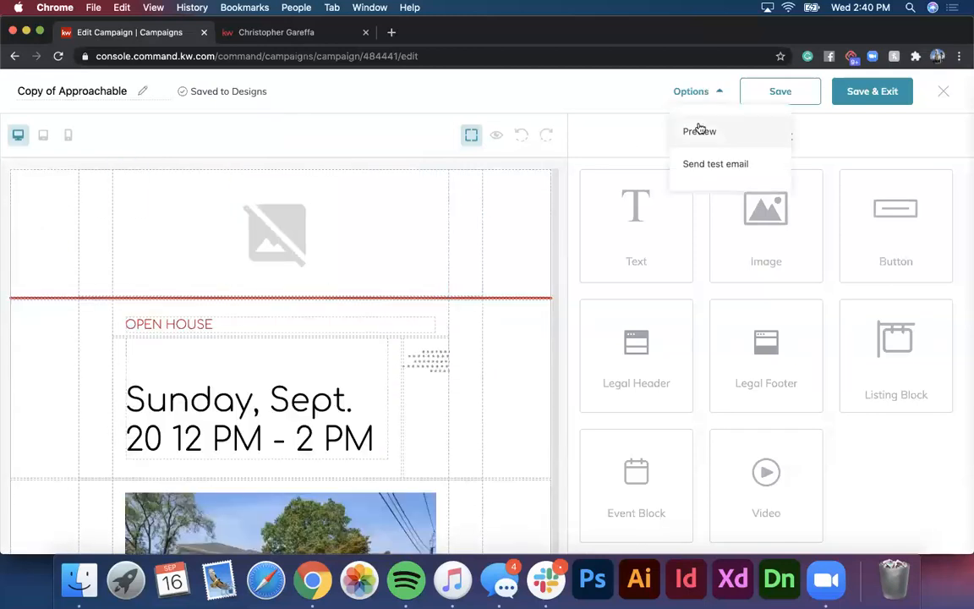
click(700, 131)
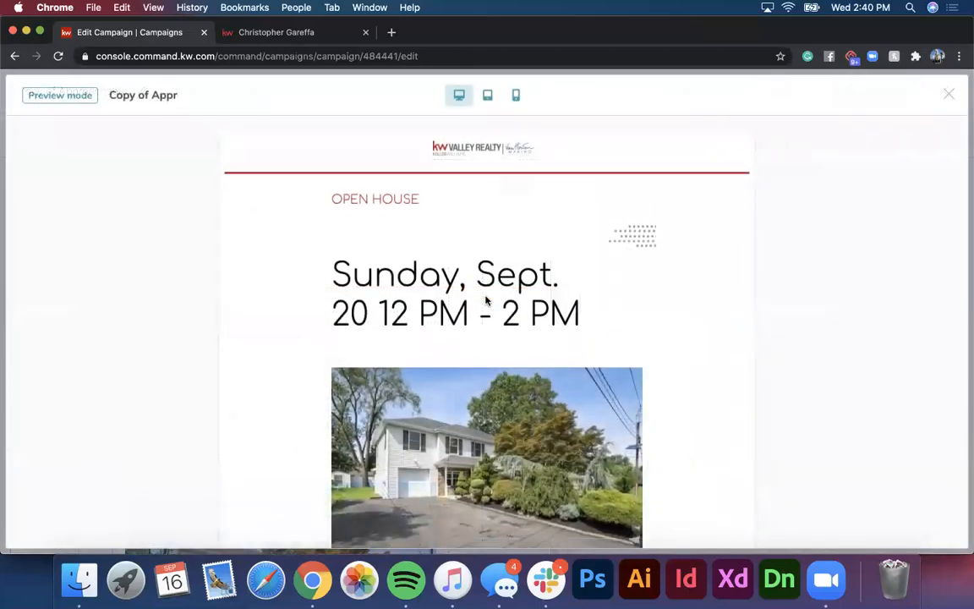
scroll(487, 301, down, 10)
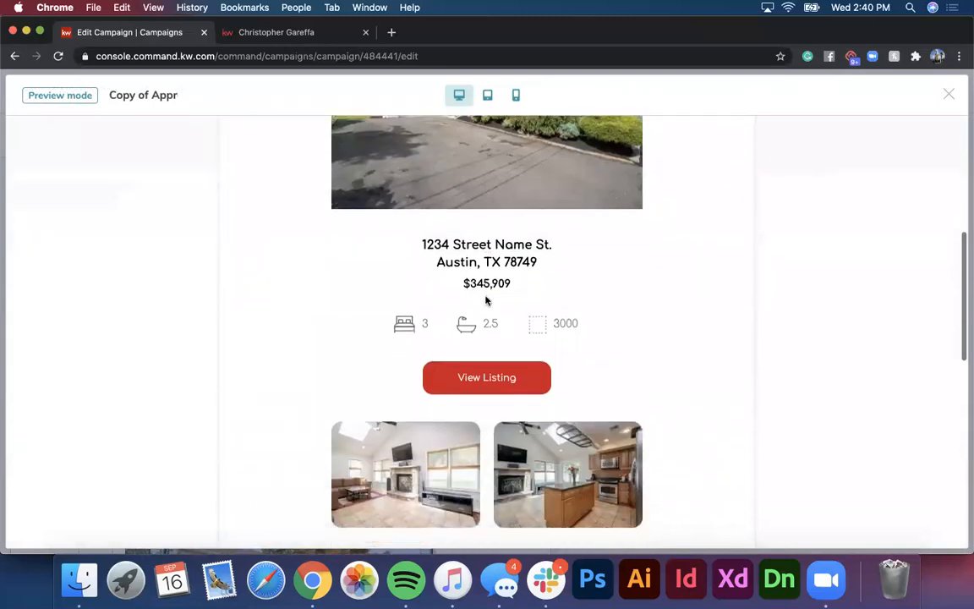
scroll(486, 300, down, 5)
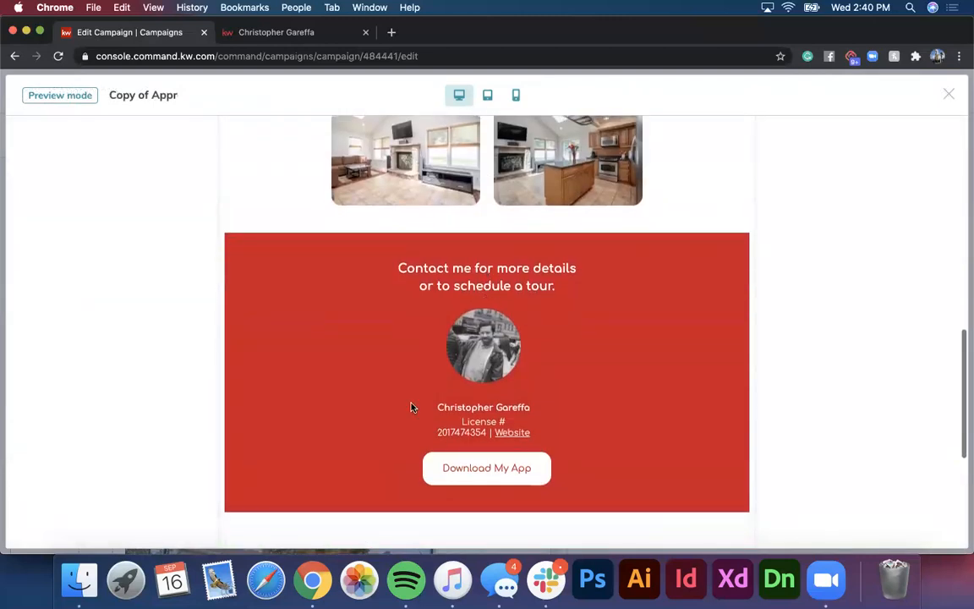
scroll(478, 441, down, 1)
scroll(478, 440, down, 3)
scroll(476, 235, up, 6)
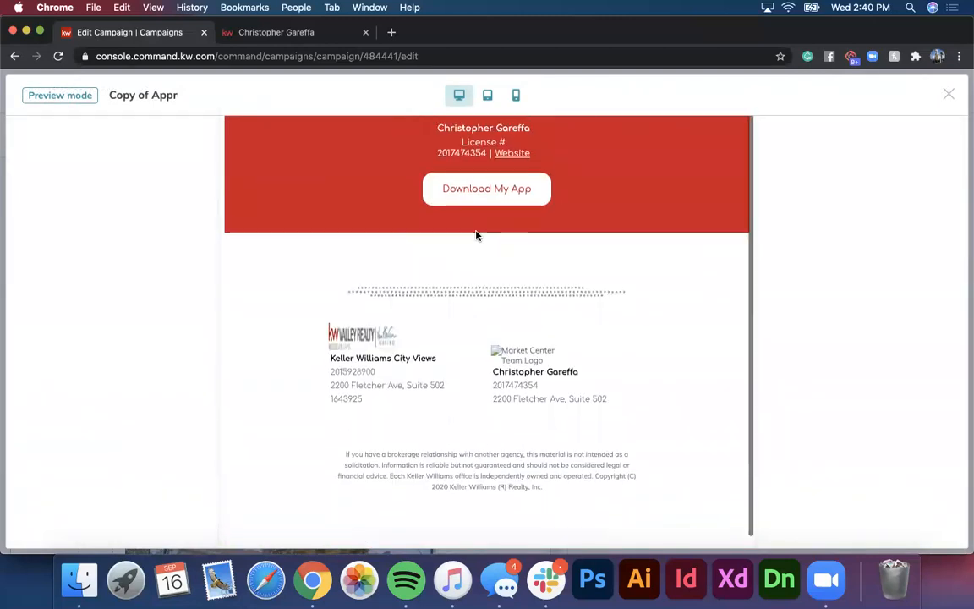
scroll(476, 235, up, 10)
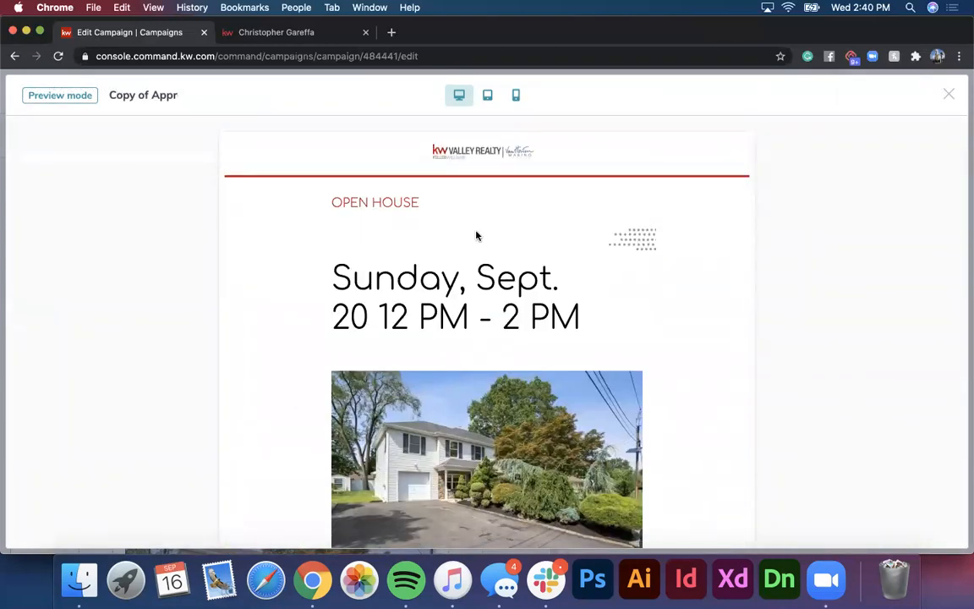
Step: View the preview at tablet and mobile widths, then return to desktop
click(488, 101)
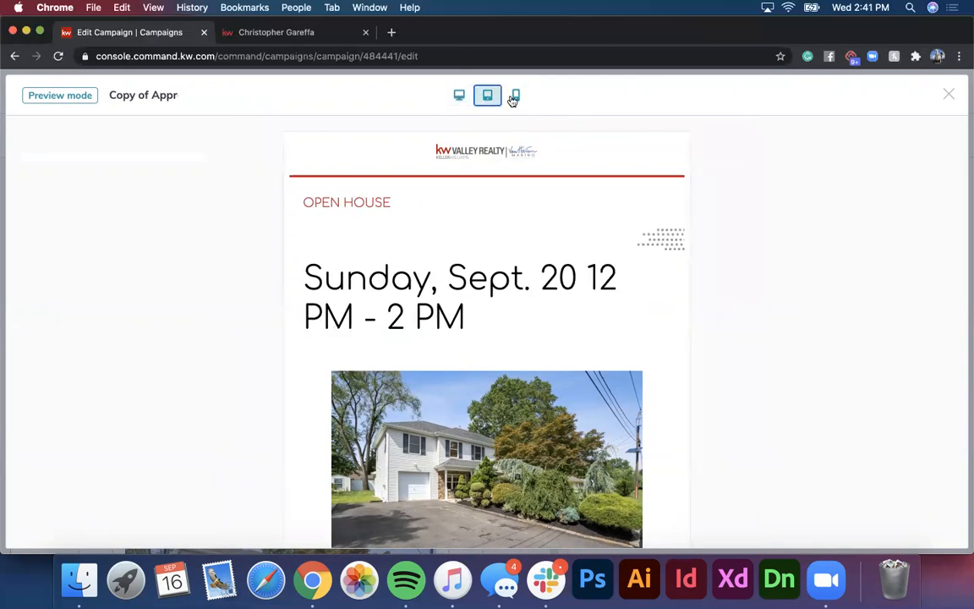
click(513, 99)
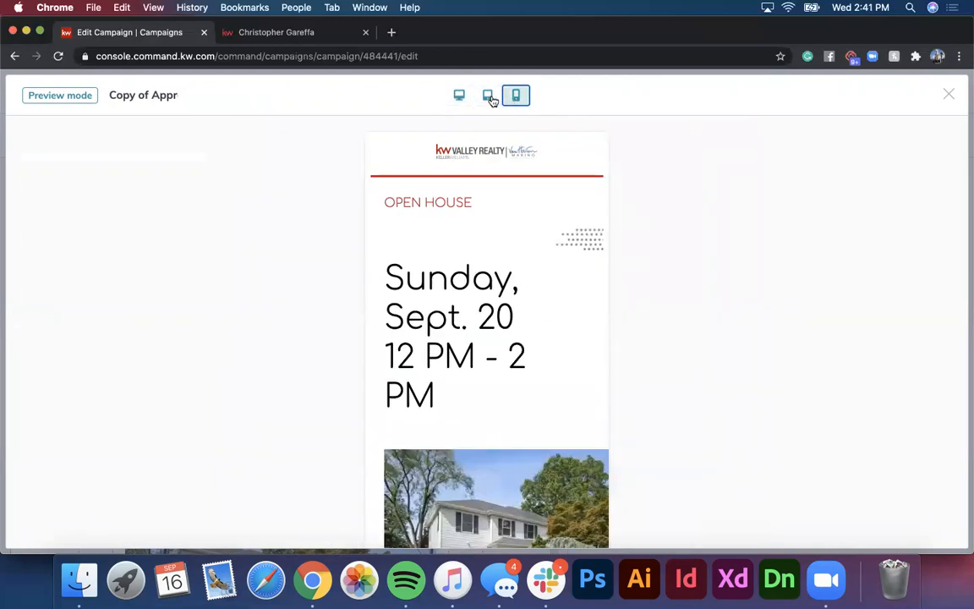
click(489, 97)
click(459, 96)
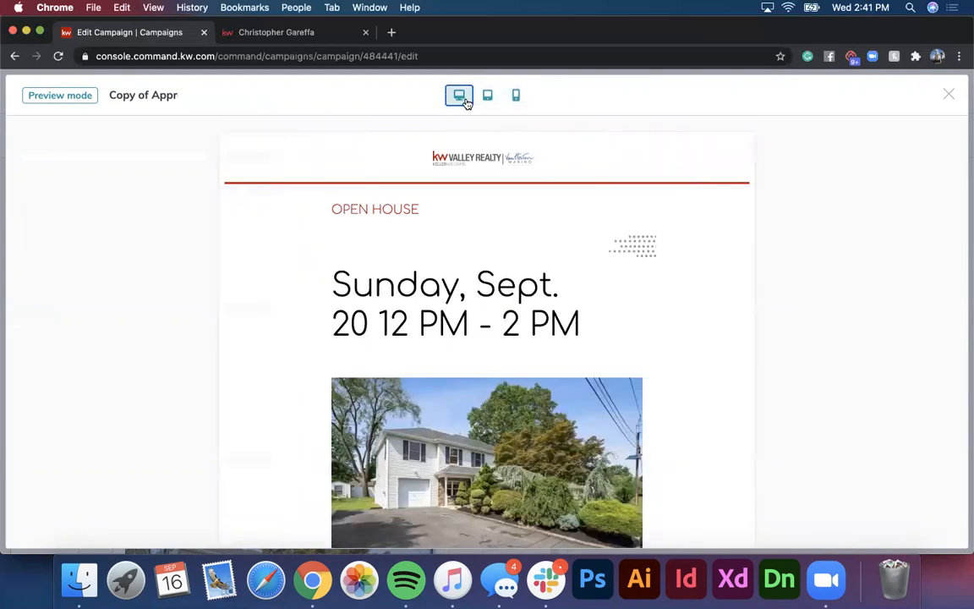
Step: Scroll the desktop preview again, recheck tablet and mobile layouts, and finish at desktop width
scroll(535, 361, down, 5)
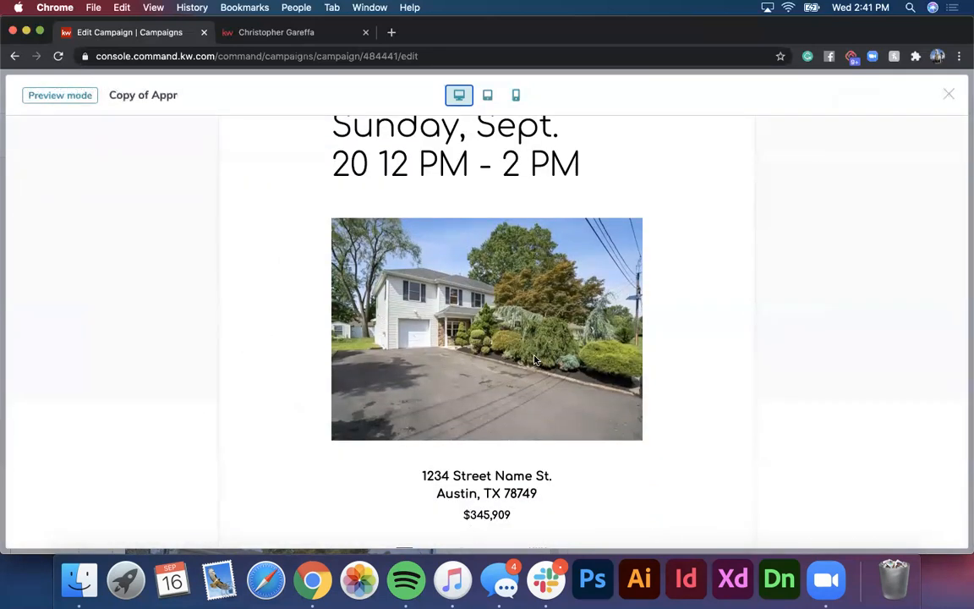
scroll(534, 360, down, 12)
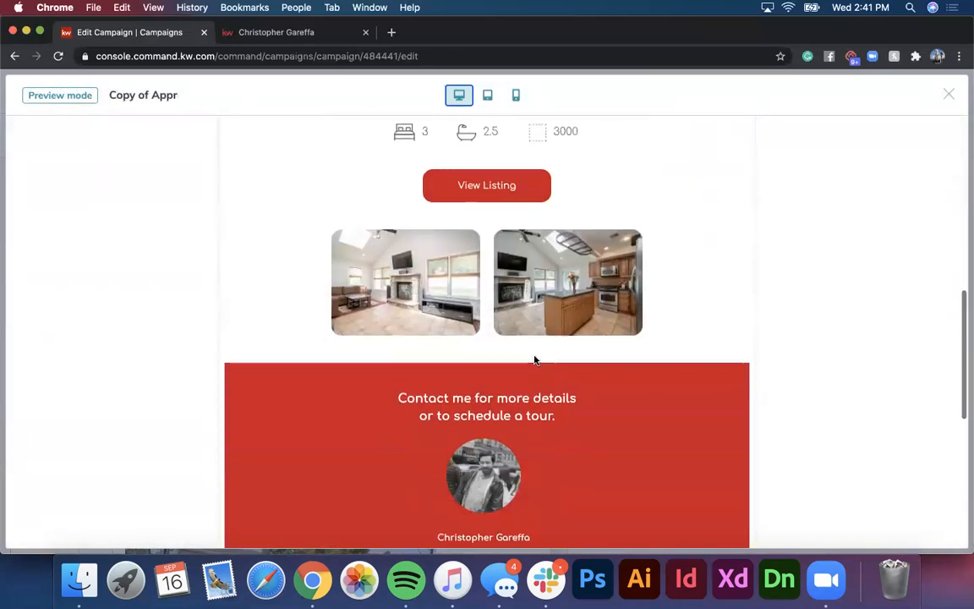
scroll(535, 360, down, 12)
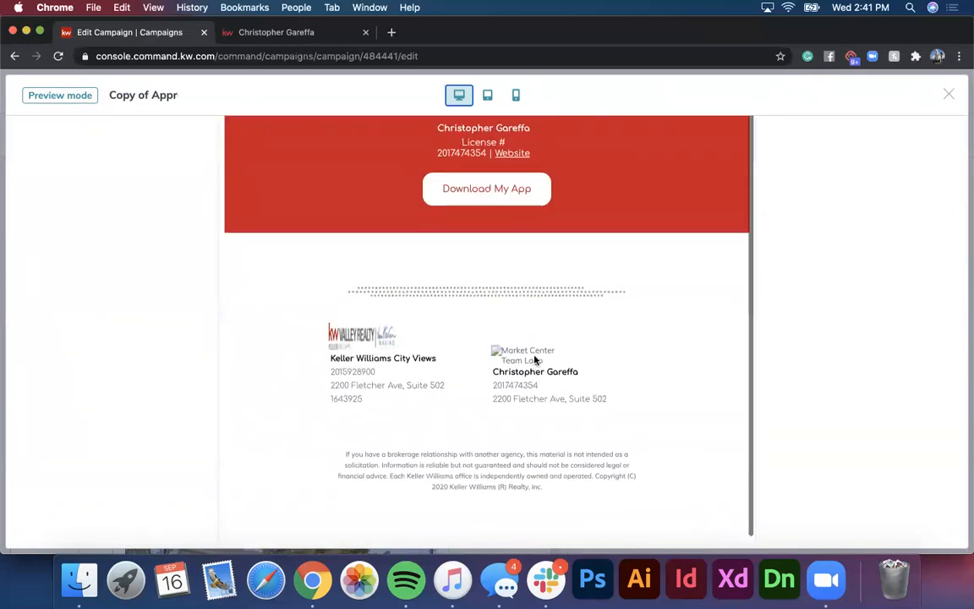
scroll(535, 360, up, 12)
scroll(534, 360, up, 15)
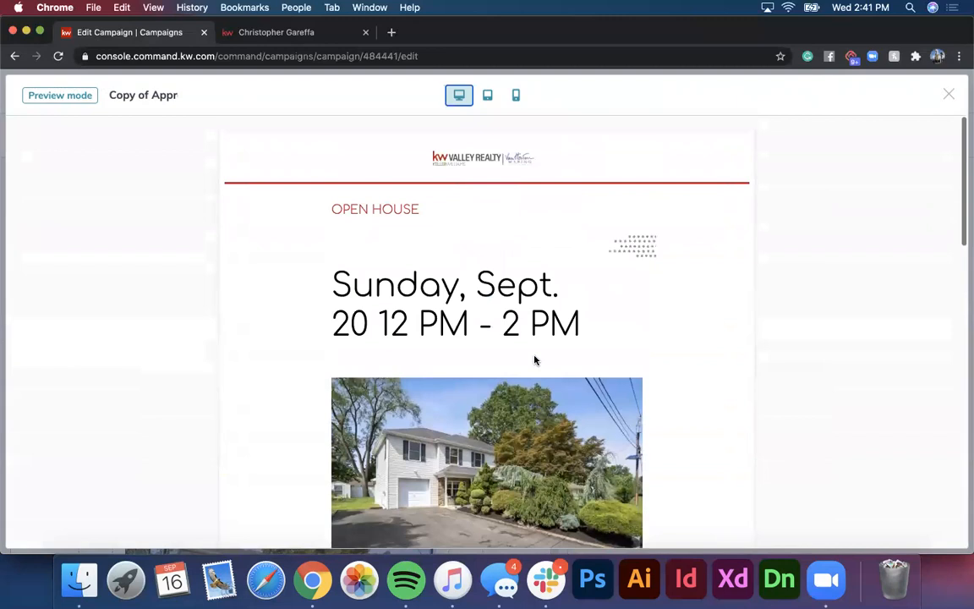
click(489, 96)
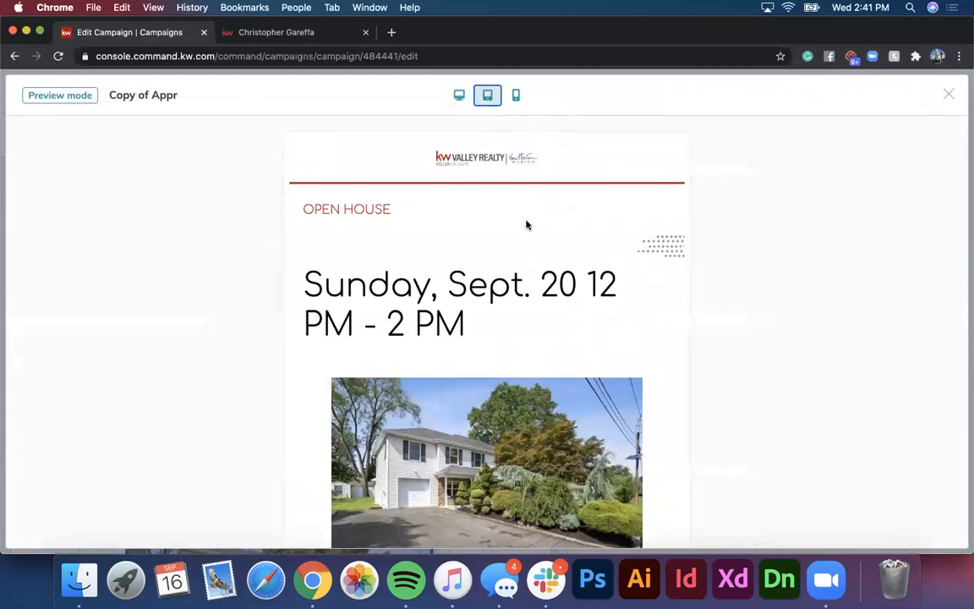
click(515, 96)
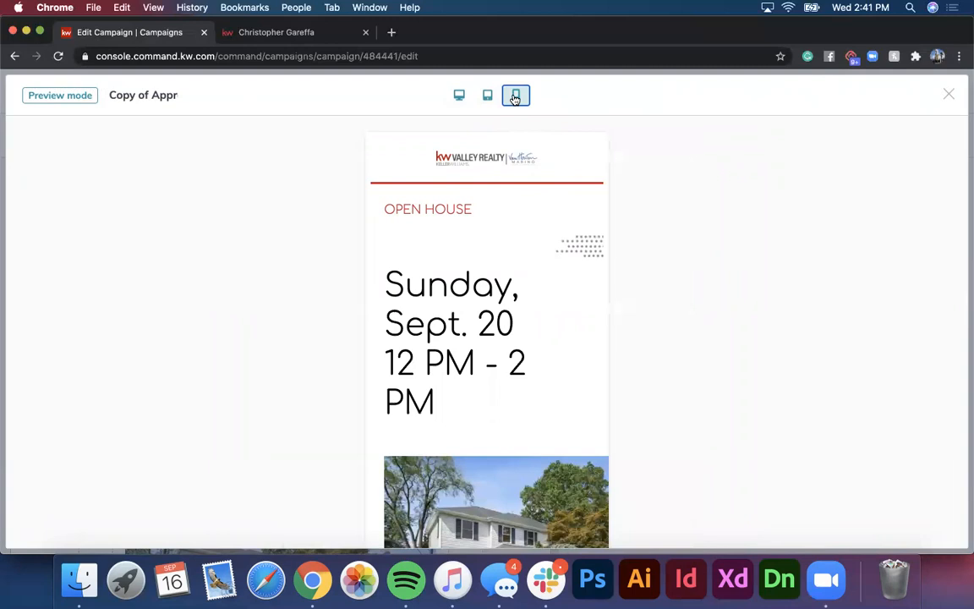
click(460, 96)
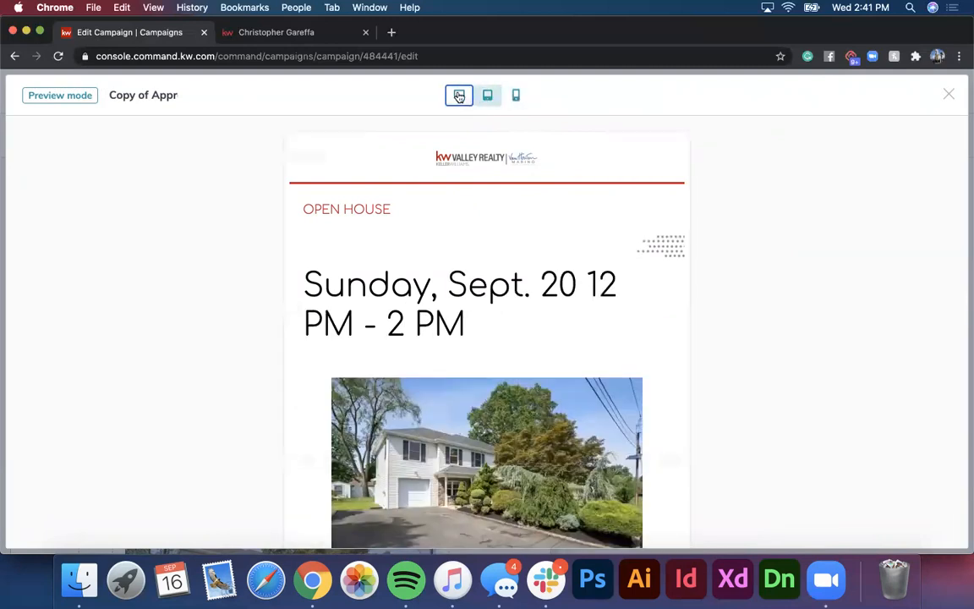
Step: Close the preview and Save & Exit the email design
click(948, 98)
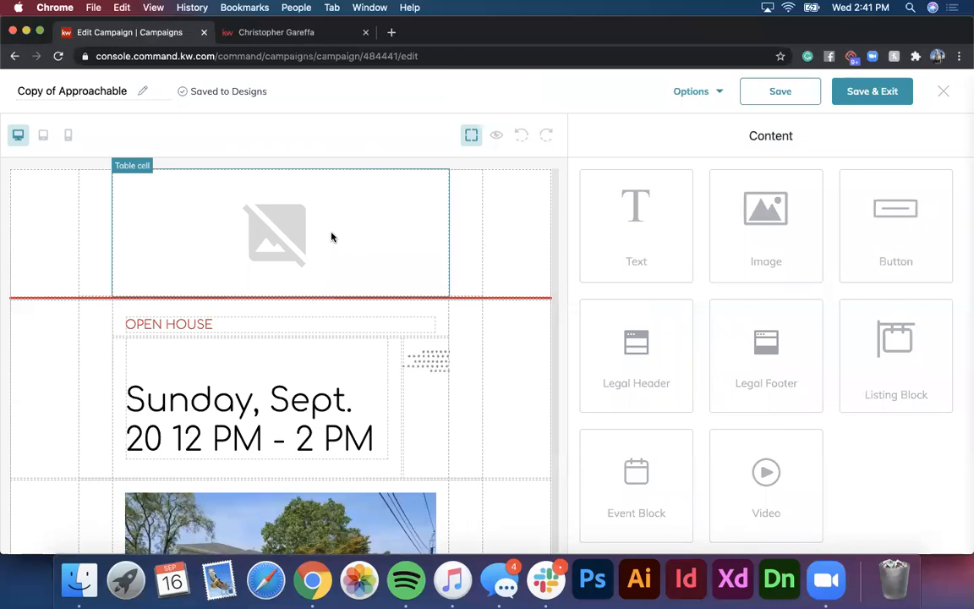
scroll(332, 237, down, 10)
scroll(332, 237, up, 10)
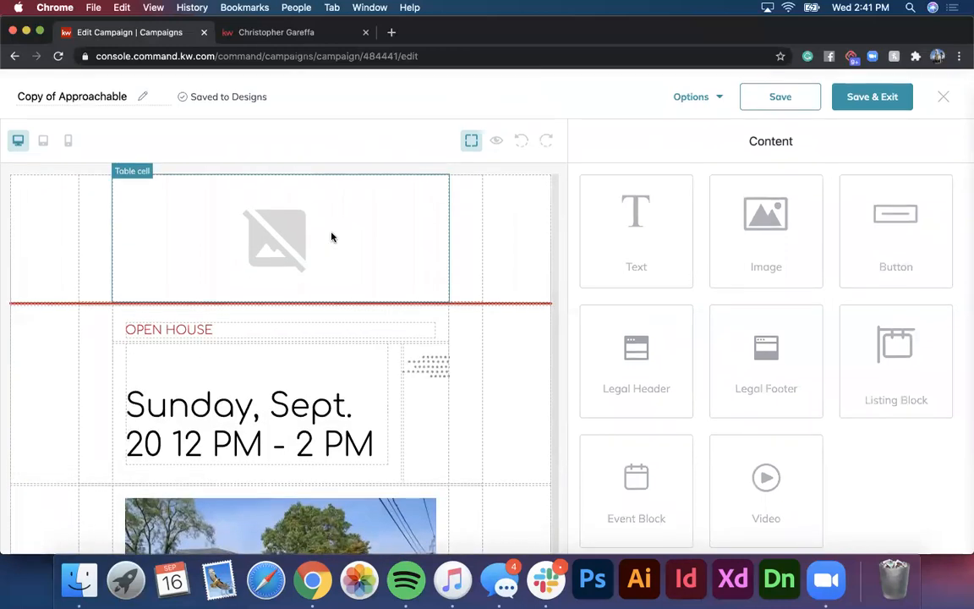
click(877, 99)
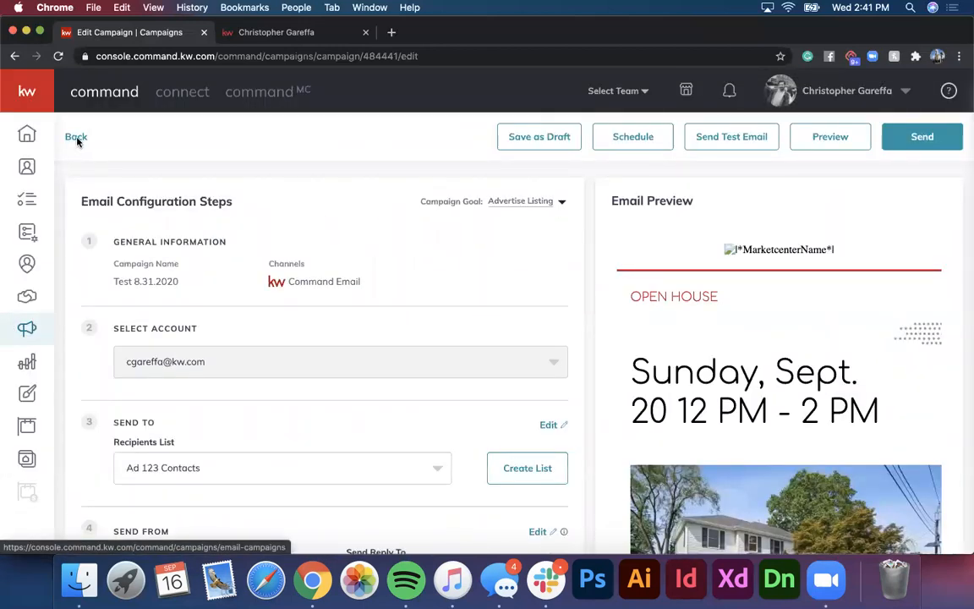
Step: Return to the Email Campaigns list, confirming the leave prompt, and close the extra browser tab
click(76, 138)
click(451, 362)
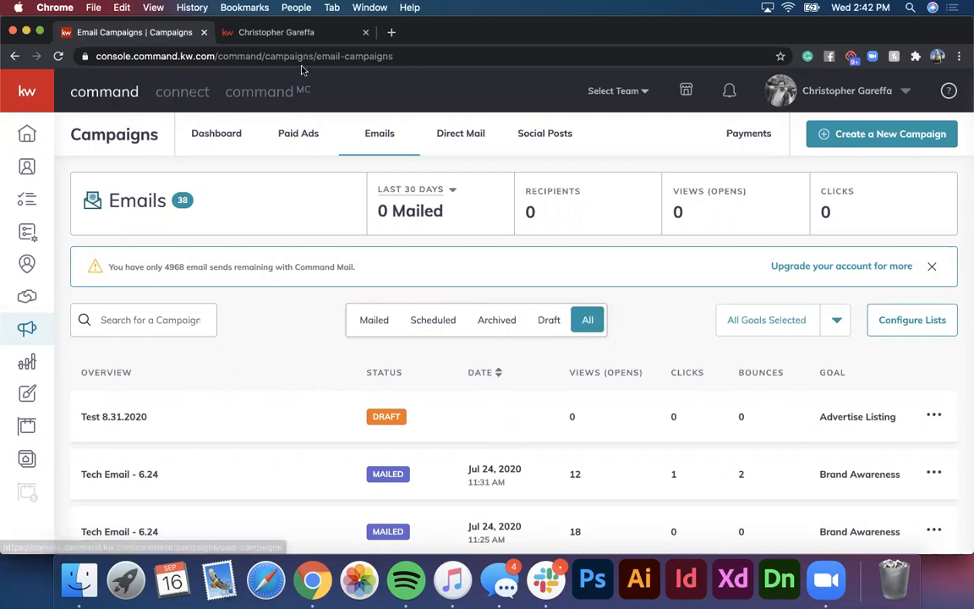
click(365, 33)
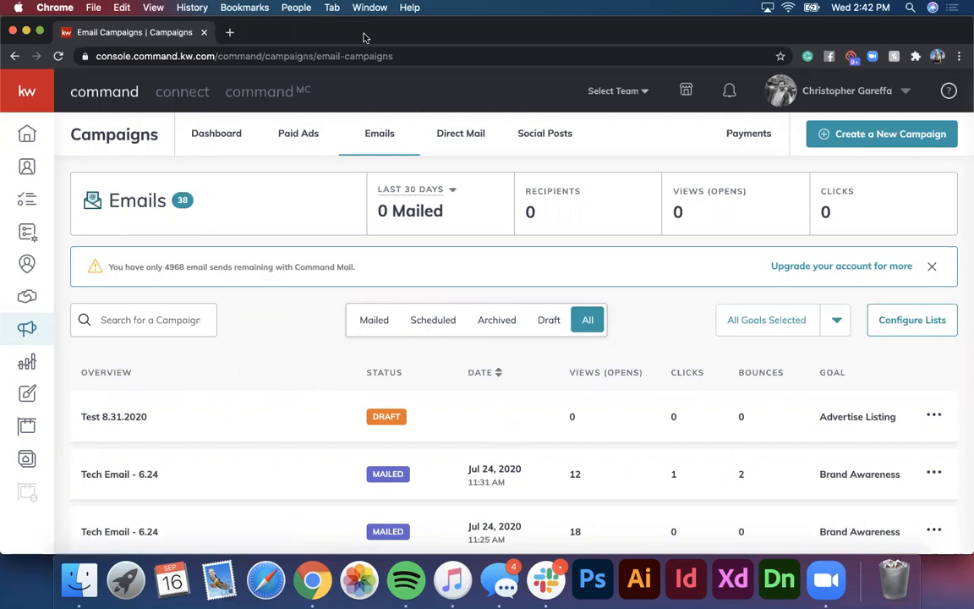